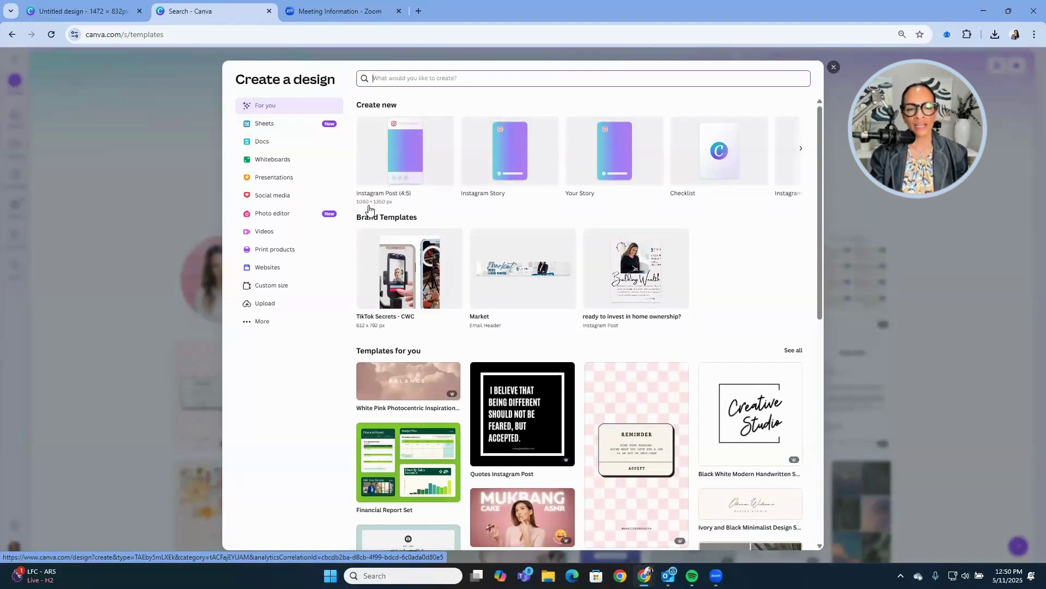
Start a new blank Instagram Post (4:5) design.
click(397, 158)
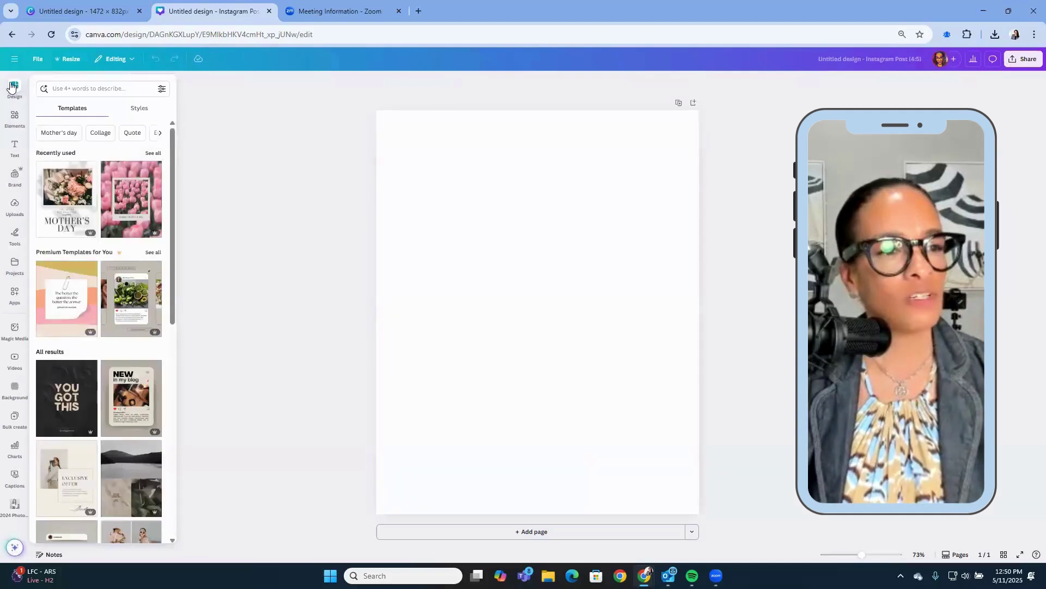
Search the design templates for 'real estate tip'.
click(76, 90)
text(real)
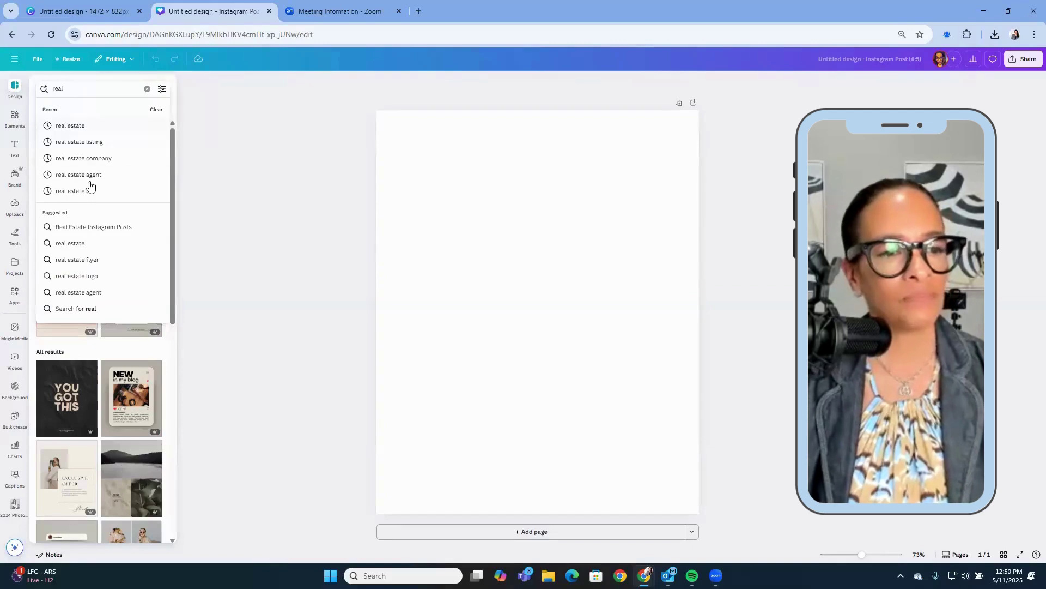
click(86, 191)
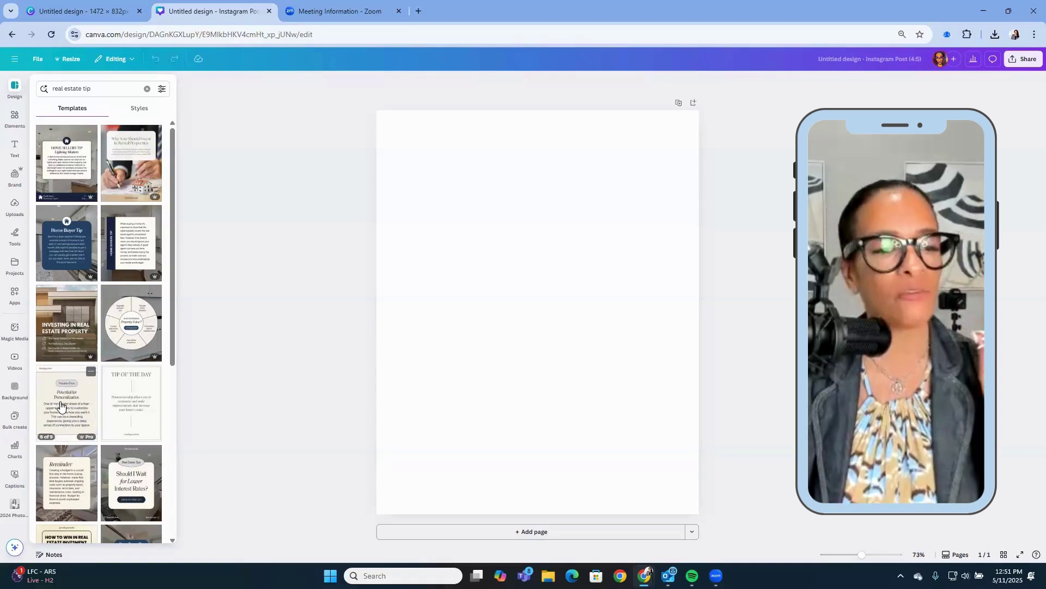
Scroll through the real estate tip template results down to the Why Winter design.
scroll(61, 405, down, 2)
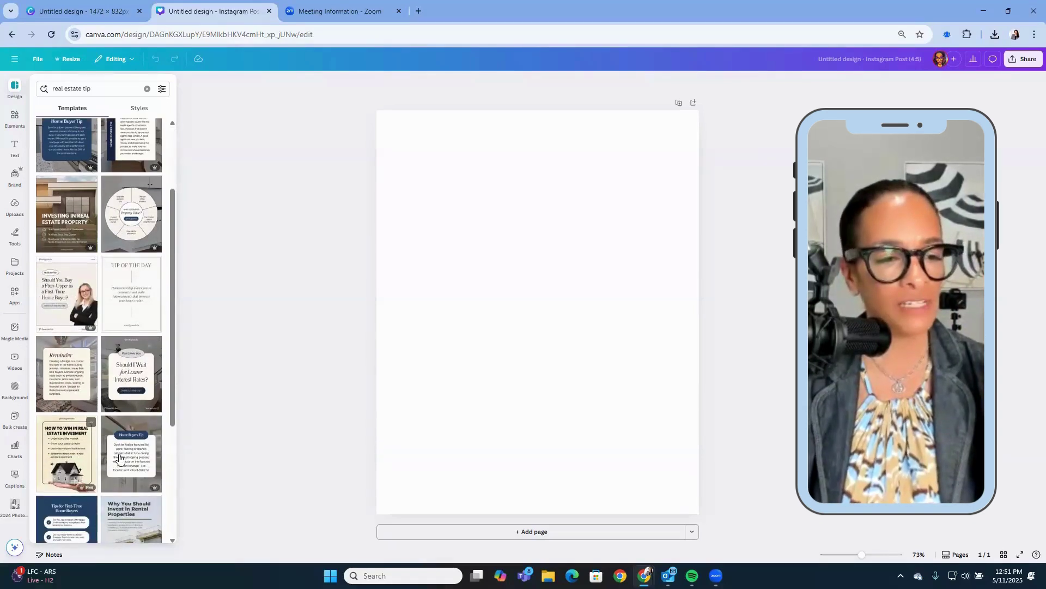
scroll(120, 456, down, 2)
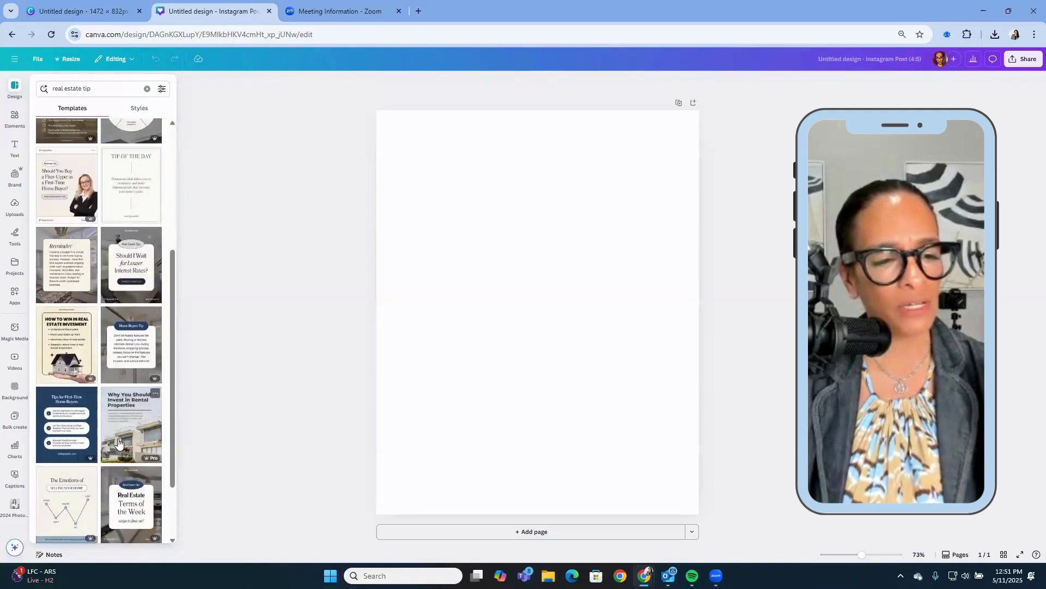
scroll(118, 443, down, 2)
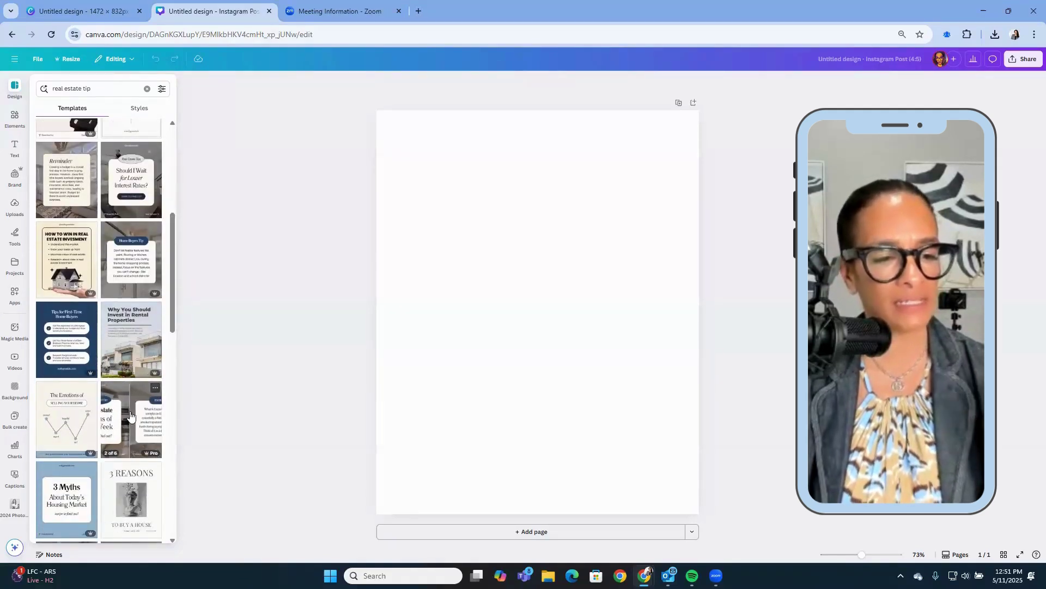
scroll(128, 498, down, 1)
scroll(128, 498, down, 2)
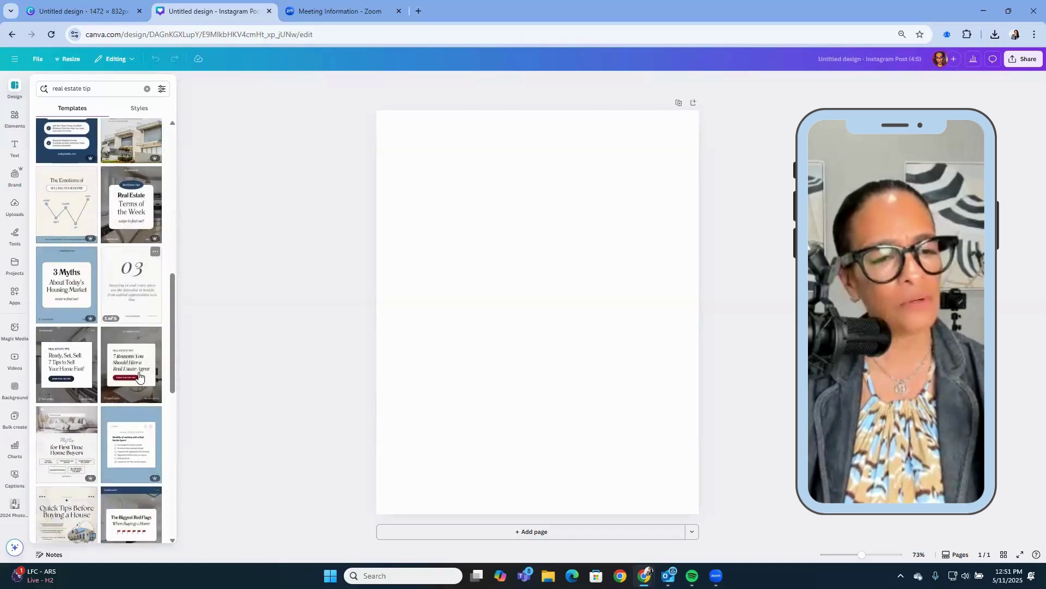
scroll(139, 399, down, 3)
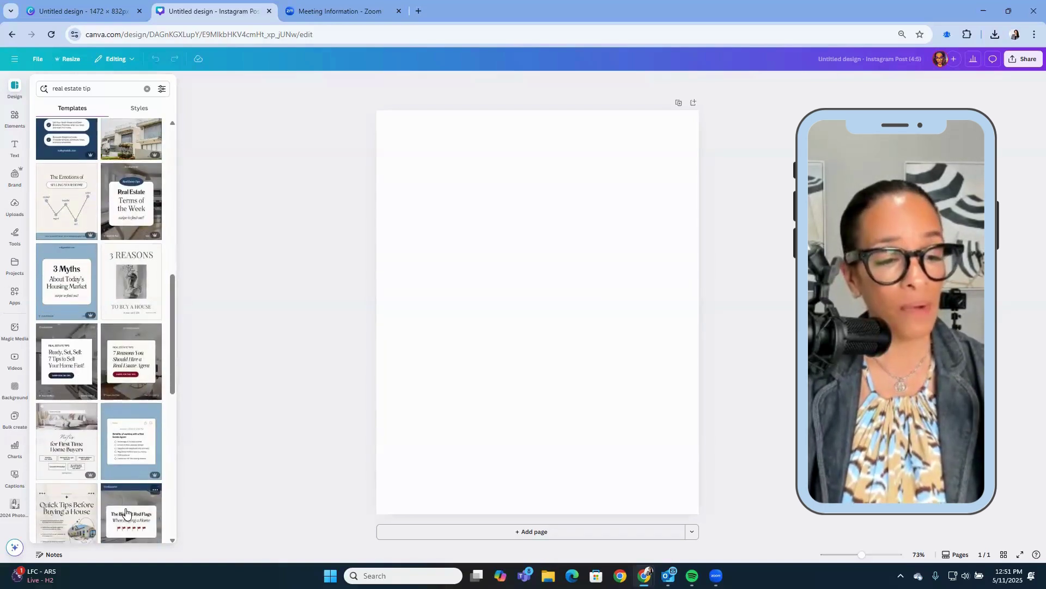
scroll(125, 508, down, 3)
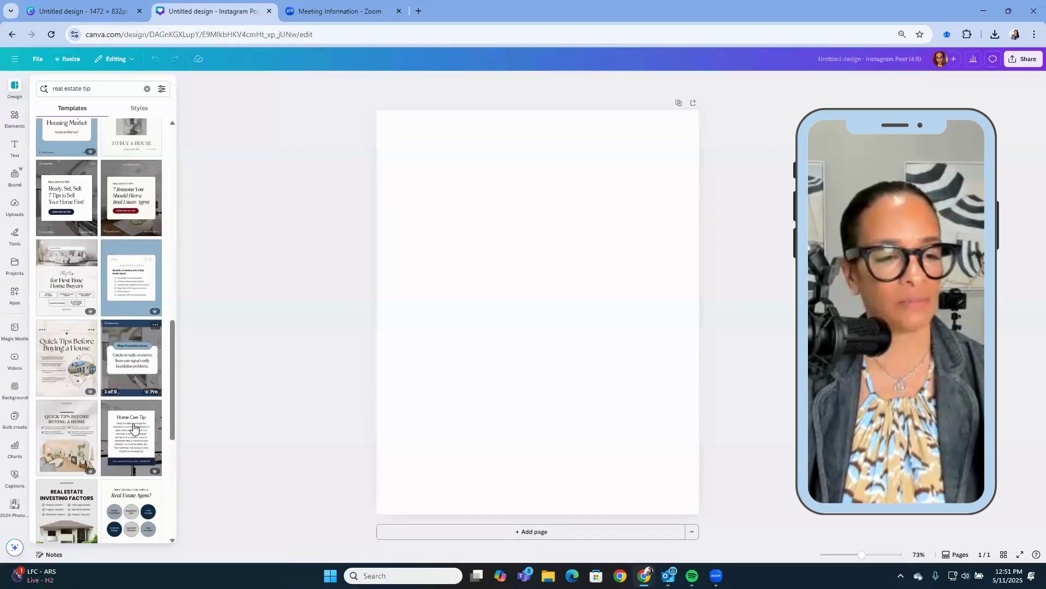
scroll(136, 428, down, 1)
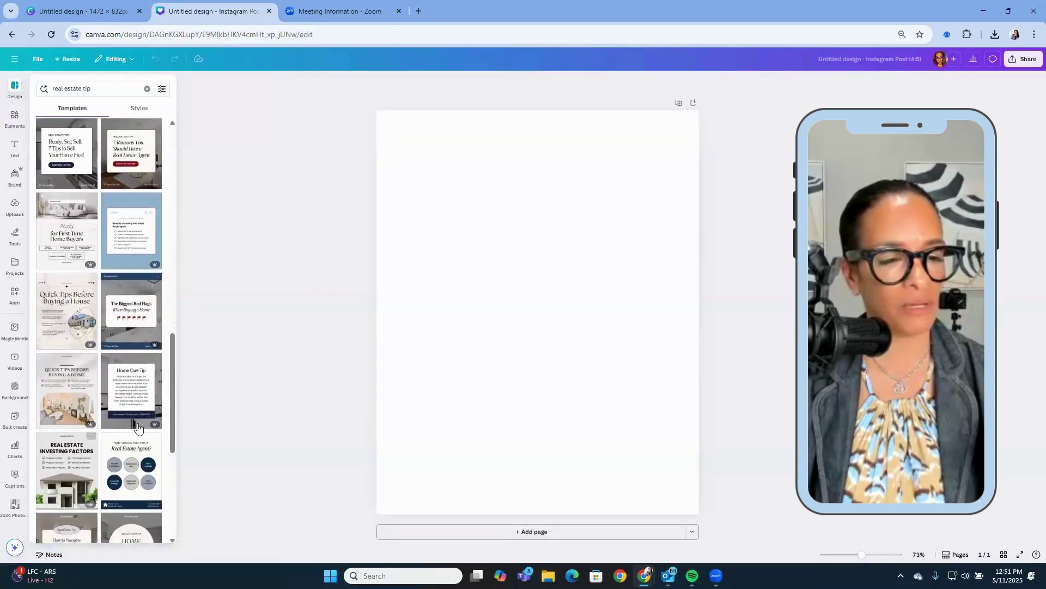
scroll(138, 428, down, 1)
scroll(142, 490, down, 1)
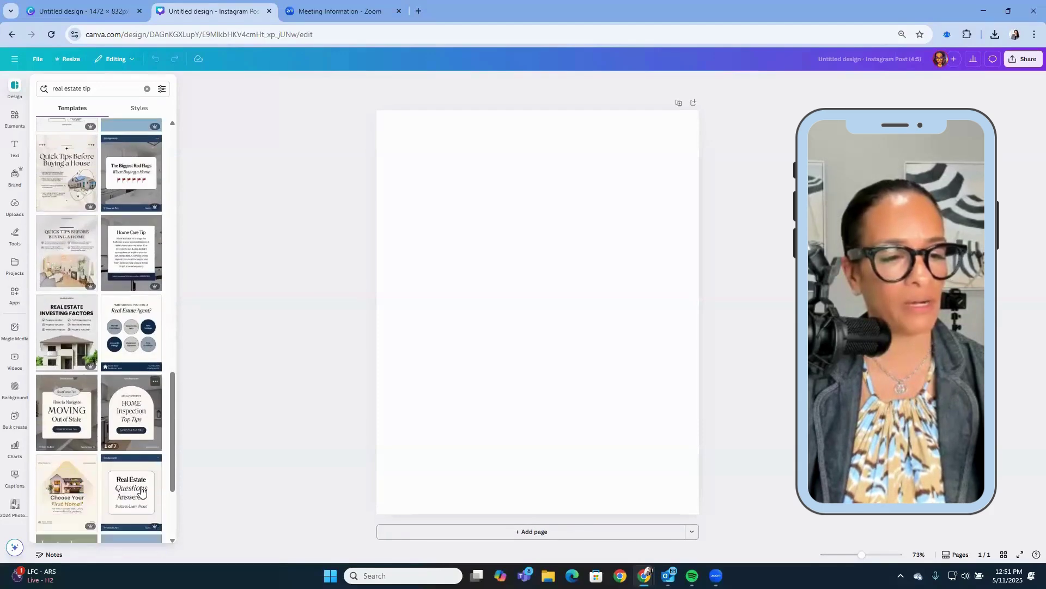
scroll(142, 490, down, 1)
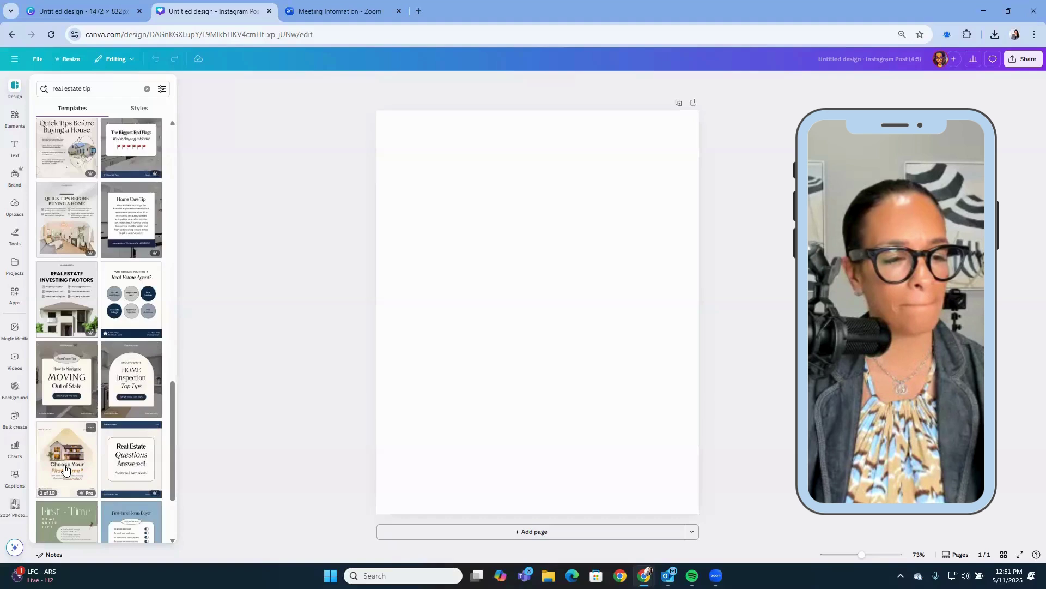
scroll(64, 468, down, 2)
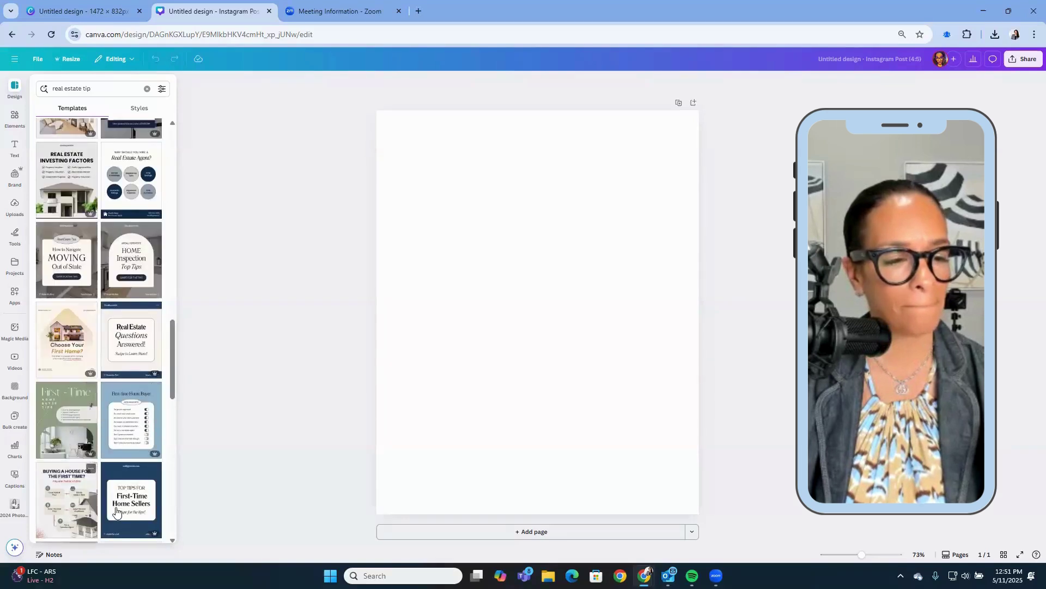
scroll(116, 511, down, 4)
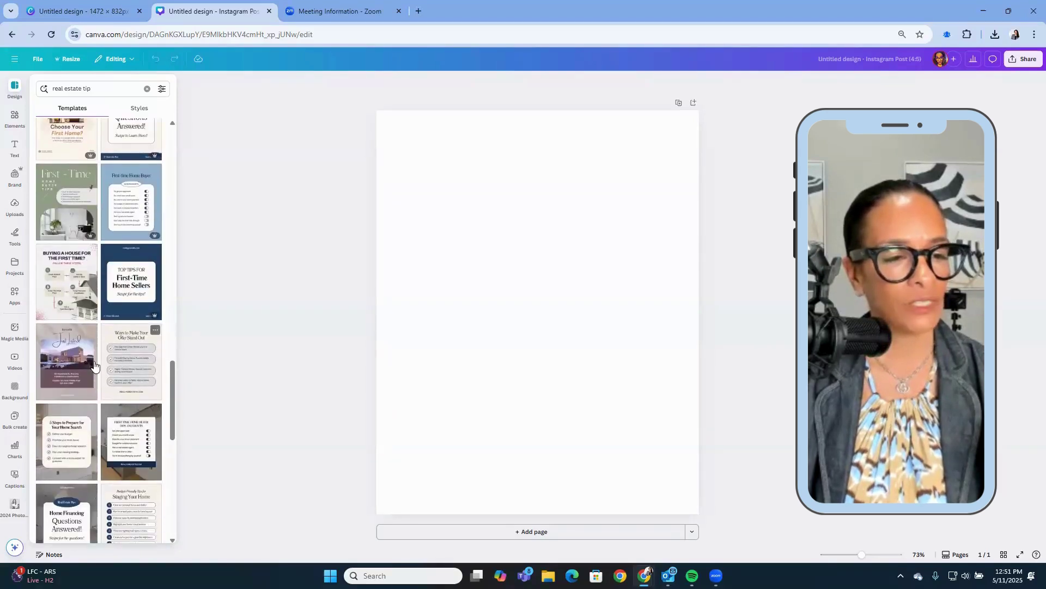
scroll(131, 436, down, 3)
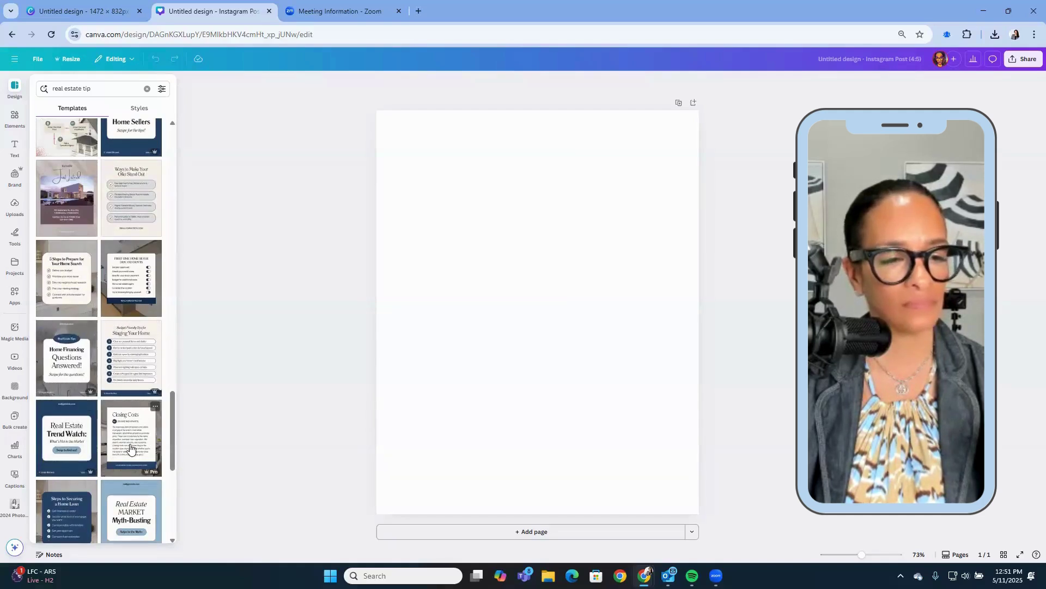
scroll(133, 420, down, 3)
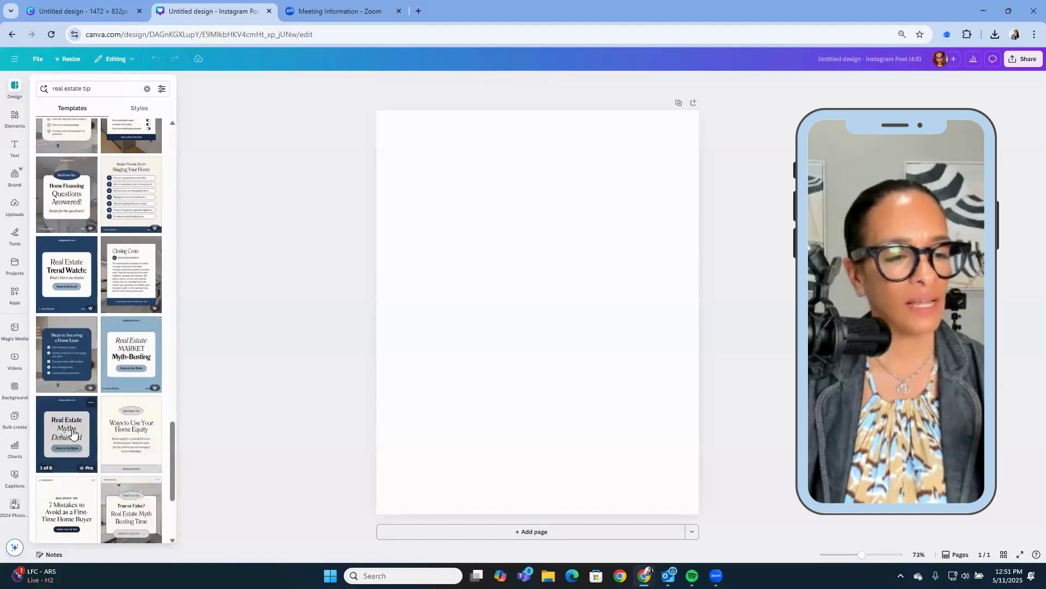
scroll(133, 436, down, 3)
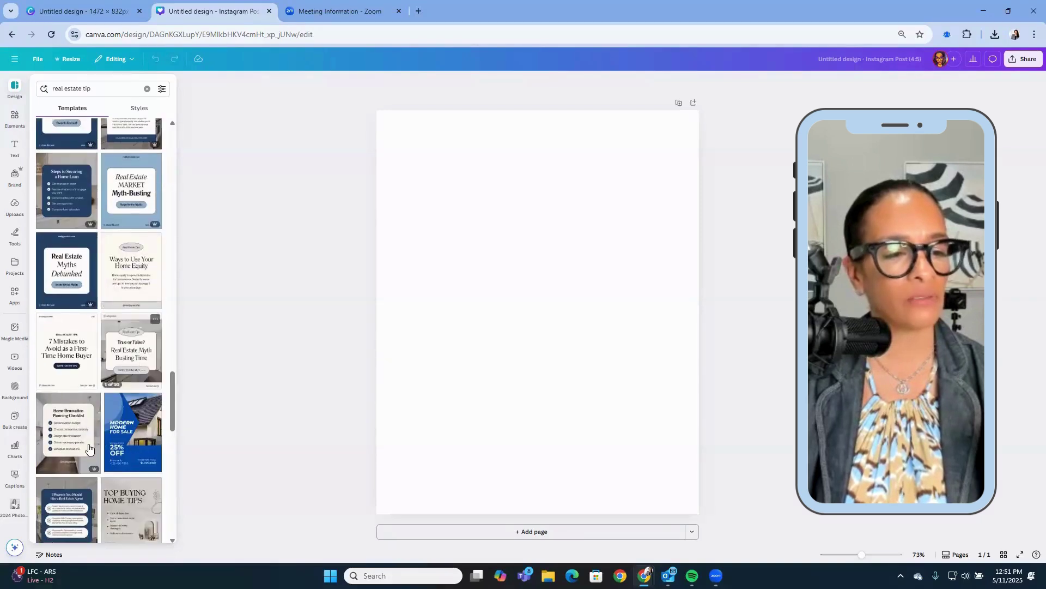
scroll(93, 381, down, 3)
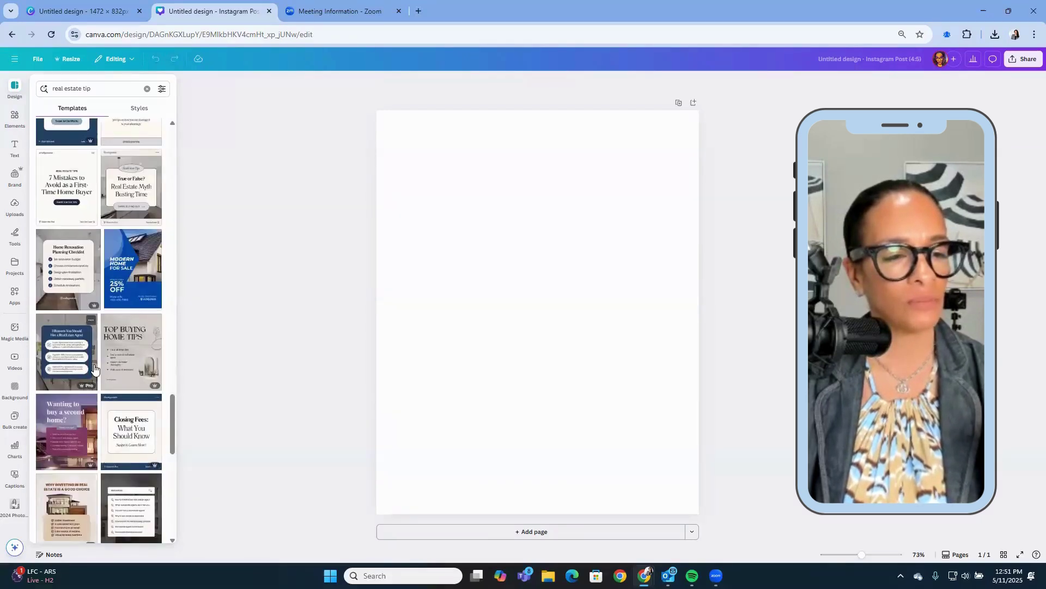
scroll(123, 364, down, 3)
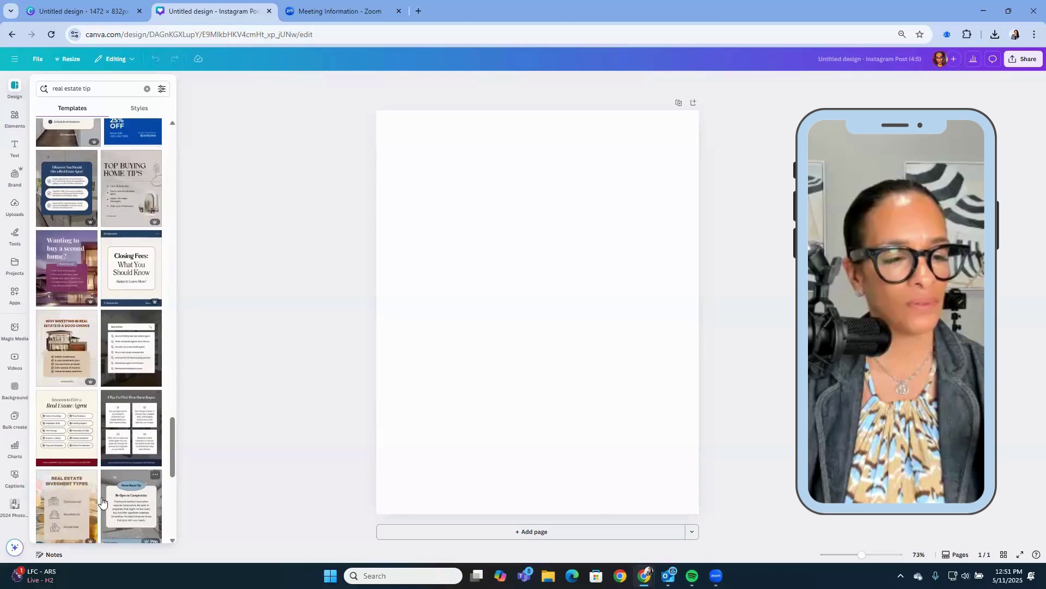
scroll(82, 431, down, 2)
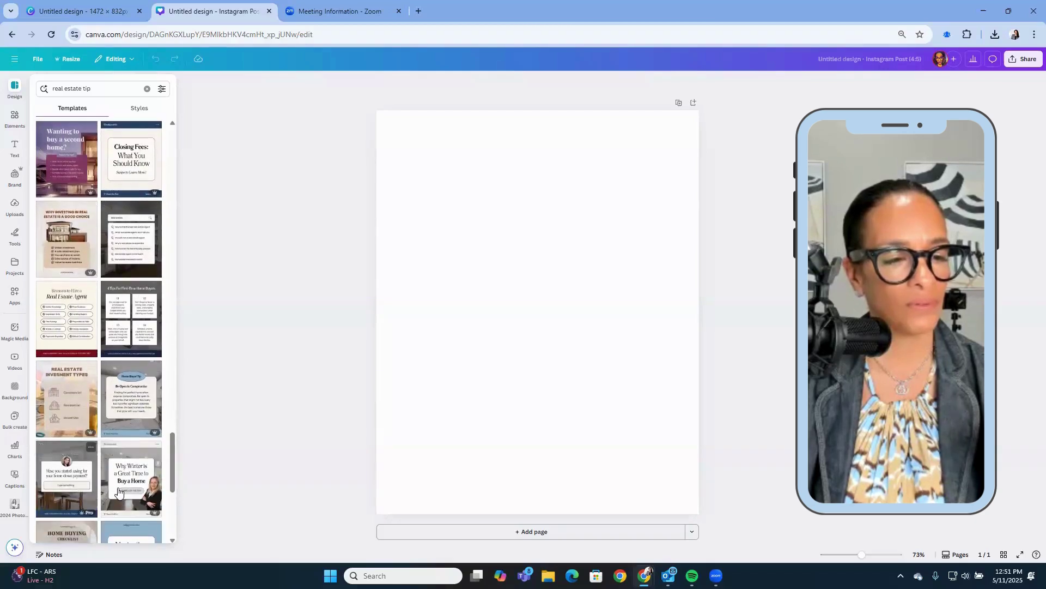
mouse_move(118, 492)
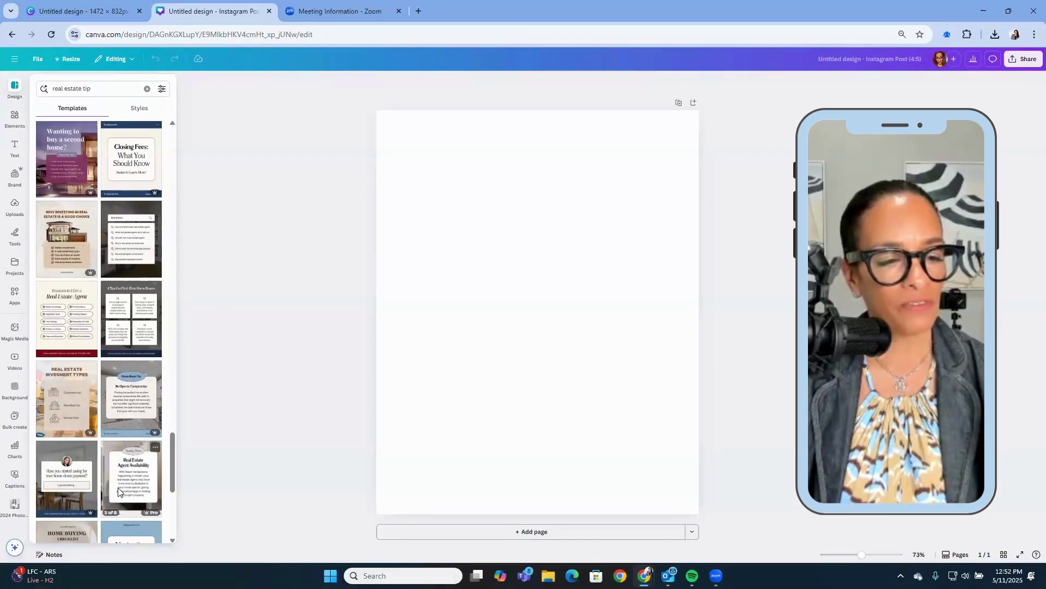
Apply all 8 pages of the 'Why Winter is a Great Time to Buy a Home' template, returning to page 1.
click(119, 492)
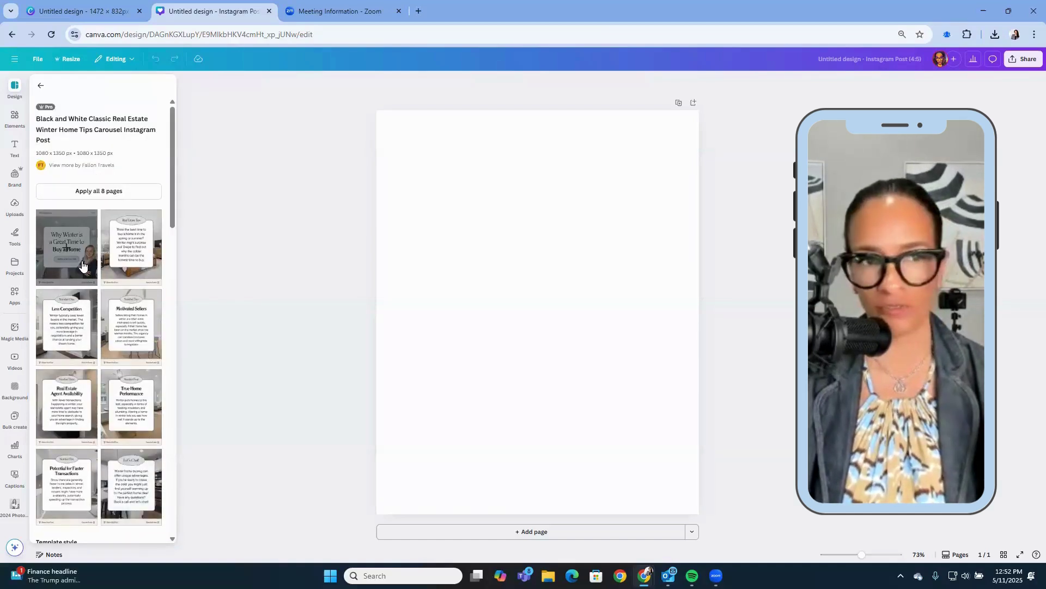
click(92, 194)
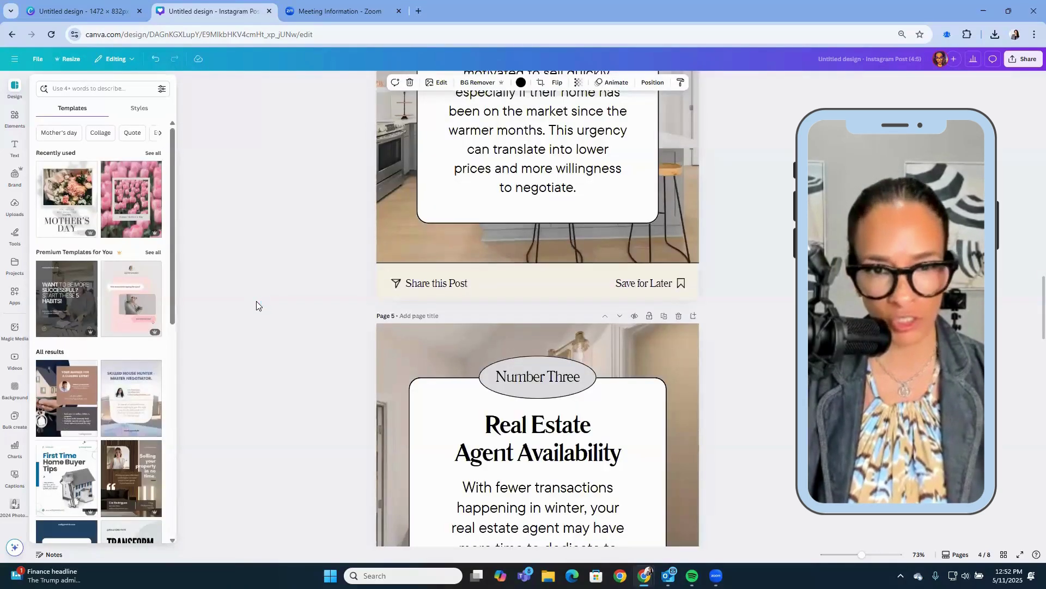
scroll(256, 301, up, 20)
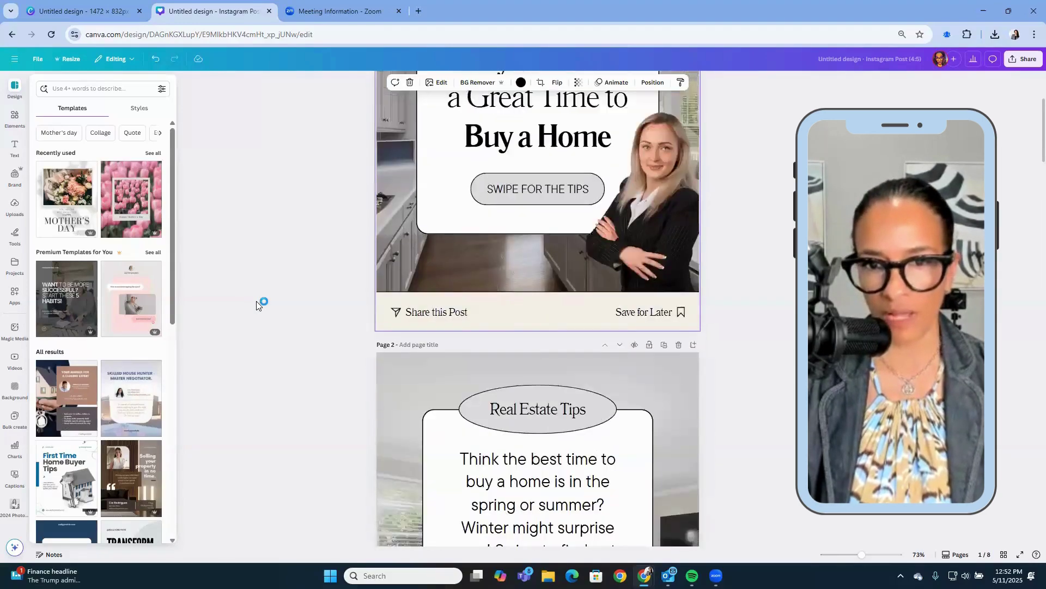
scroll(256, 301, up, 3)
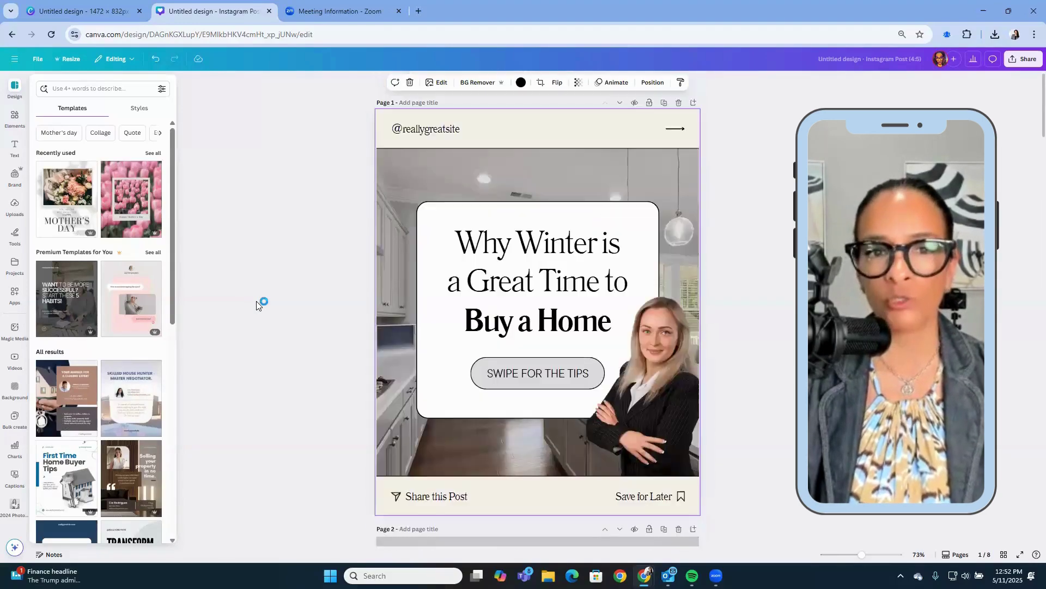
click(425, 132)
click(424, 131)
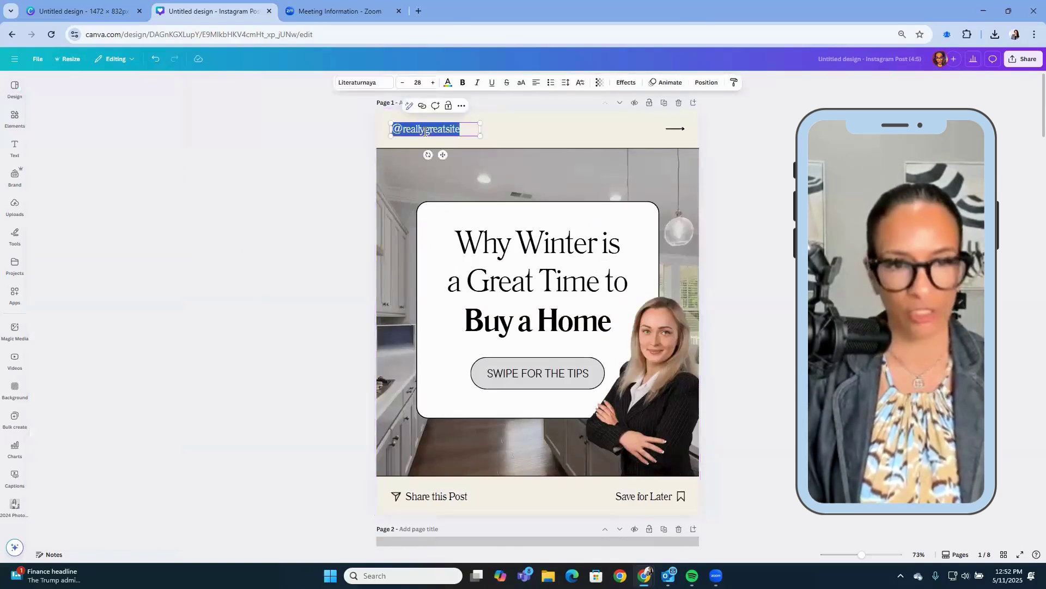
text(@carmarcrealty)
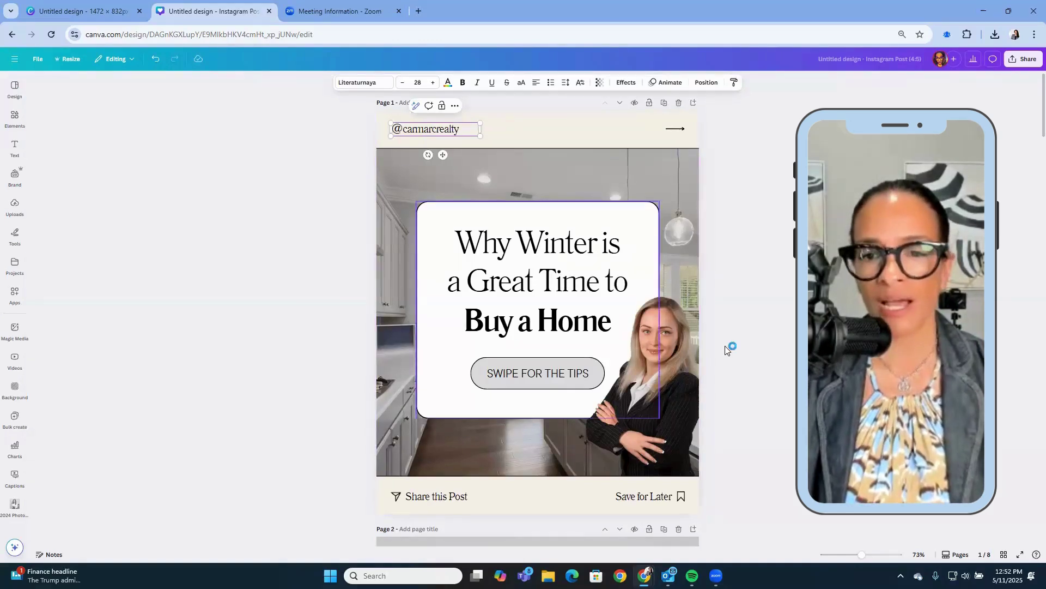
click(675, 386)
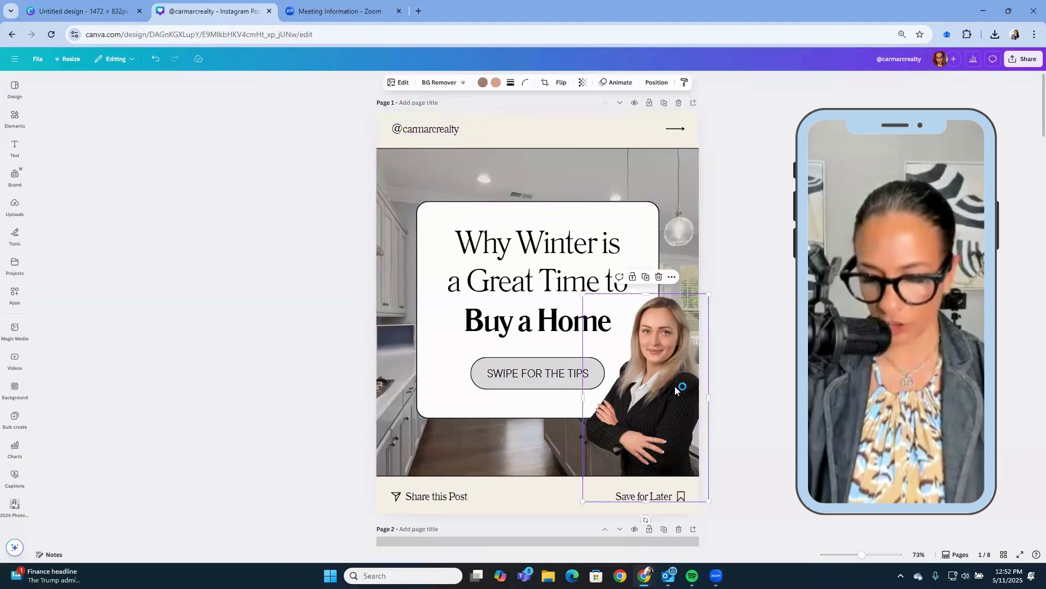
key(Delete)
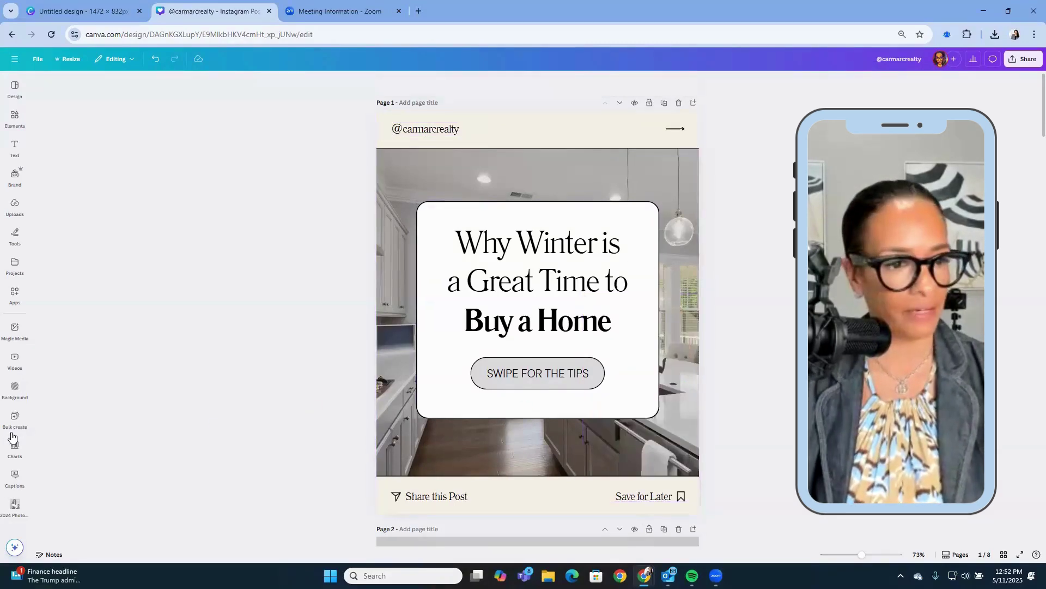
Add the agent's photo from the 2024 collection, remove its background, and enlarge it lower right.
scroll(15, 436, down, 2)
scroll(15, 436, down, 4)
click(15, 434)
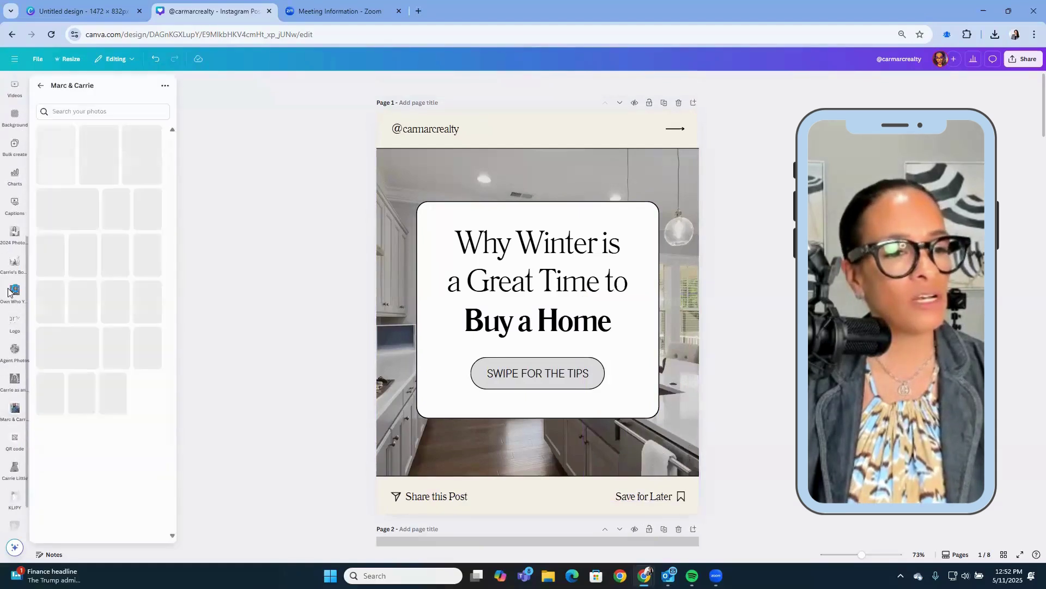
click(16, 245)
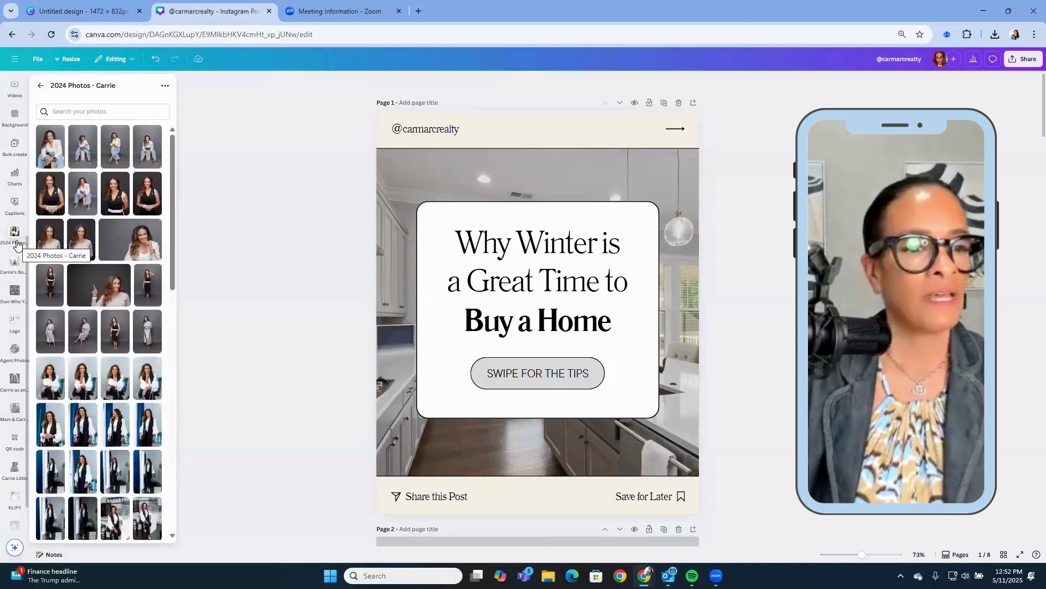
click(124, 251)
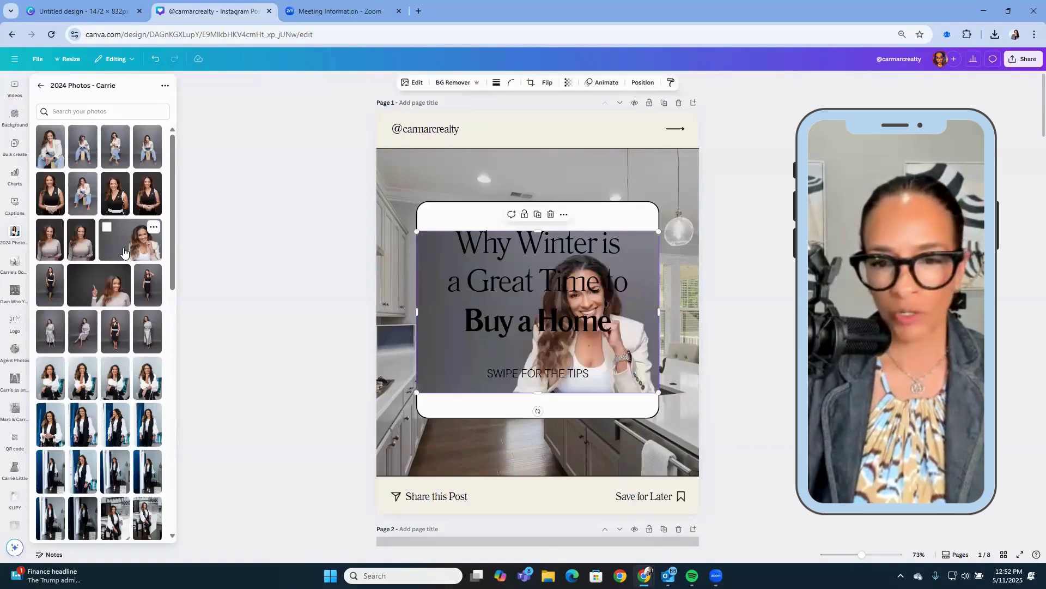
click(443, 82)
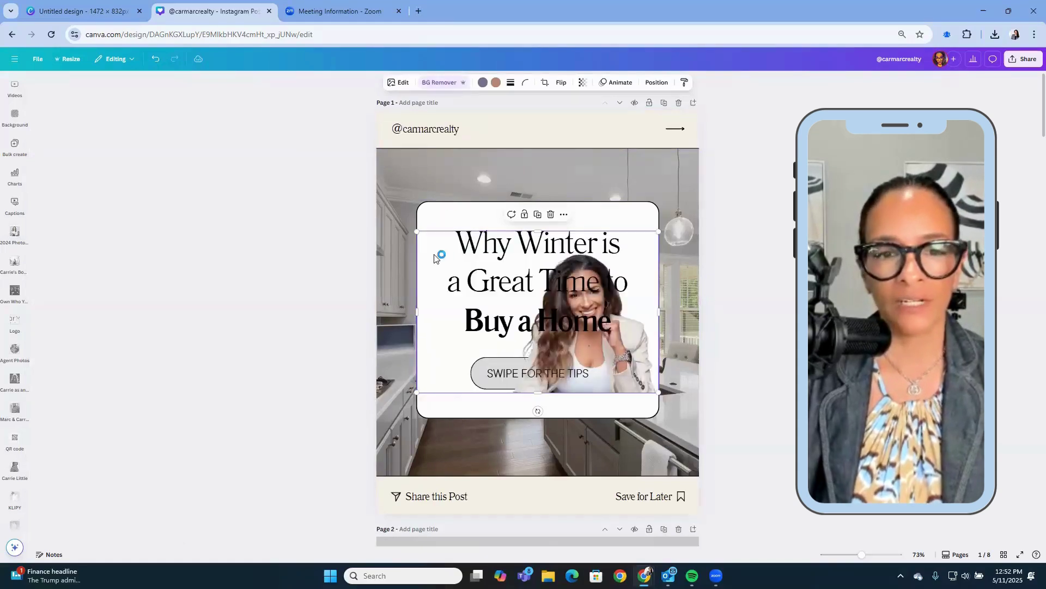
drag(434, 258, 502, 344)
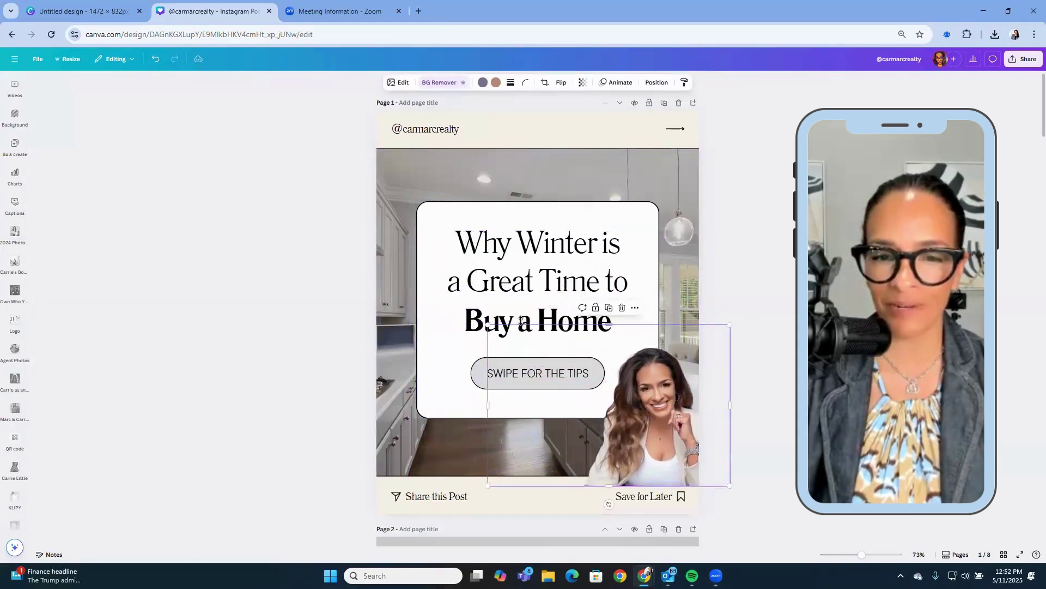
drag(487, 320, 450, 300)
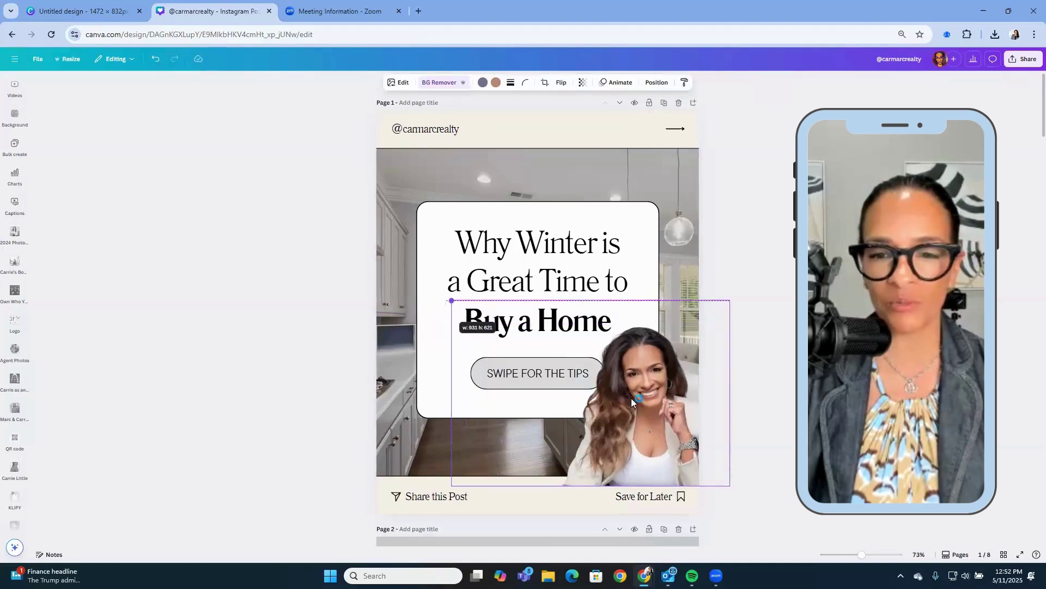
drag(627, 397, 645, 397)
click(790, 300)
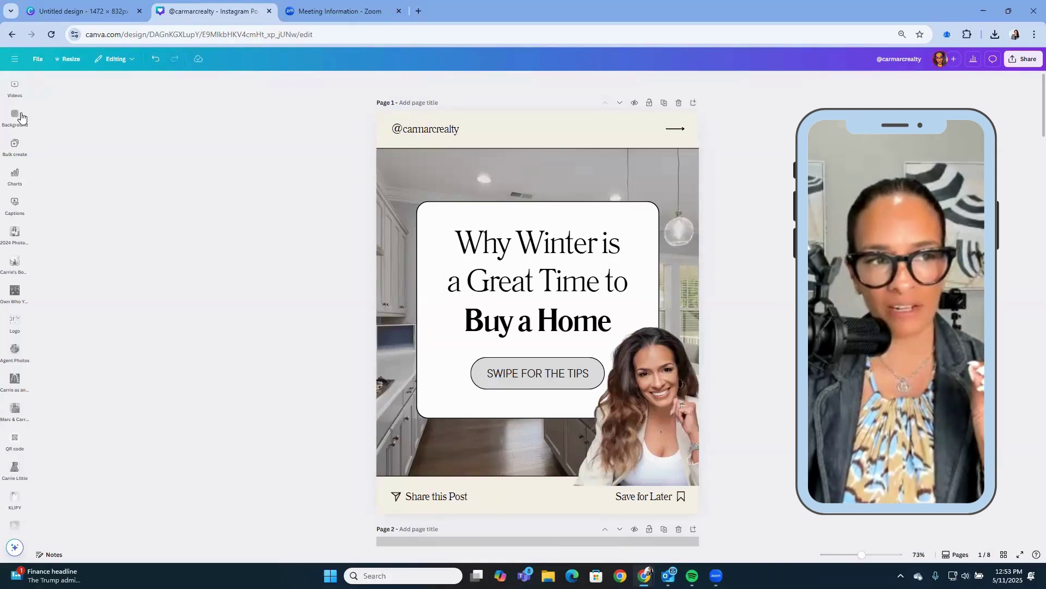
Apply the brand colour palette, shuffled once, to all 8 pages from Design Styles.
click(14, 89)
scroll(14, 125, up, 2)
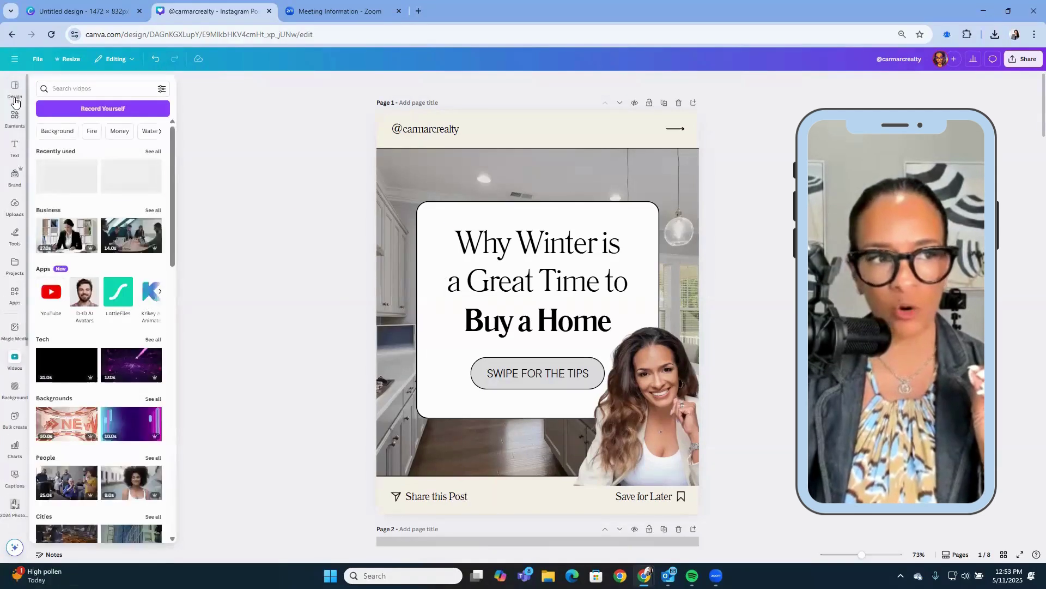
click(15, 89)
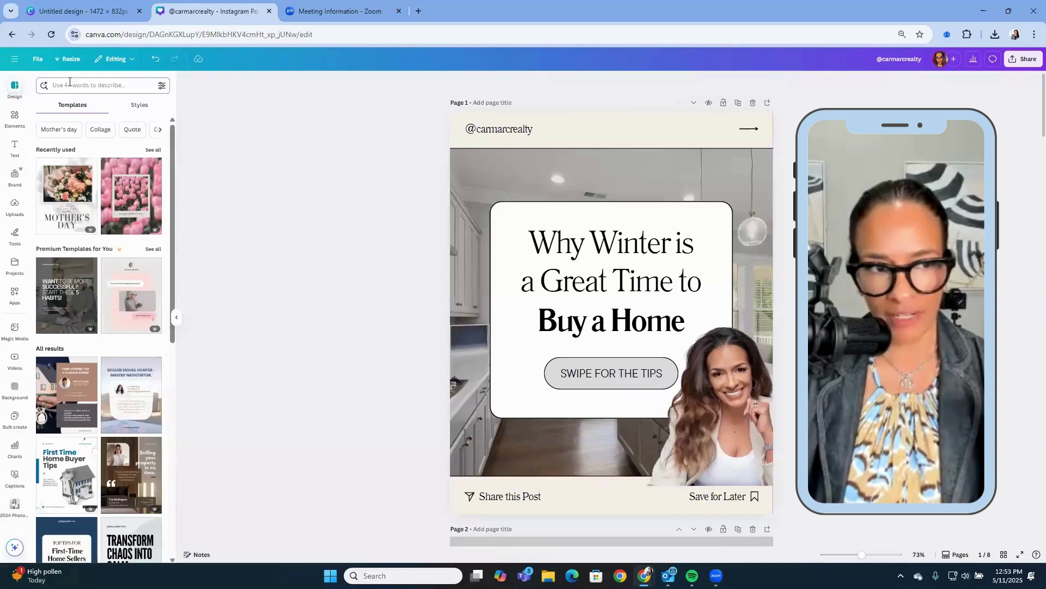
click(69, 84)
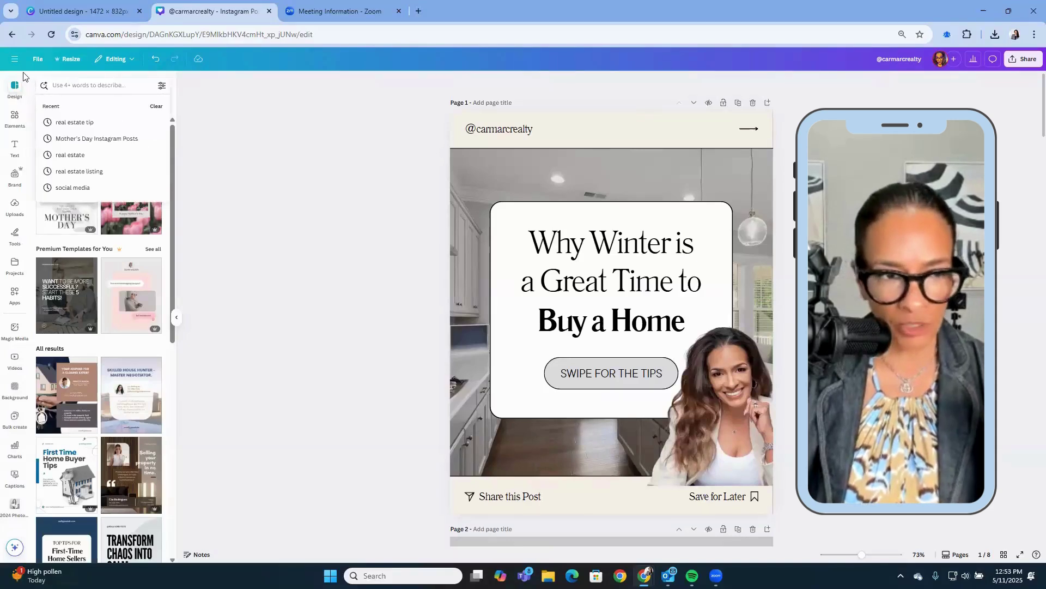
click(189, 93)
click(130, 107)
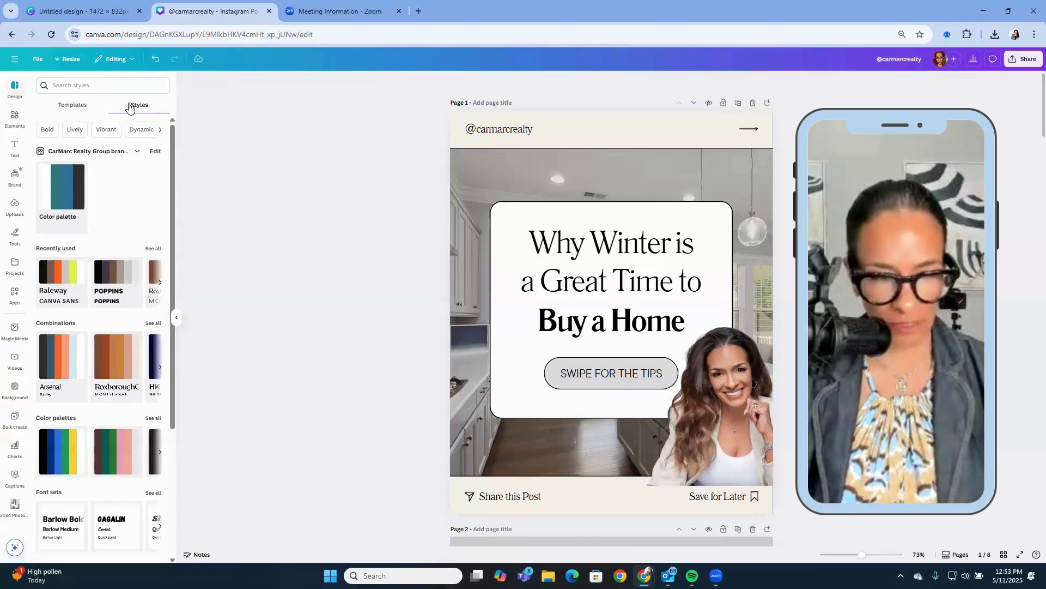
click(73, 189)
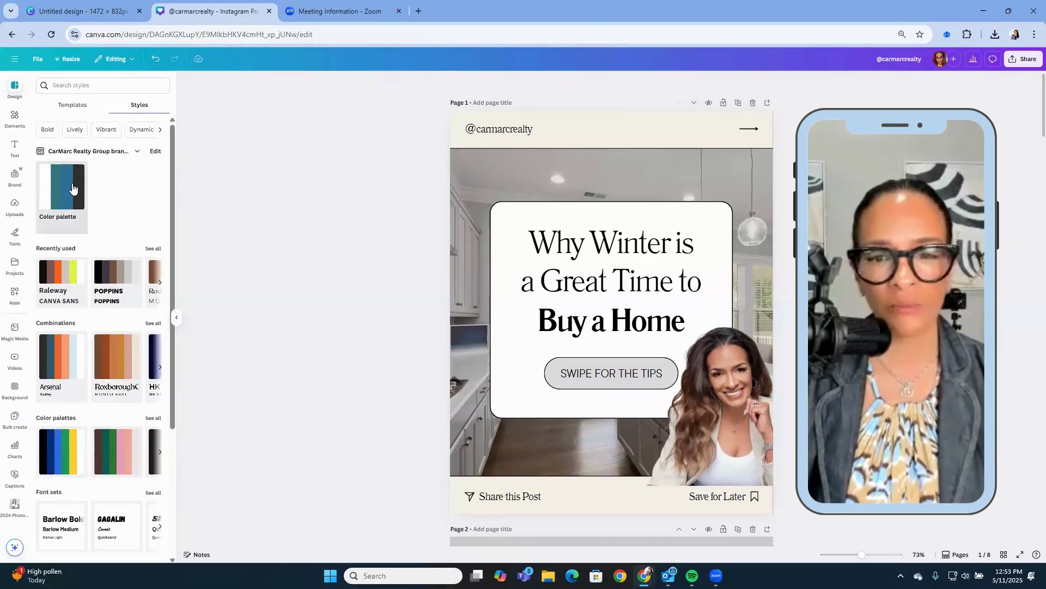
click(67, 189)
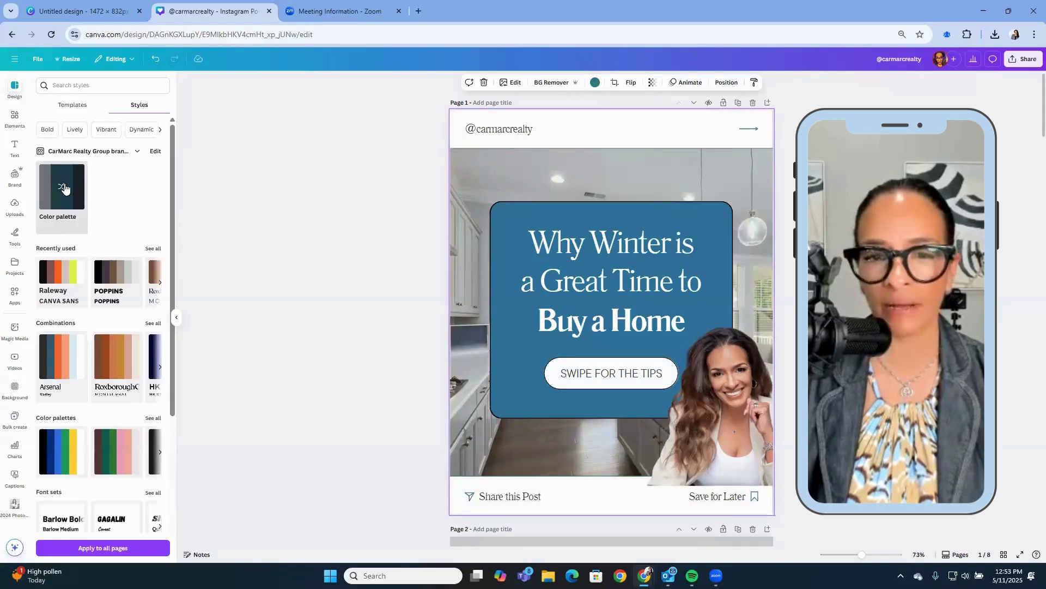
click(92, 546)
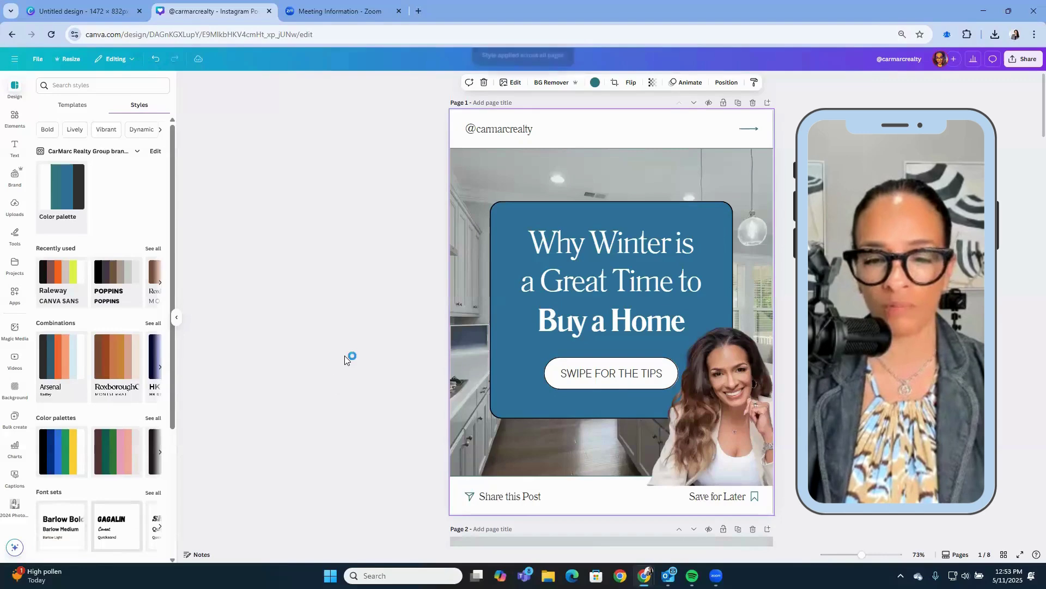
scroll(345, 356, down, 5)
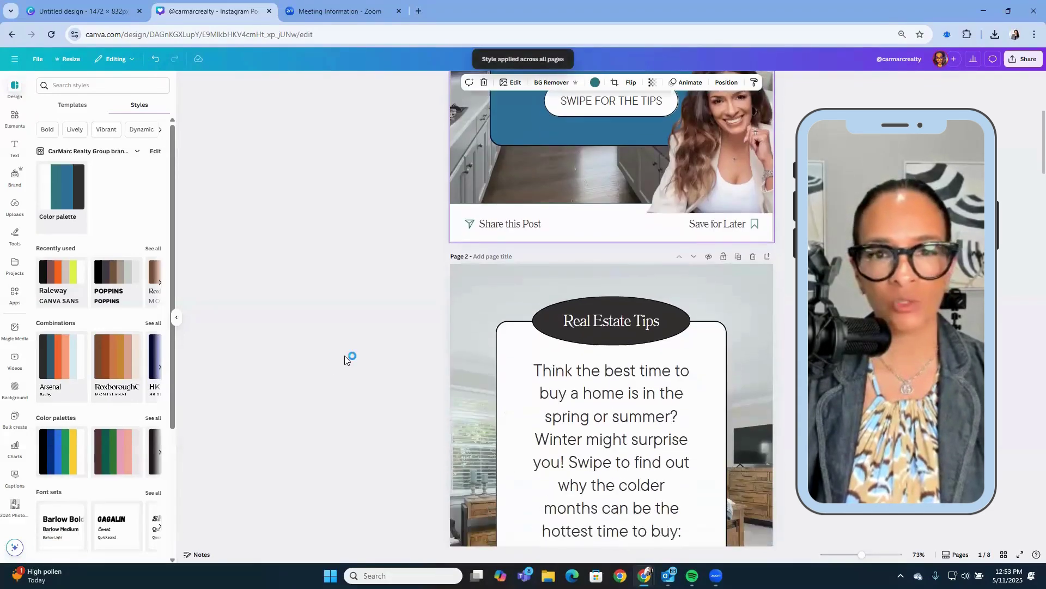
scroll(345, 356, up, 4)
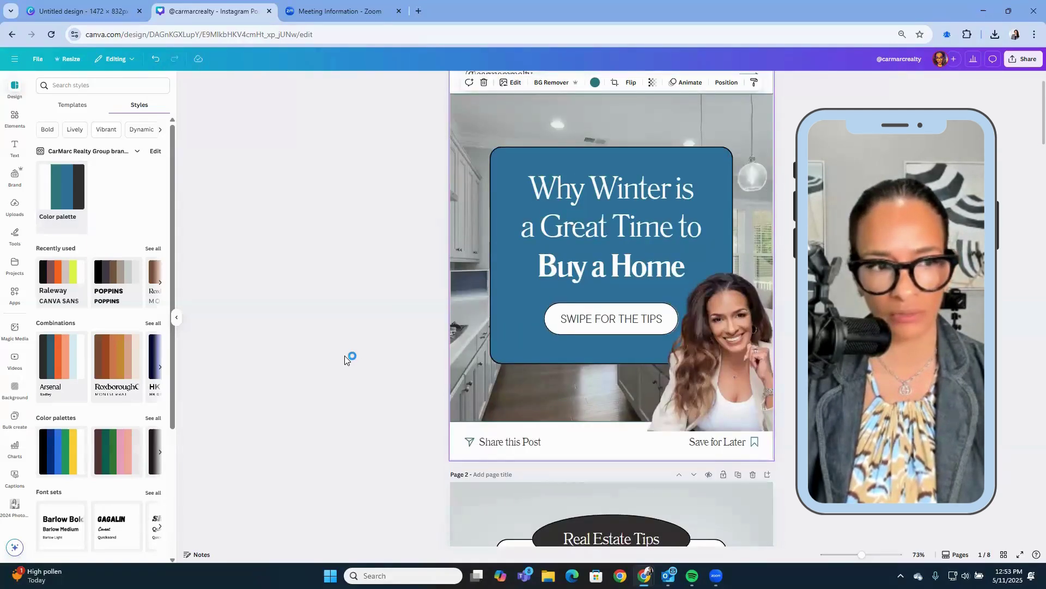
scroll(344, 355, down, 15)
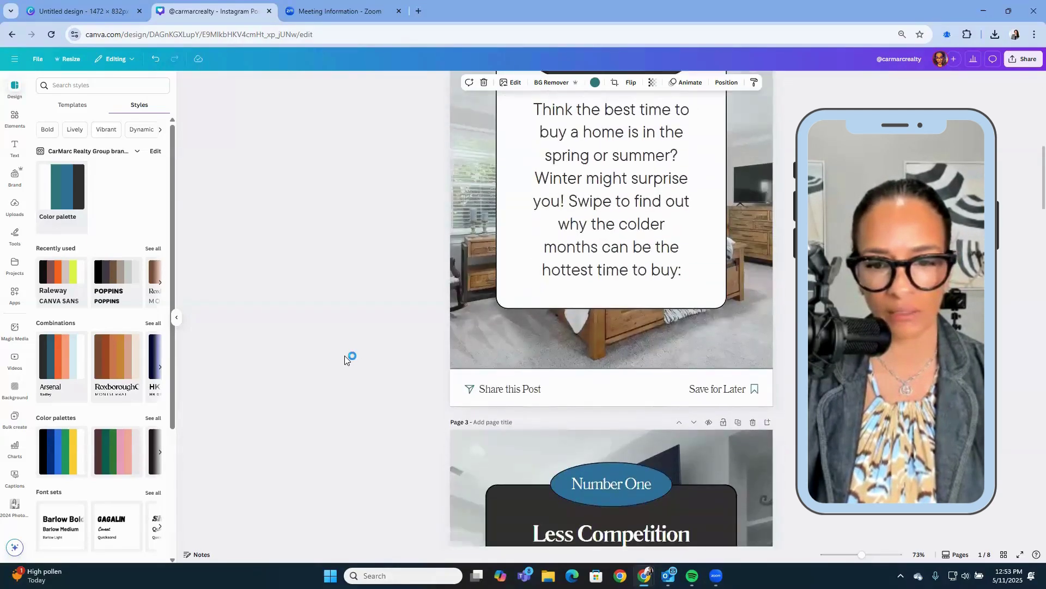
scroll(345, 355, down, 20)
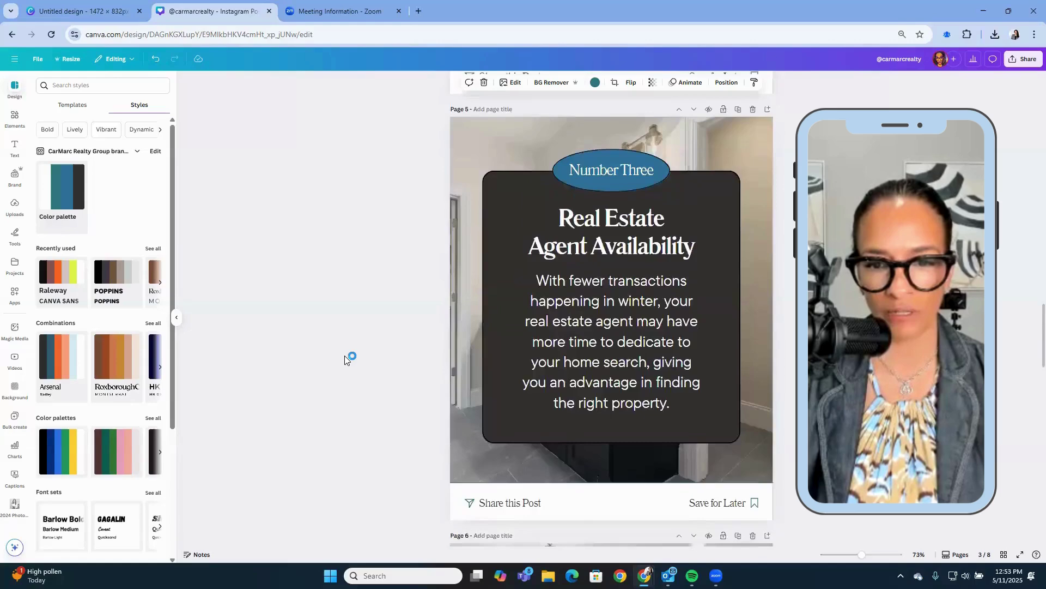
scroll(344, 355, down, 7)
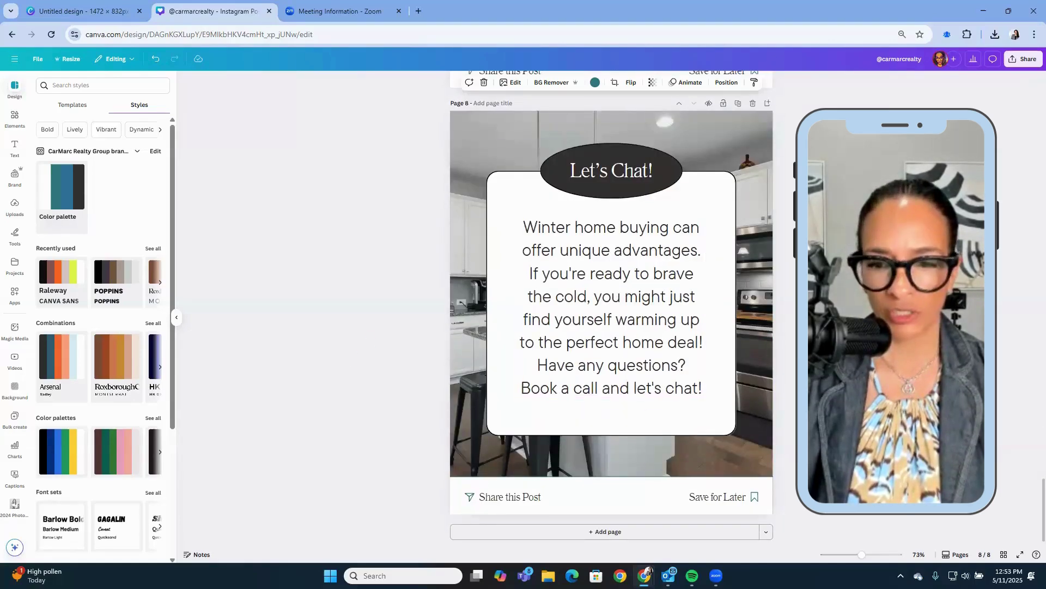
scroll(724, 357, up, 12)
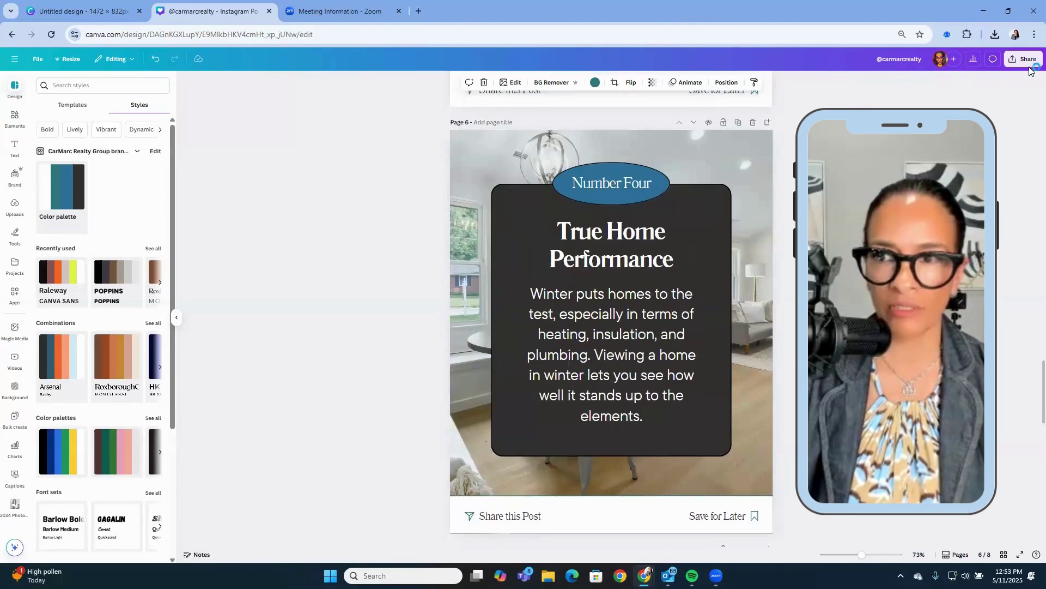
click(1026, 60)
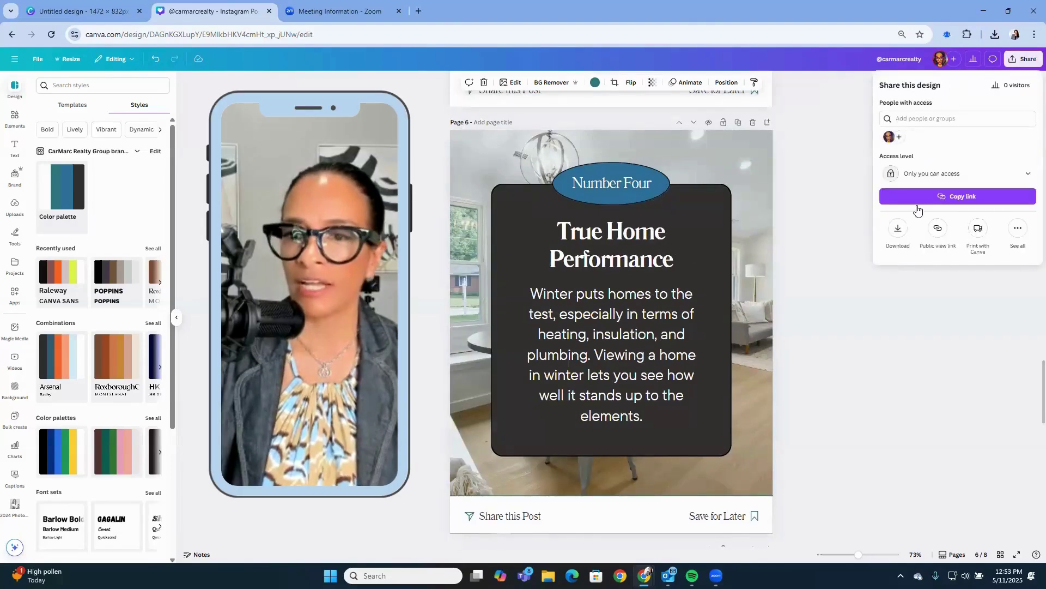
click(900, 233)
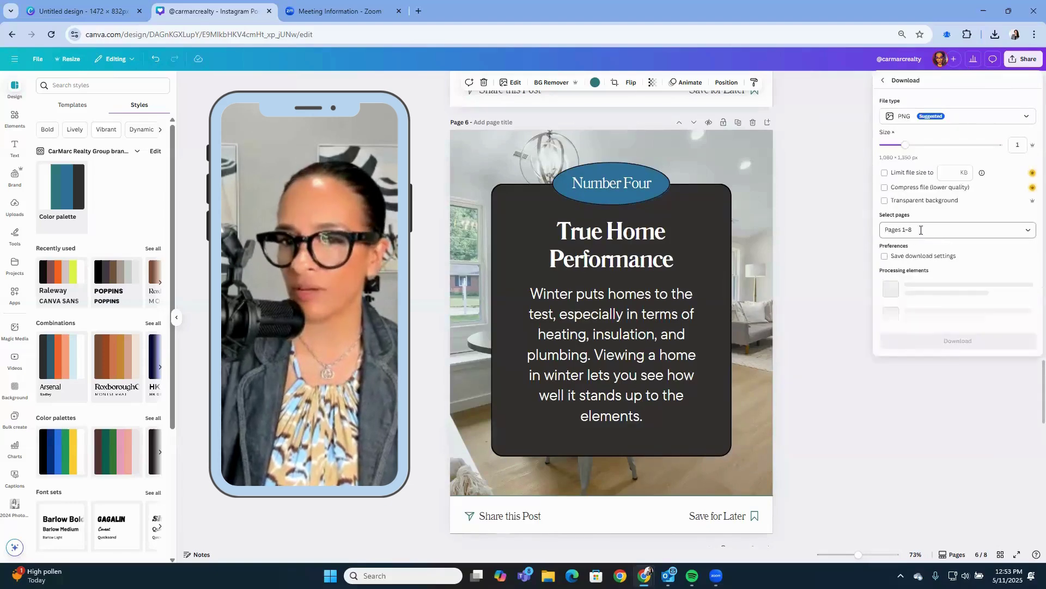
click(837, 280)
scroll(837, 281, down, 3)
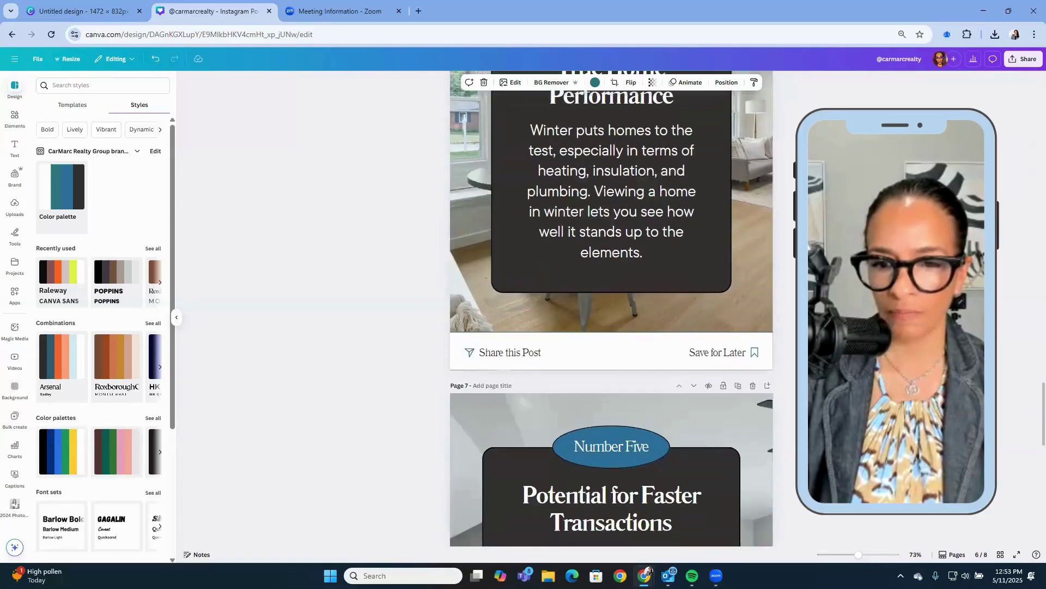
scroll(837, 280, up, 8)
scroll(837, 281, up, 15)
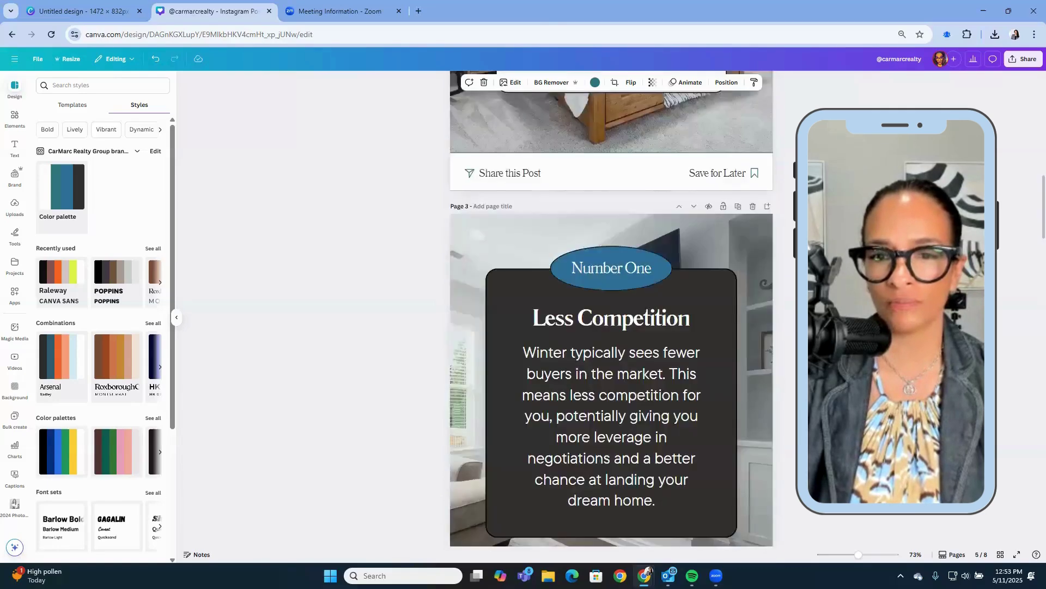
scroll(838, 281, up, 3)
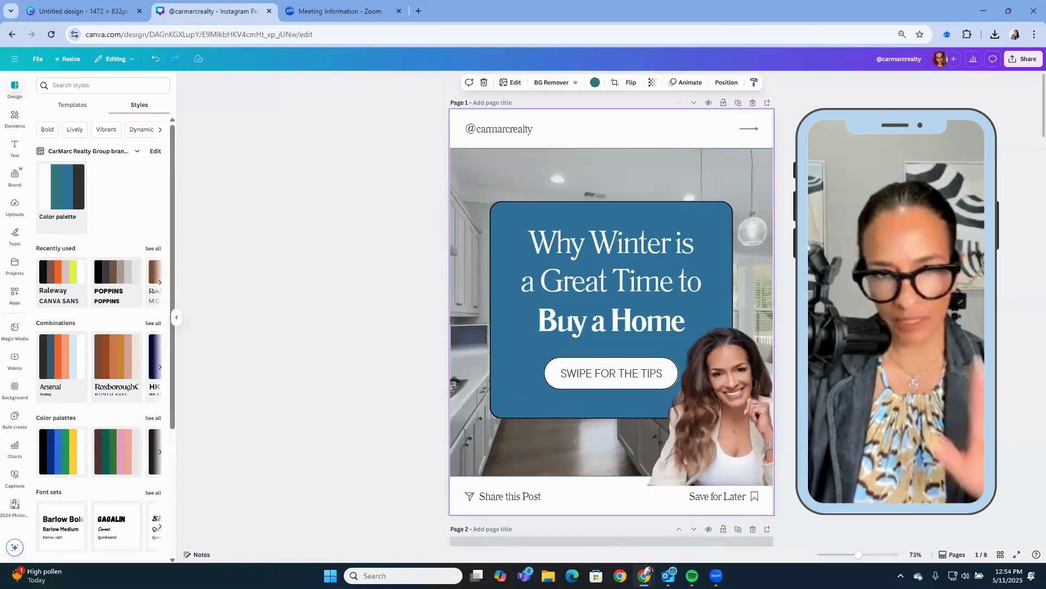
scroll(612, 308, down, 6)
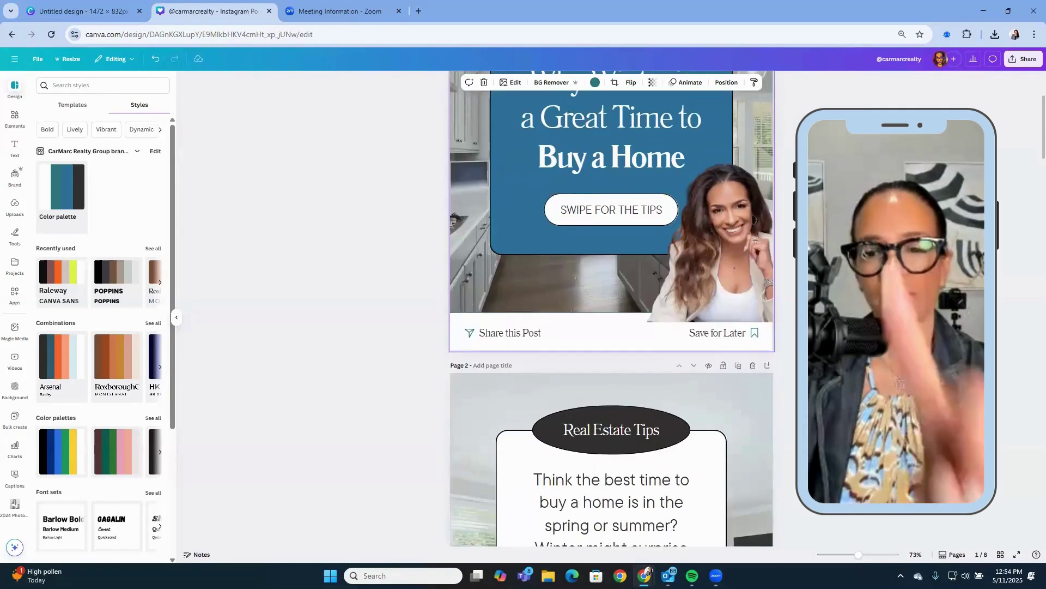
scroll(656, 362, down, 5)
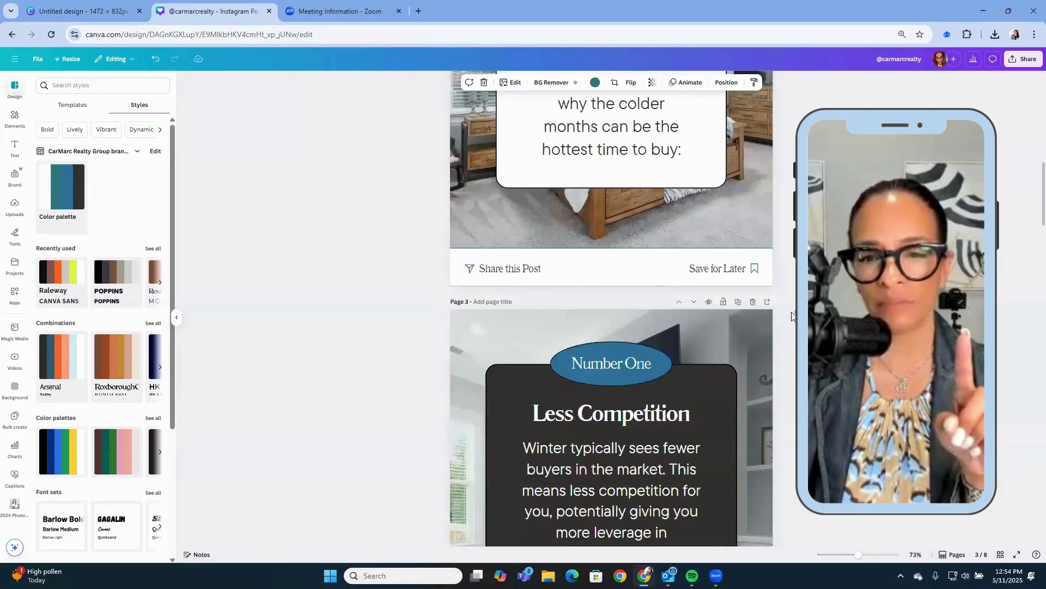
scroll(656, 362, down, 10)
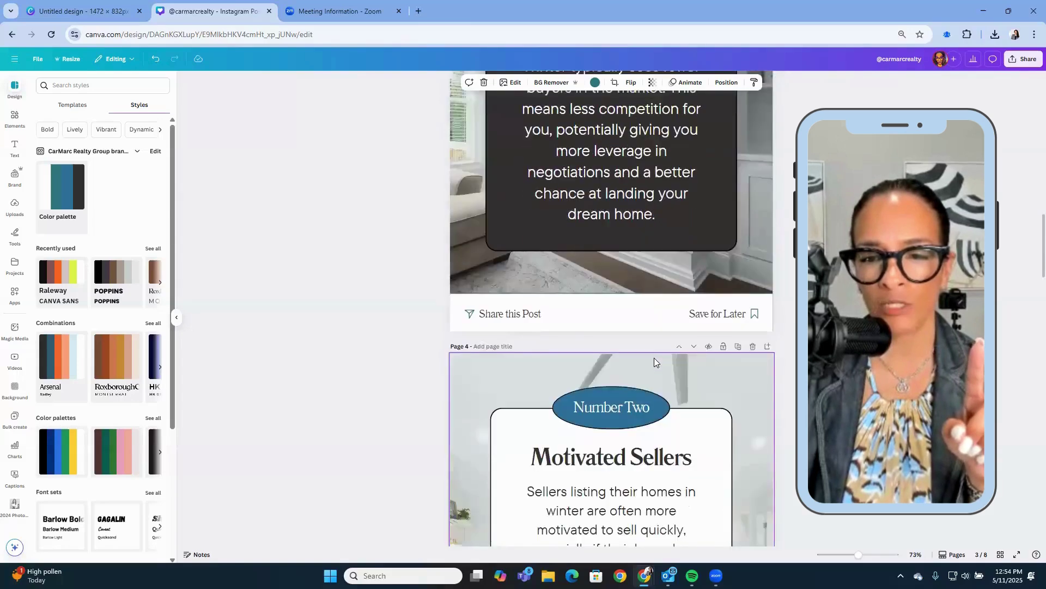
scroll(656, 362, down, 12)
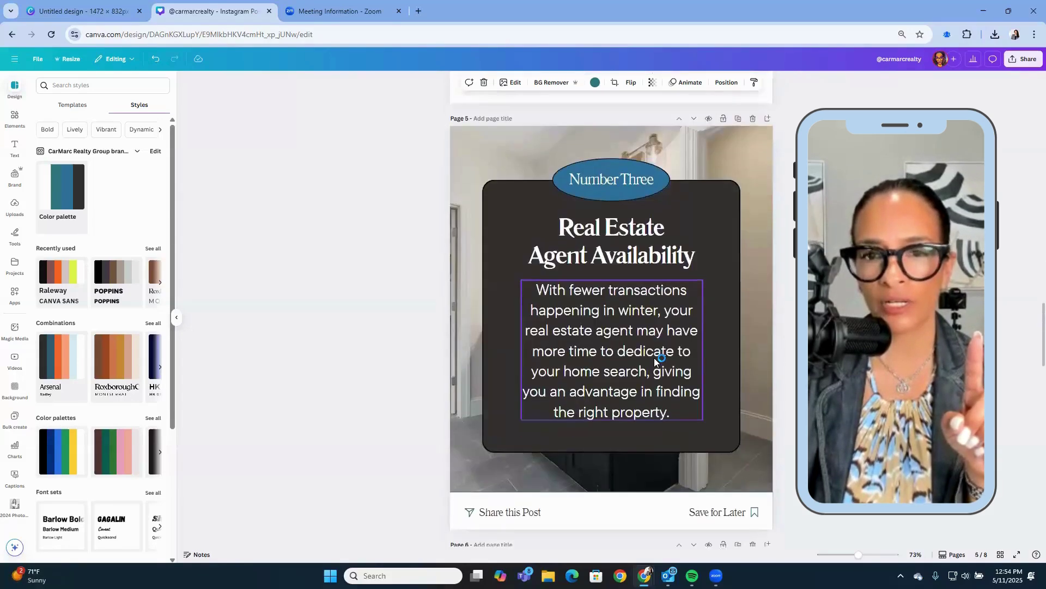
scroll(654, 358, down, 10)
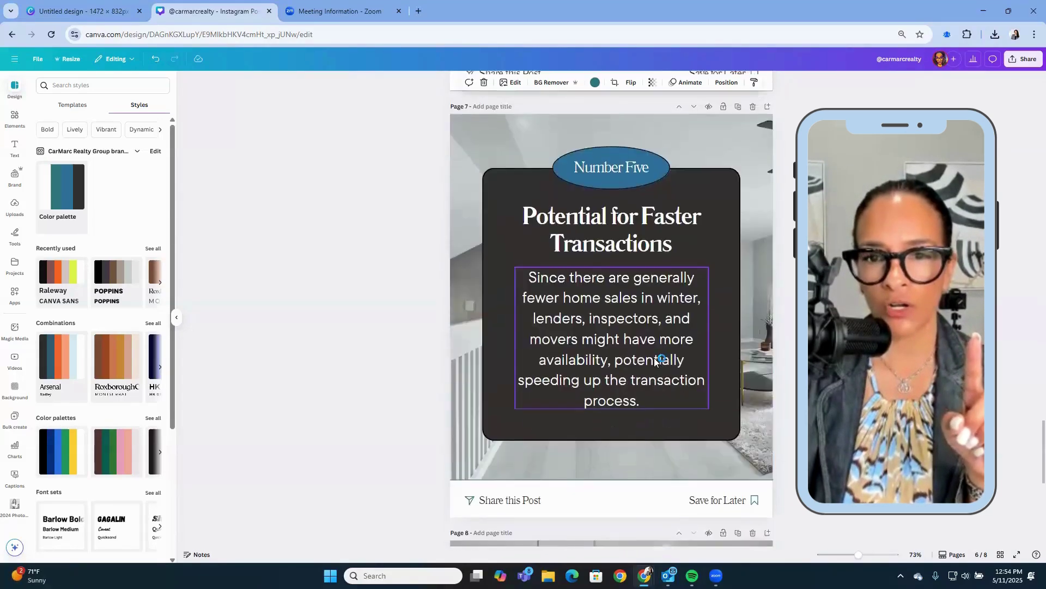
scroll(654, 358, down, 3)
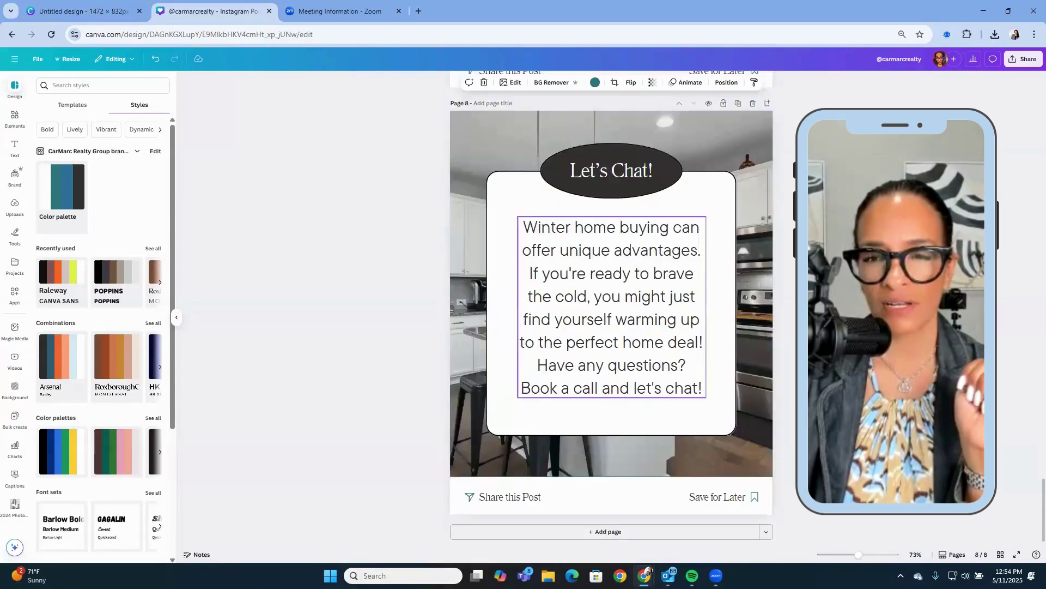
scroll(611, 308, up, 8)
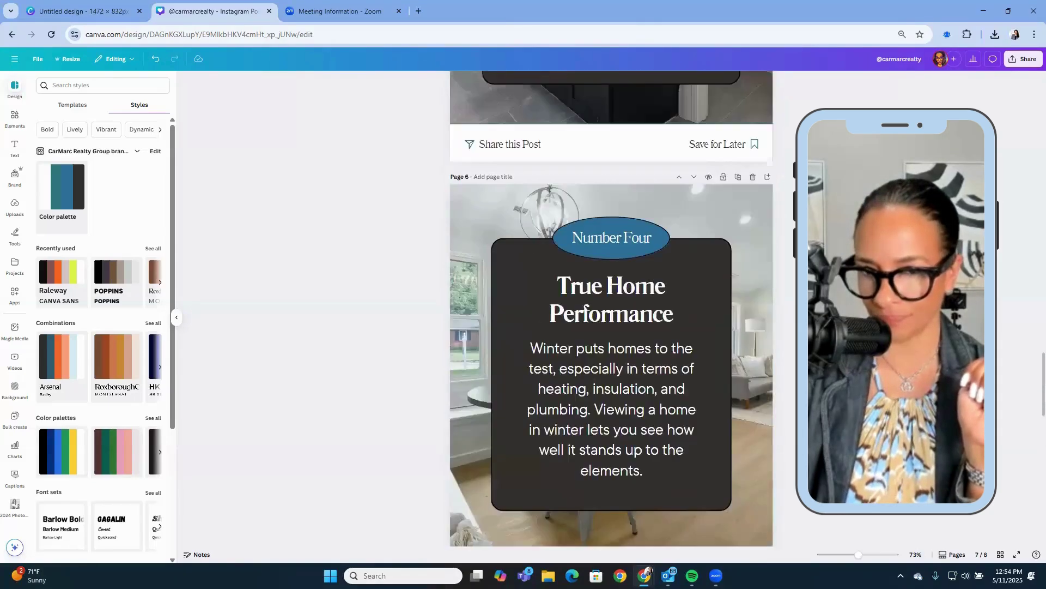
scroll(612, 308, up, 20)
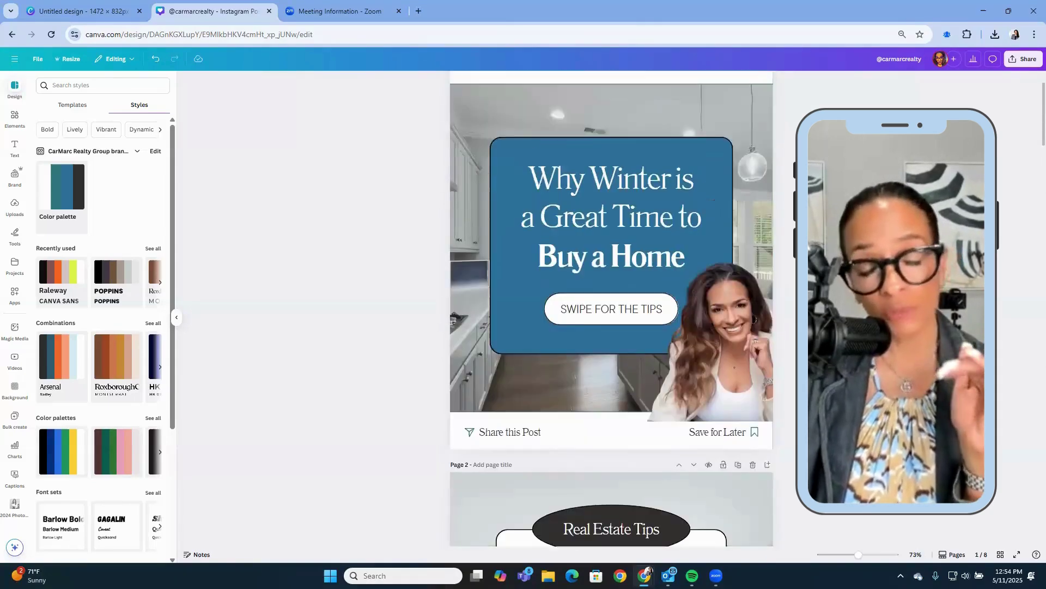
scroll(611, 308, up, 2)
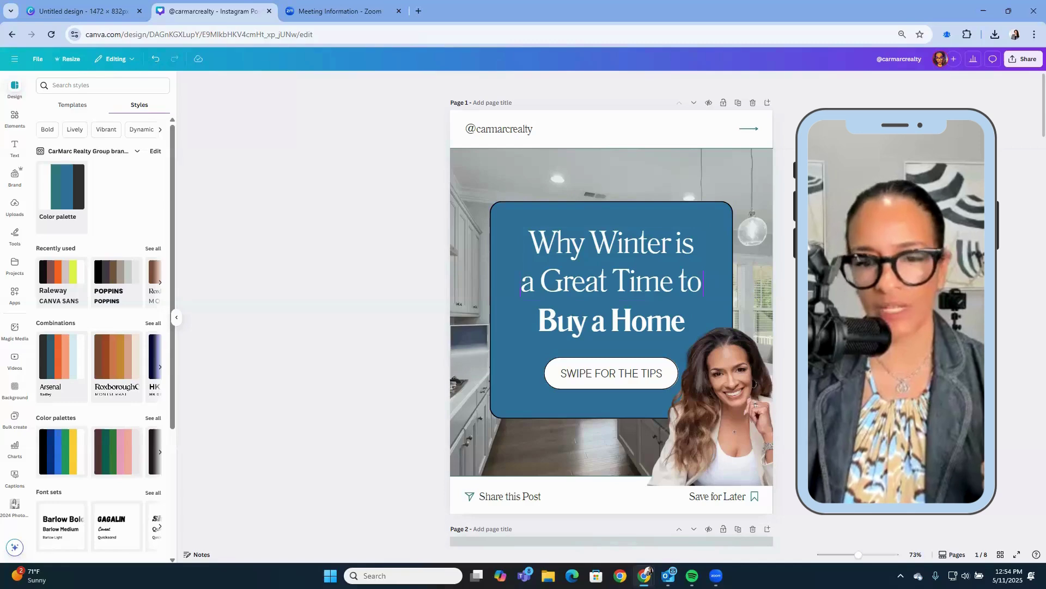
Review carousel pages 1–7 and return to page 1.
scroll(703, 283, down, 6)
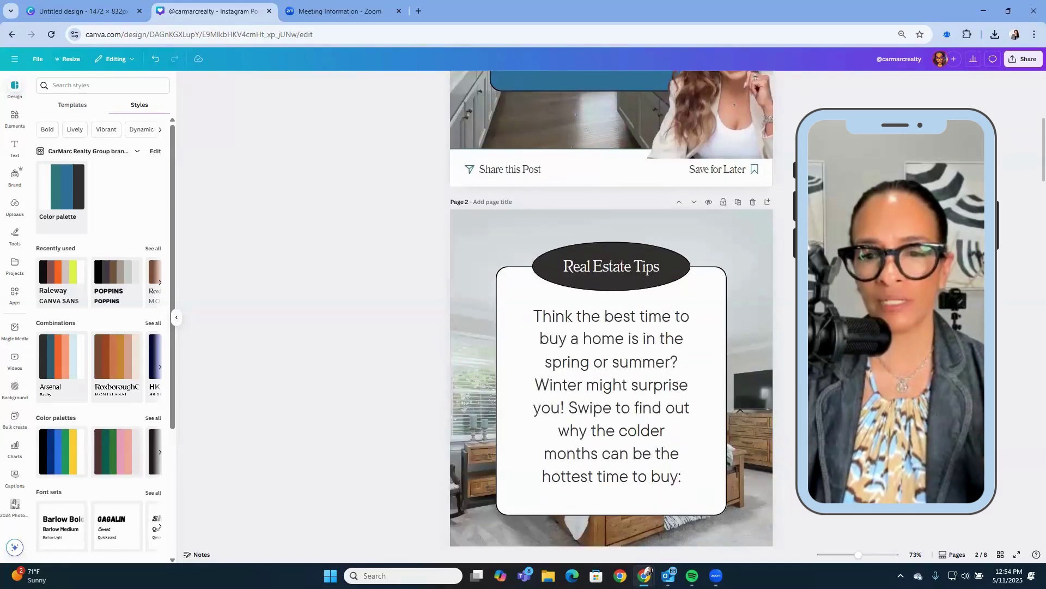
scroll(611, 308, down, 7)
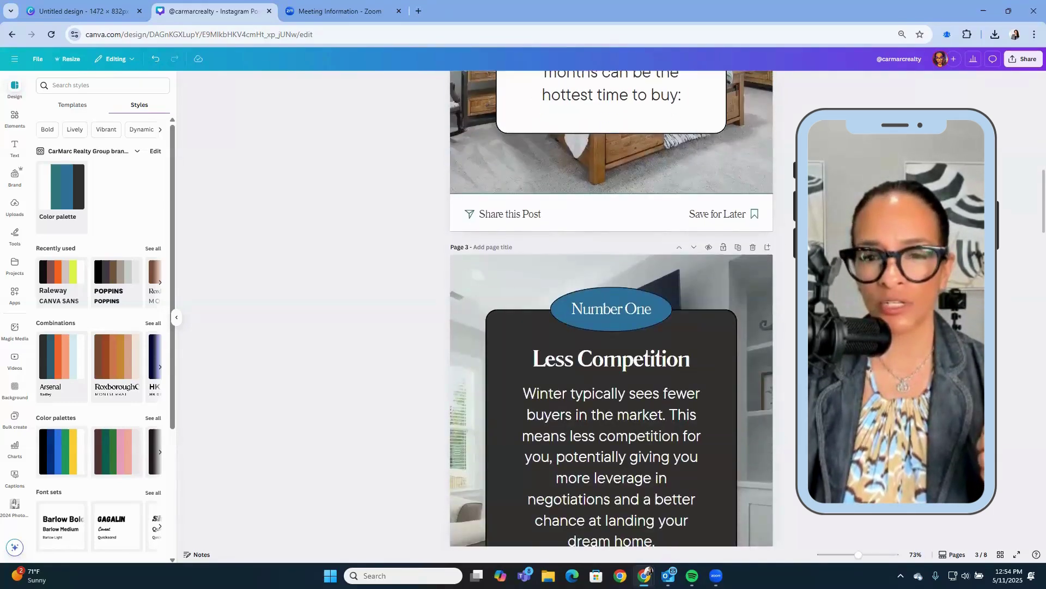
scroll(612, 308, down, 10)
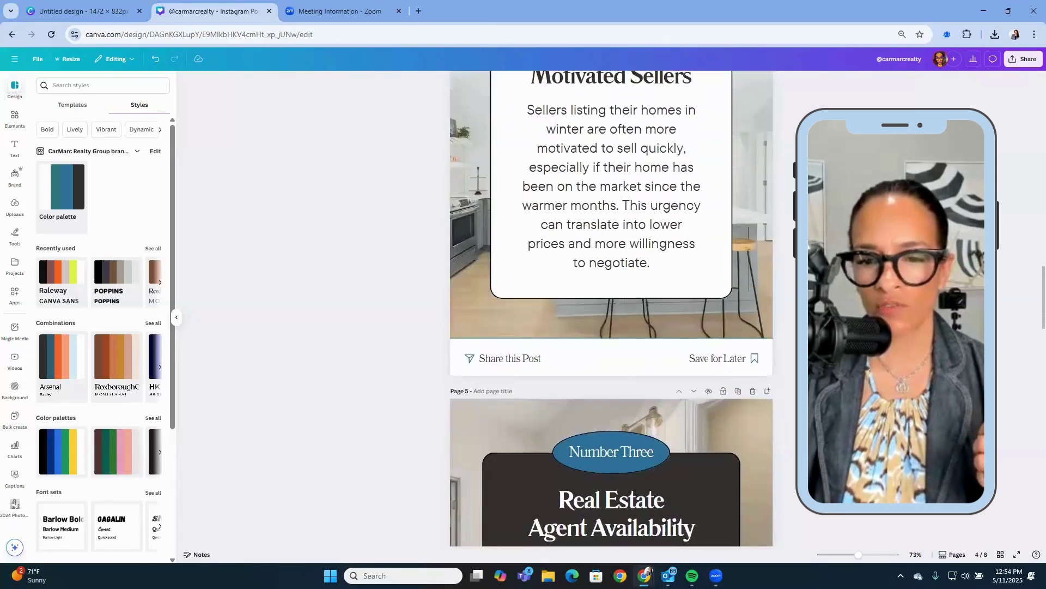
scroll(611, 308, down, 15)
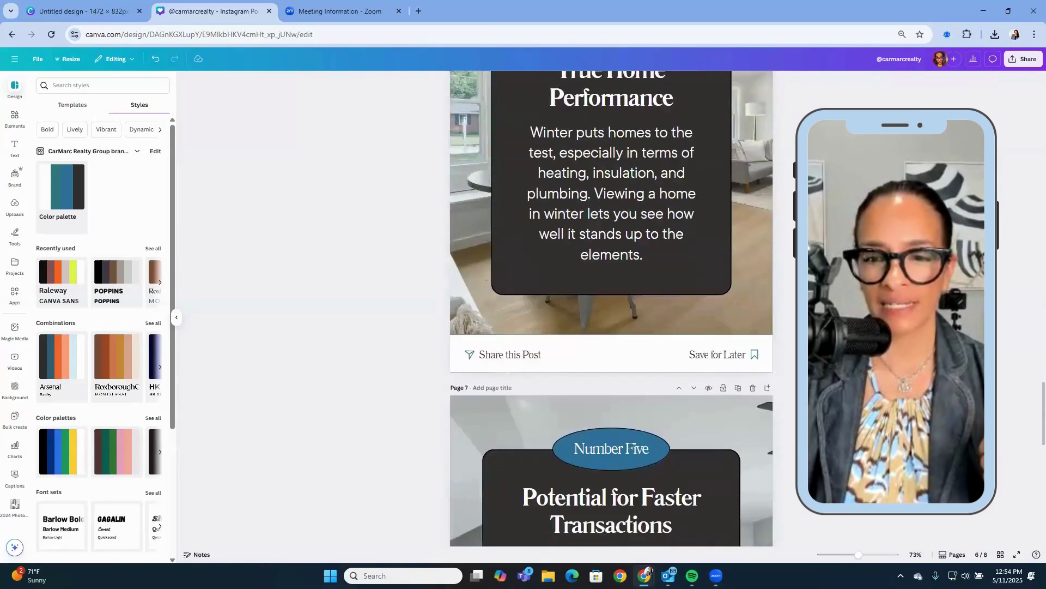
scroll(612, 308, down, 4)
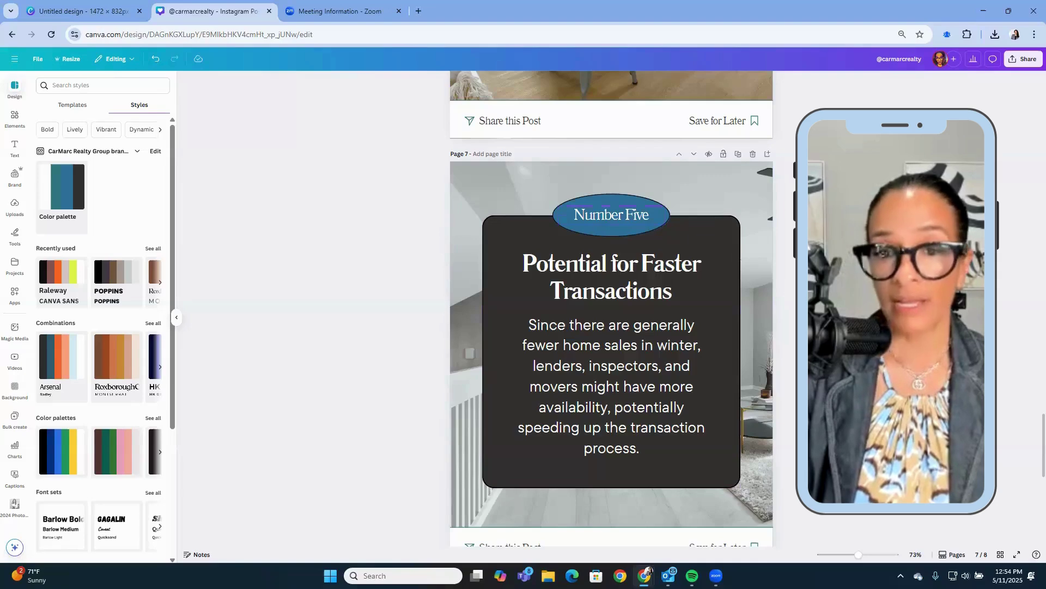
scroll(611, 309, up, 20)
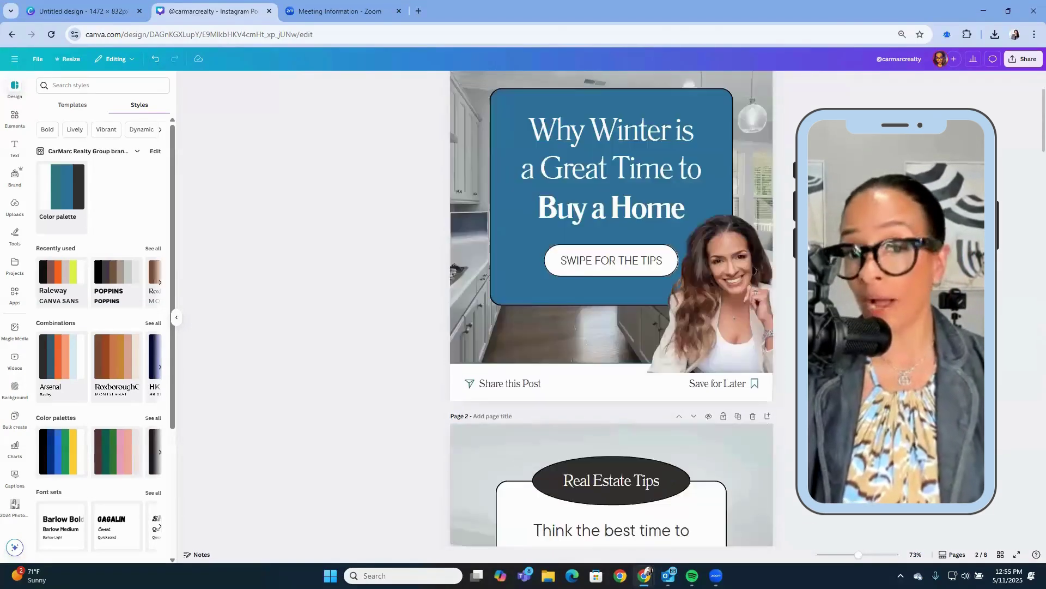
scroll(612, 309, up, 2)
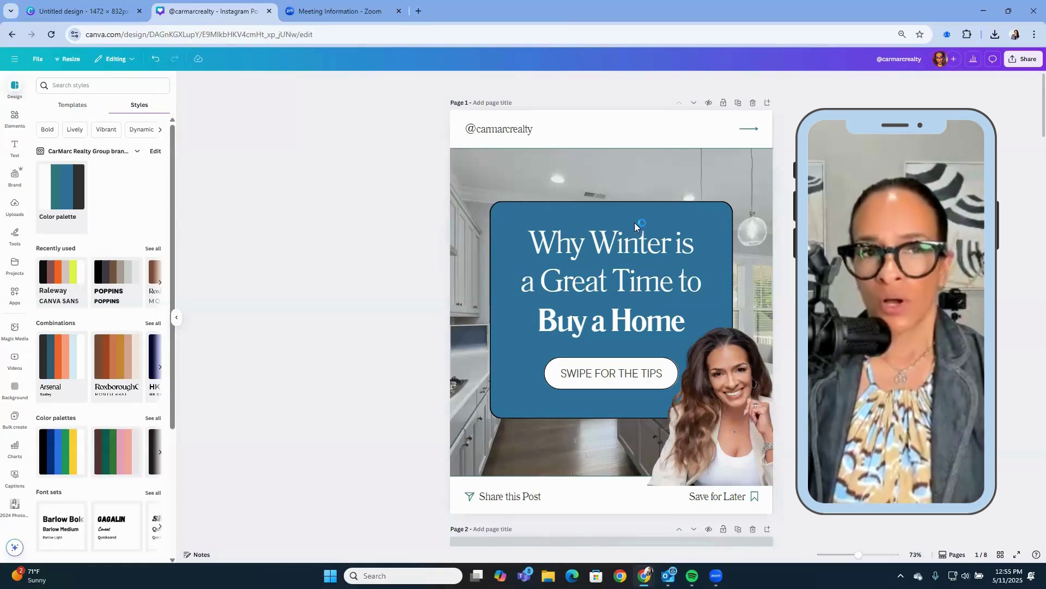
Open chatgpt.com in a new browser tab.
click(419, 11)
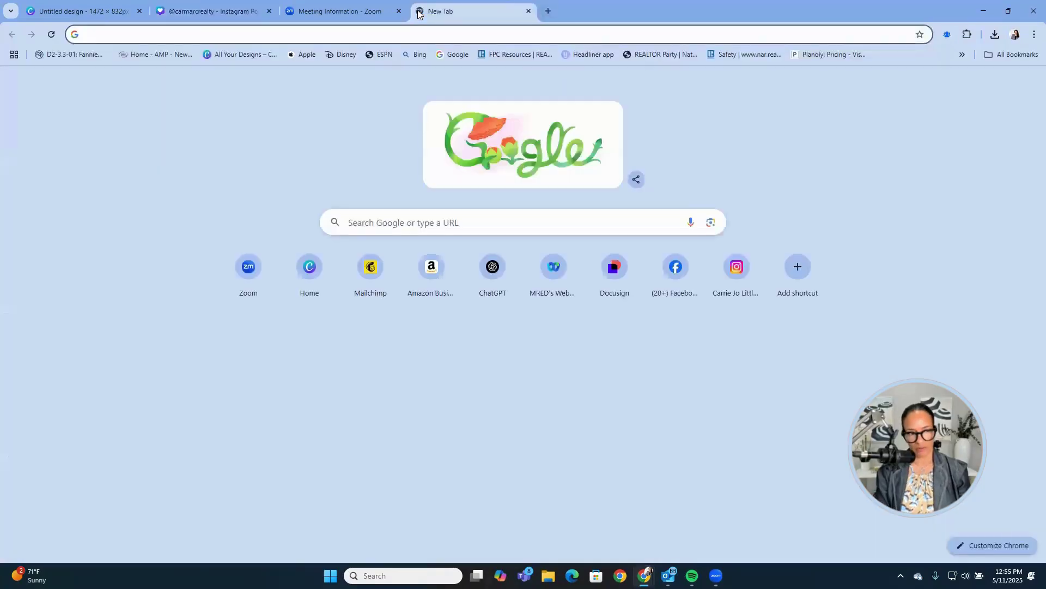
text(chat)
key(Return)
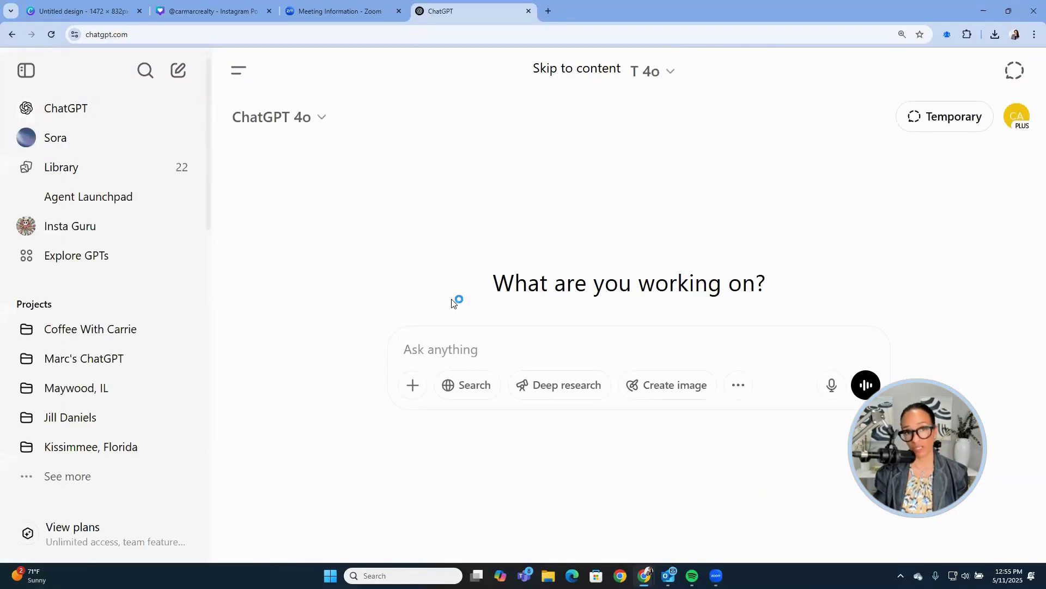
Begin the prompt: 'Create 6 social media posts that will be used for Instagram carousel with the first'.
text(creaet)
key(BackSpace)
key(BackSpace)
key(BackSpace)
key(BackSpace)
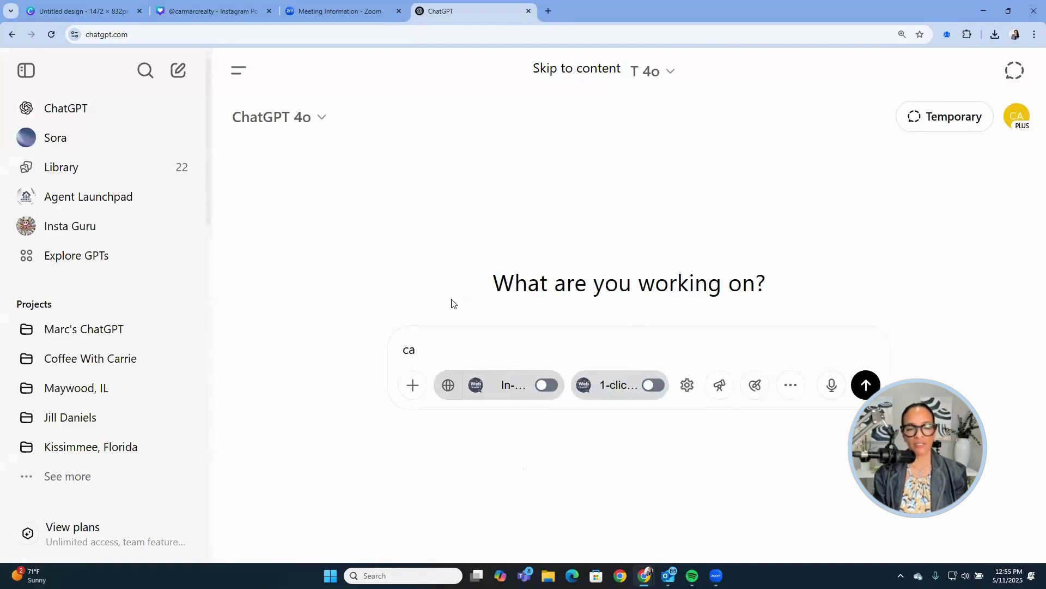
text(eate)
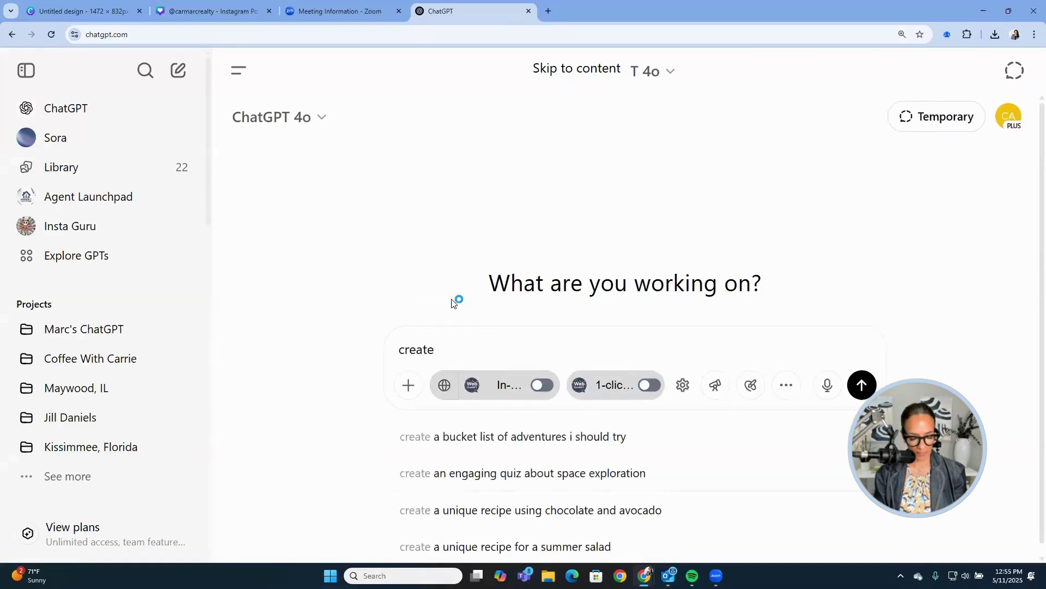
text( 6 soci)
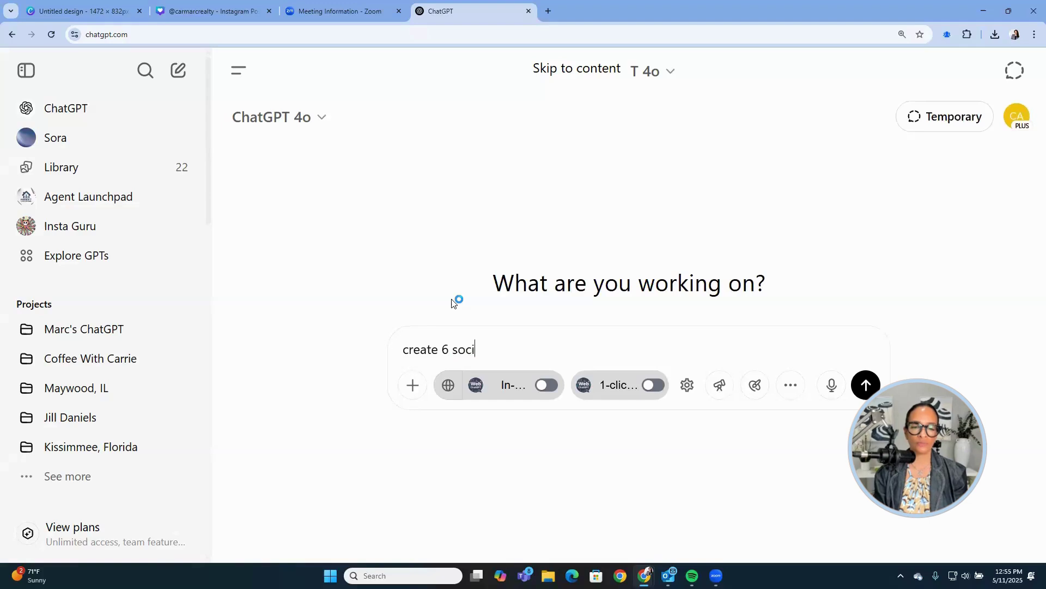
text(al media posts )
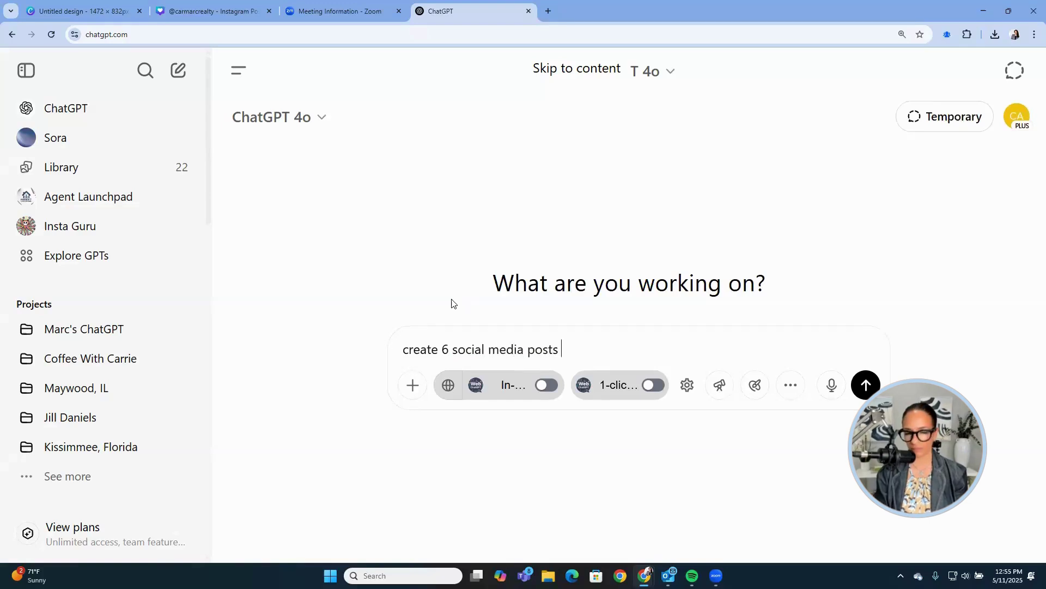
text(that h)
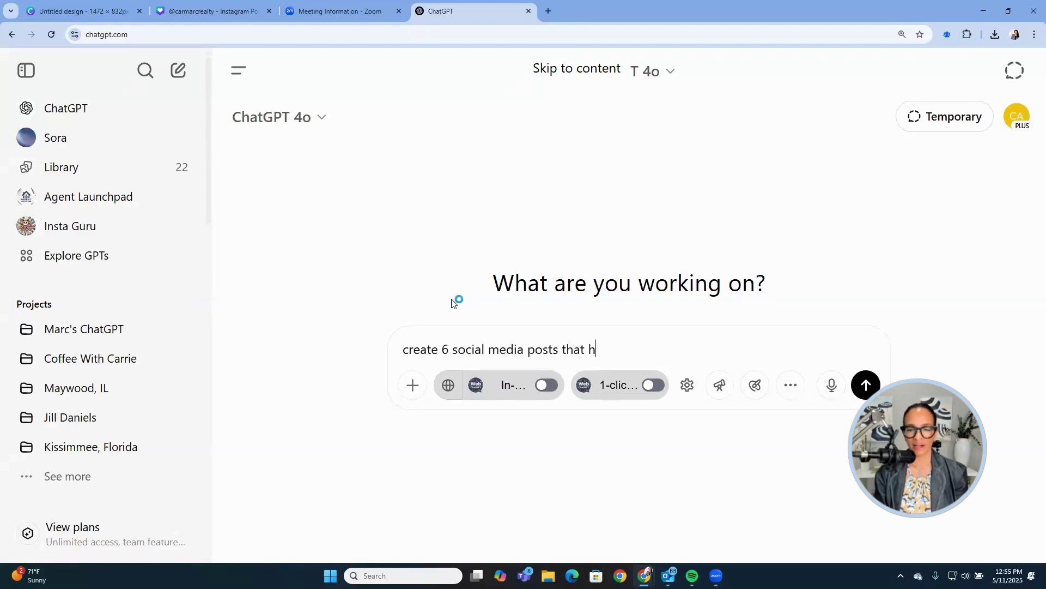
key(BackSpace)
text(will be usd)
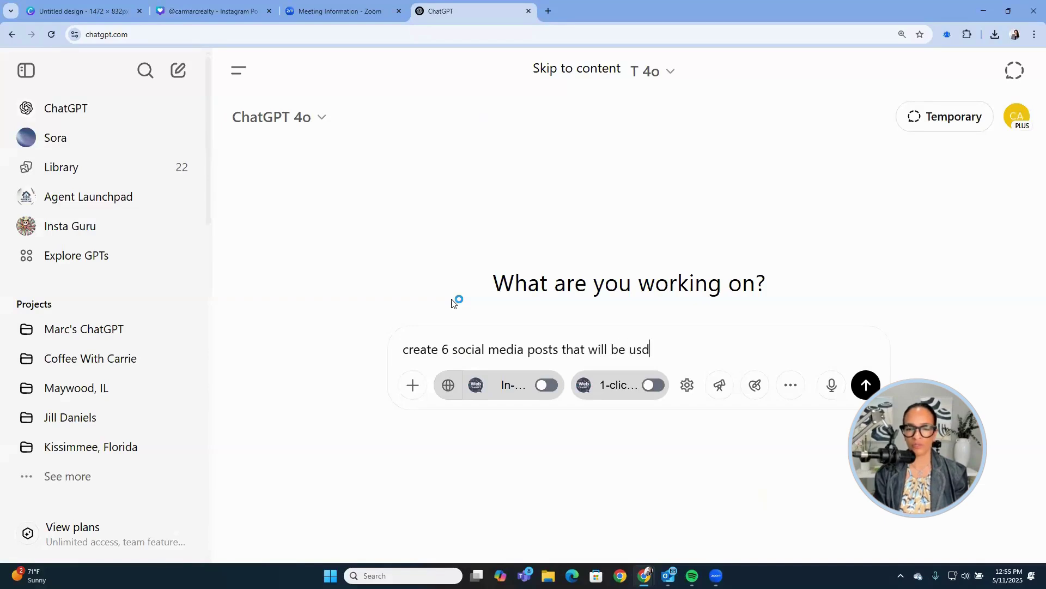
key(BackSpace)
text(ed for instagra)
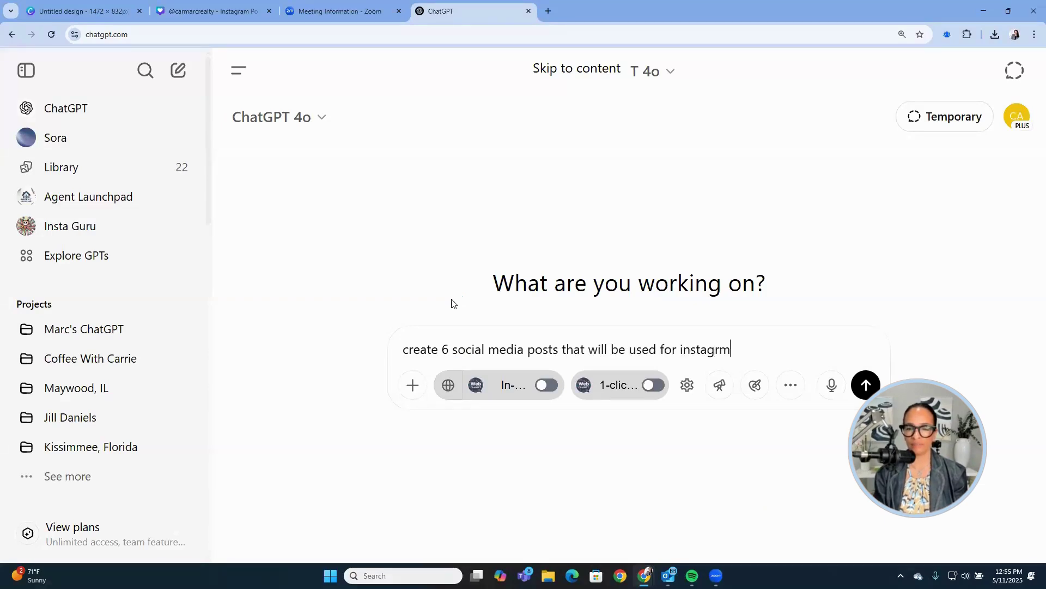
text(m )
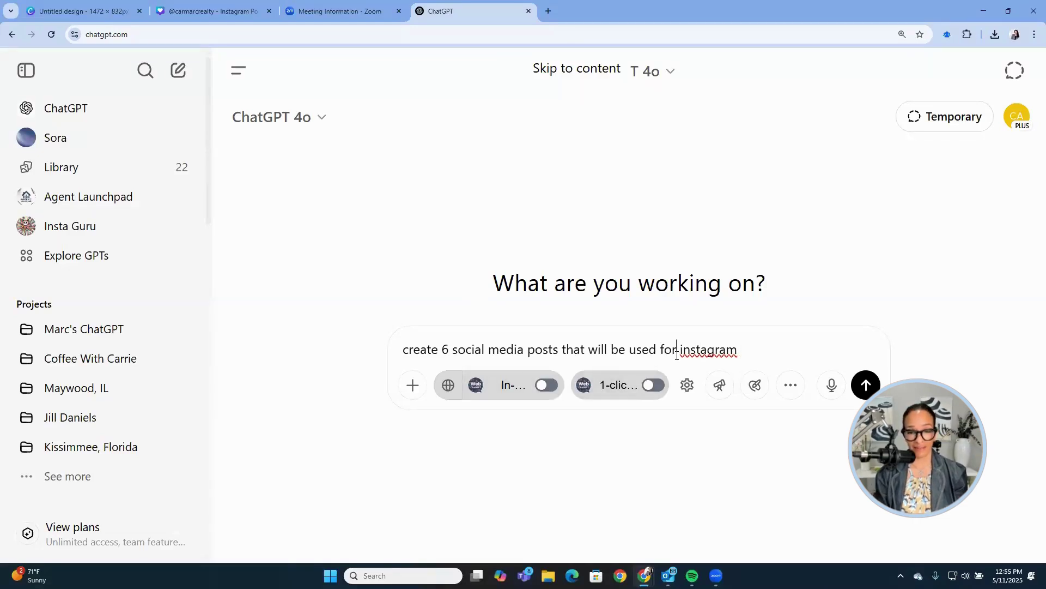
text( an )
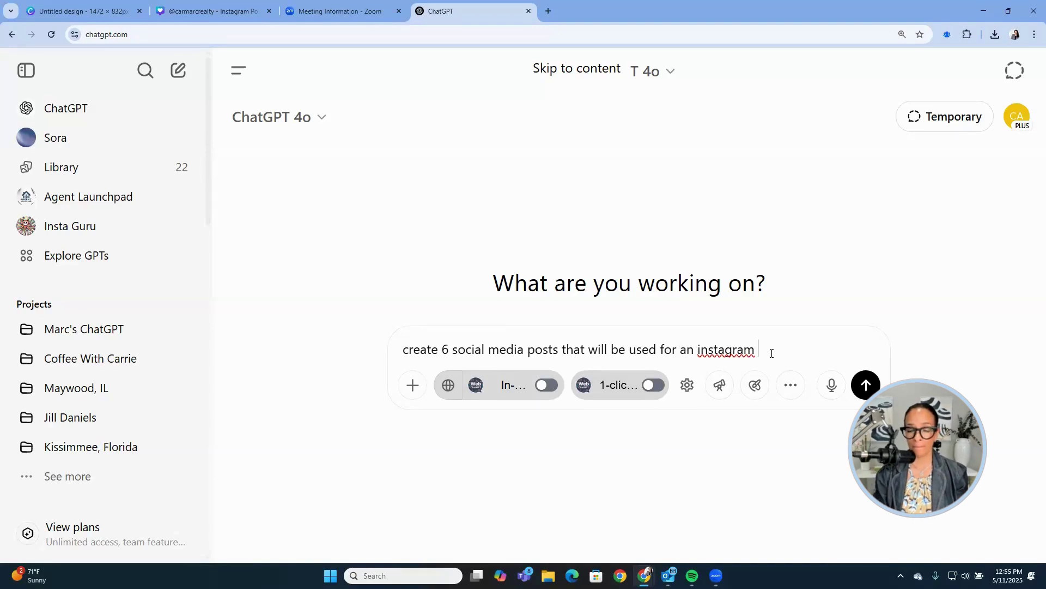
text(carousel)
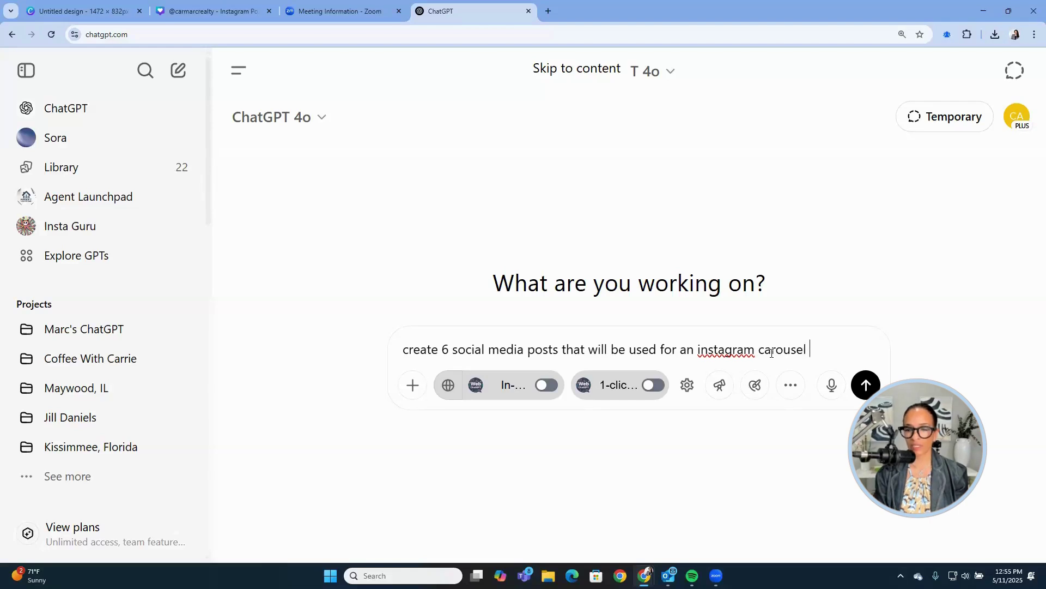
text( withthe)
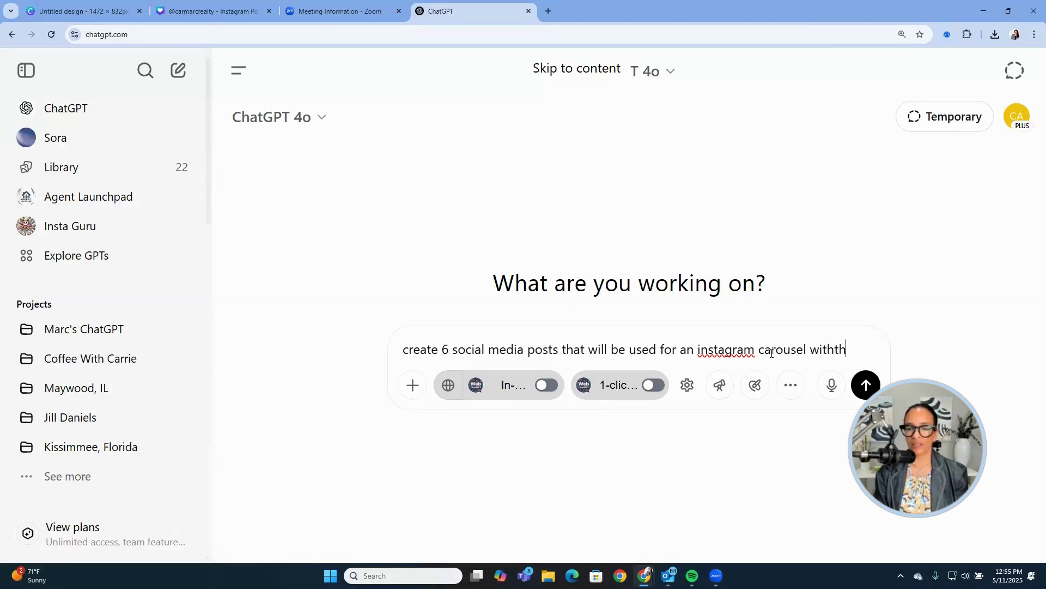
key(BackSpace)
key(BackSpace)
text(the)
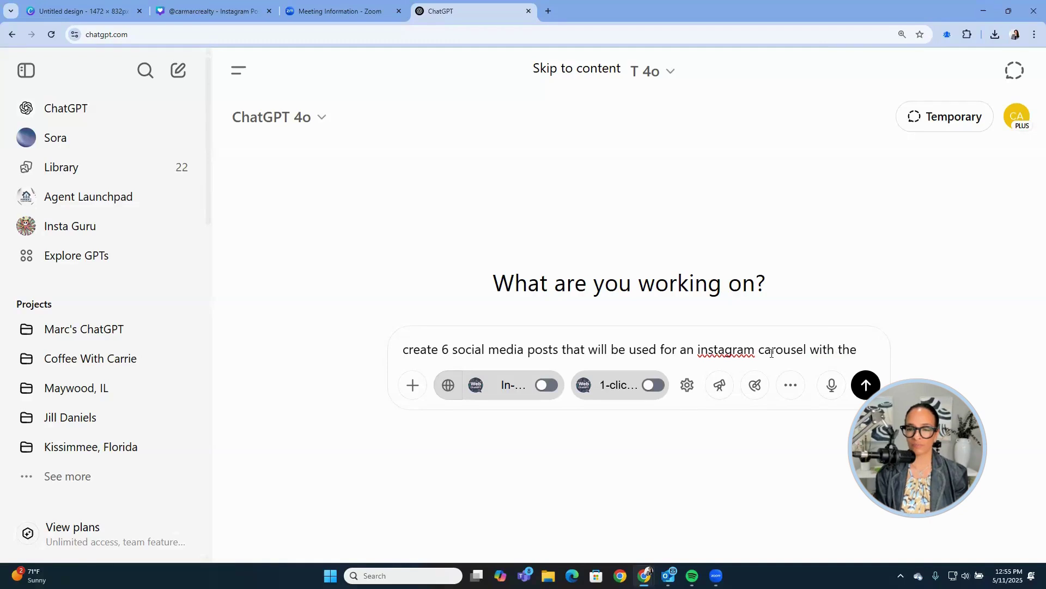
text( firs)
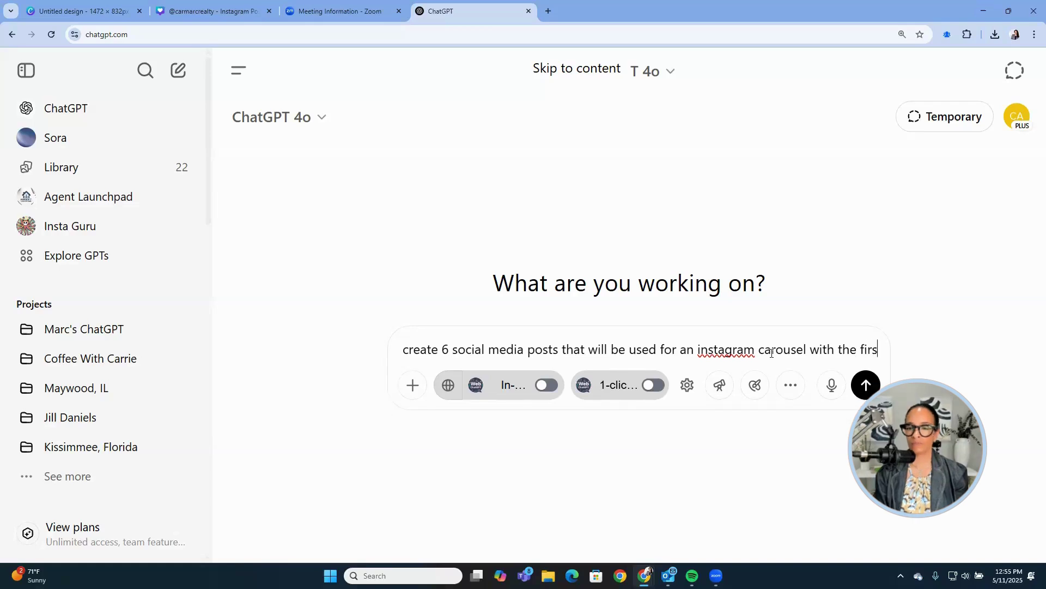
text(t graph)
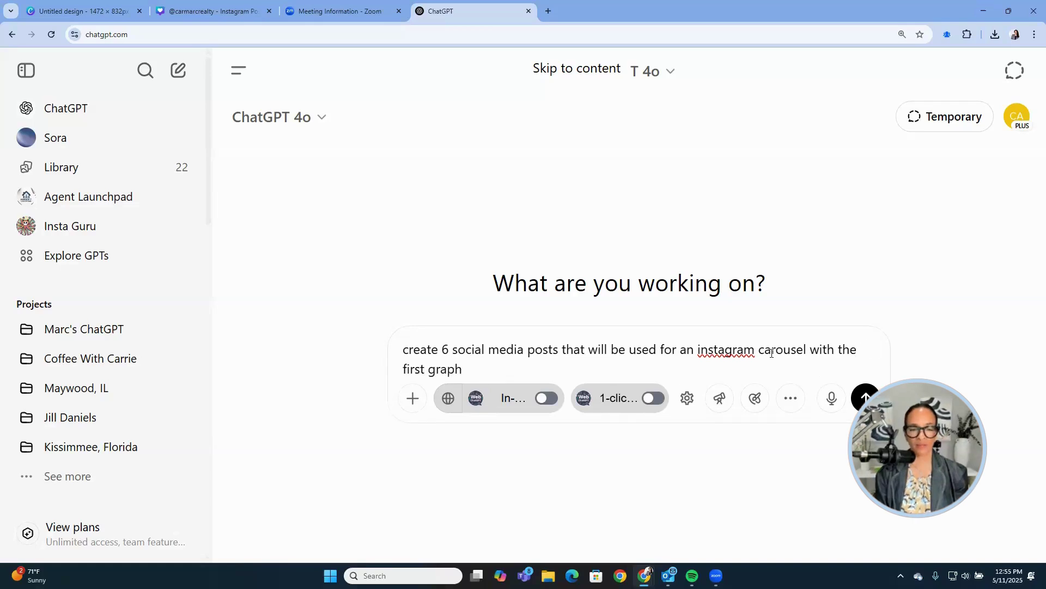
key(BackSpace)
key(BackSpace)
key(BackSpace)
key(BackSpace)
key(BackSpace)
Add: first page a real estate title, last page a call to action, 8 tip pages, in a table view.
text(page to )
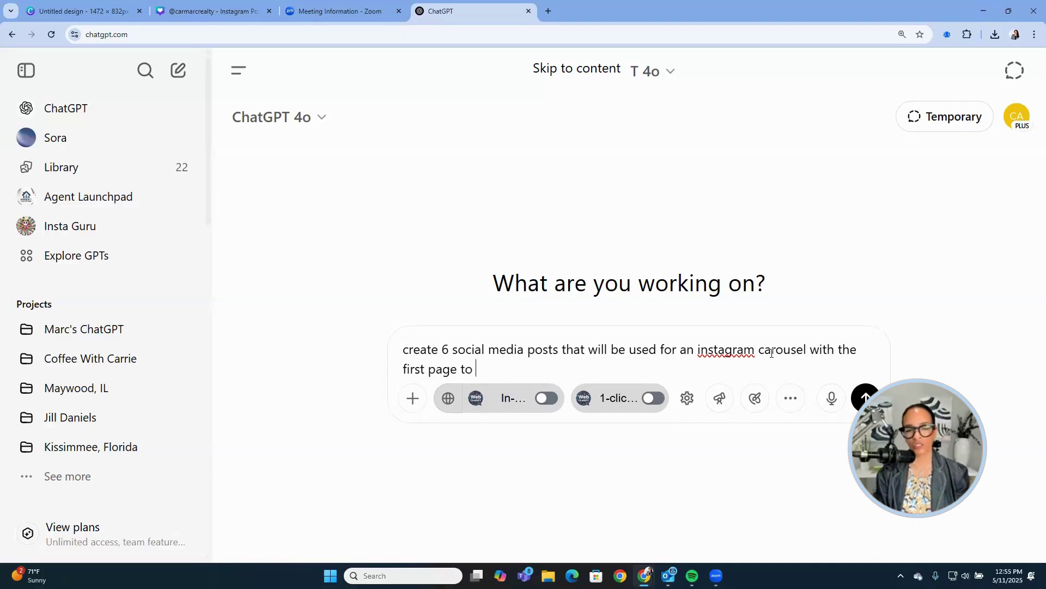
text(be a)
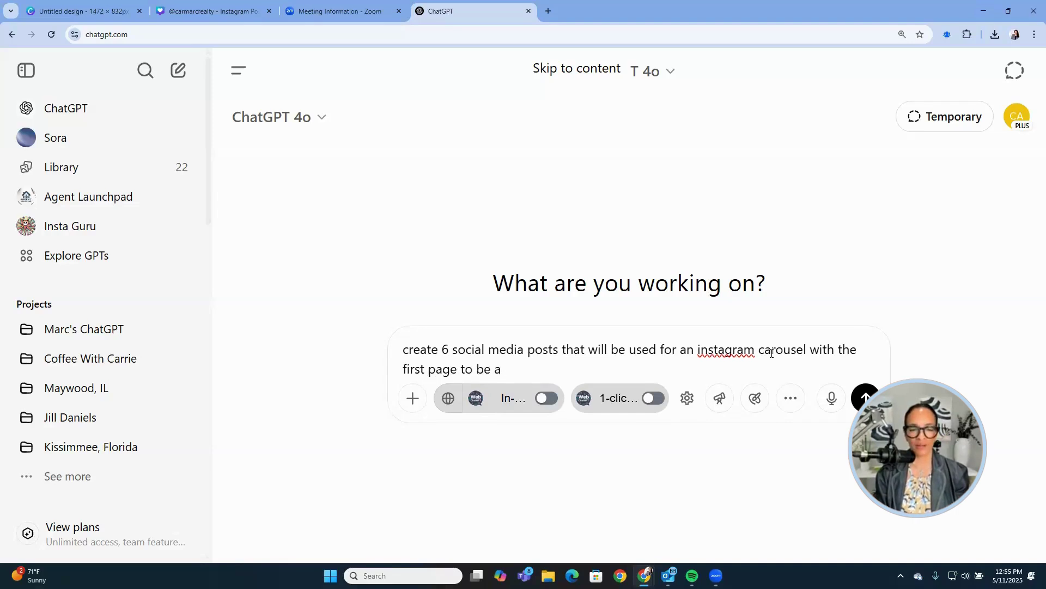
text( real estat )
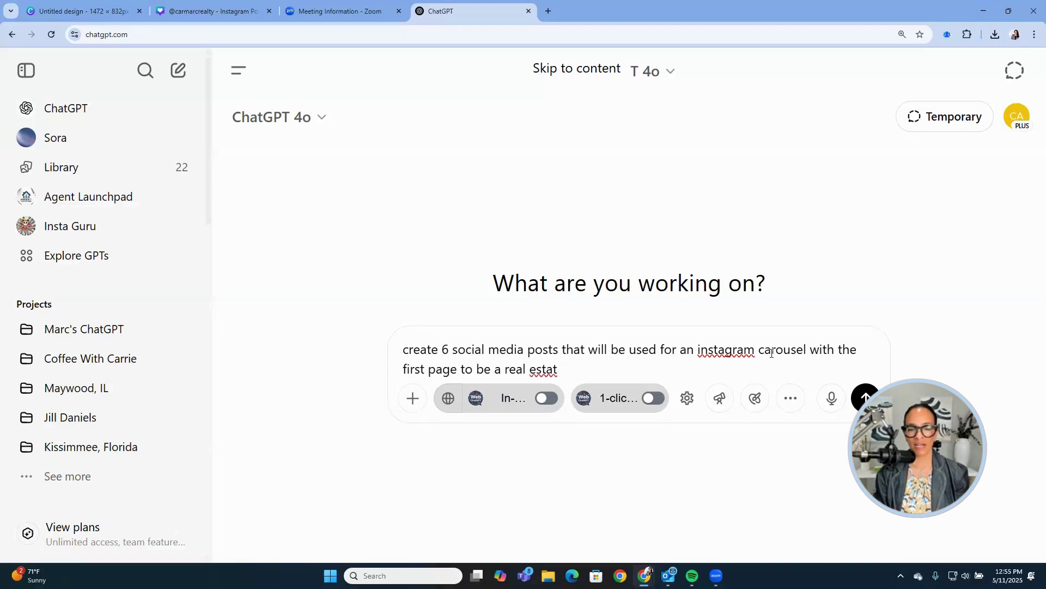
text(e tiptle )
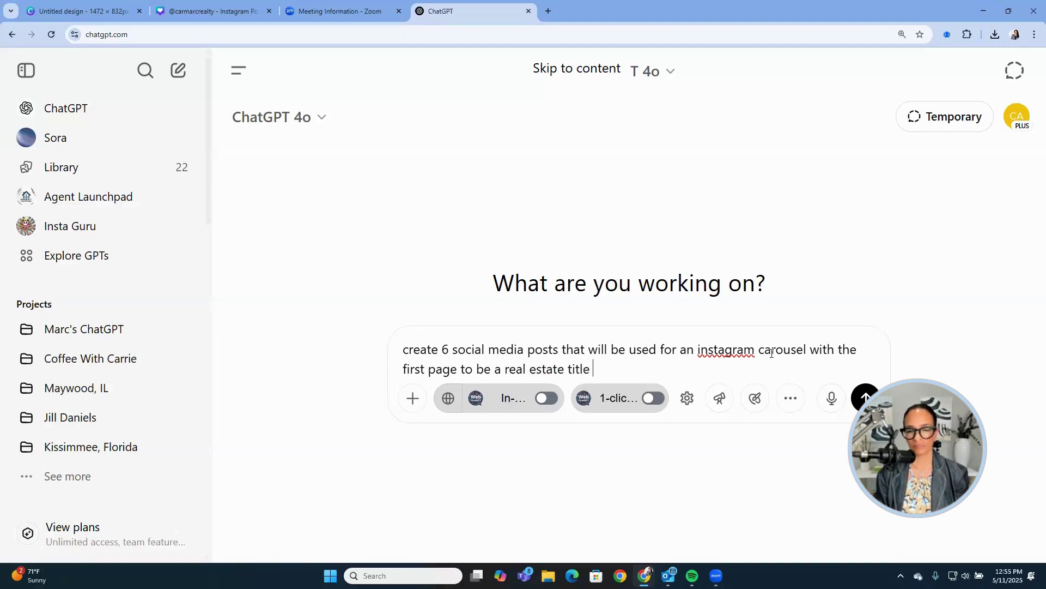
text(and)
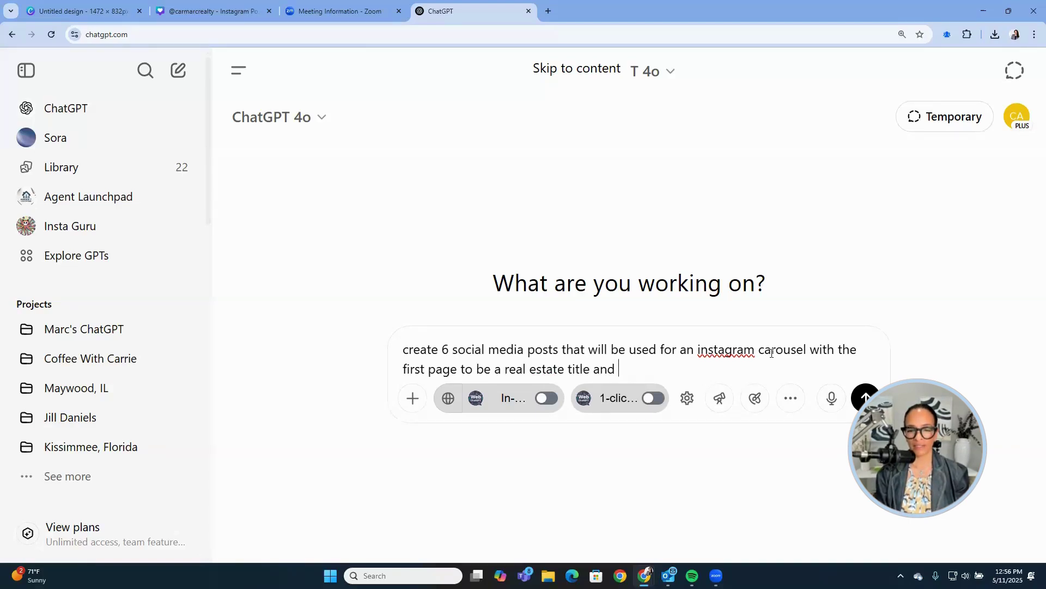
text( the last )
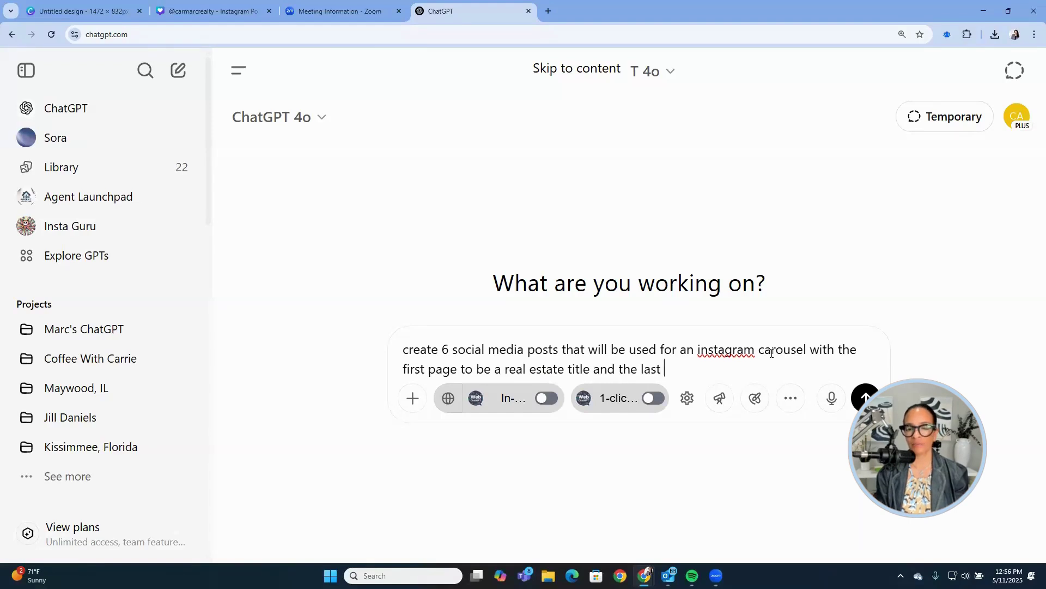
text(page to )
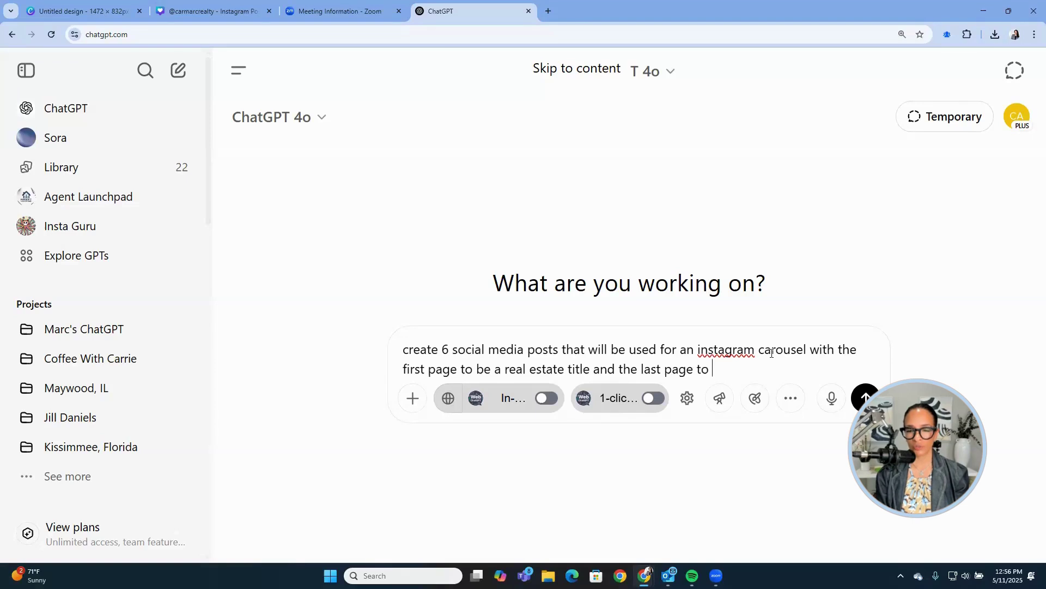
text(be the call )
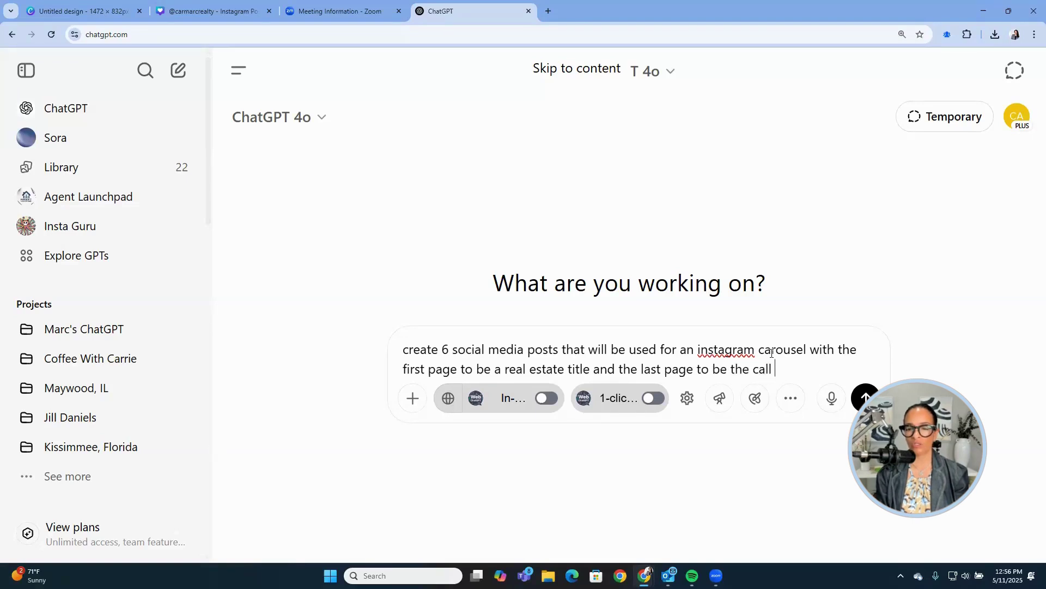
text(to action)
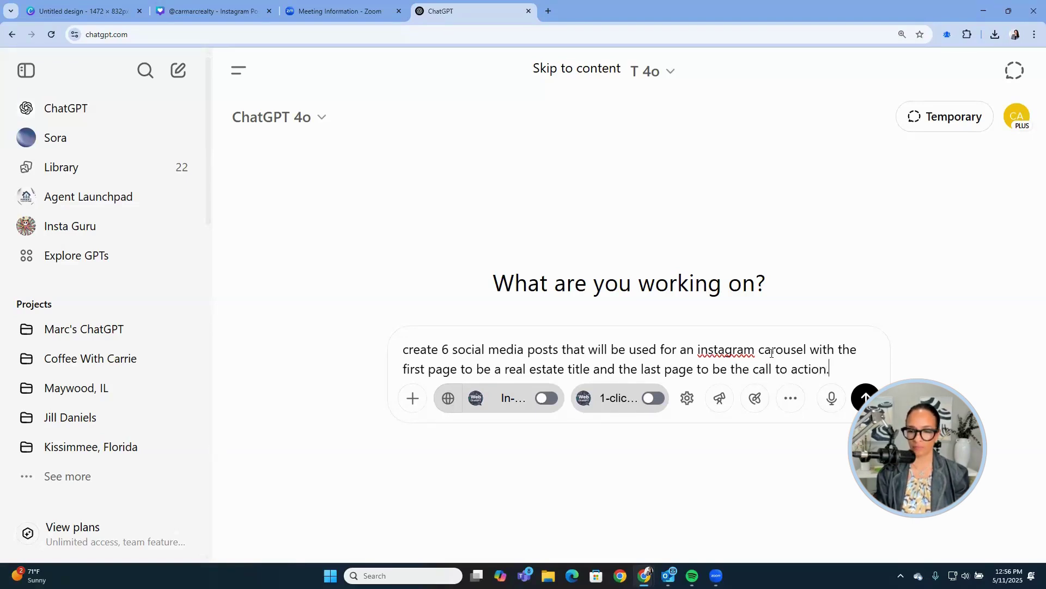
text(.  Crate)
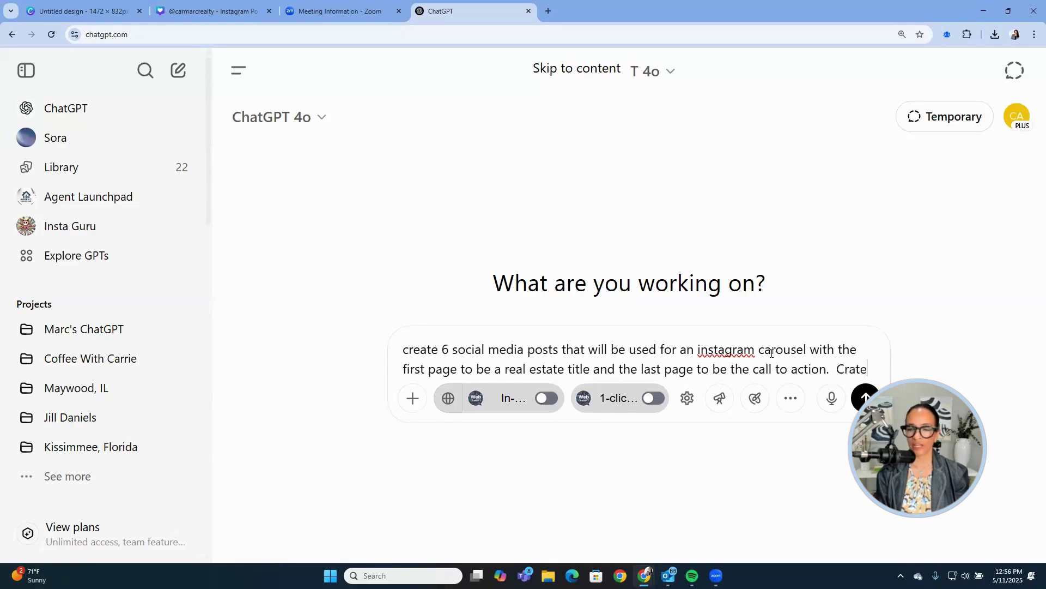
key(BackSpace)
key(BackSpace)
key(BackSpace)
text(eate the )
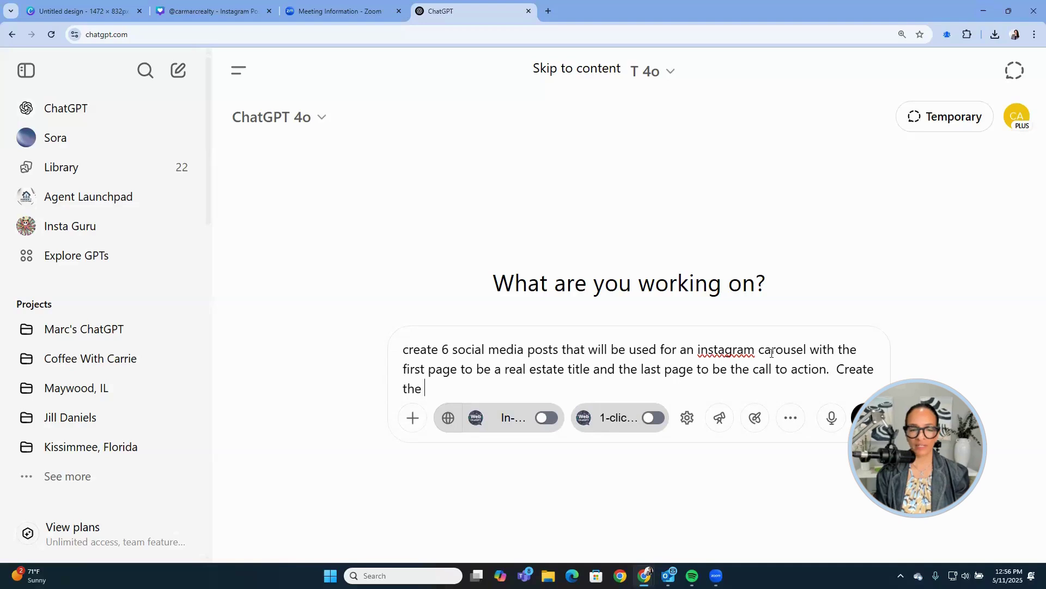
text(content for )
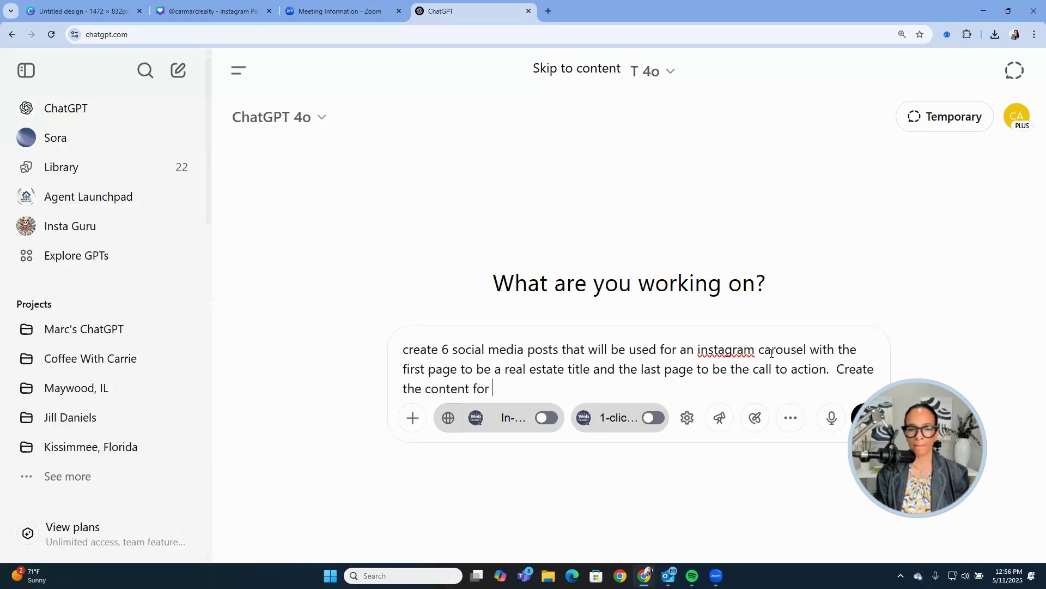
text(8 pages)
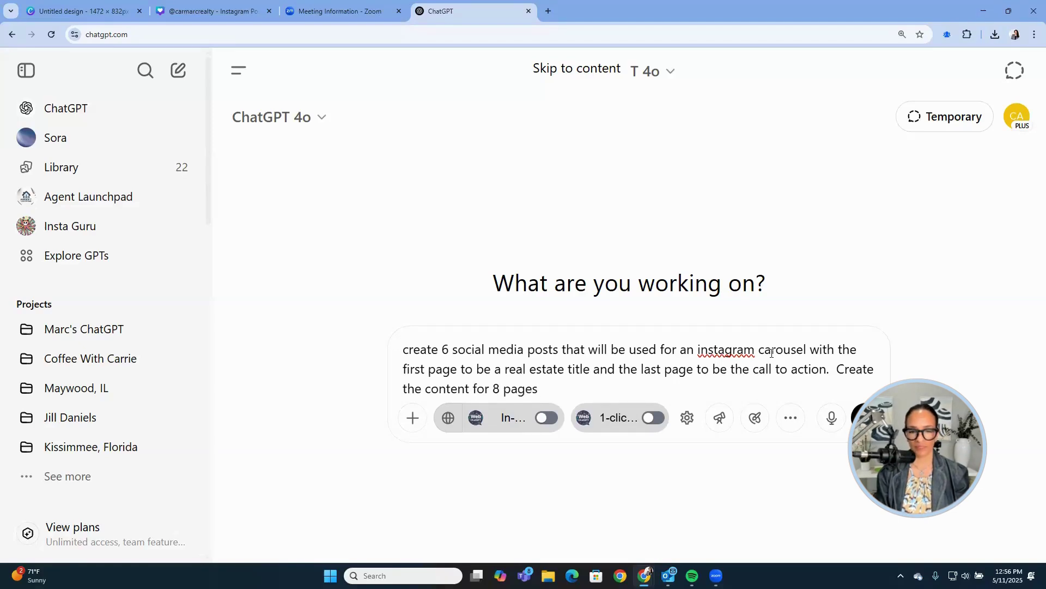
text( witha a )
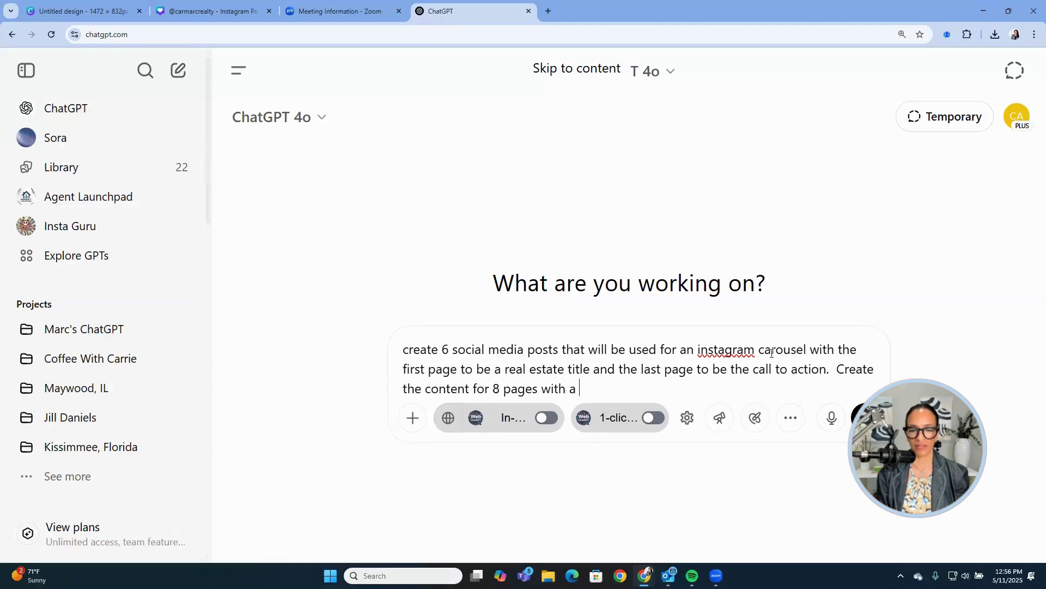
text(tipe f)
key(BackSpace)
key(BackSpace)
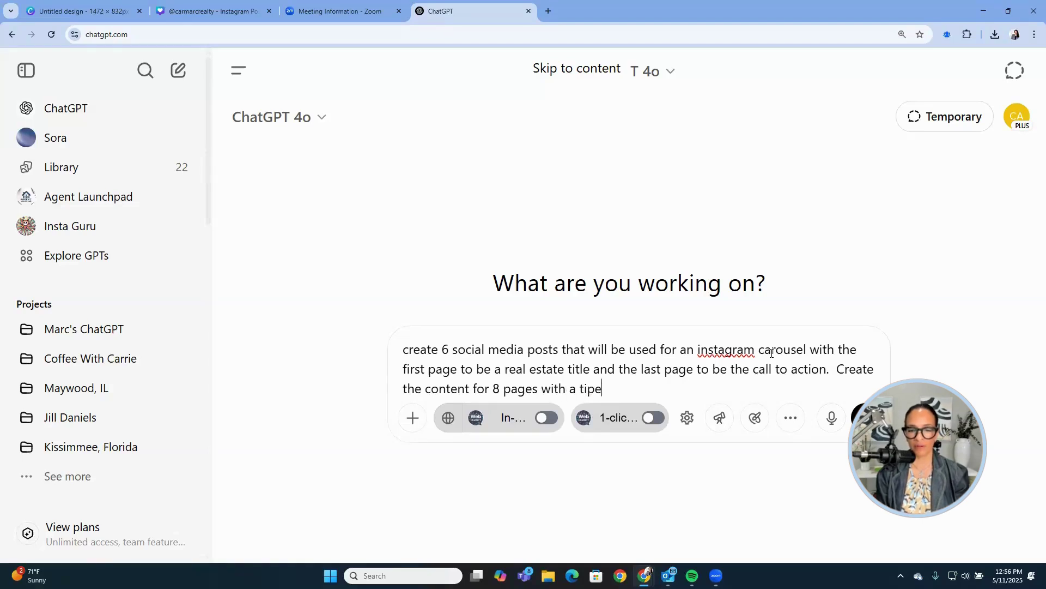
text(ocused)
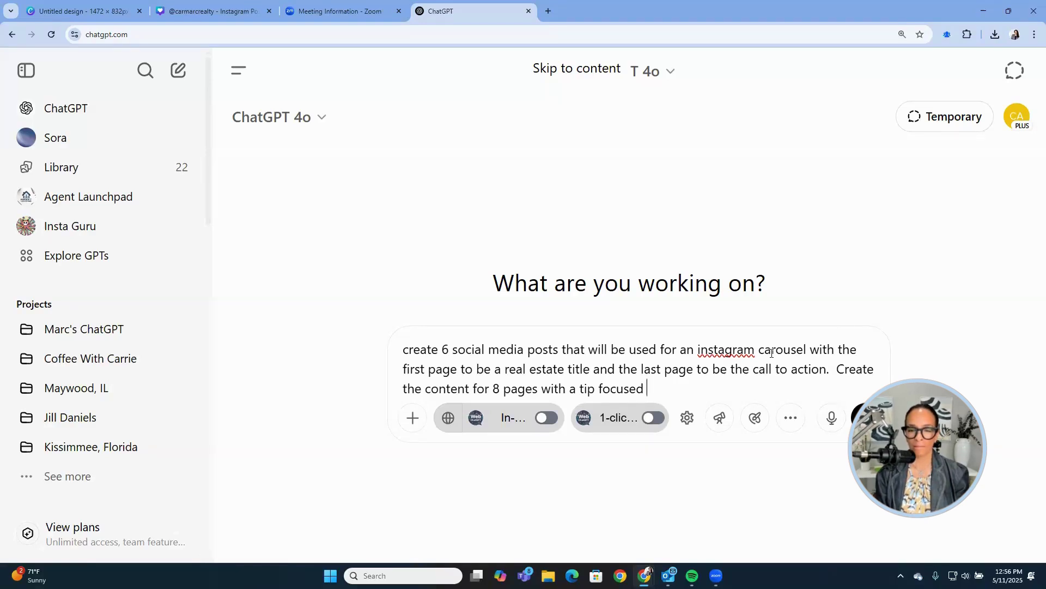
key(BackSpace)
key(BackSpace)
key(BackSpace)
key(BackSpace)
key(BackSpace)
key(BackSpace)
key(BackSpace)
key(BackSpace)
text(ba)
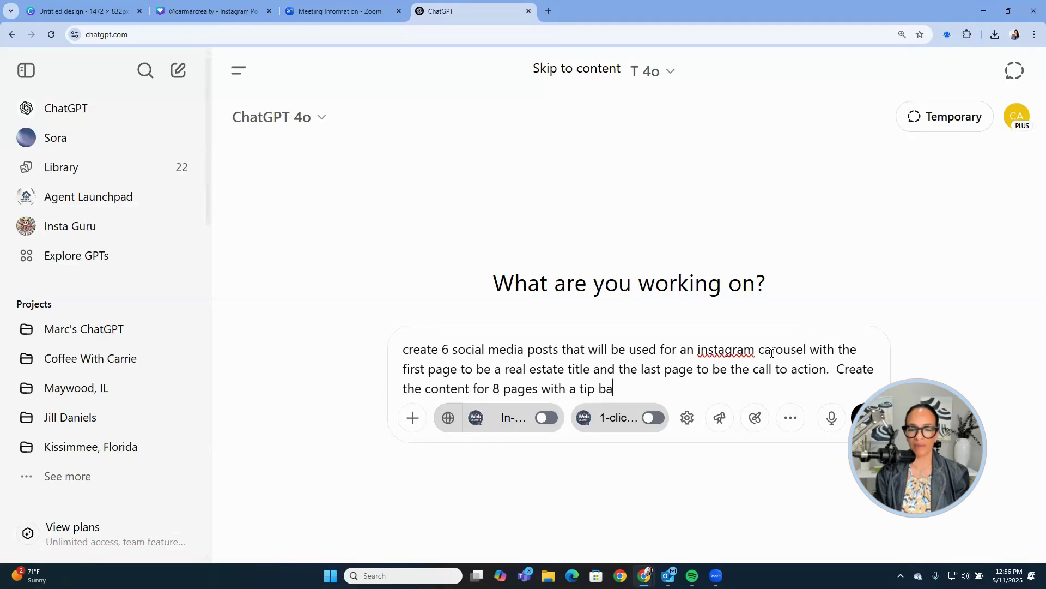
text(sed on the titl)
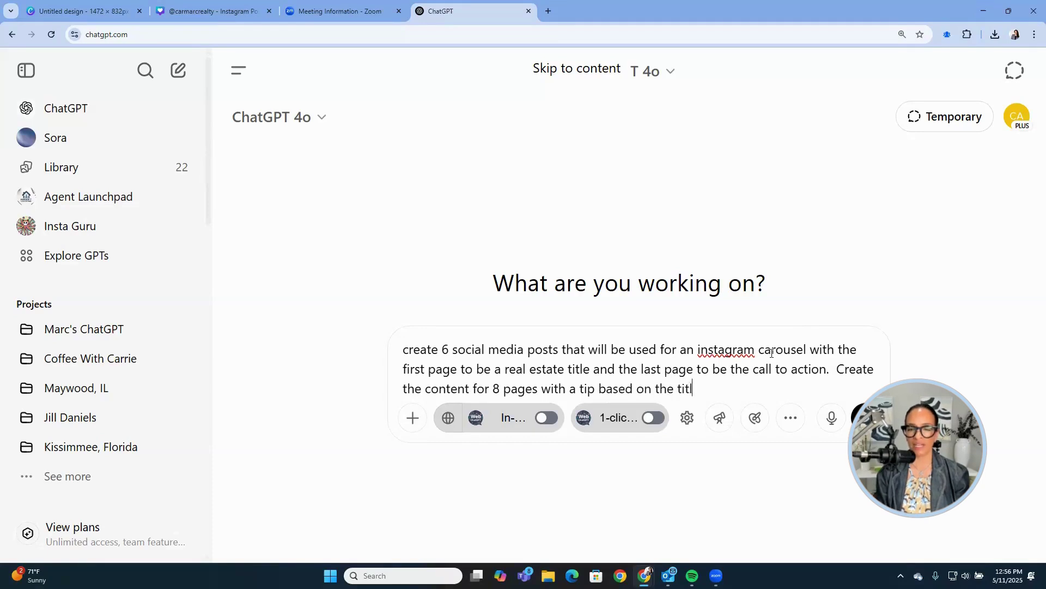
text(e page)
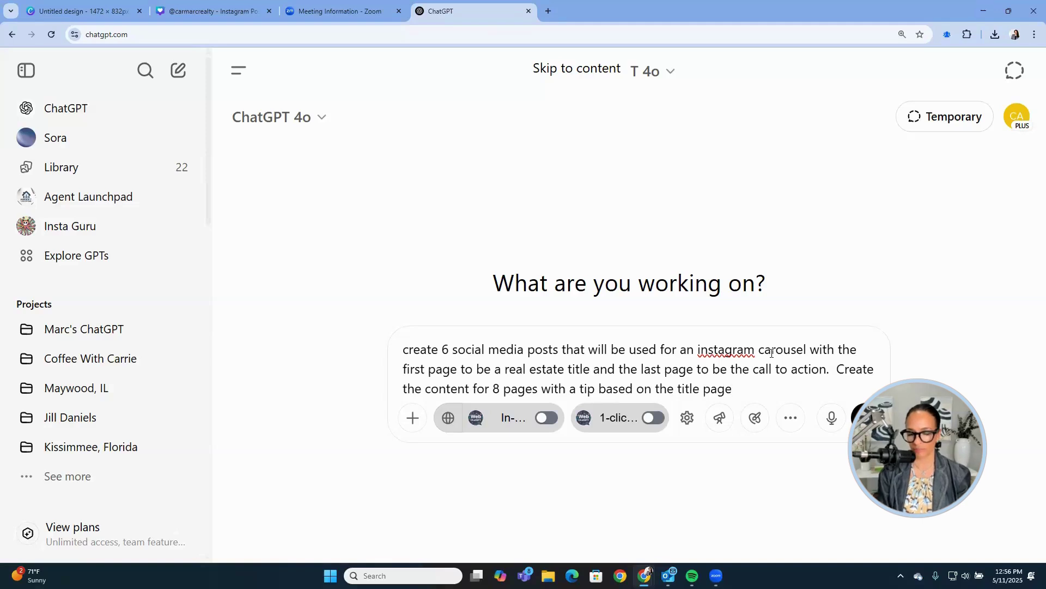
text(. Ea)
key(BackSpace)
key(BackSpace)
text(C)
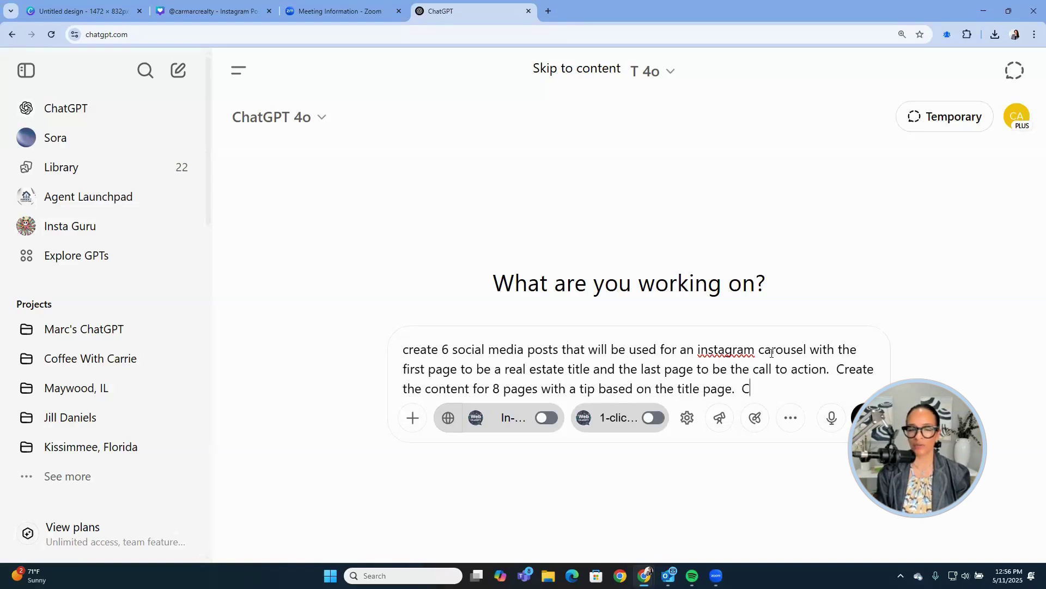
text(rfeaet)
key(BackSpace)
key(BackSpace)
text(ate)
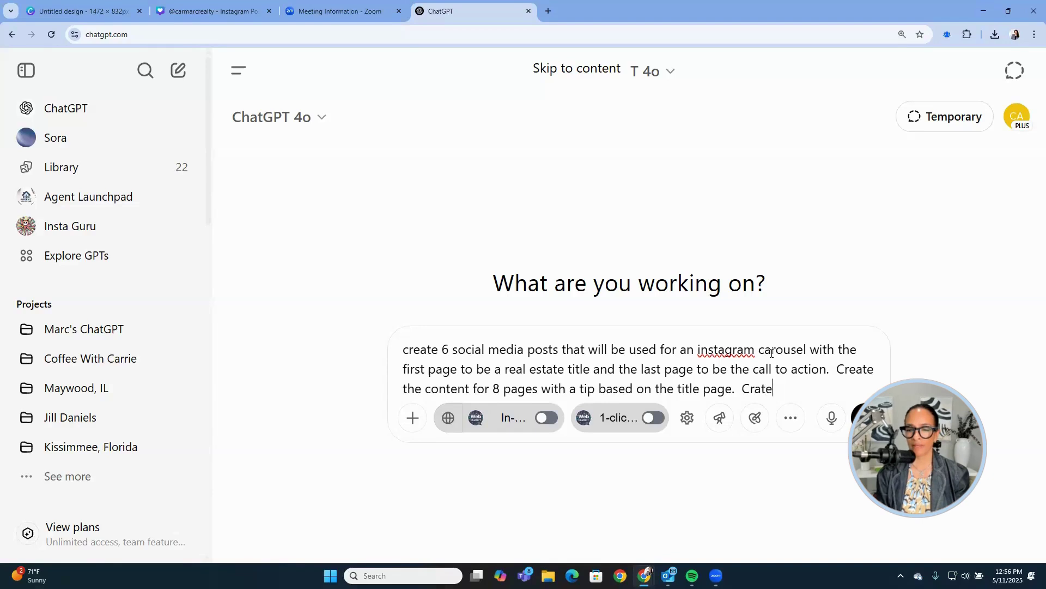
key(BackSpace)
key(BackSpace)
key(BackSpace)
text(eate )
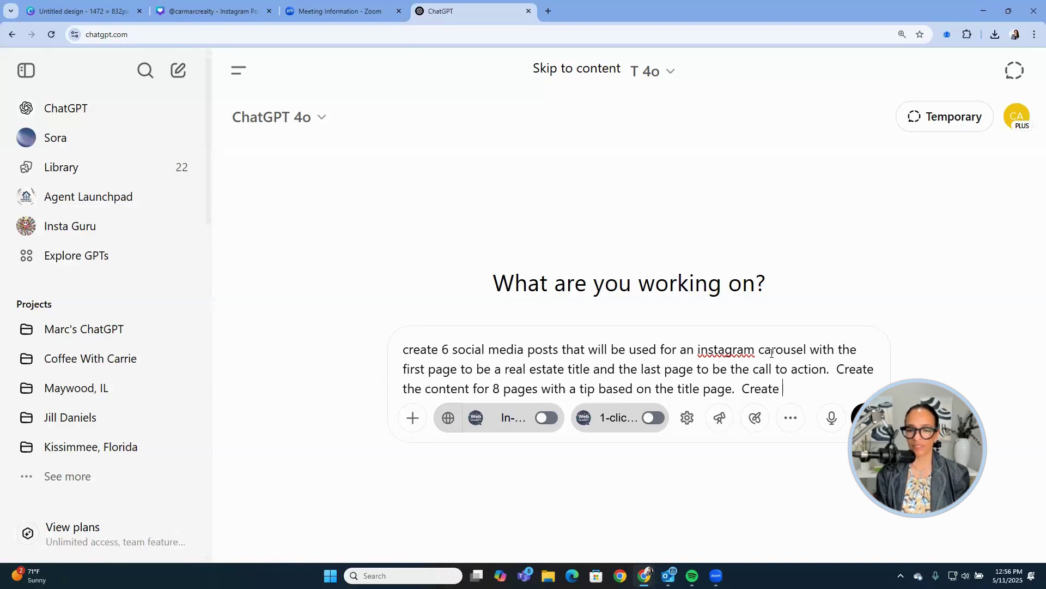
text(in a table )
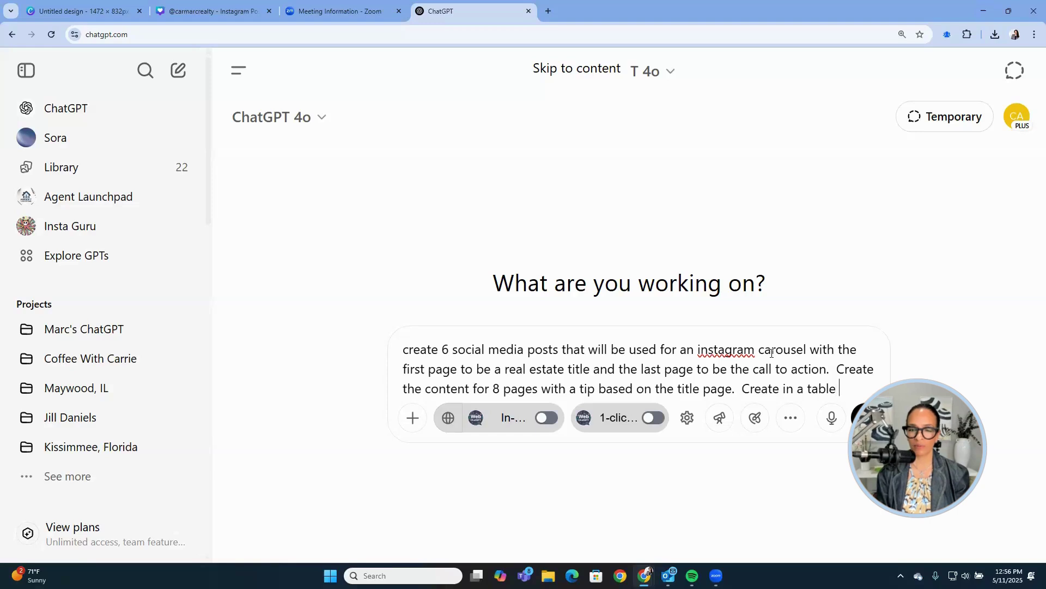
text(view)
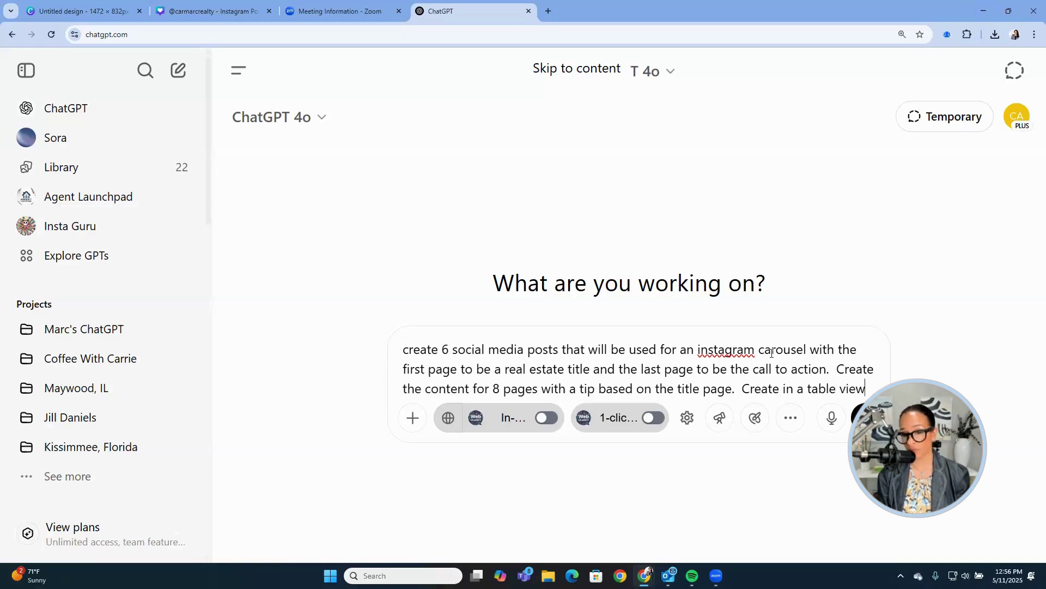
text(.)
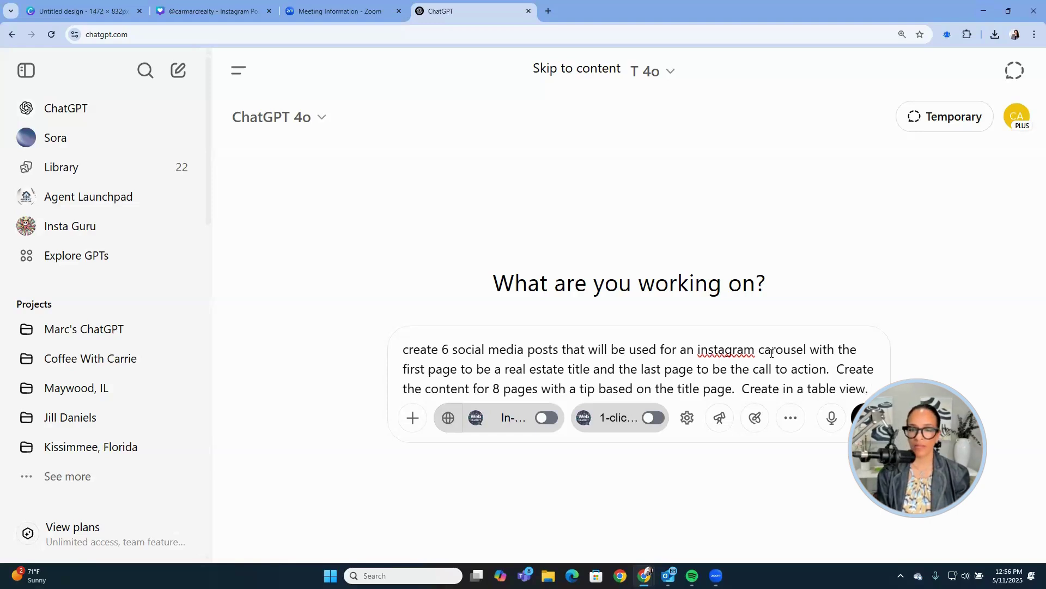
text(  the last page)
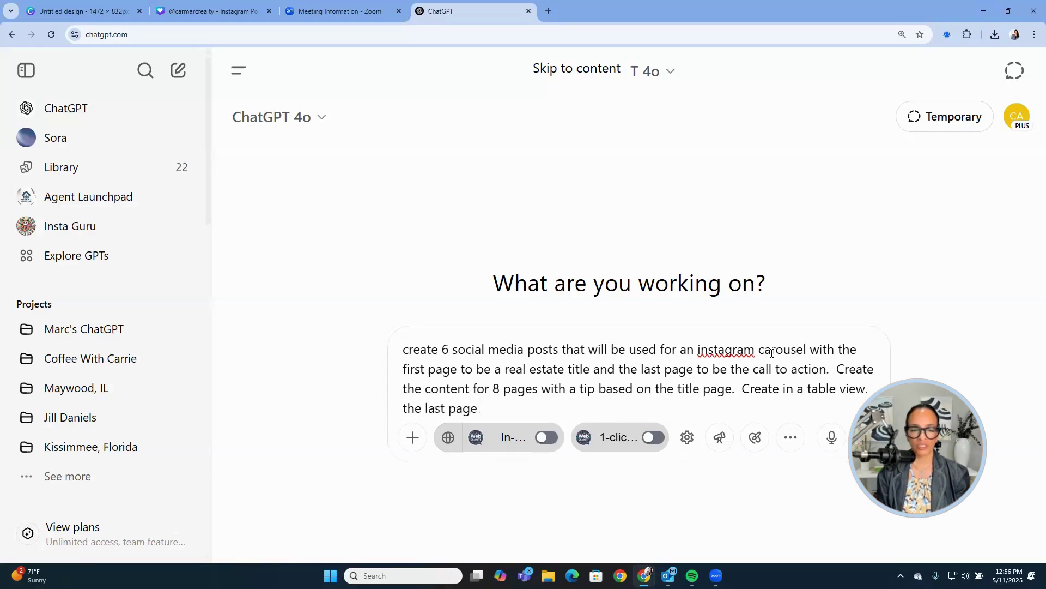
Finish the prompt with the last-page call to action and Designated Managing Broker, Illinois and Florida details, then send.
text(should reach out to me or to)
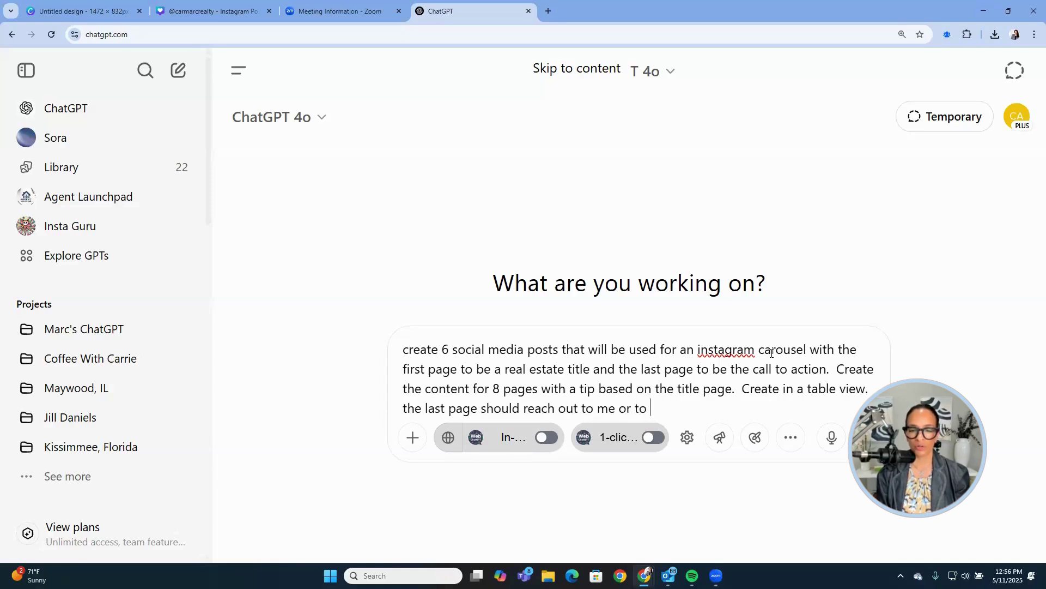
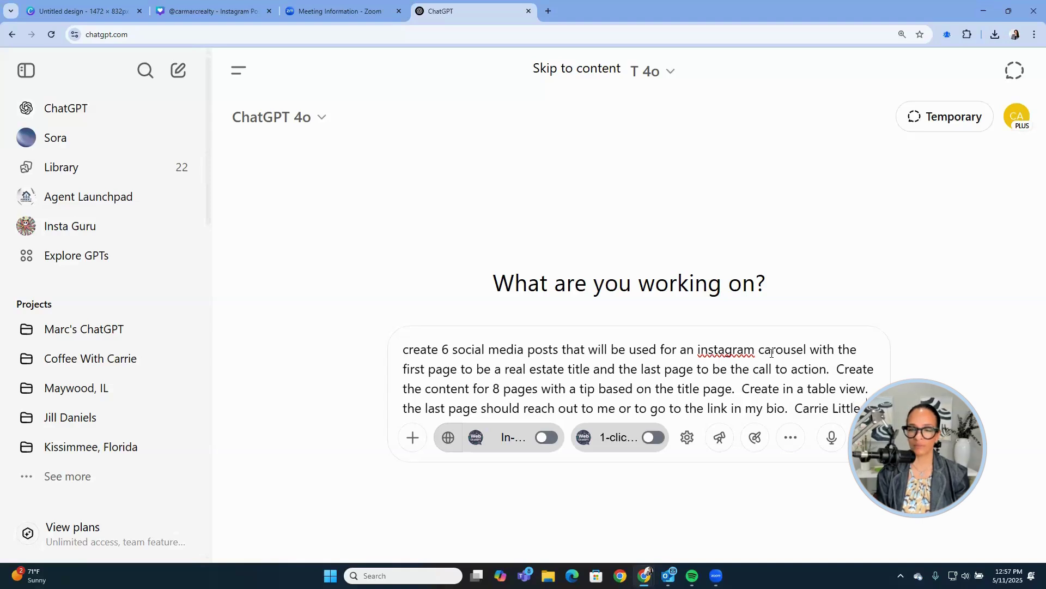
text( Designa)
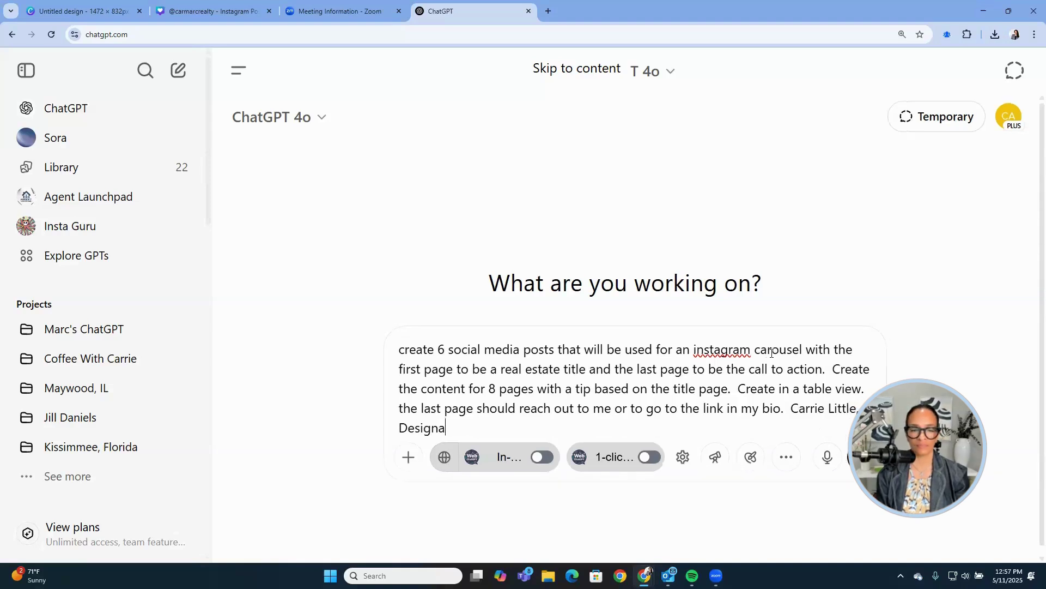
text(ted Main)
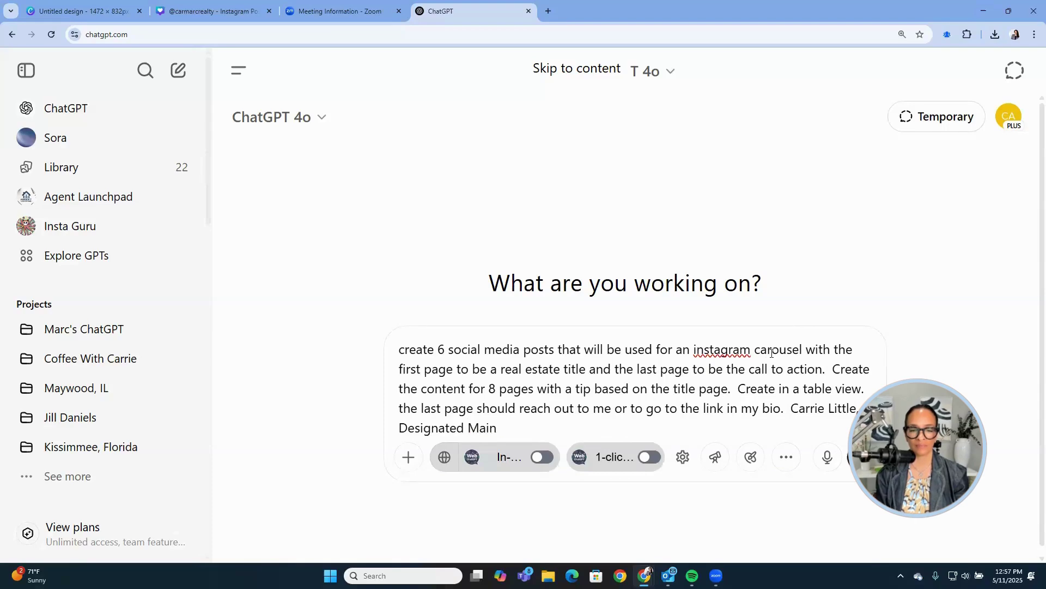
key(BackSpace)
key(BackSpace)
text(nag)
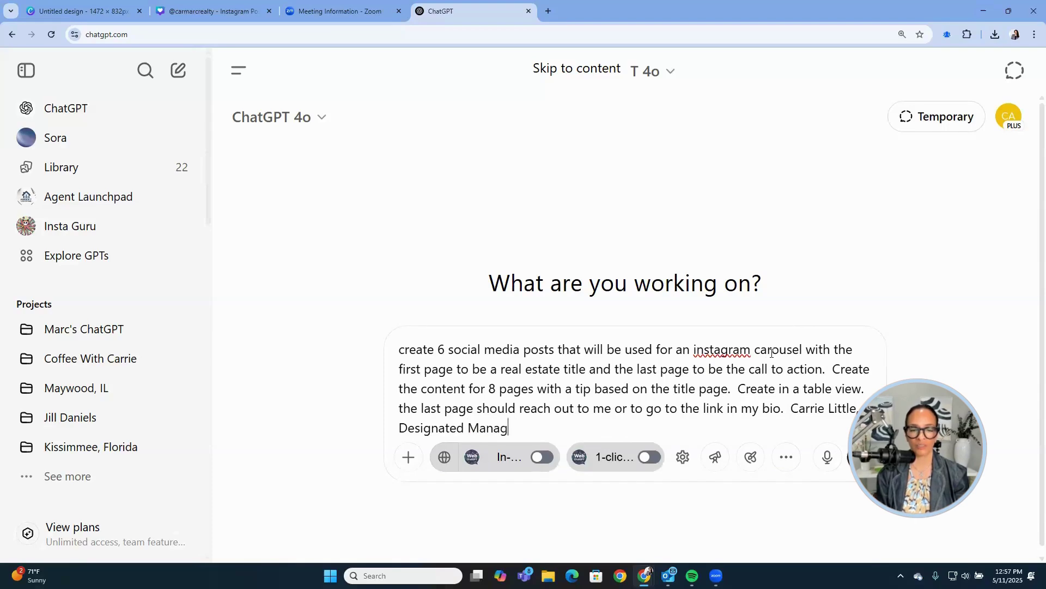
text(ing broker,)
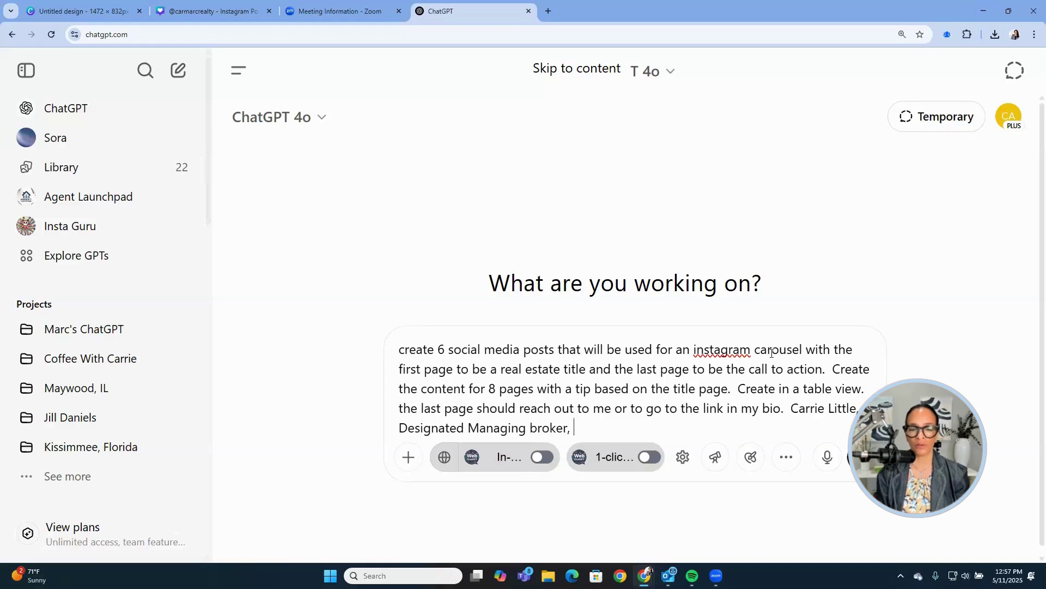
text( in Illinois )
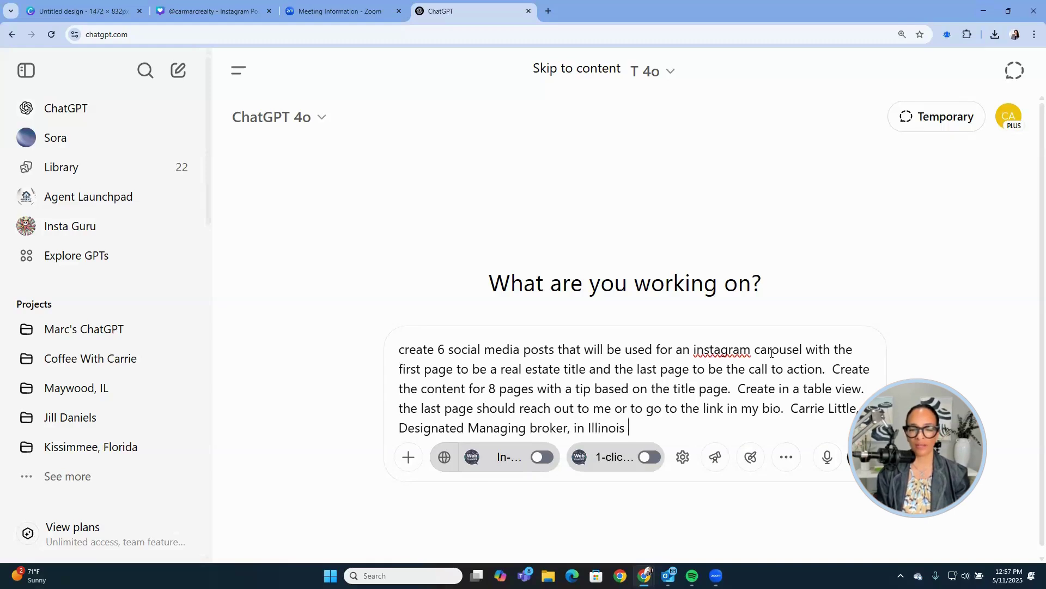
text(and Flori)
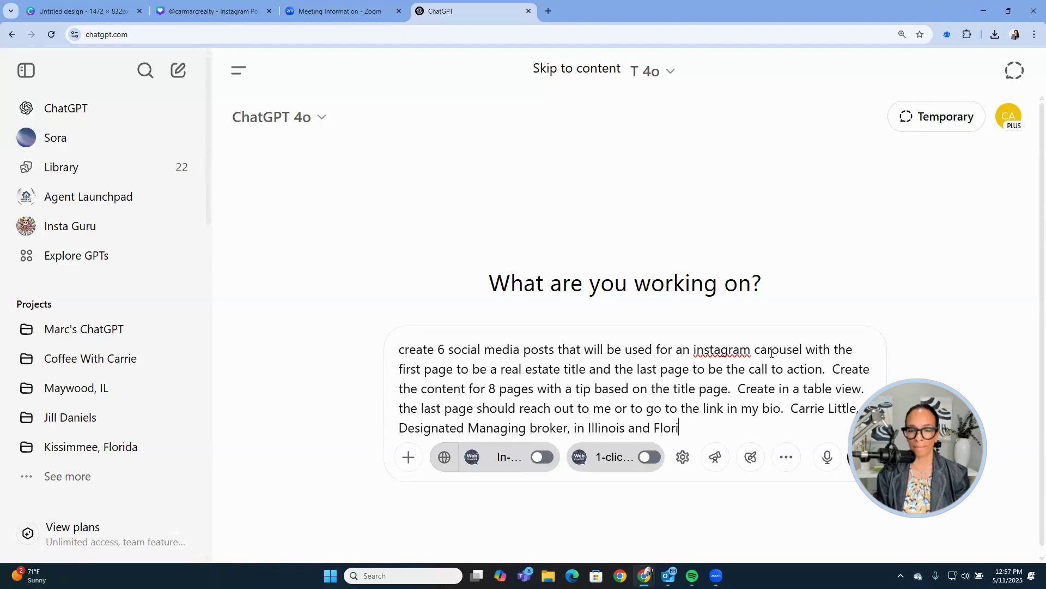
text(da)
key(Return)
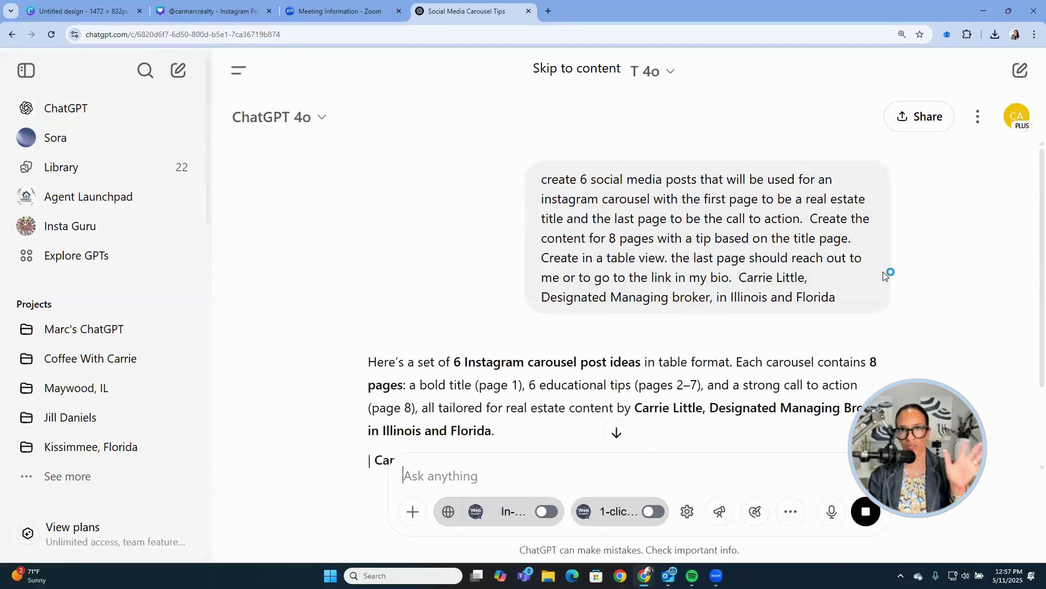
Scroll the reply table and select the first title 'Thinking About Selling Your Home?'.
scroll(872, 284, down, 2)
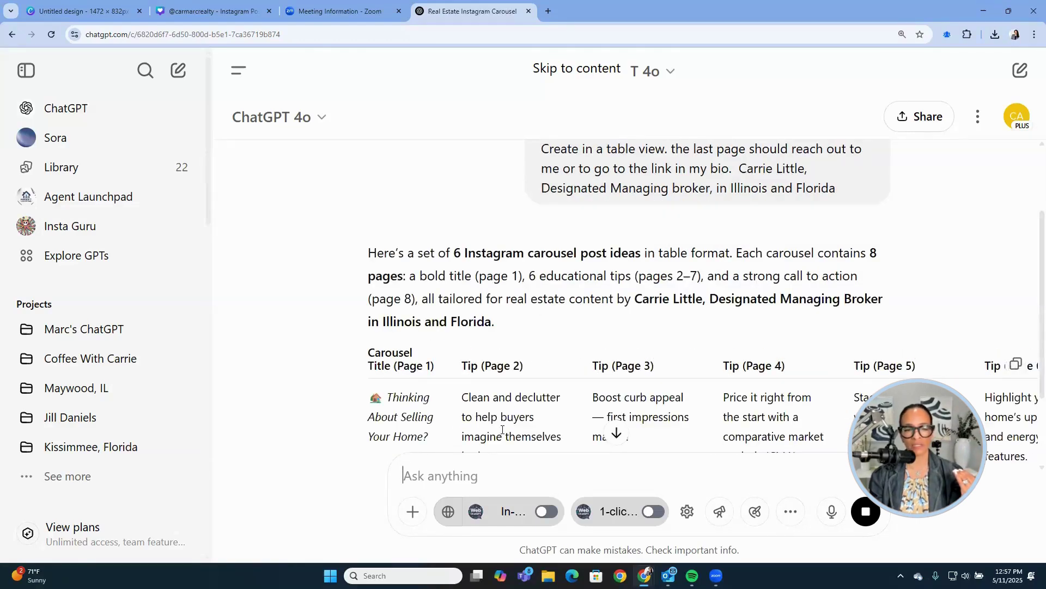
scroll(517, 420, down, 1)
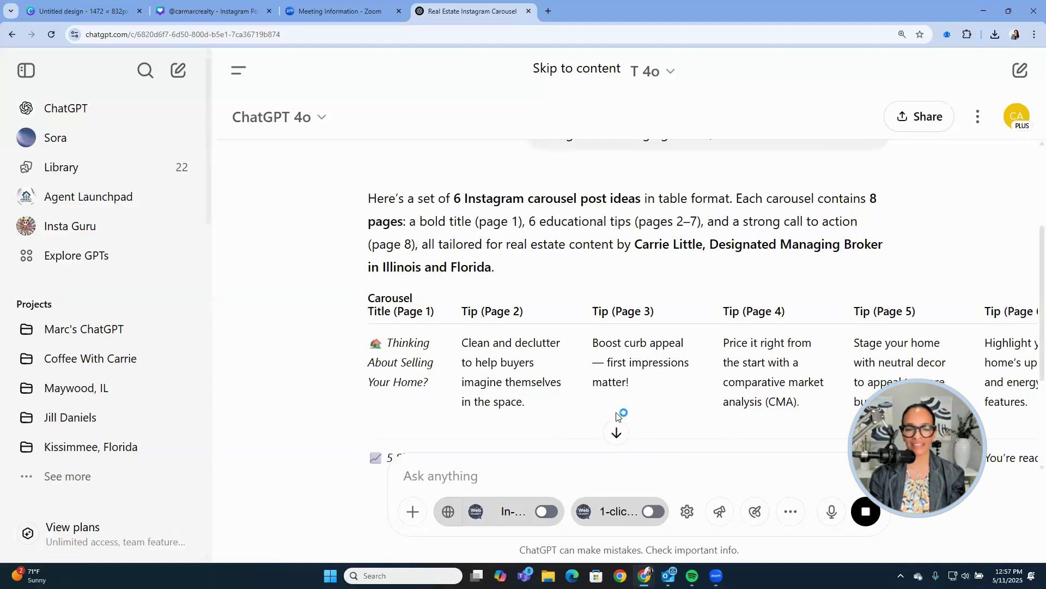
scroll(615, 392, down, 3)
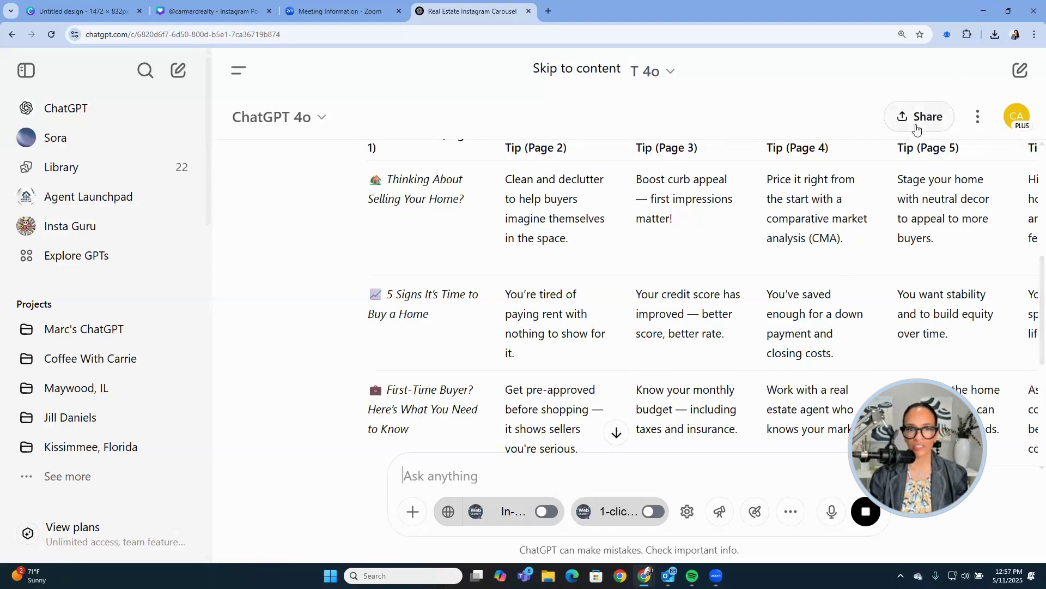
scroll(572, 327, up, 4)
scroll(572, 327, down, 3)
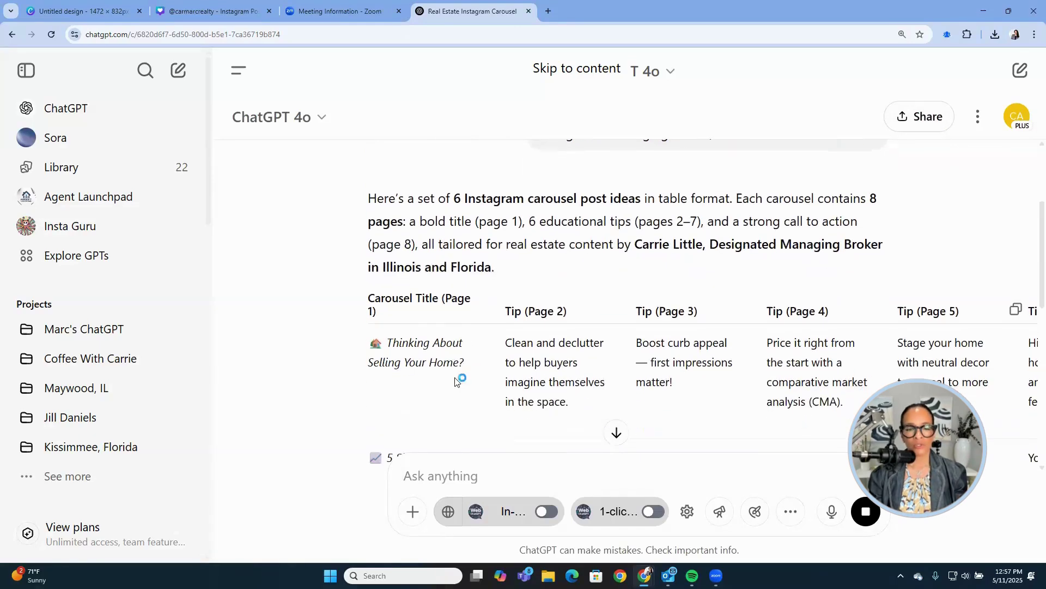
drag(464, 370, 389, 347)
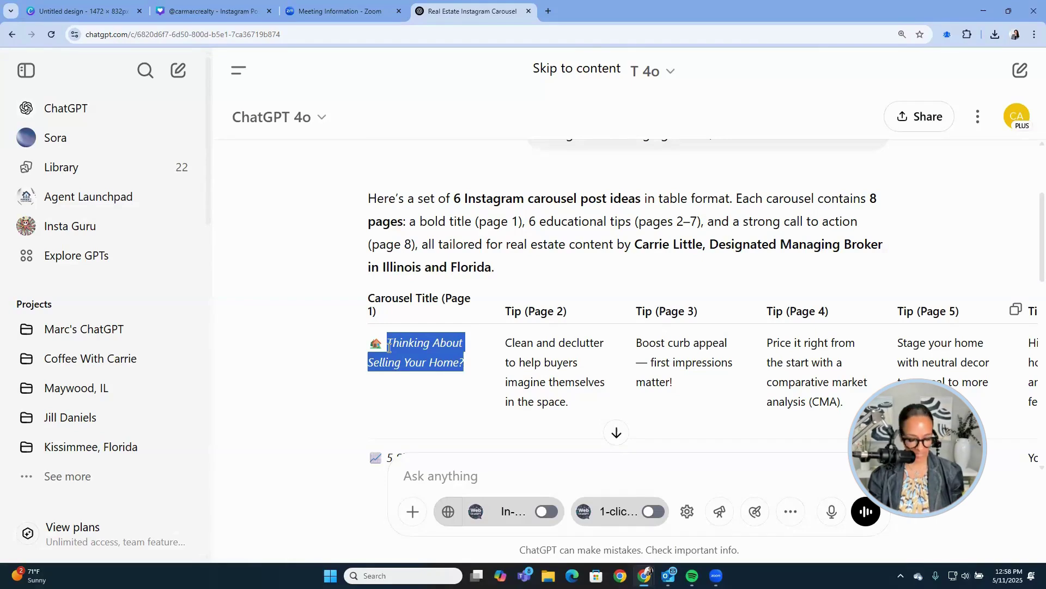
Replace page 1's headline with 'Thinking About Selling Your Home?'.
click(218, 11)
double_click(568, 260)
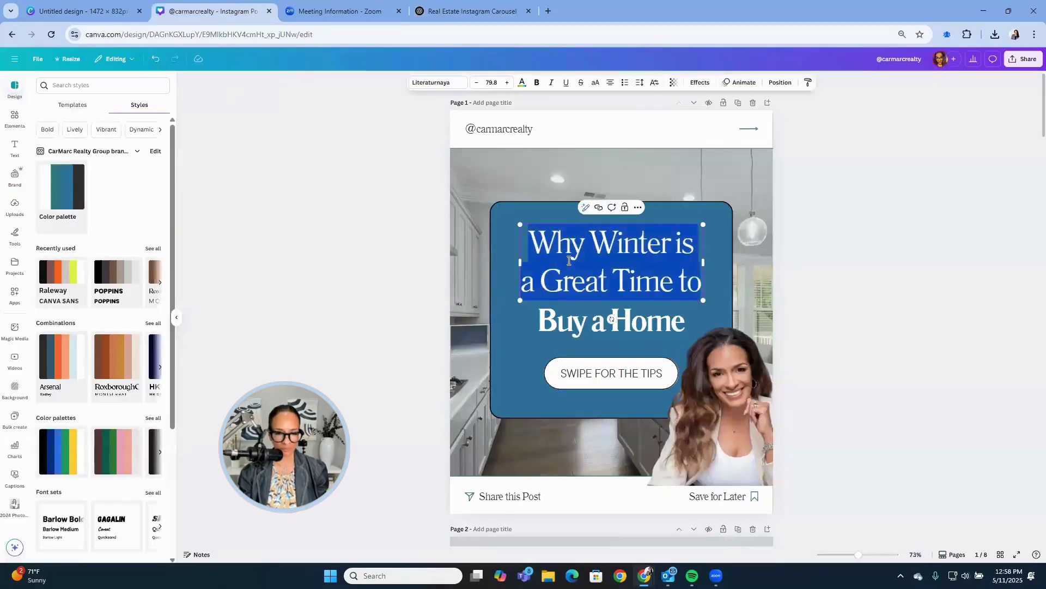
text(Thinking About Selling Your Home?)
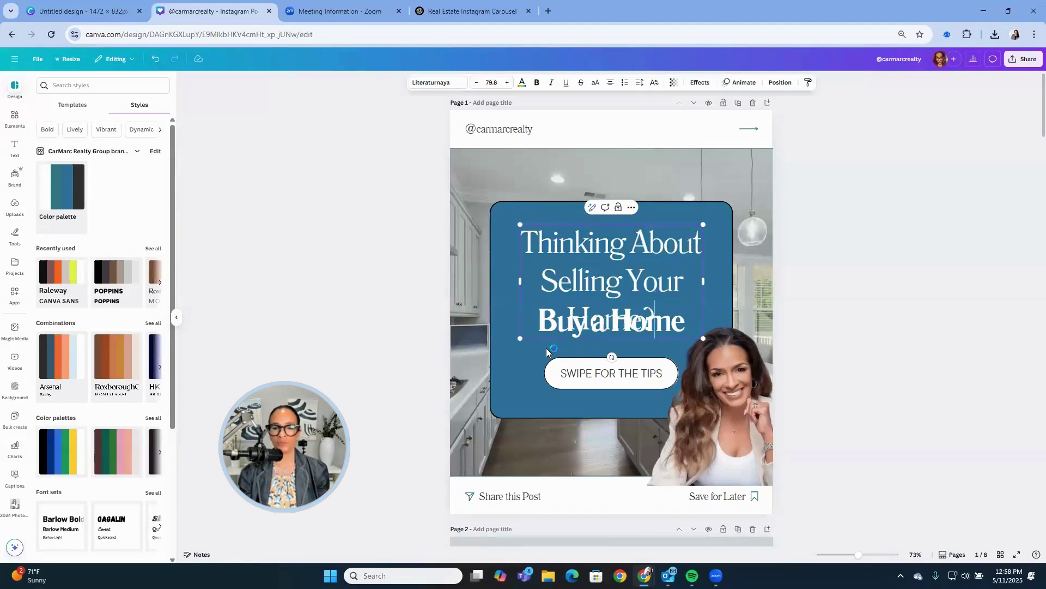
Shrink the headline font to 60.8 so it stops overlapping.
key(ctrl+a)
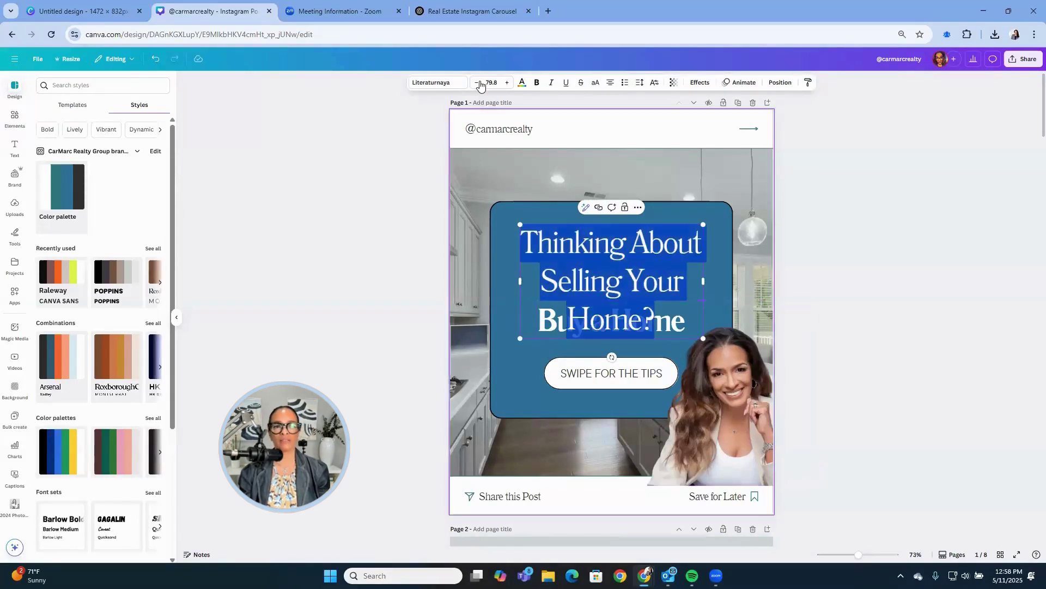
click(477, 83)
click(476, 82)
click(477, 83)
click(476, 82)
click(476, 83)
click(476, 83)
click(476, 83)
click(475, 83)
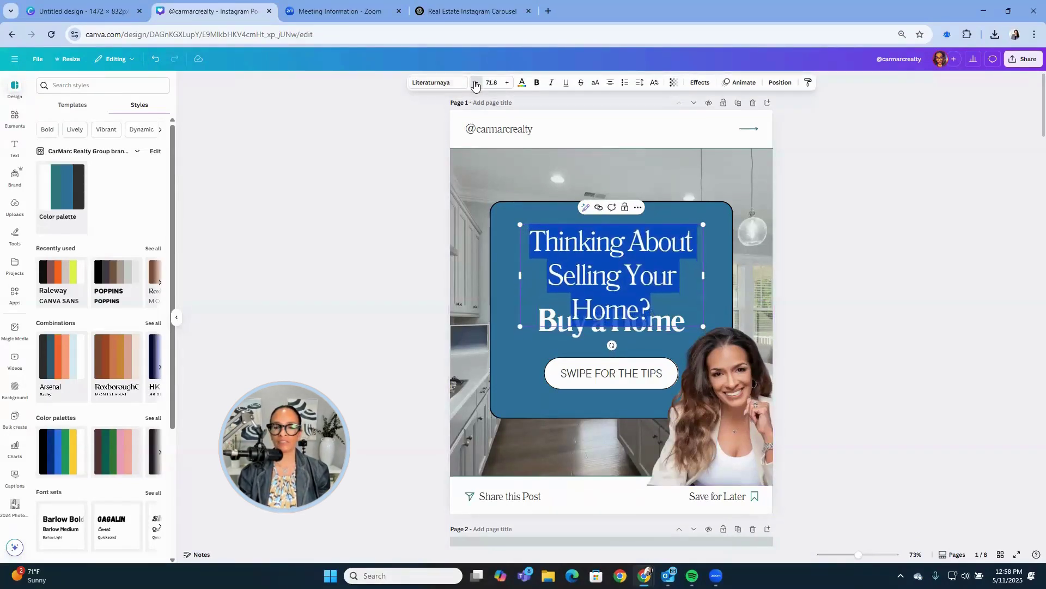
double_click(476, 83)
click(475, 83)
double_click(475, 82)
click(475, 83)
double_click(475, 83)
click(476, 83)
double_click(476, 82)
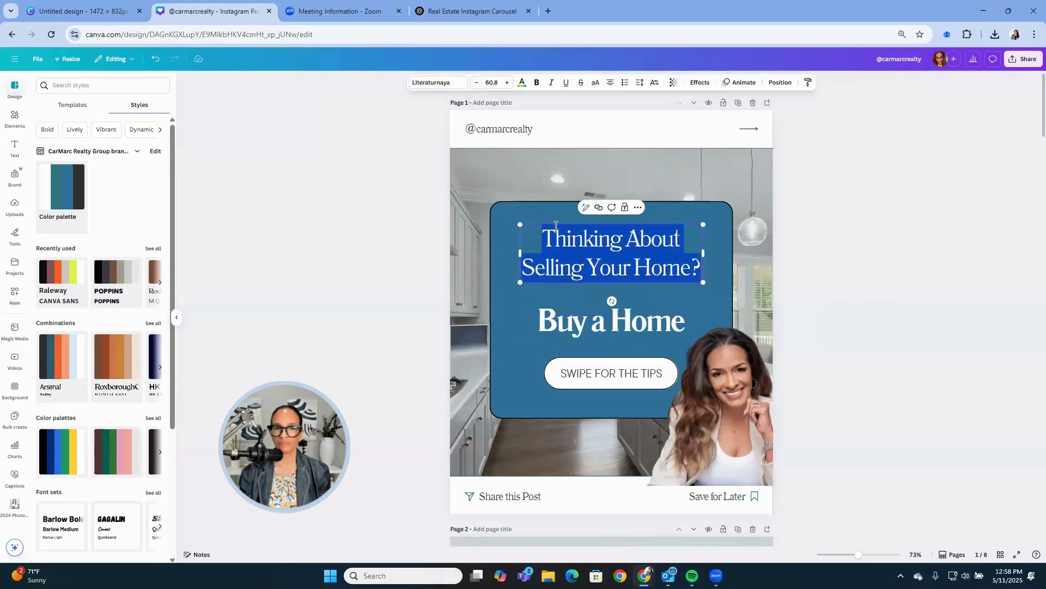
Delete 'Buy a Home', move the headline down, and select ChatGPT's Page 2 decluttering tip.
click(576, 326)
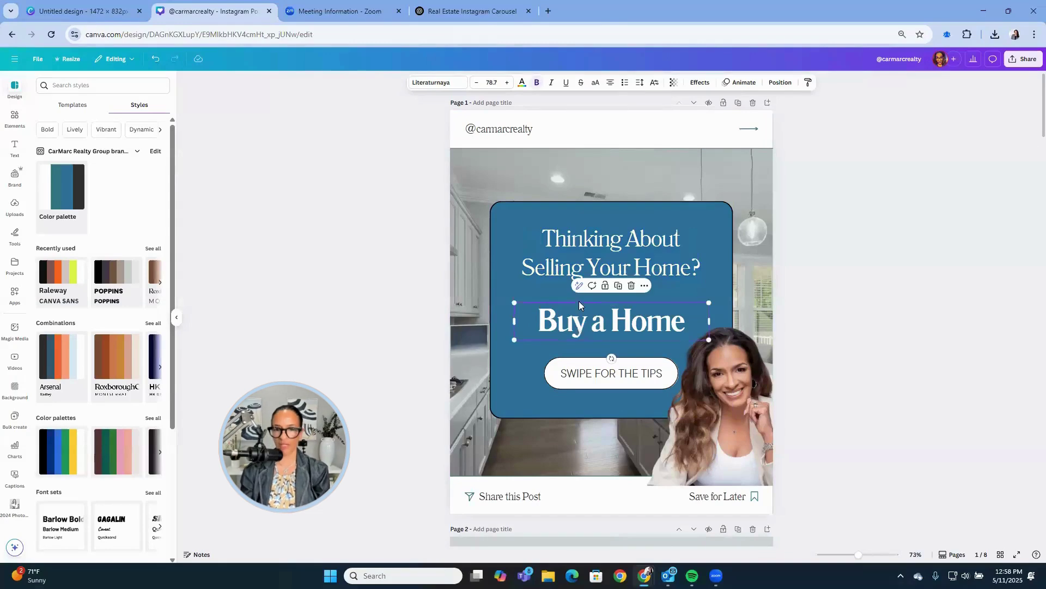
key(Delete)
drag(586, 255, 586, 280)
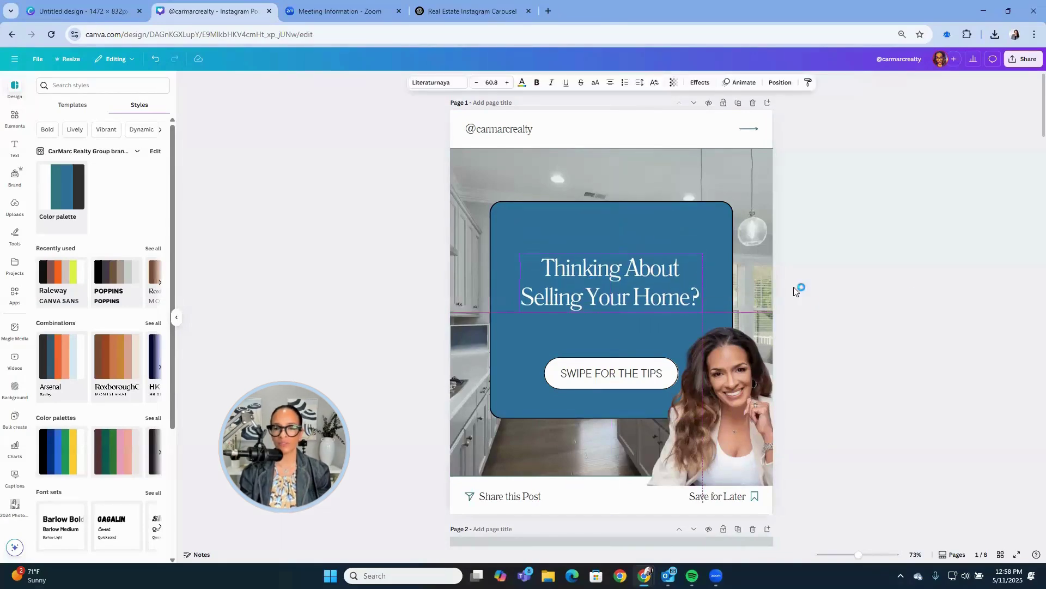
click(857, 302)
scroll(856, 302, down, 7)
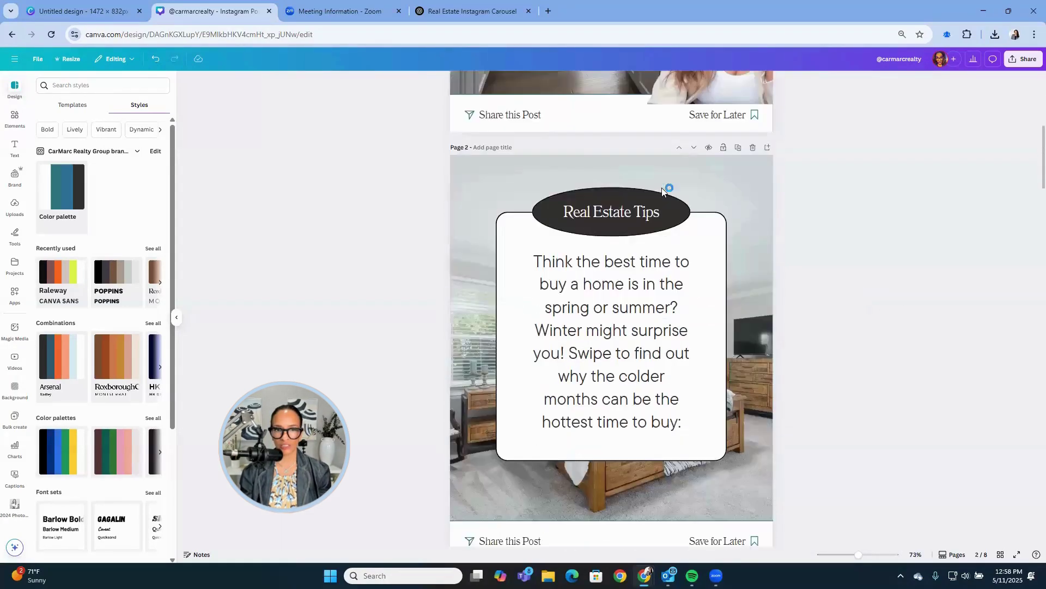
click(468, 11)
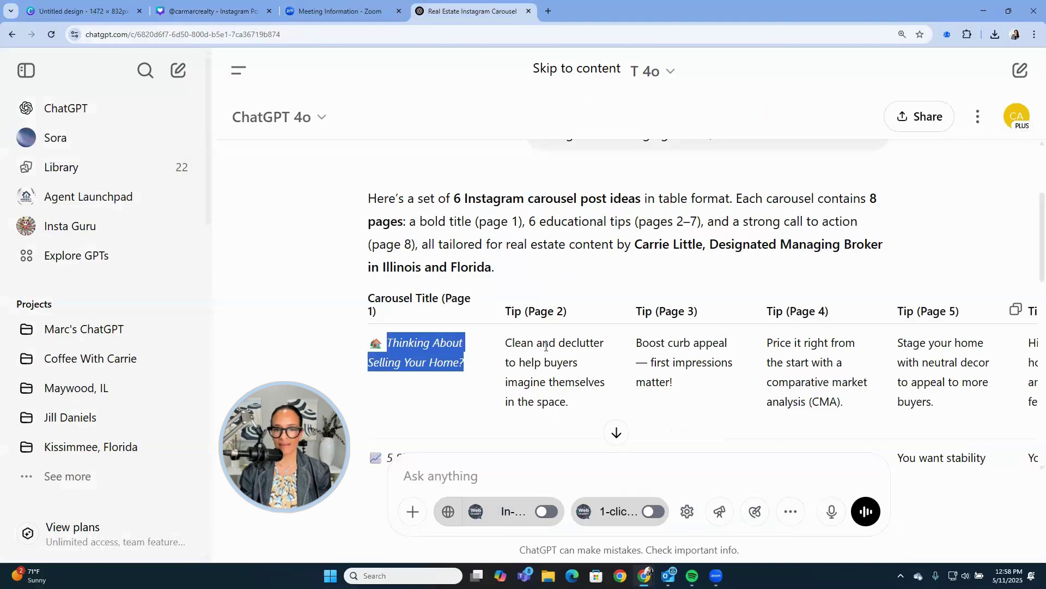
drag(566, 402, 506, 342)
key(ctrl+c)
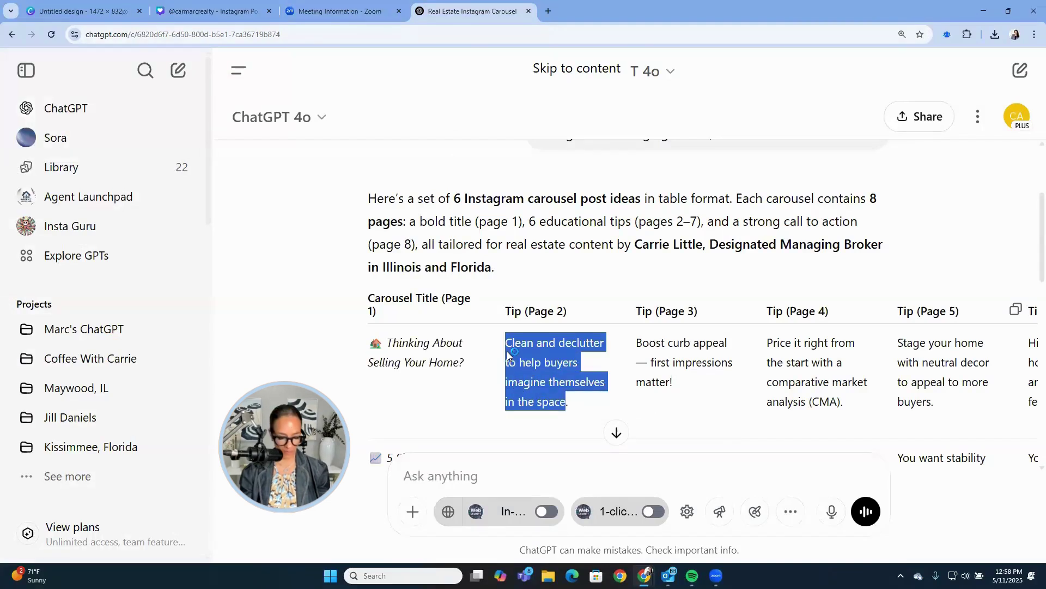
Paste the declutter tip as page 2's body text.
click(327, 11)
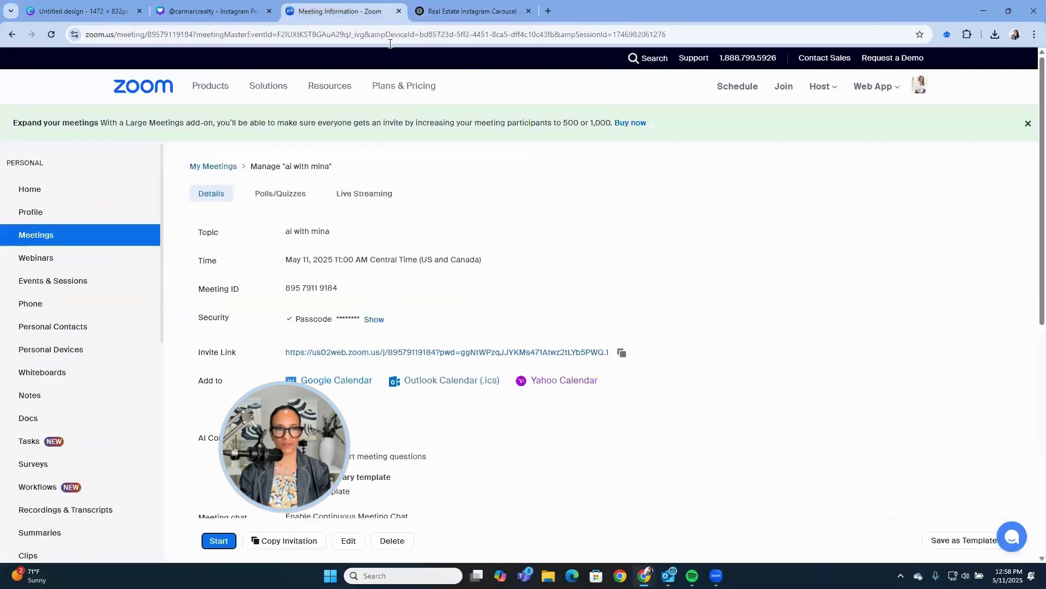
key(ctrl+shift+Tab)
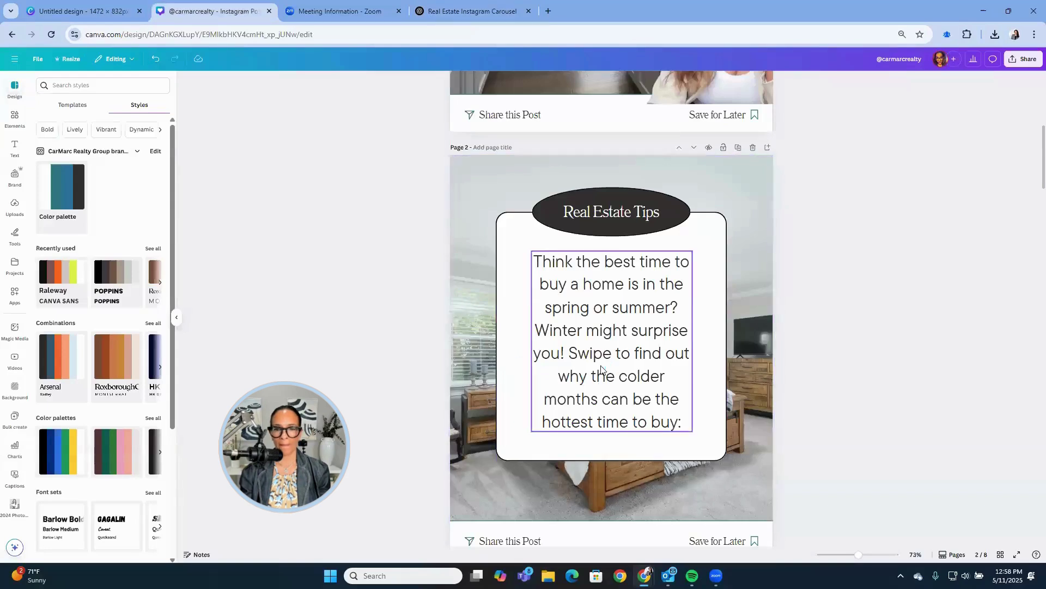
double_click(602, 368)
key(ctrl+v)
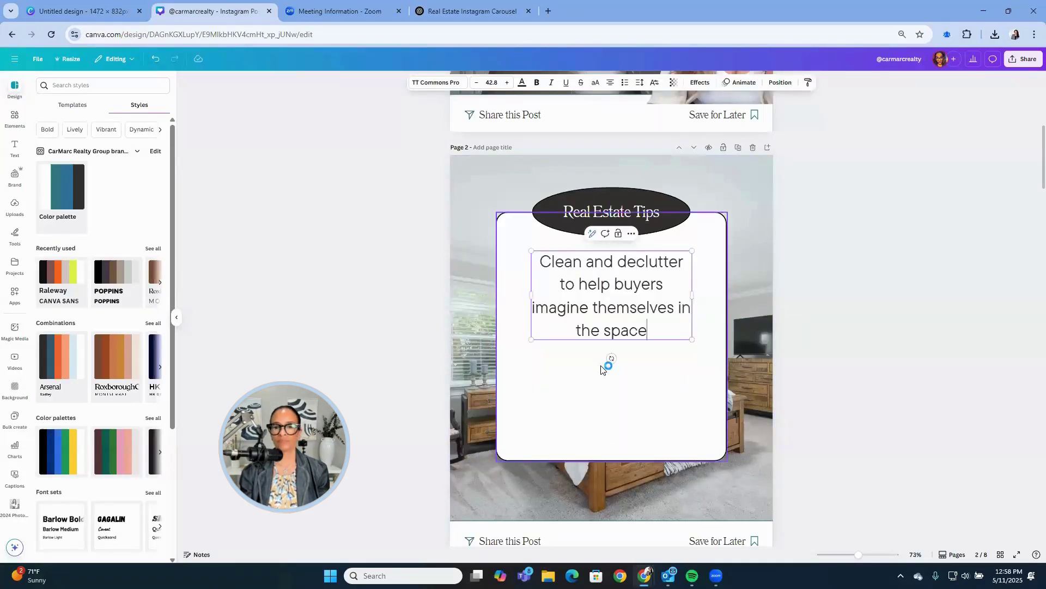
Change page 2's heading to 'Number One' and close the Zoom tab.
double_click(645, 214)
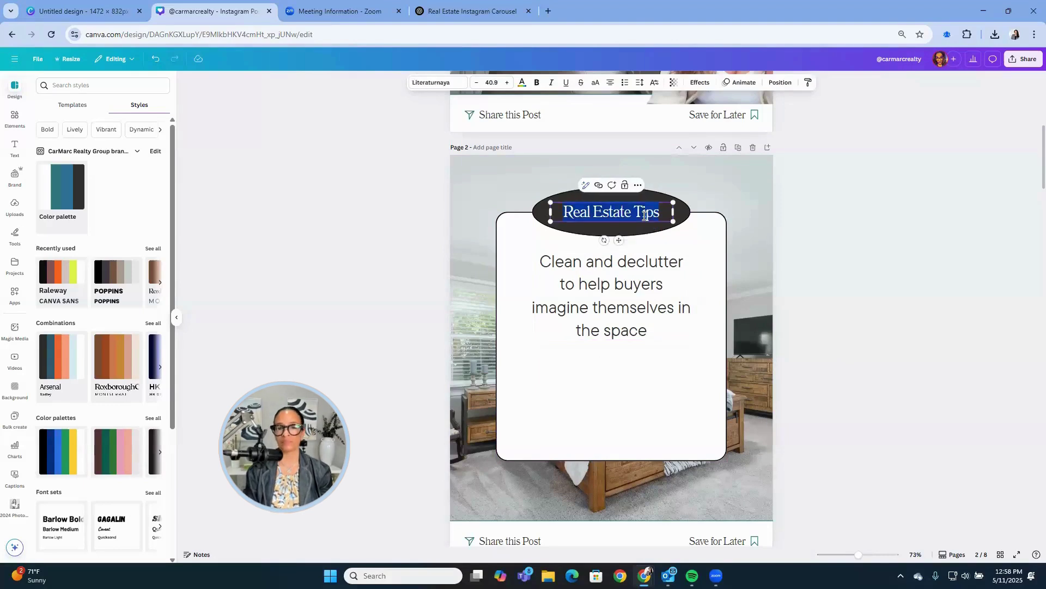
text(tipe O)
key(BackSpace)
key(BackSpace)
key(BackSpace)
key(BackSpace)
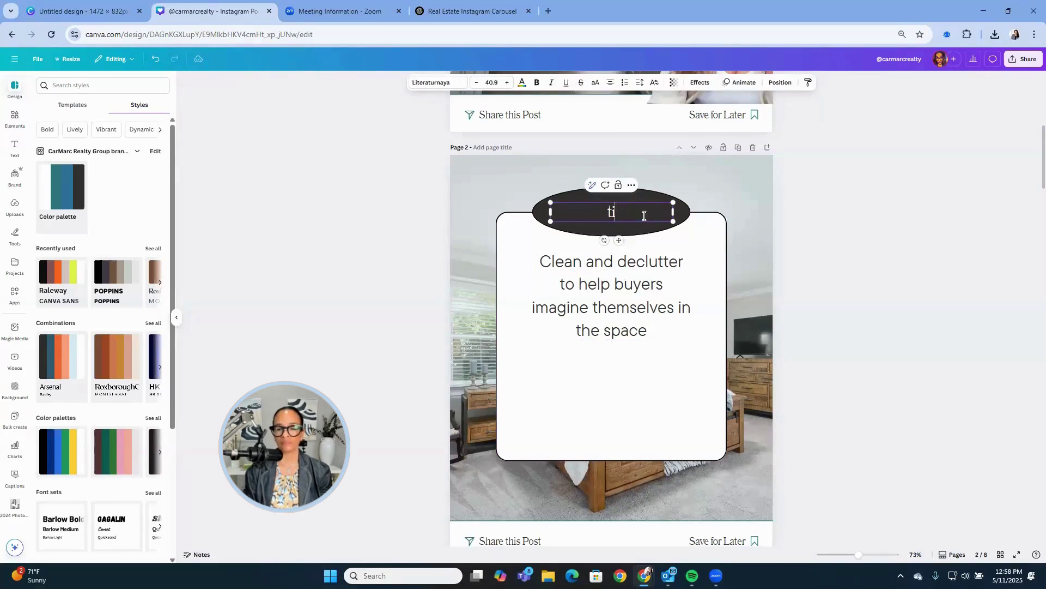
scroll(644, 215, down, 4)
scroll(647, 248, up, 5)
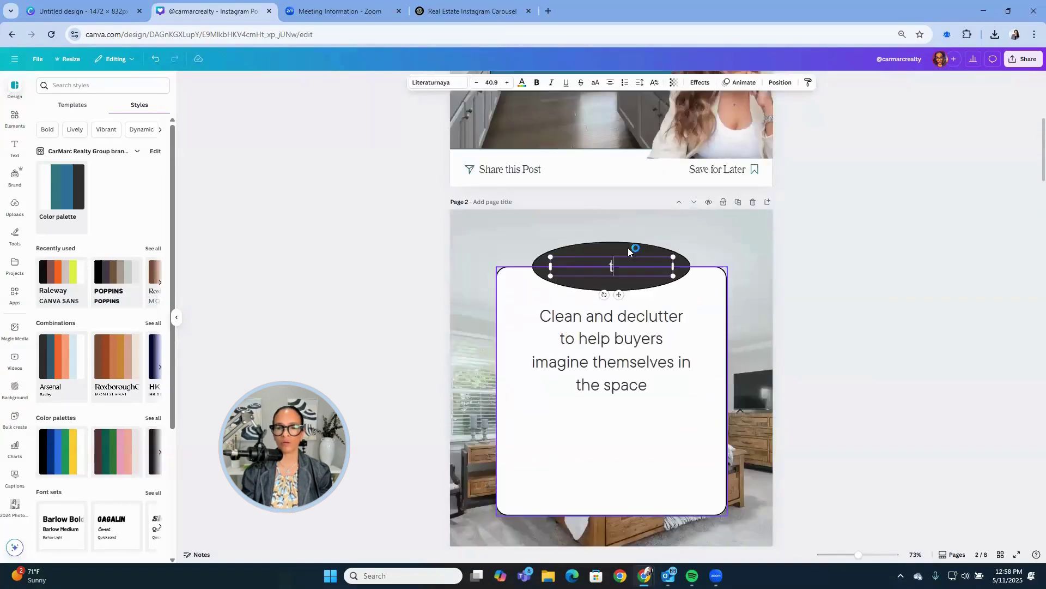
double_click(622, 262)
text(Number One)
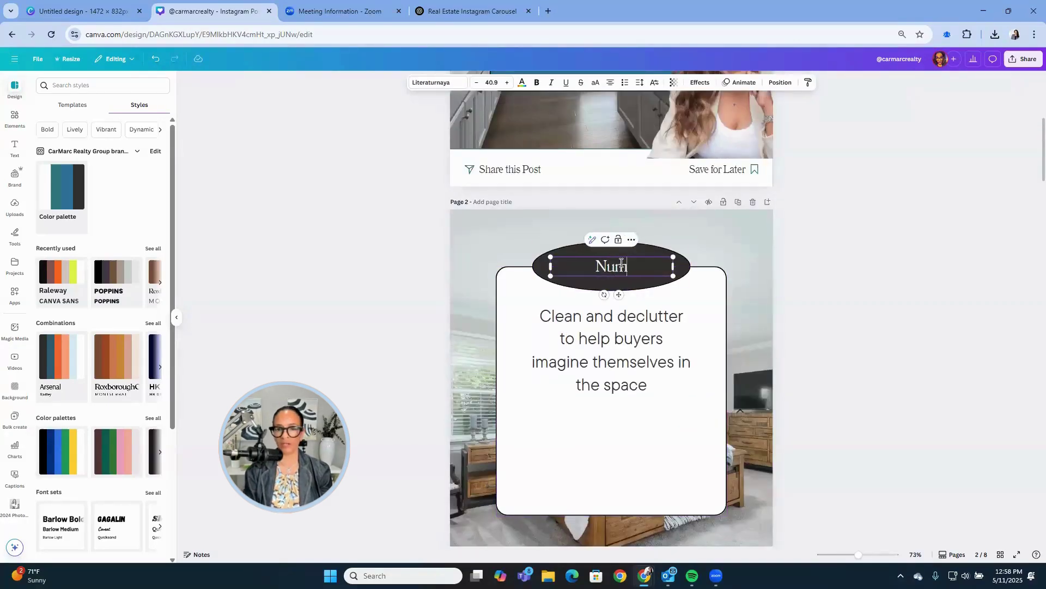
click(884, 342)
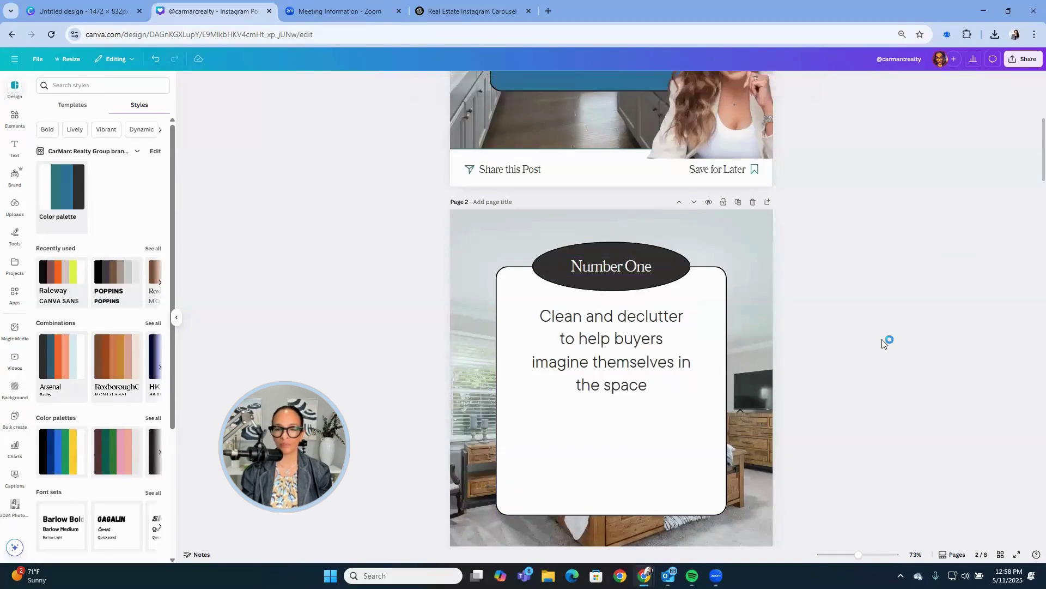
click(399, 11)
click(381, 10)
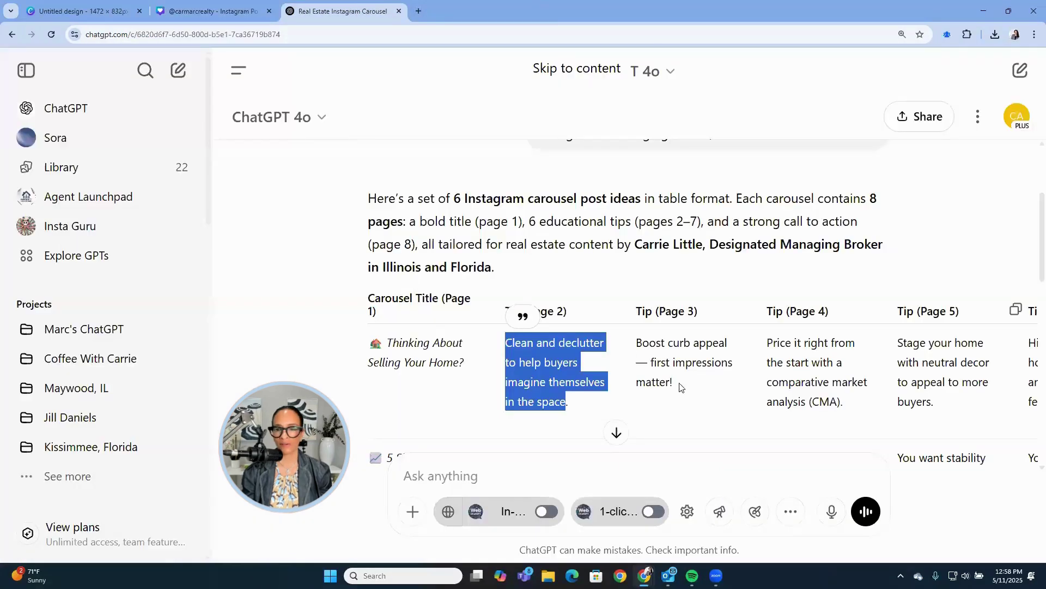
Paste the curb appeal tip into page 3's body, undoing an accidental paste on page 2.
drag(674, 381, 639, 343)
key(ctrl+c)
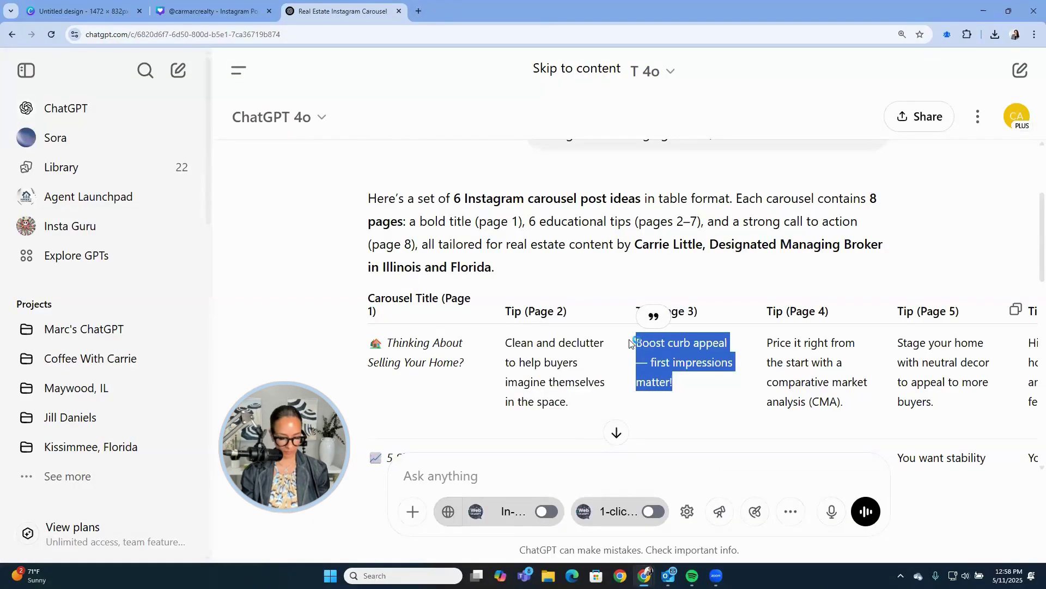
click(213, 11)
click(599, 367)
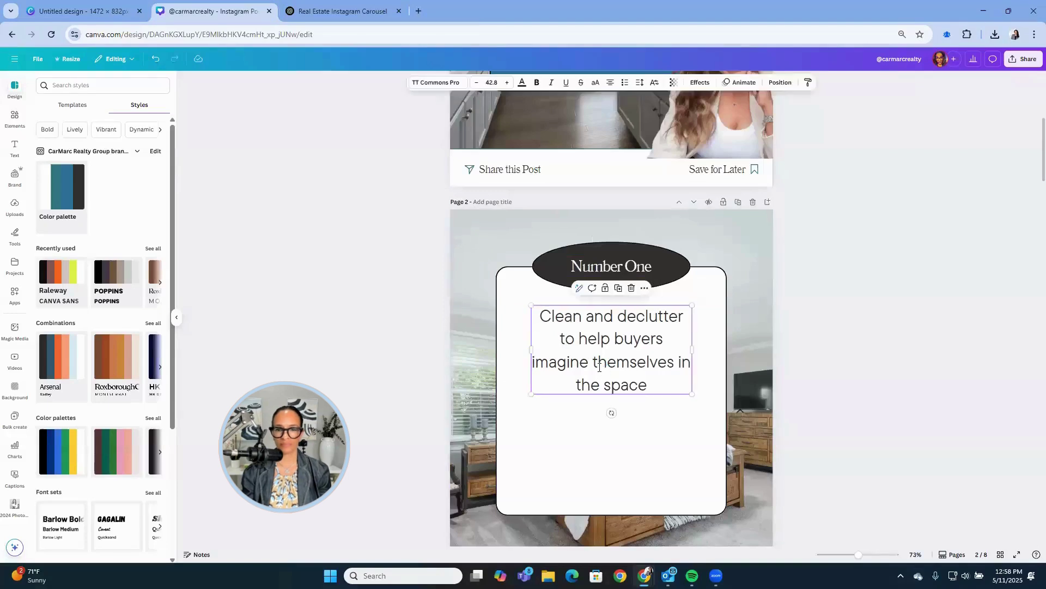
double_click(599, 367)
key(ctrl+v)
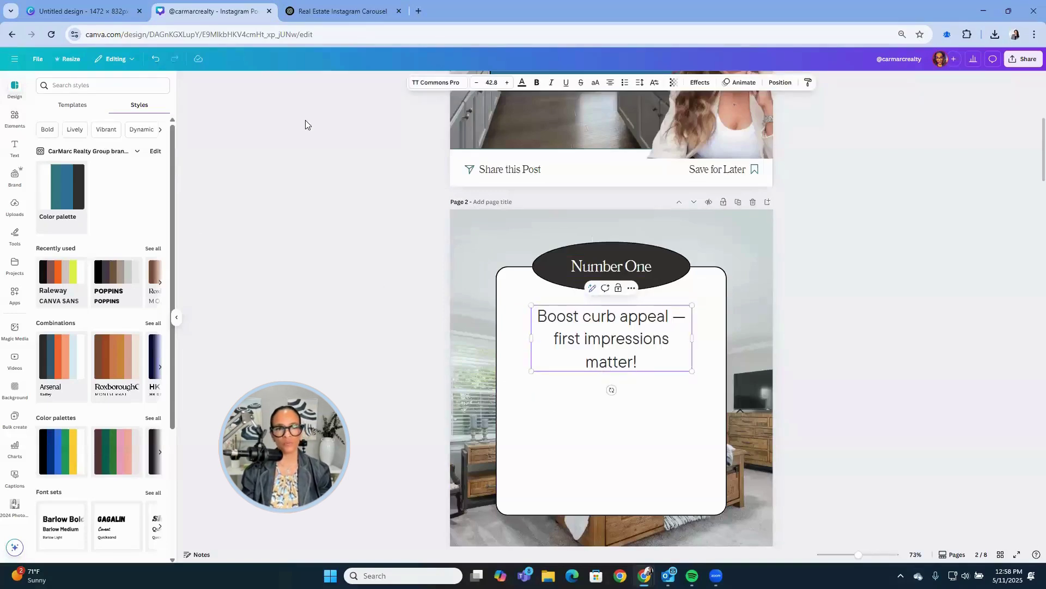
click(156, 59)
scroll(617, 421, down, 6)
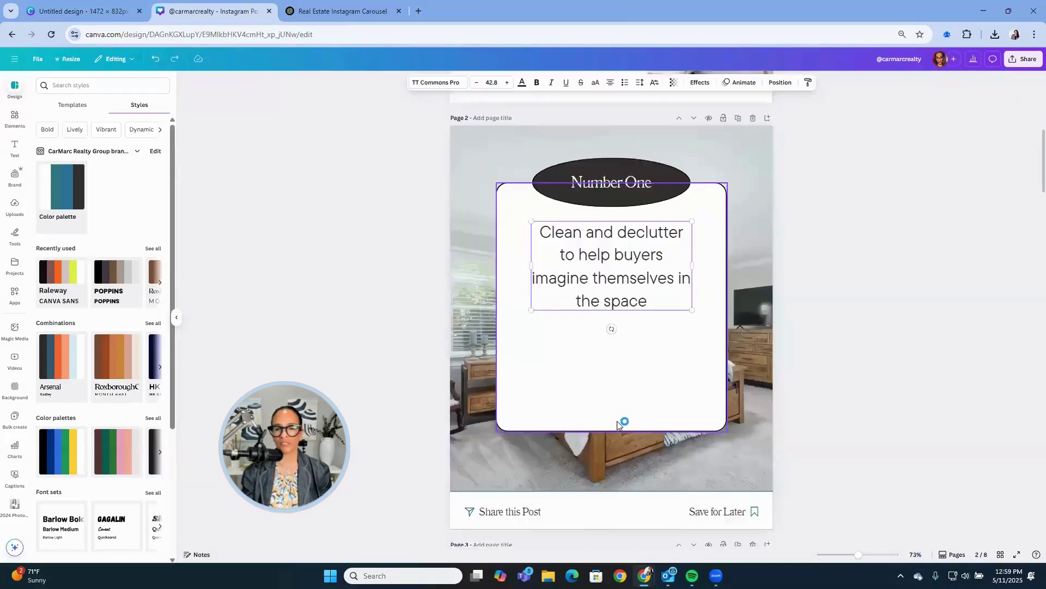
double_click(615, 494)
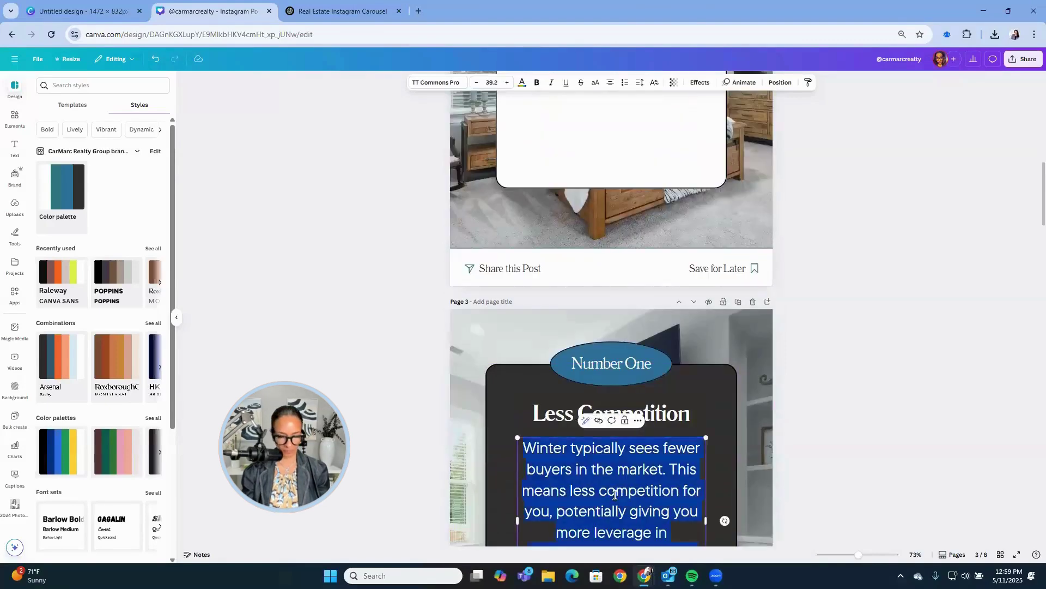
key(ctrl+v)
Rename page 3's 'Less Competition' heading to 'Curb Appeal'.
scroll(613, 490, down, 2)
click(560, 306)
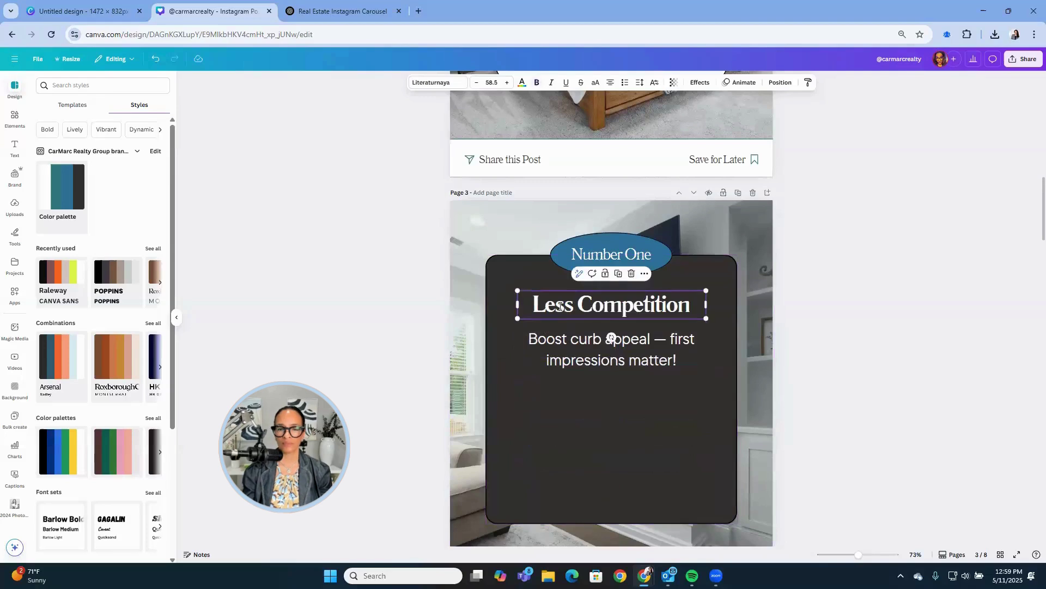
double_click(560, 307)
text(Bu)
key(BackSpace)
key(BackSpace)
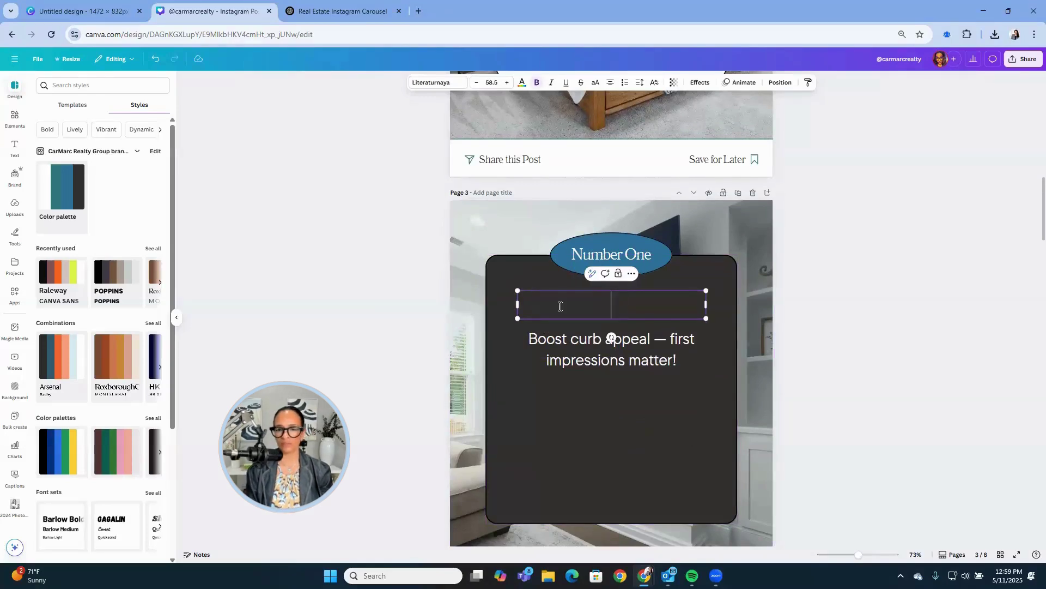
text(Curb App)
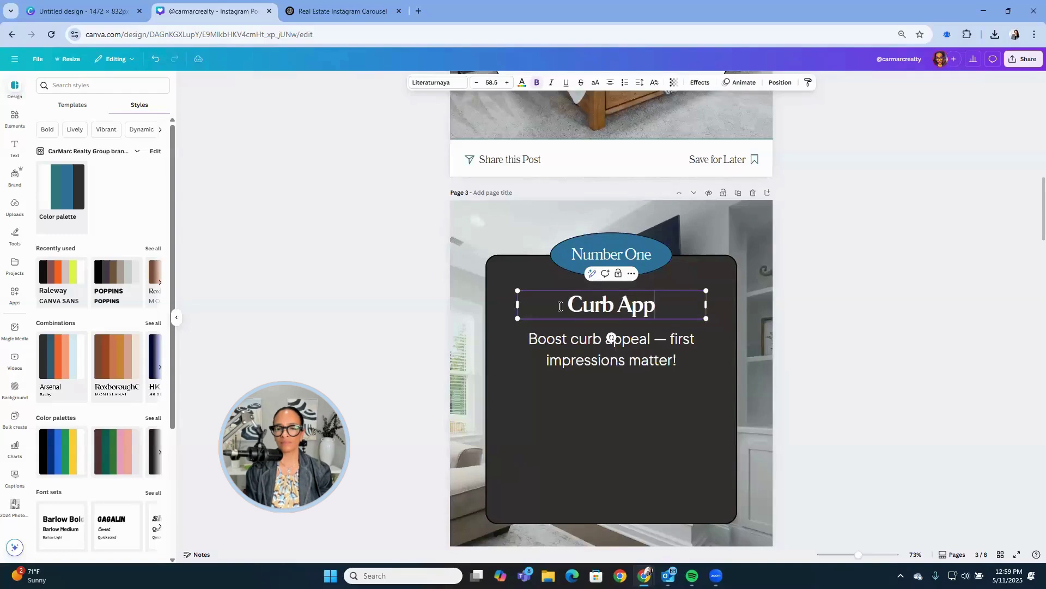
text(eal)
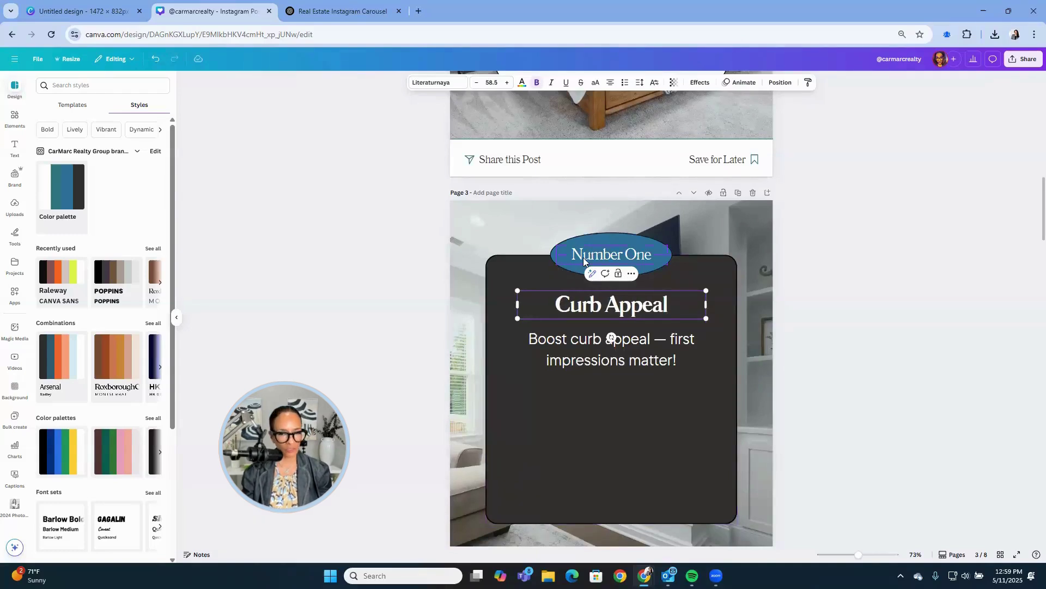
Change page 3's badge to 'Number two'.
double_click(584, 257)
text(Nu)
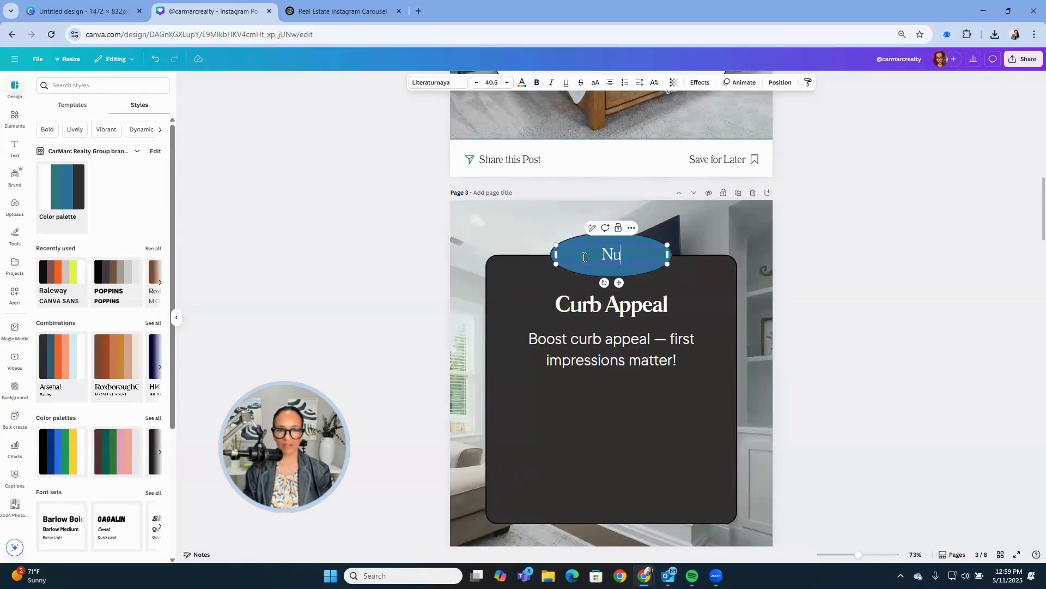
text(mber two)
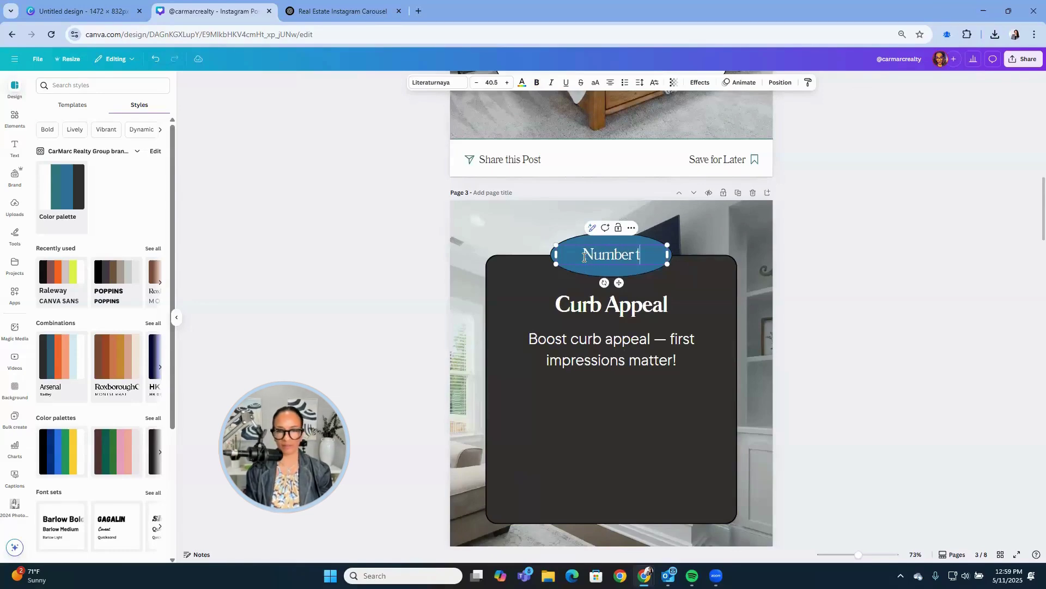
click(859, 320)
scroll(859, 320, down, 8)
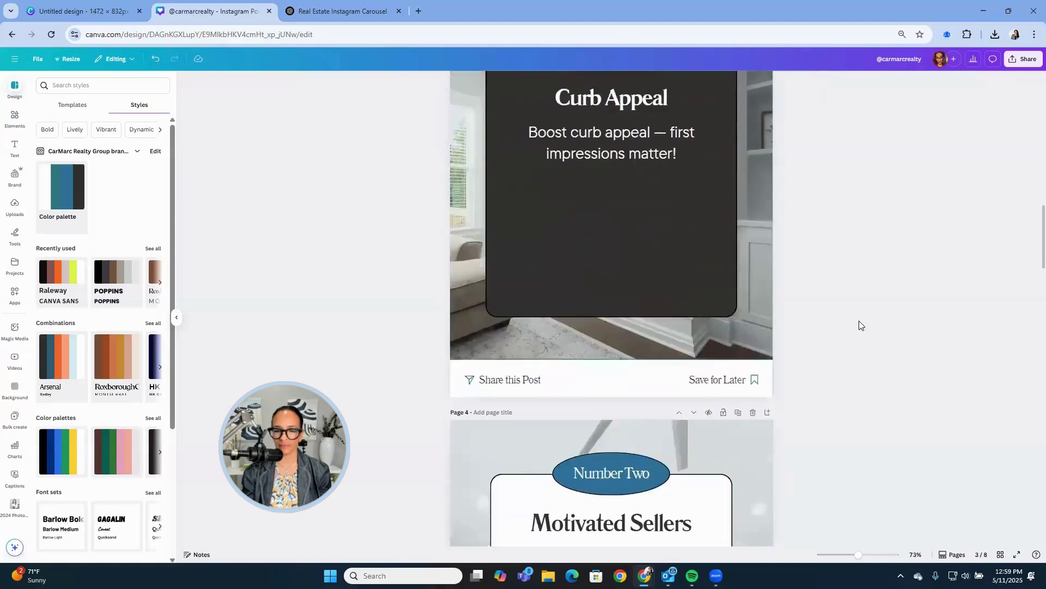
Change page 4's badge to 'Number Three'.
click(639, 246)
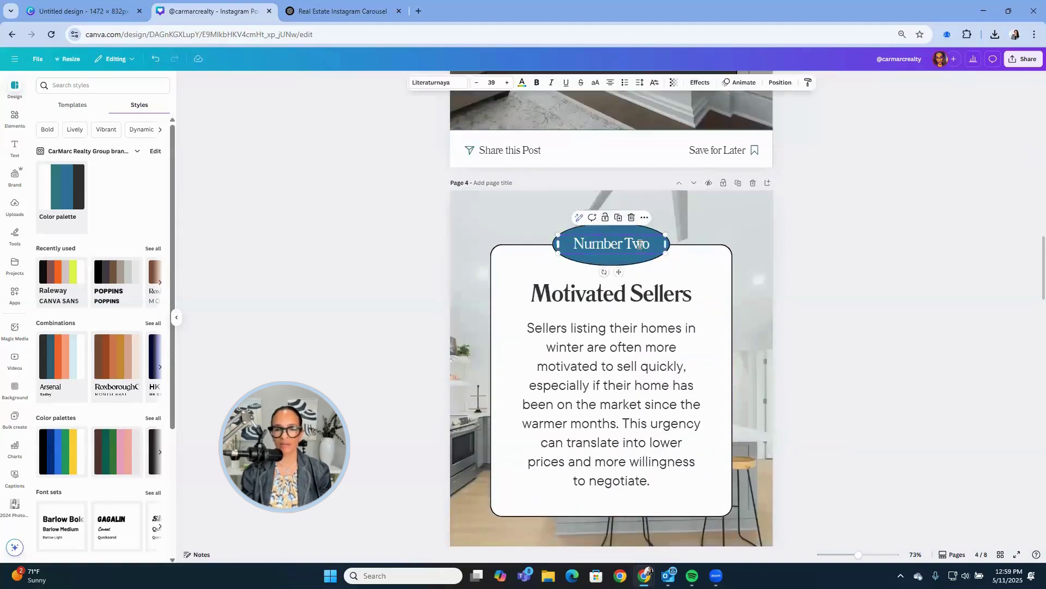
click(640, 245)
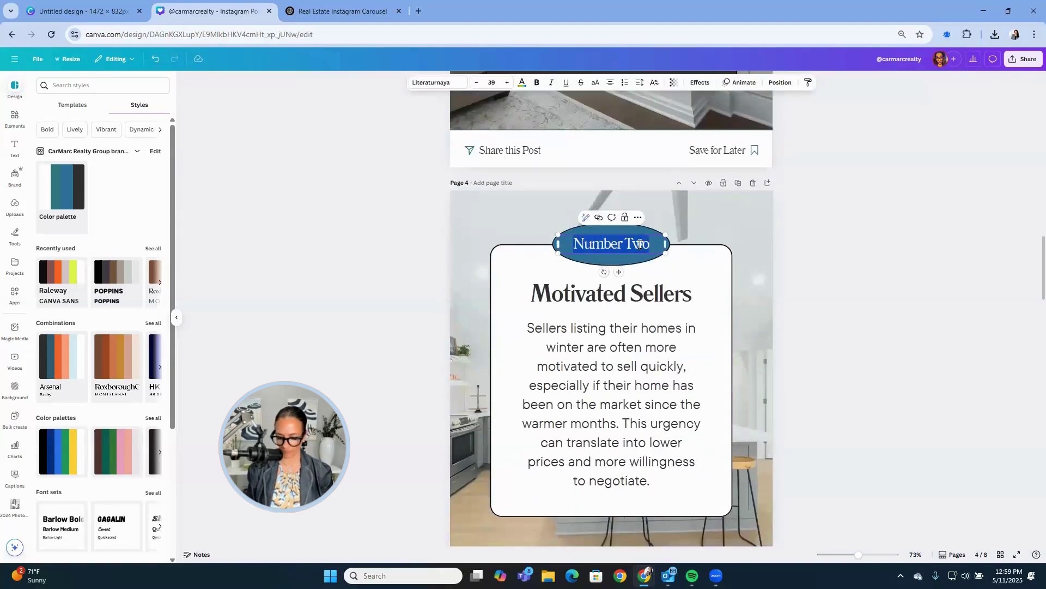
key(Right)
key(BackSpace)
key(BackSpace)
text(hree)
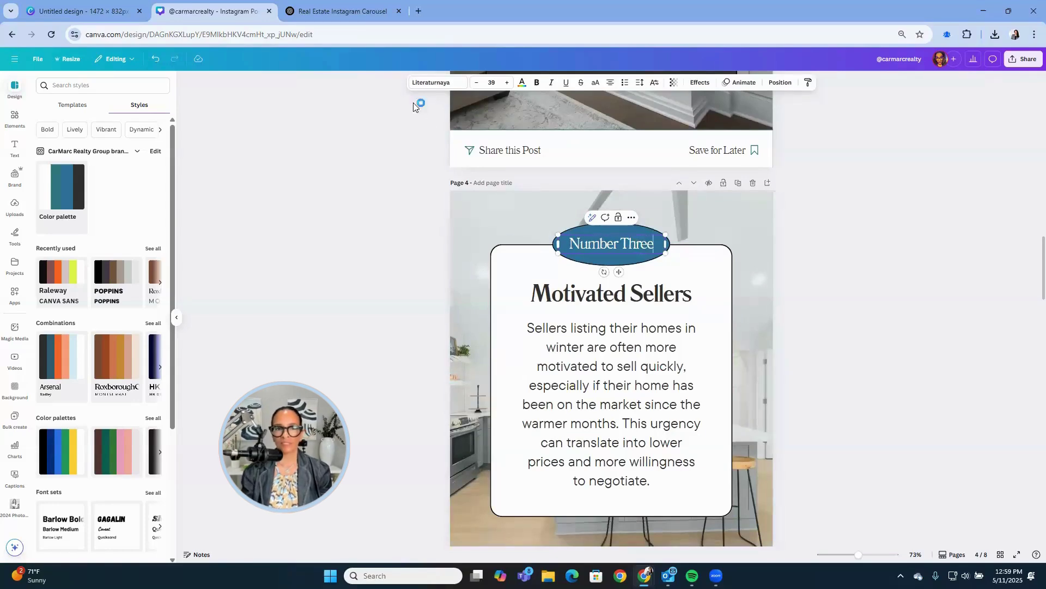
Paste ChatGPT's Page 4 CMA pricing tip as page 4's body text.
click(348, 13)
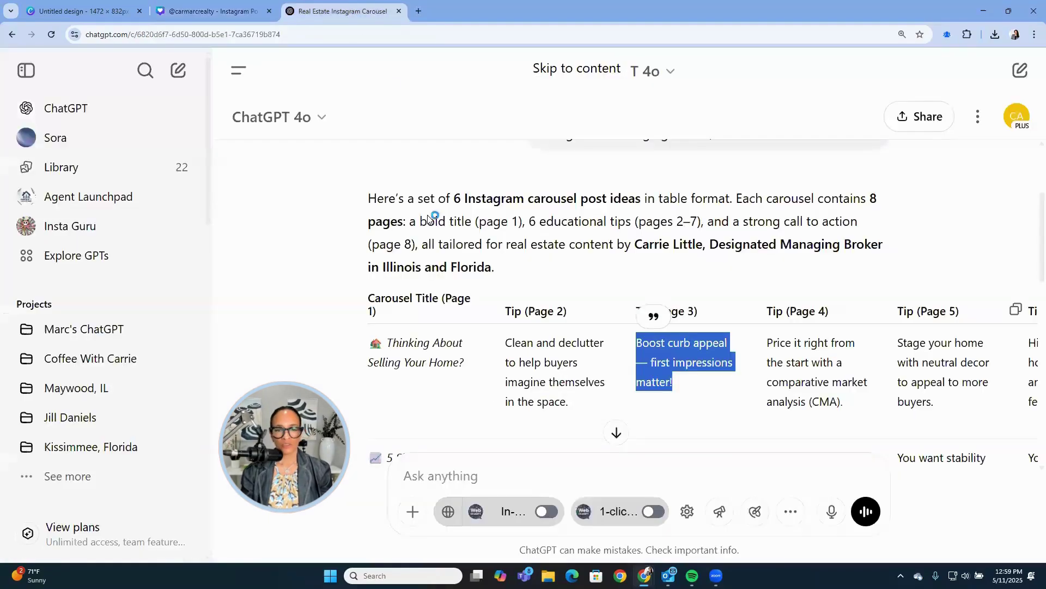
click(685, 398)
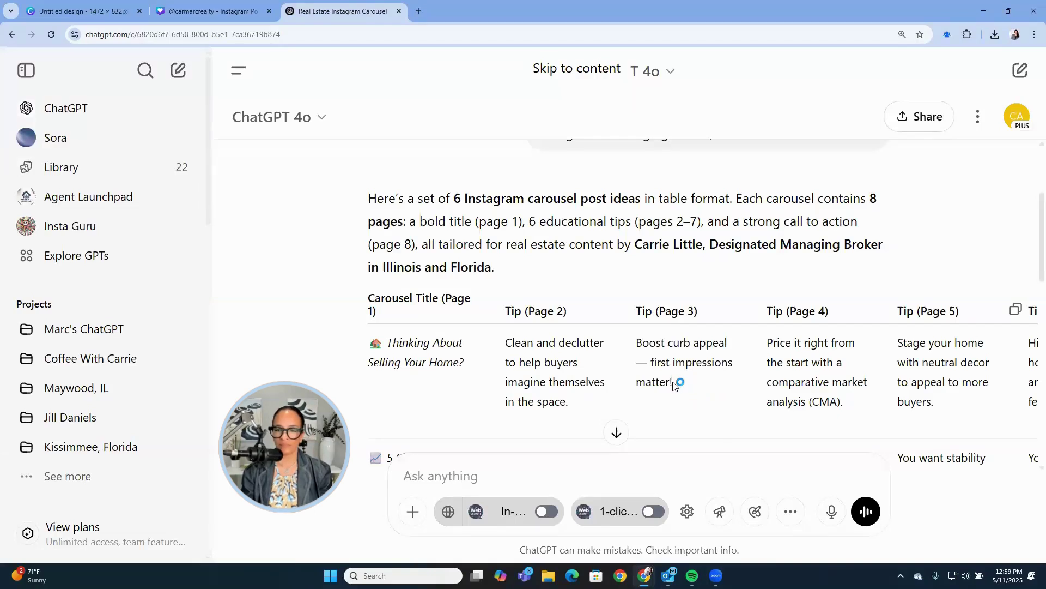
drag(845, 403, 768, 342)
key(ctrl+c)
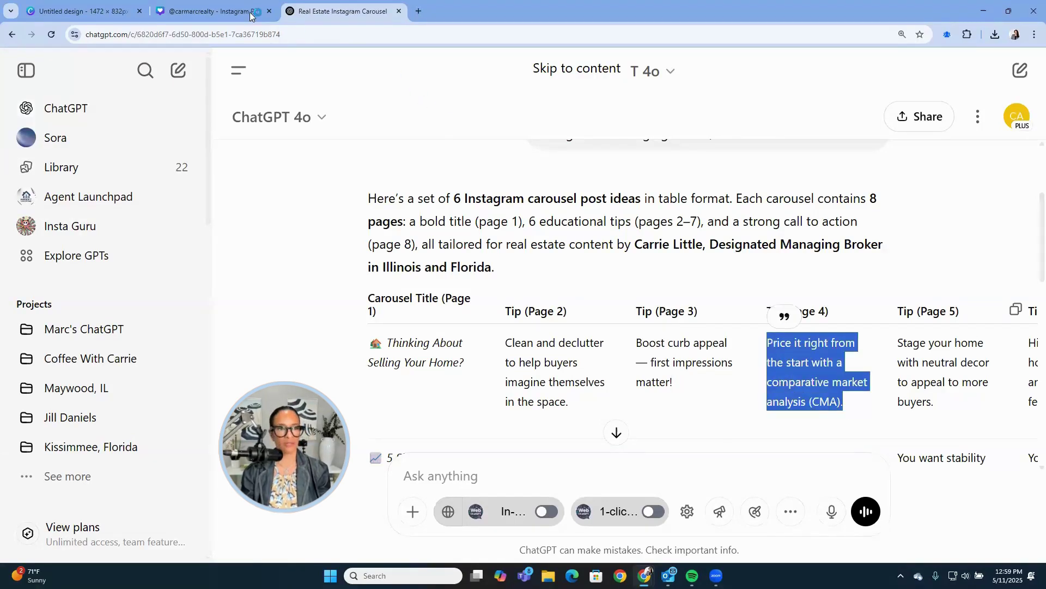
key(ctrl+shift+Tab)
triple_click(611, 371)
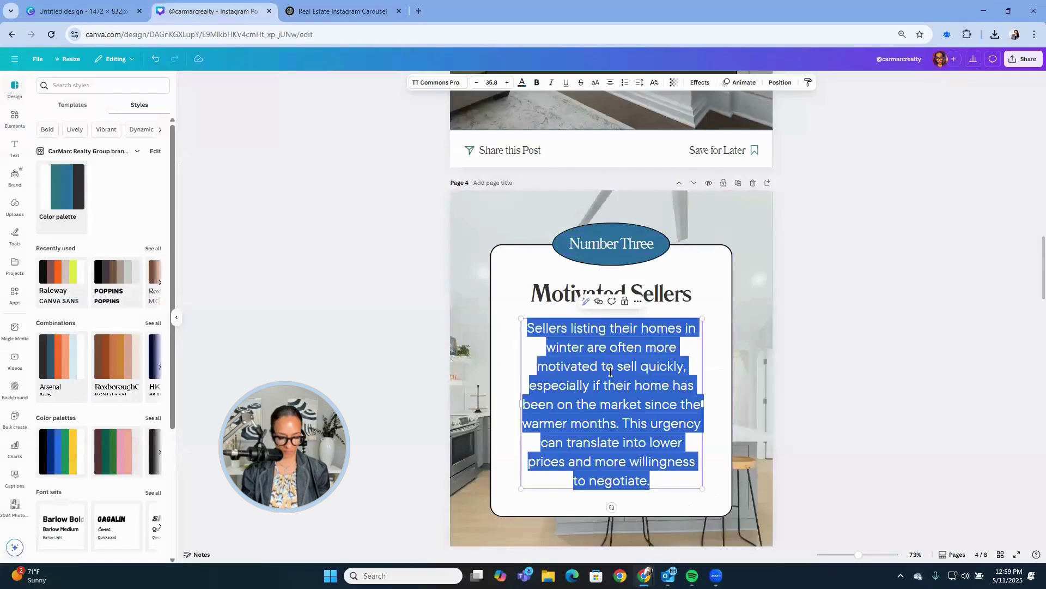
key(ctrl+v)
Replace the 'Motivated Sellers' heading with 'Price it Right'.
click(579, 304)
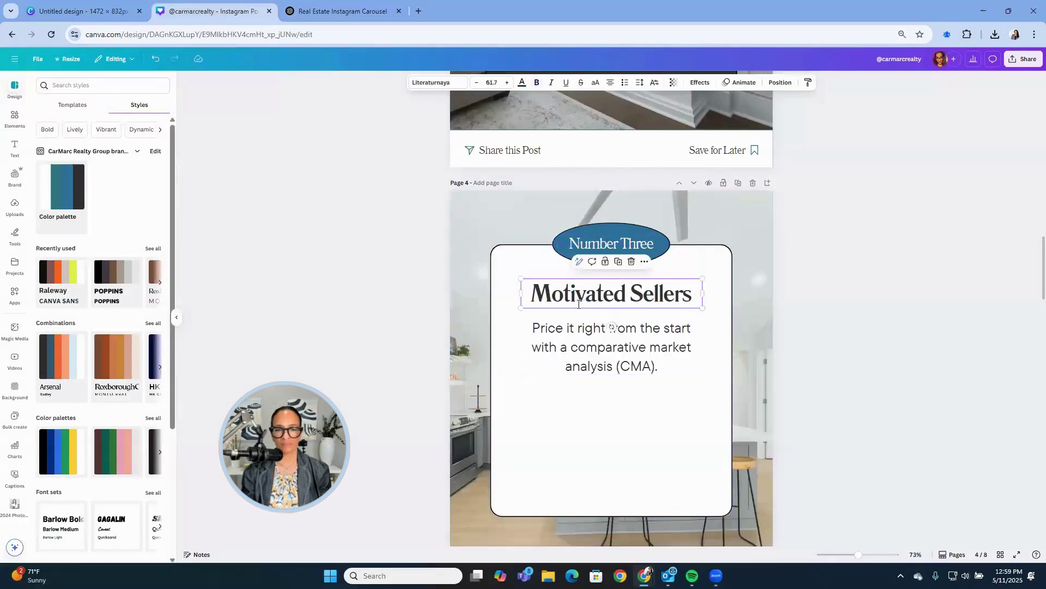
triple_click(579, 304)
text(Prc)
key(BackSpace)
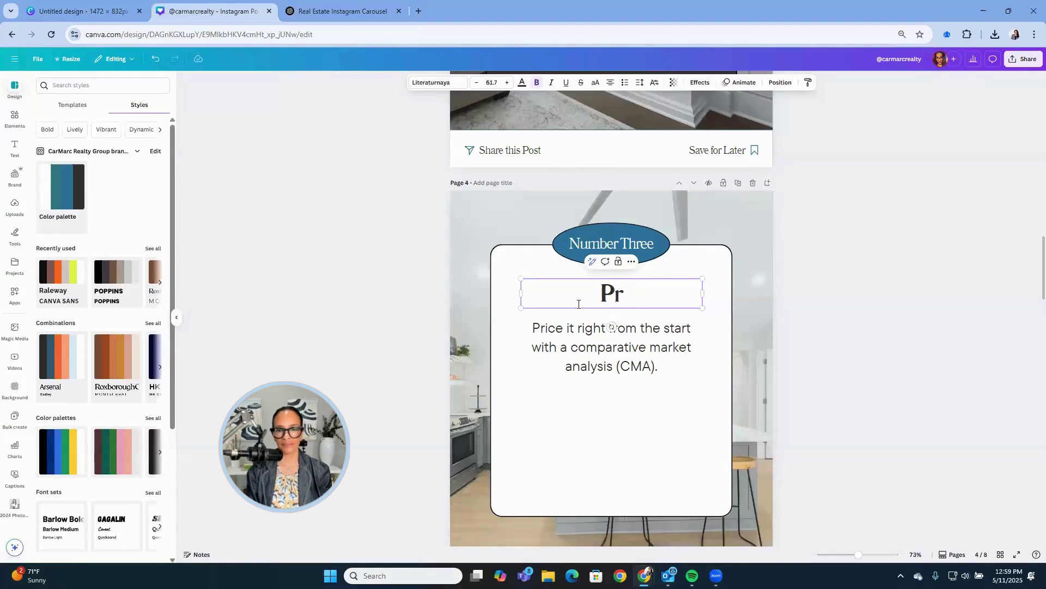
text(ice it Righ)
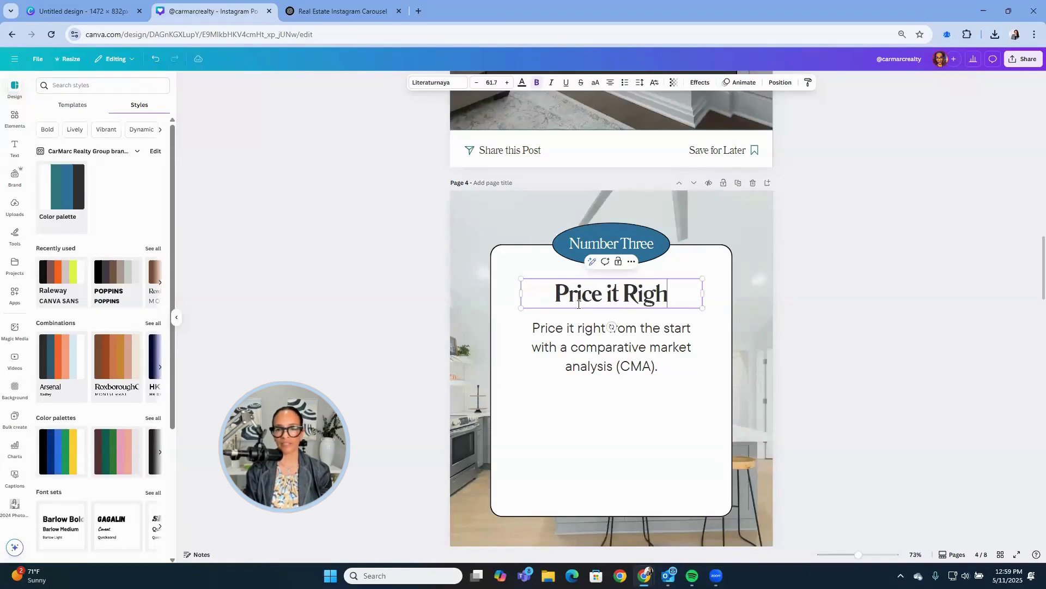
text(t)
Enlarge page 4's body text by four font-size steps.
click(590, 358)
triple_click(591, 357)
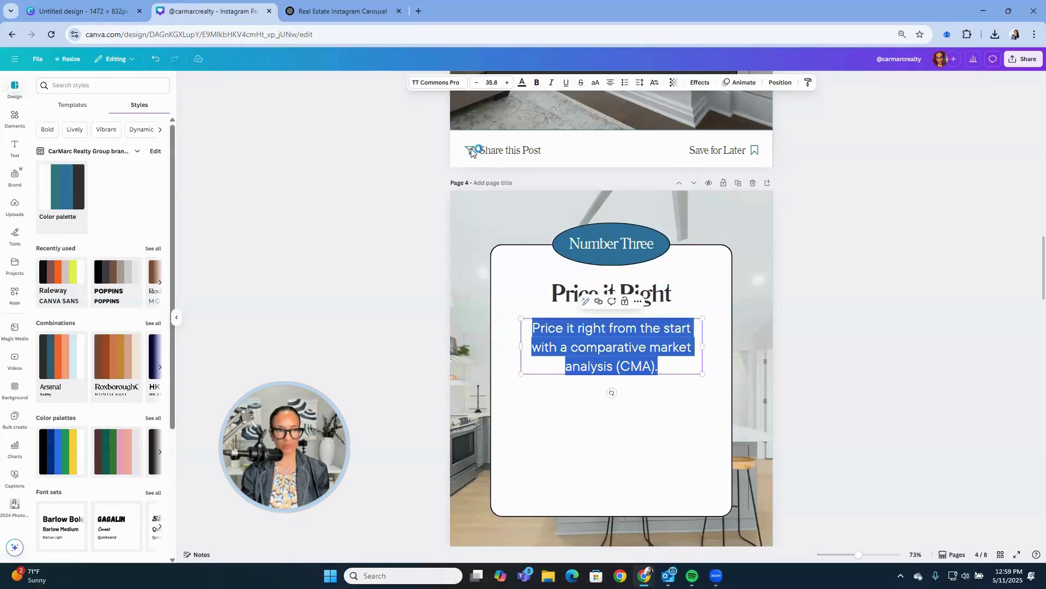
click(507, 83)
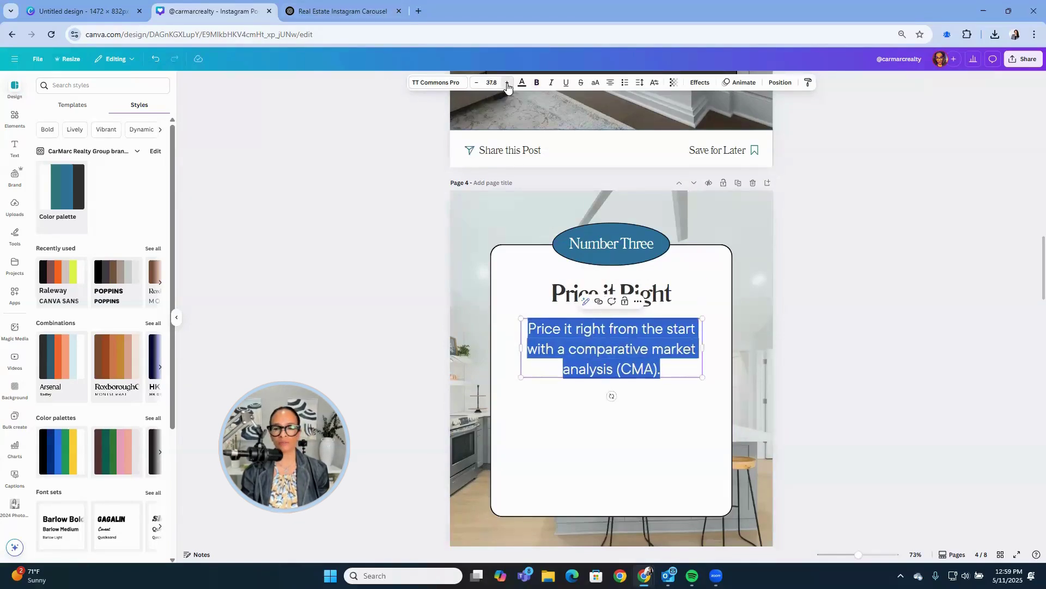
click(507, 84)
click(507, 84)
click(507, 84)
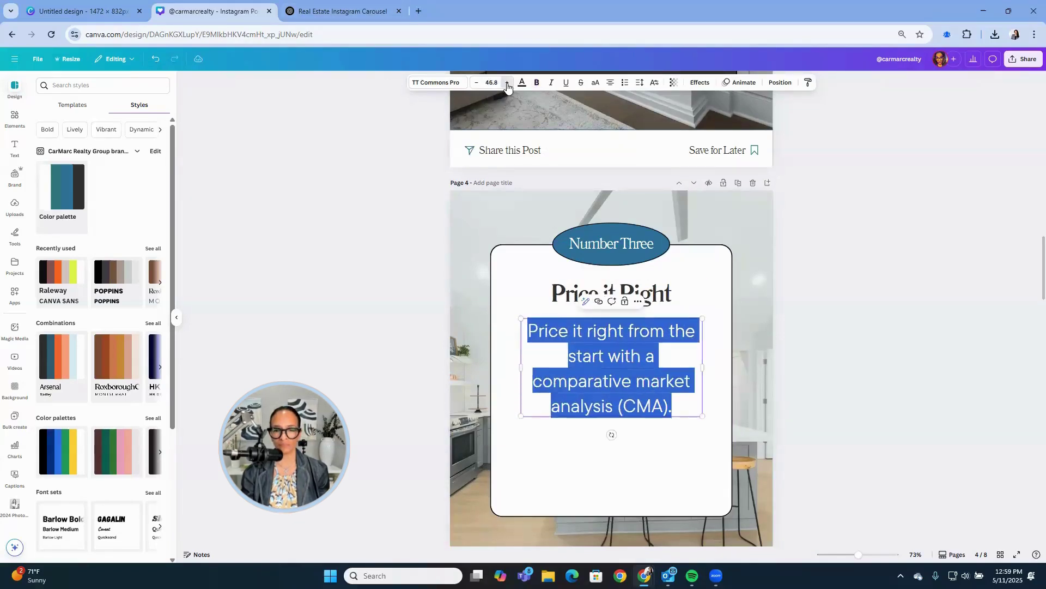
click(378, 264)
scroll(773, 333, down, 6)
scroll(774, 333, down, 3)
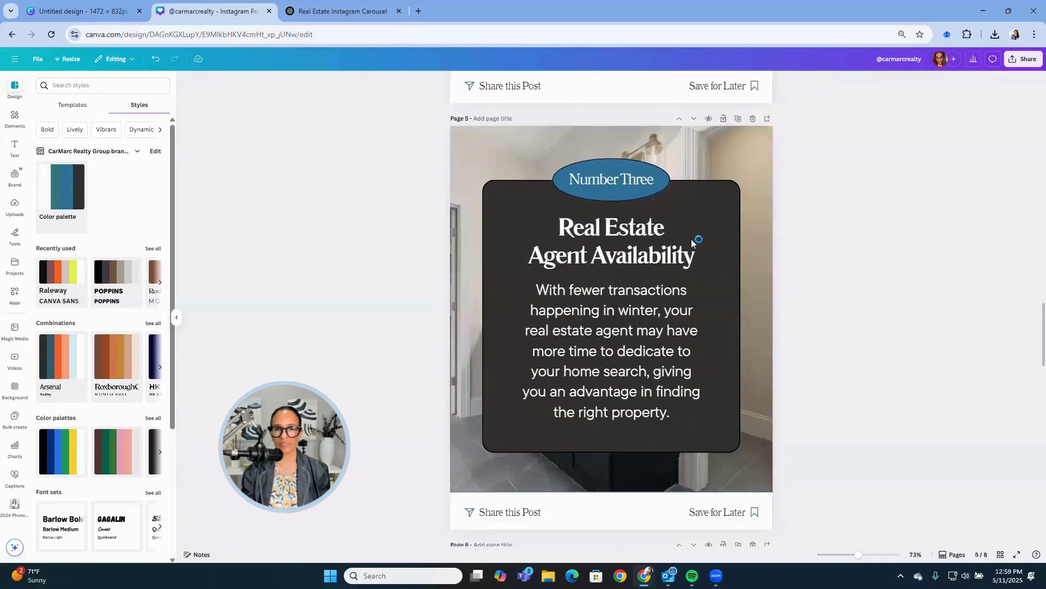
Change page 5's badge to 'Number Four'.
click(641, 180)
click(641, 180)
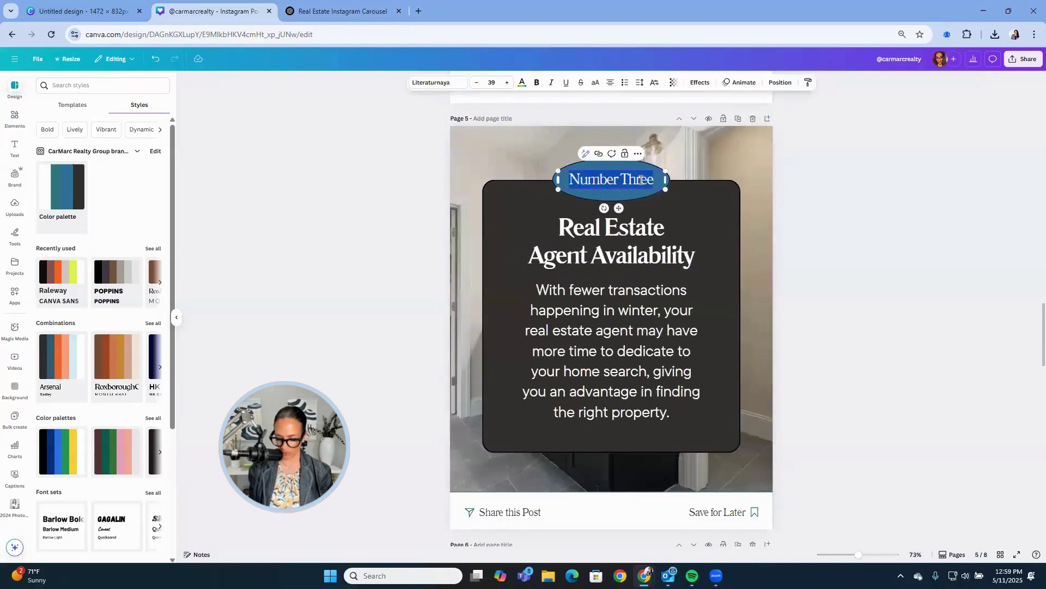
key(BackSpace)
key(BackSpace)
key(BackSpace)
key(BackSpace)
key(BackSpace)
text(F)
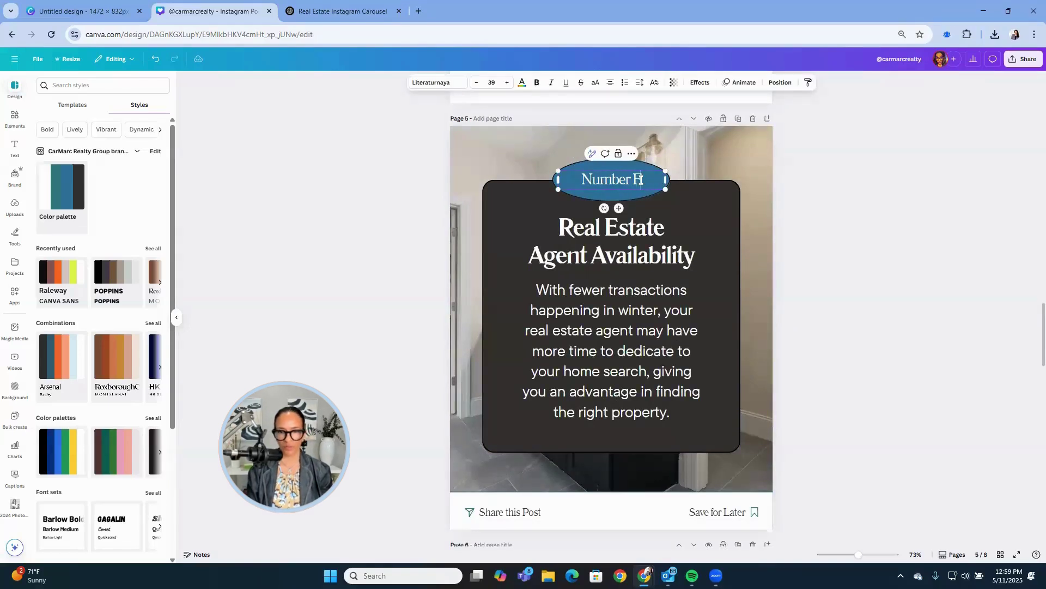
text(ou)
key(BackSpace)
key(BackSpace)
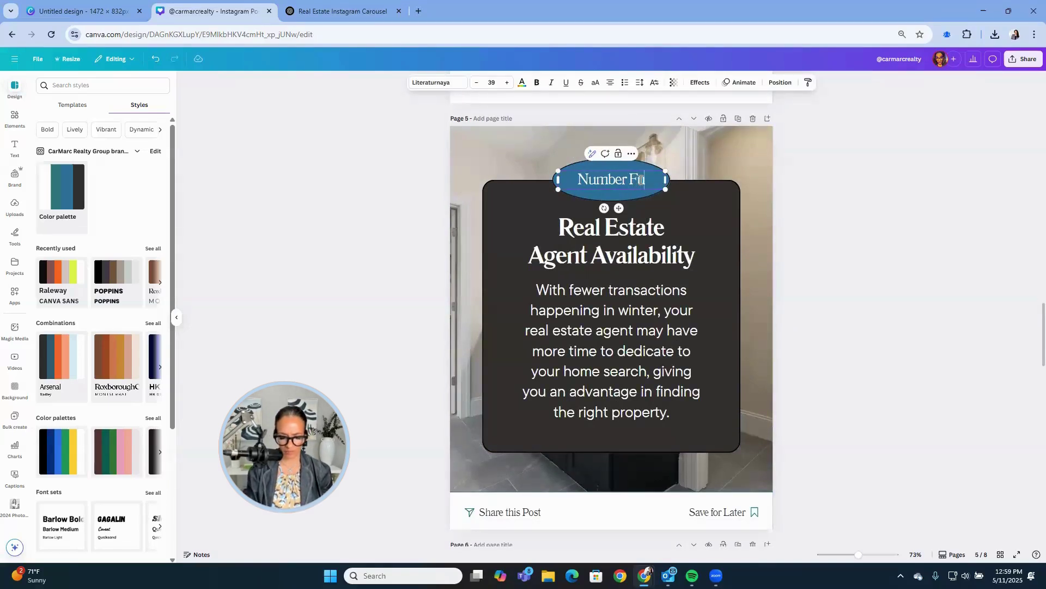
text(our)
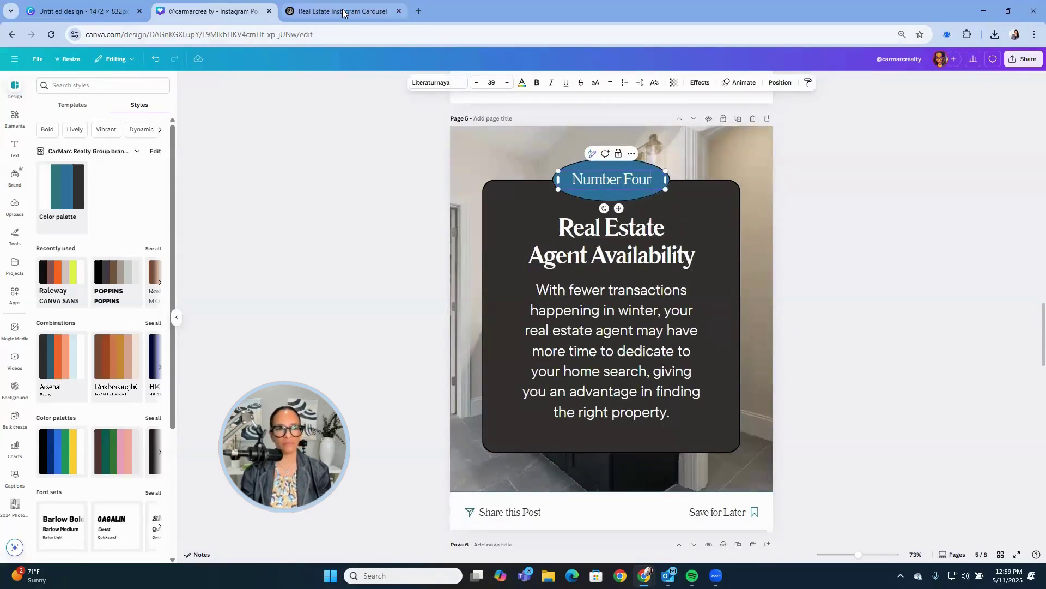
Paste ChatGPT's Page 5 staging tip as page 5's body text.
click(340, 11)
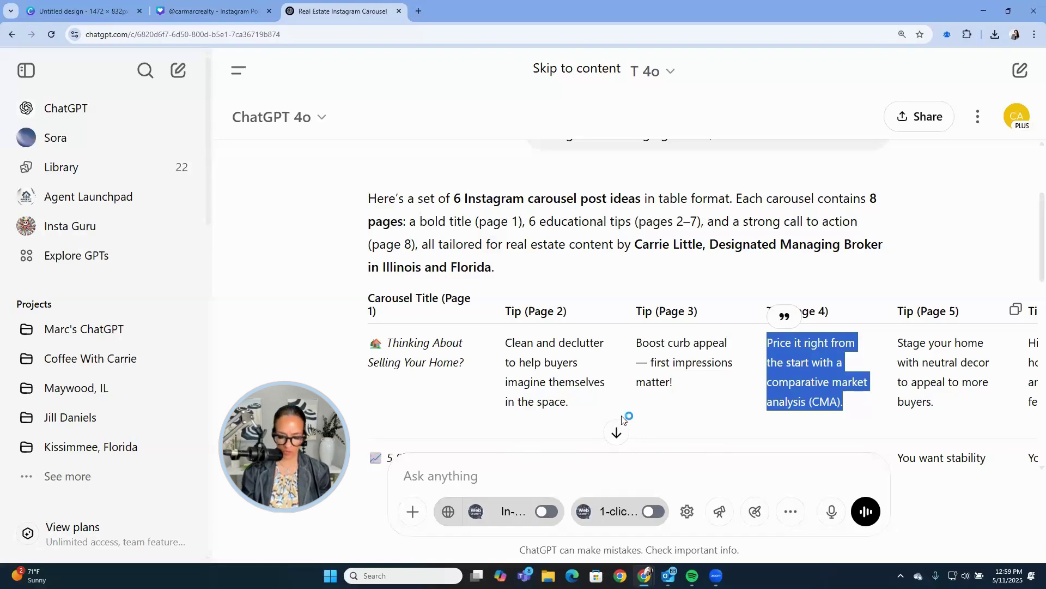
key(ctrl+minus)
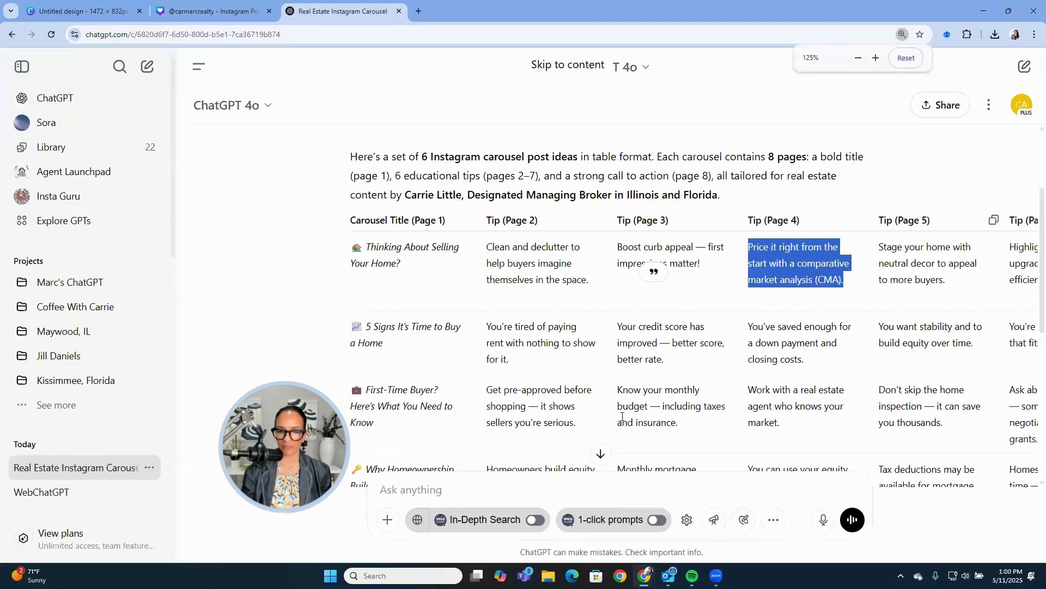
scroll(632, 387, down, 3)
key(ctrl+minus)
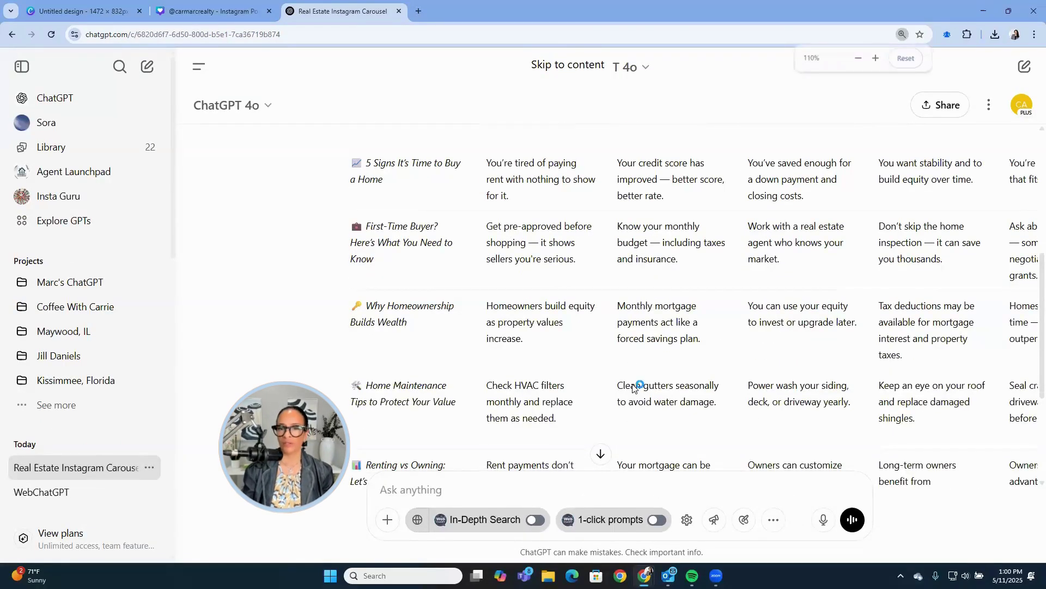
scroll(915, 281, up, 3)
drag(915, 281, 837, 239)
key(ctrl+c)
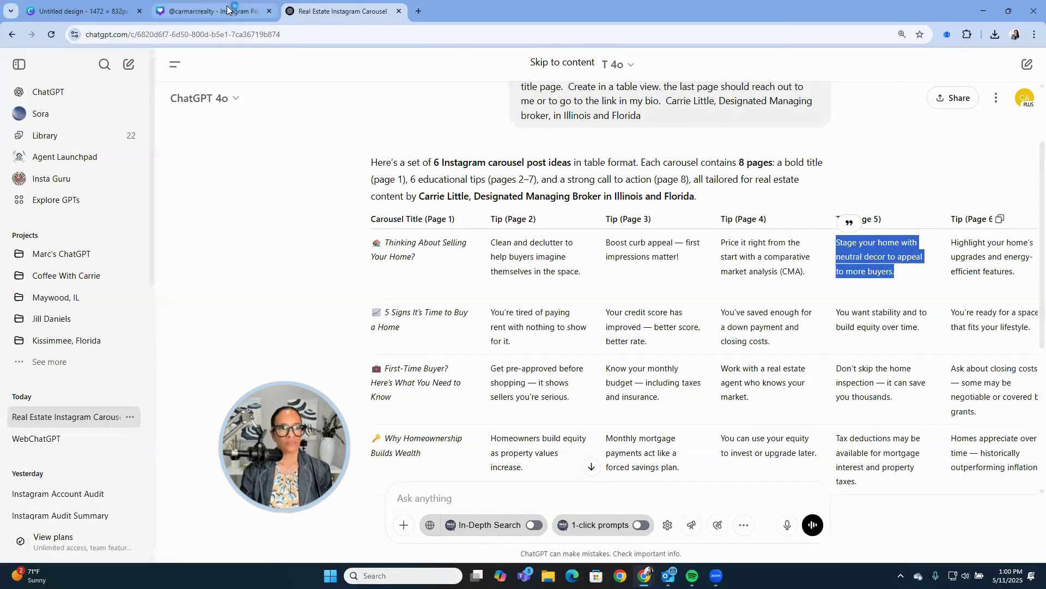
click(213, 11)
double_click(635, 371)
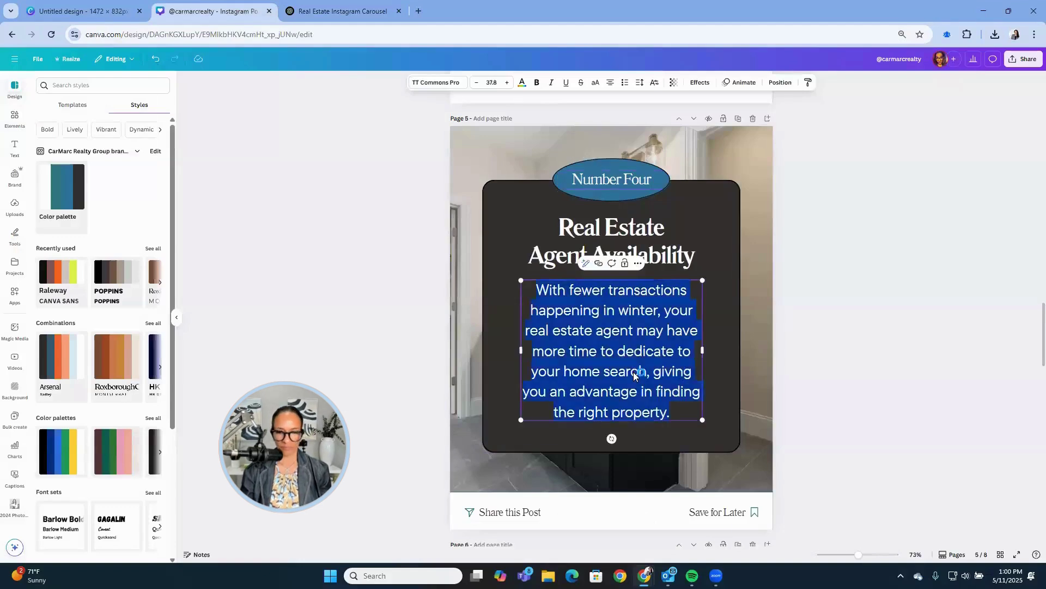
key(ctrl+v)
Replace the 'Real Estate Agent Availability' heading with 'Staging'.
double_click(630, 233)
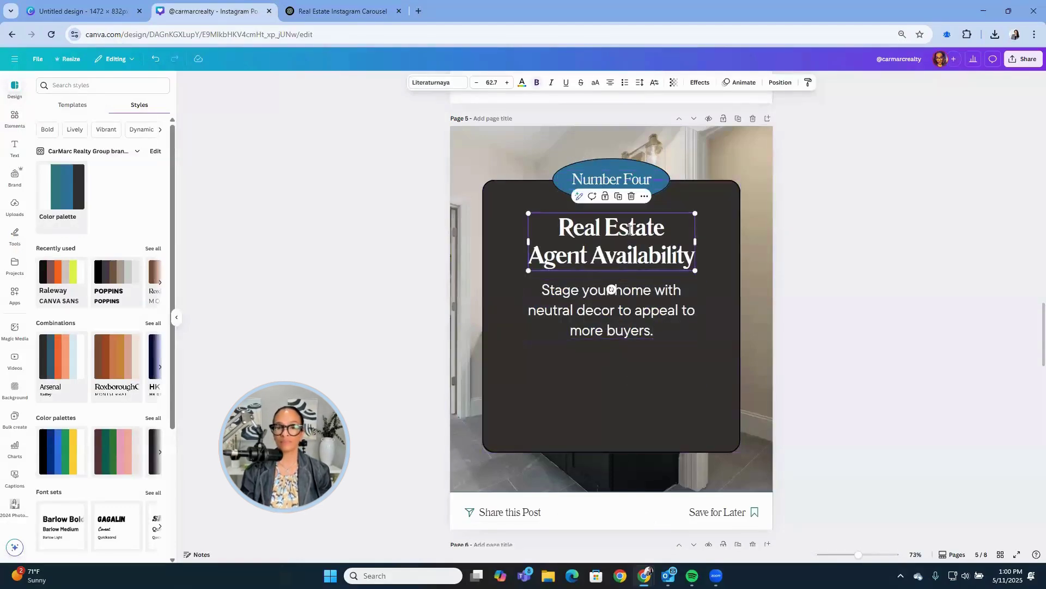
text(Sa)
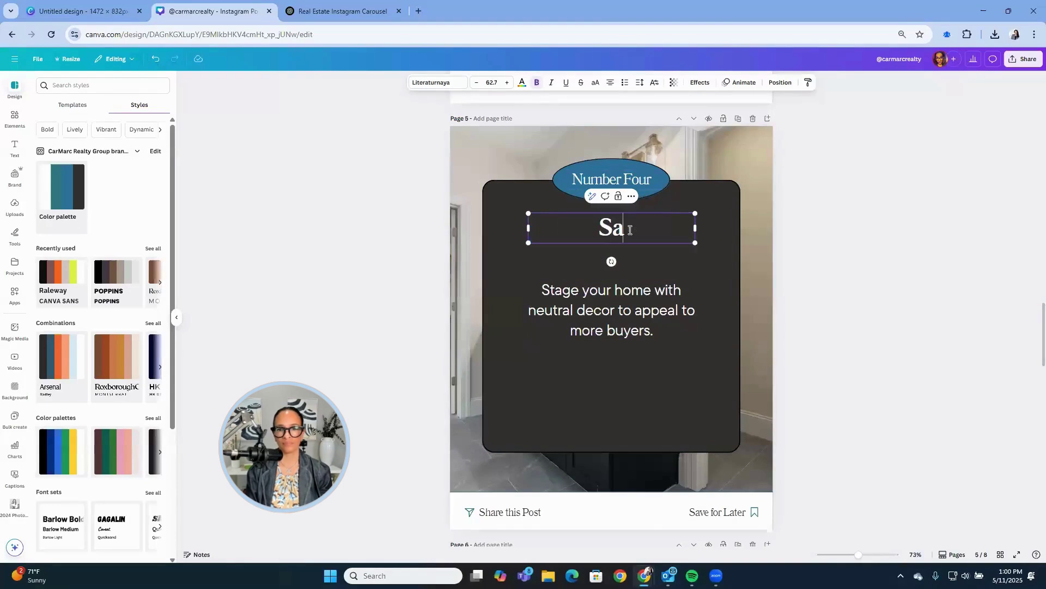
key(BackSpace)
text(taging)
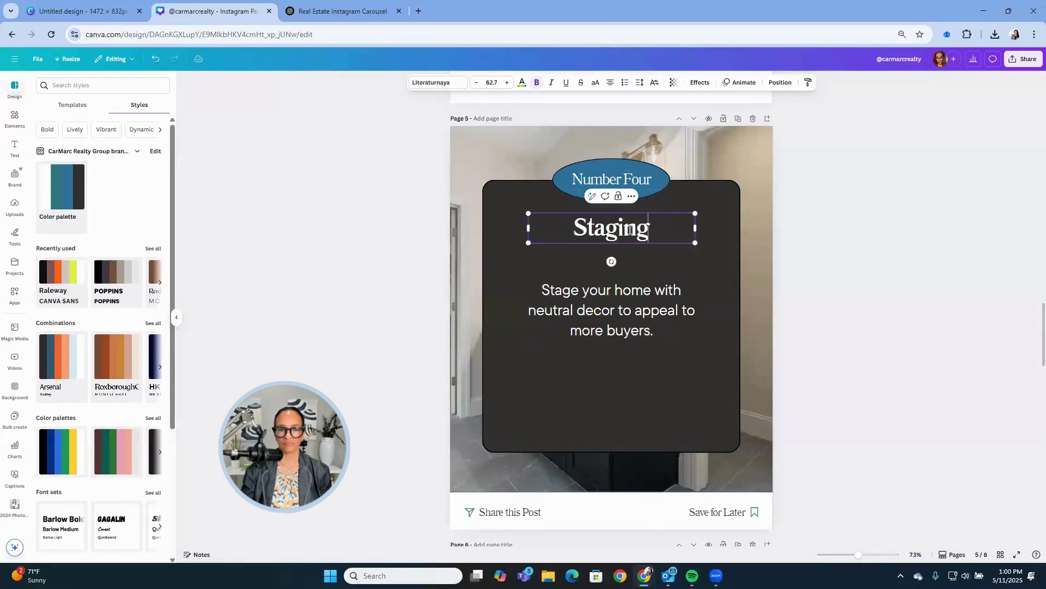
Set page 5's body text to font size 55.
click(571, 314)
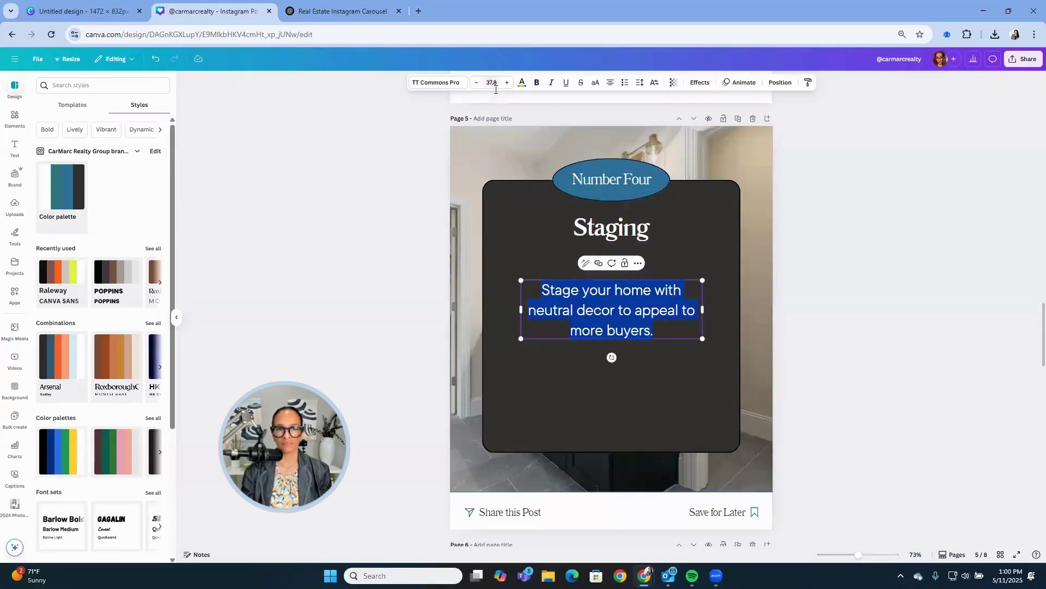
click(492, 83)
key(Return)
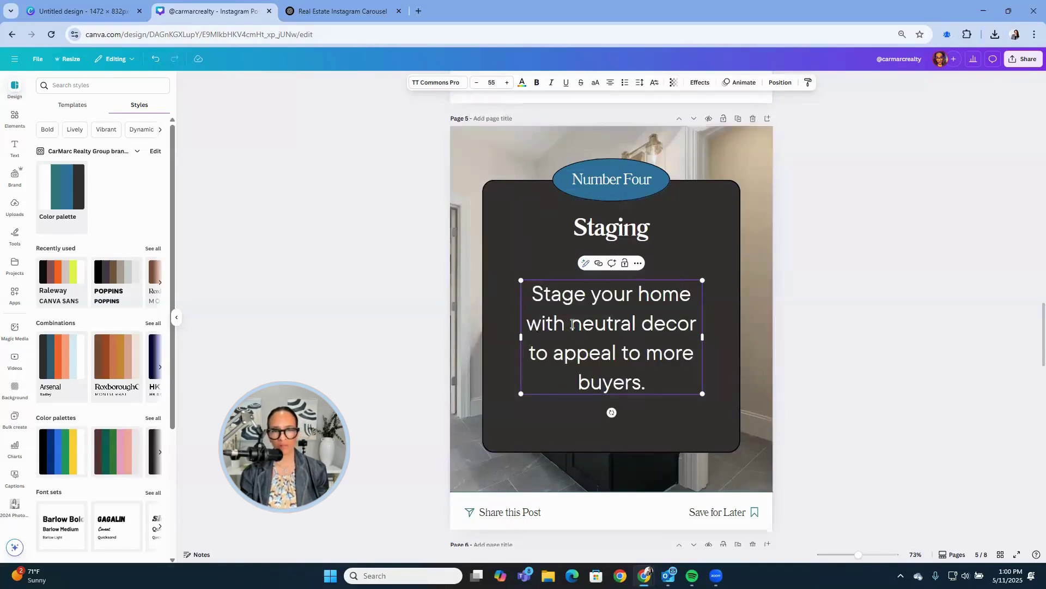
scroll(837, 302, down, 5)
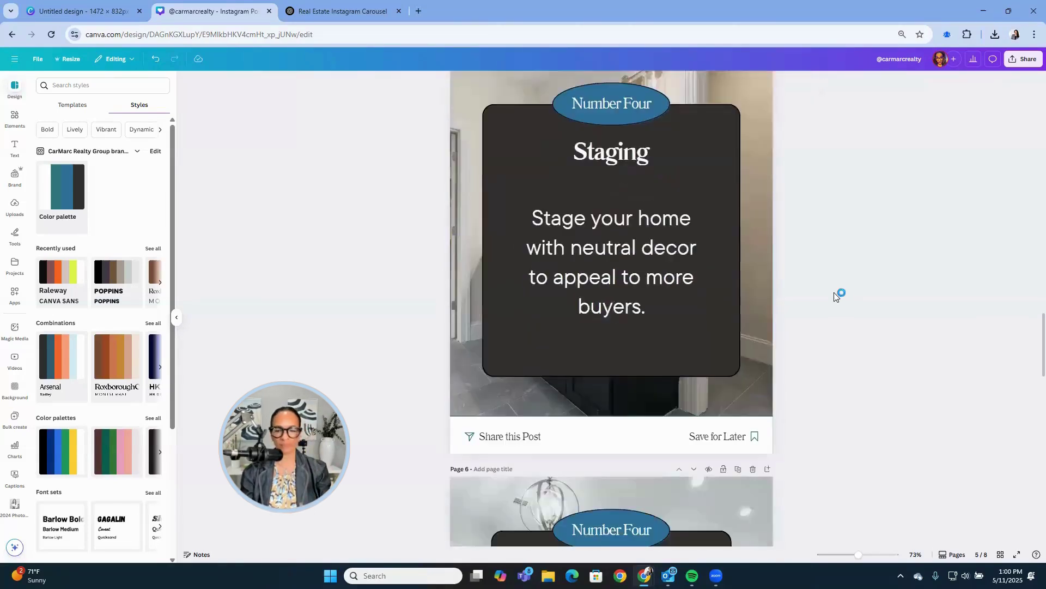
Change page 6's badge to 'Number Five'.
click(629, 336)
click(630, 335)
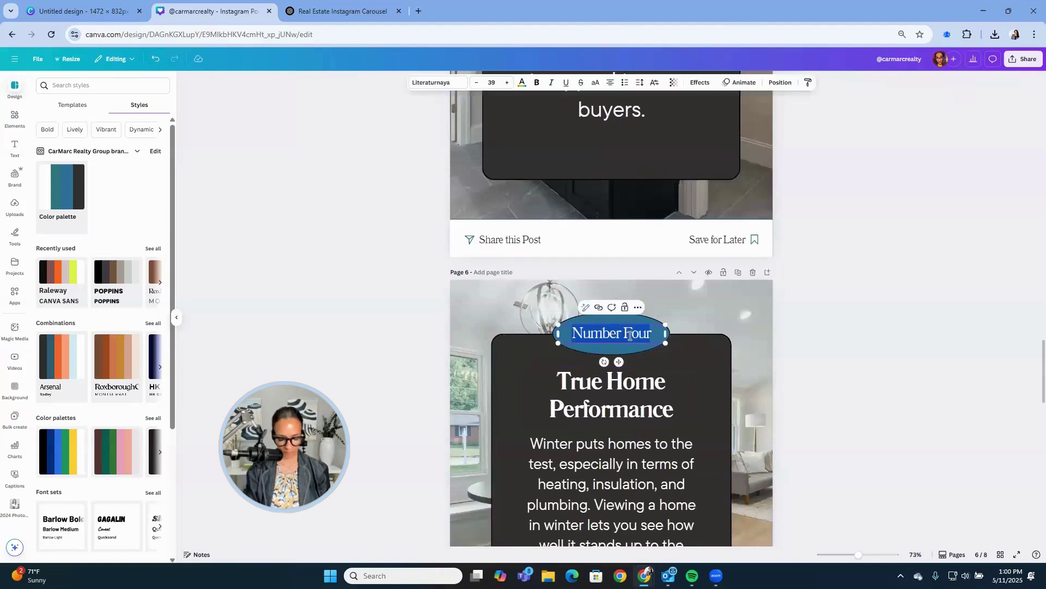
text(NNum)
key(BackSpace)
key(BackSpace)
key(BackSpace)
text(umber Five)
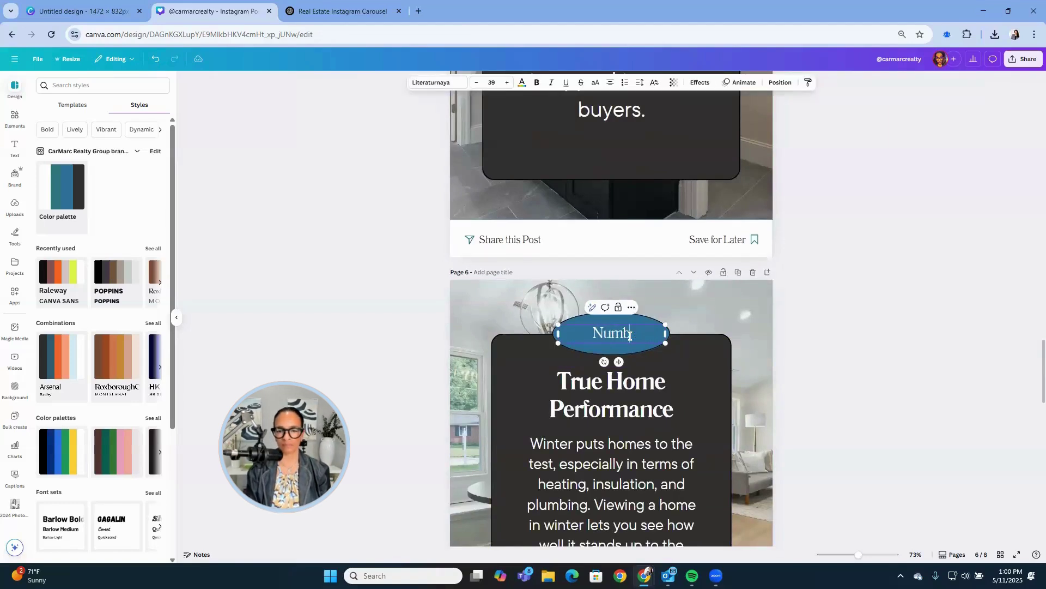
Paste ChatGPT's Page 6 upgrades tip as page 6's body text.
click(305, 19)
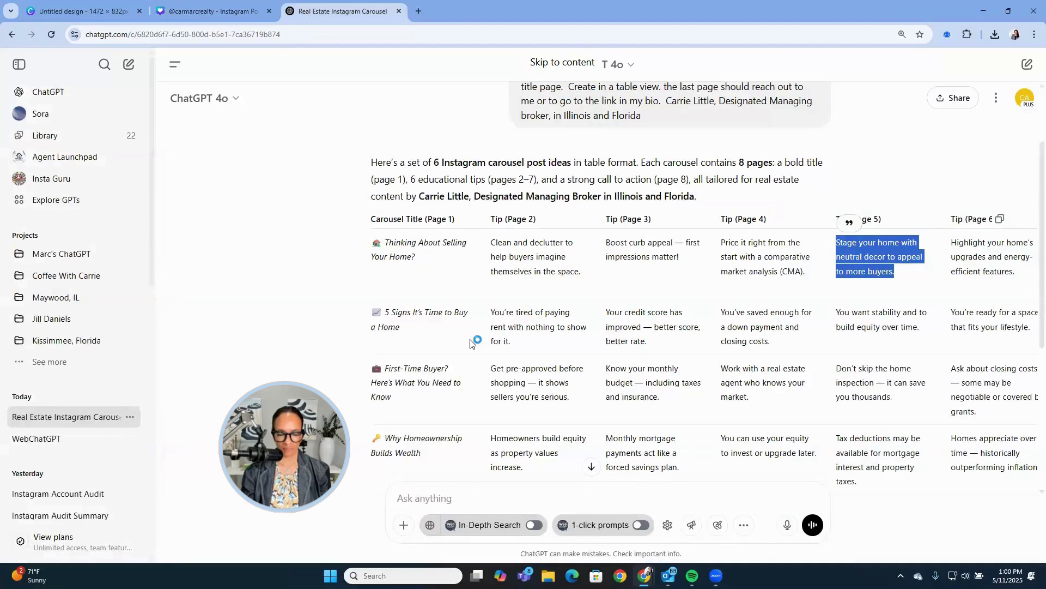
key(ctrl+minus)
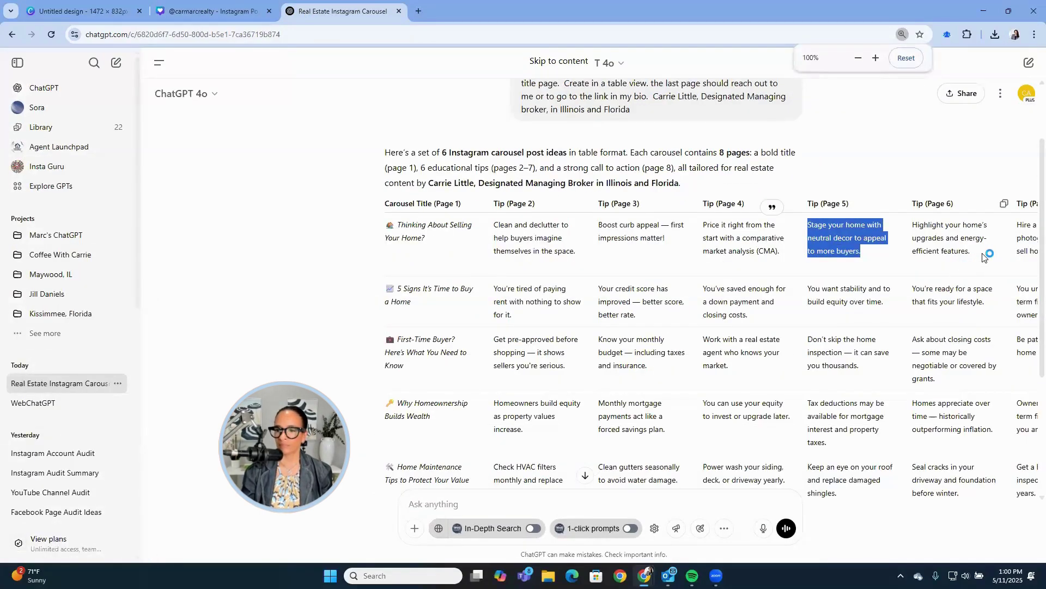
drag(981, 253, 912, 225)
key(ctrl+c)
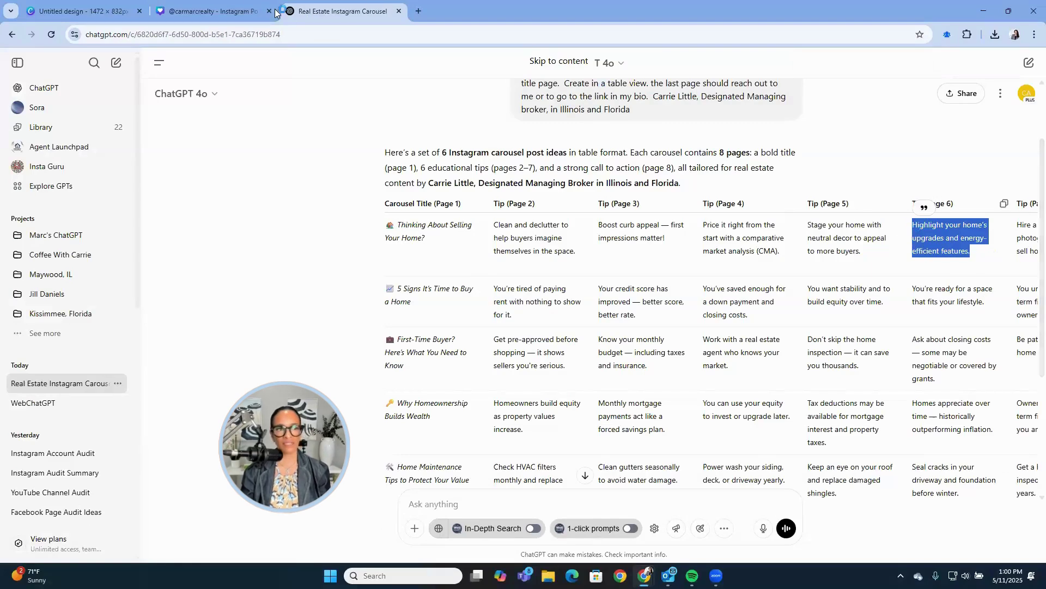
click(213, 11)
click(596, 479)
triple_click(596, 479)
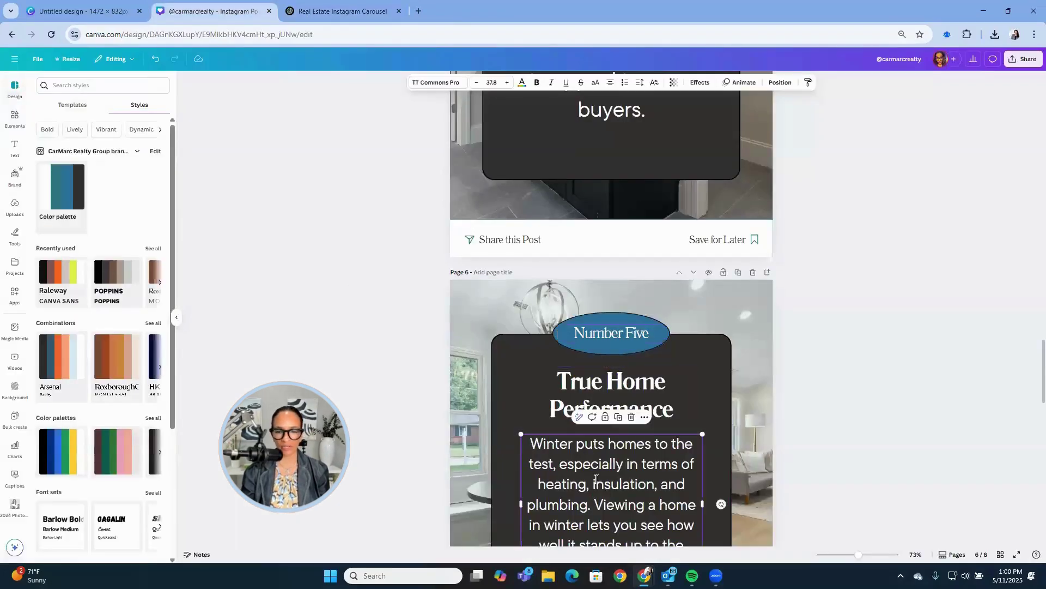
key(ctrl+v)
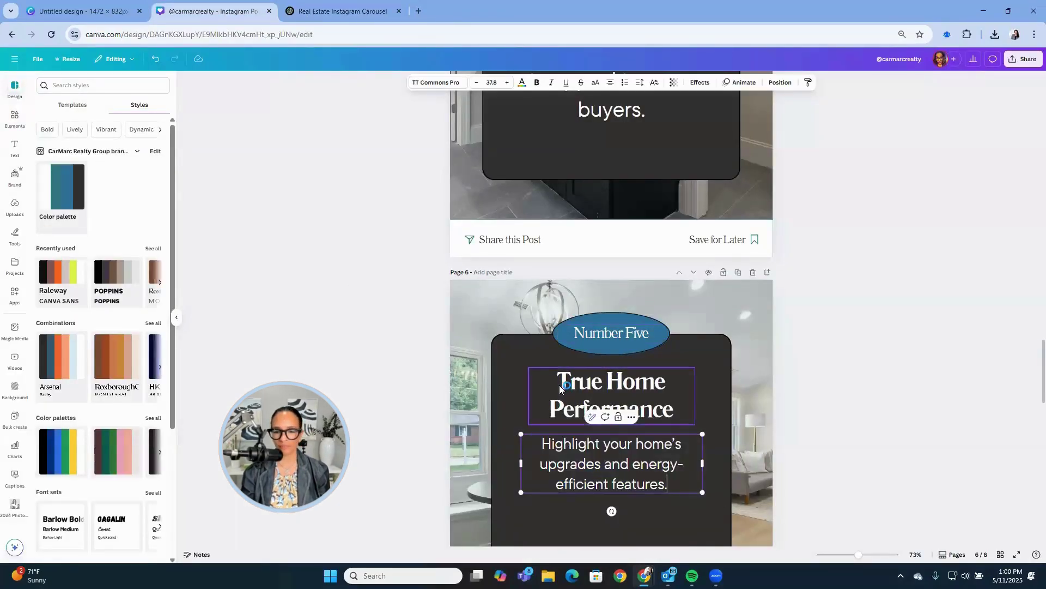
Retitle page 6 from 'True Home Performance' to 'Do you have upgrades?'.
click(569, 406)
double_click(569, 406)
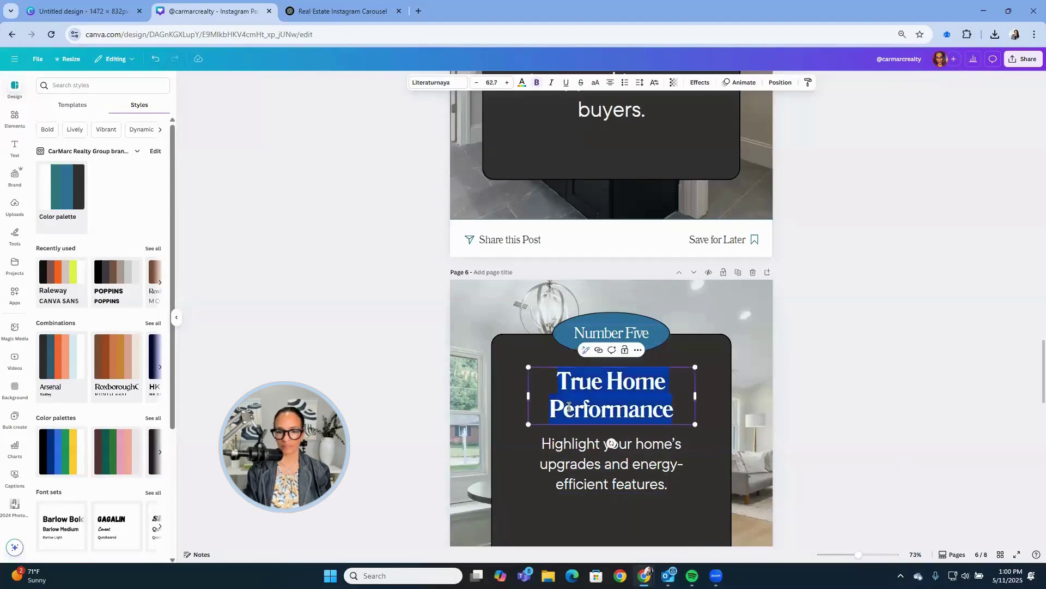
text(A)
key(BackSpace)
text(d)
key(BackSpace)
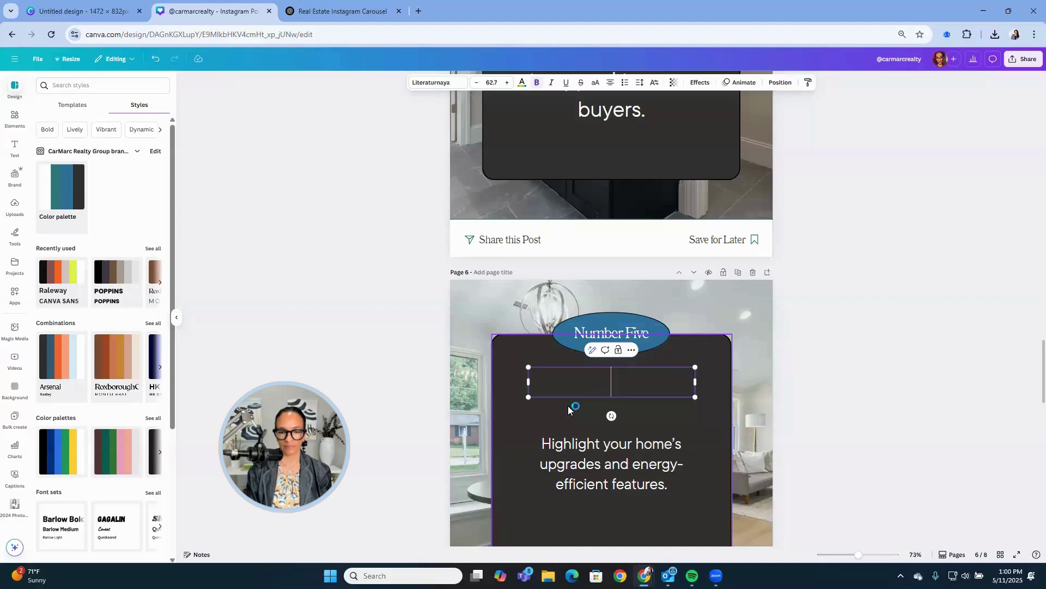
text(Do you ha)
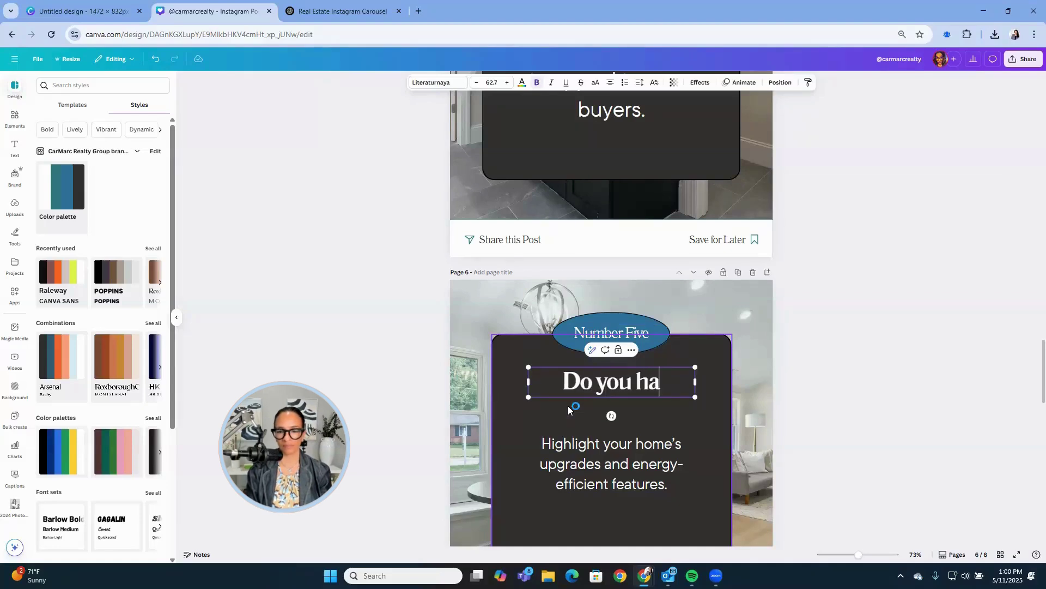
text(ve updagrad)
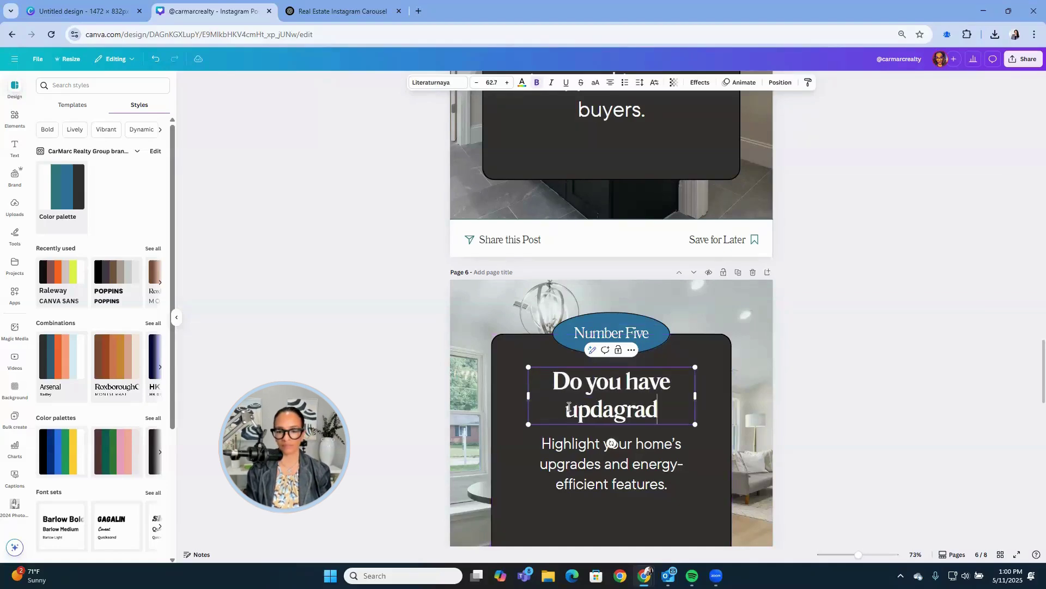
key(BackSpace)
key(BackSpace)
key(BackSpace)
key(BackSpace)
key(BackSpace)
text(g)
key(BackSpace)
key(BackSpace)
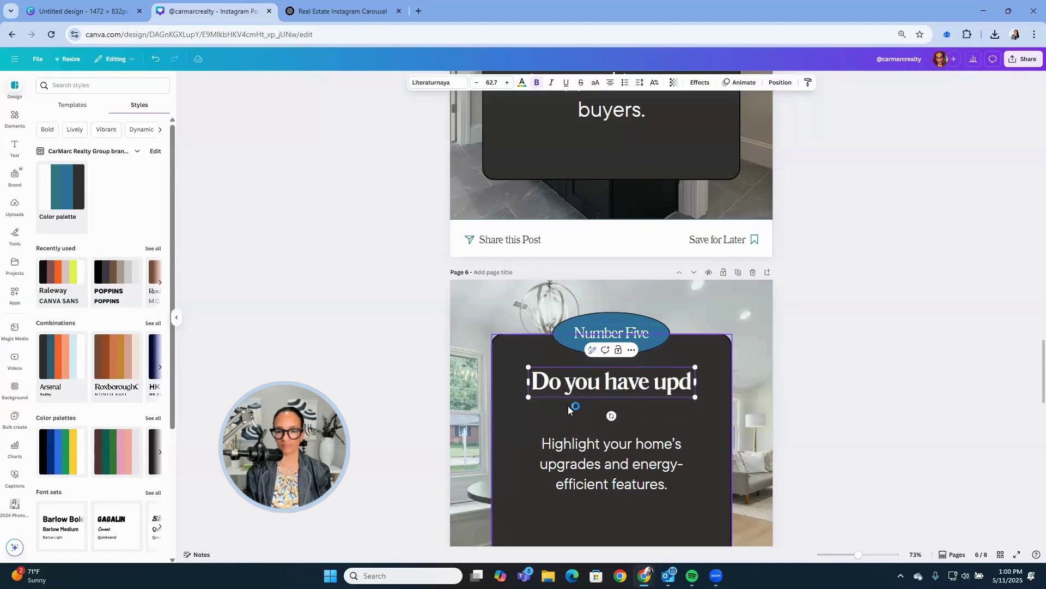
text(grades?)
Set page 6's body text to font size 55.
click(562, 478)
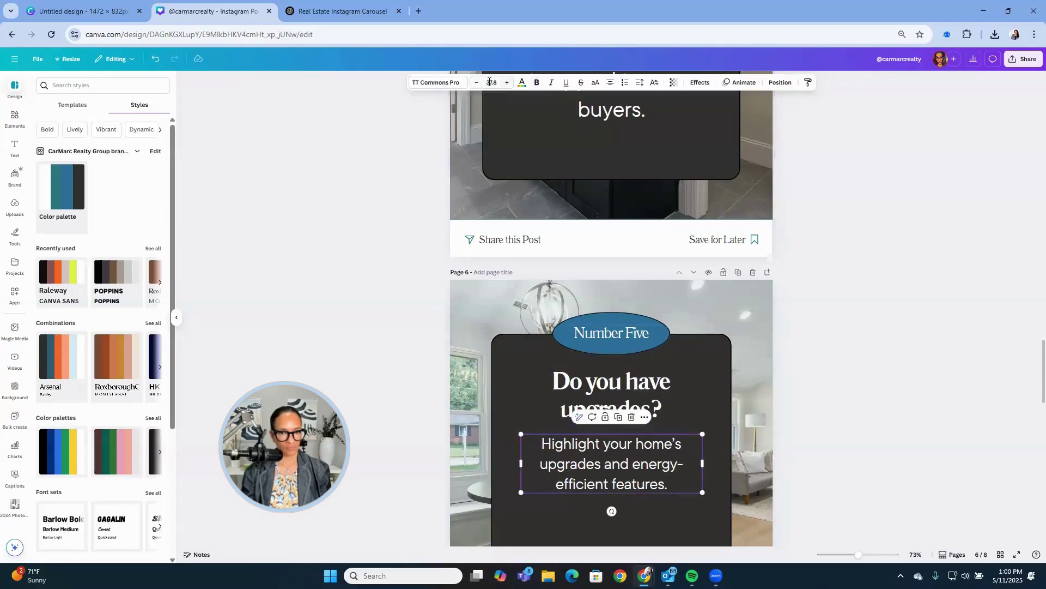
click(490, 82)
text(55)
key(Return)
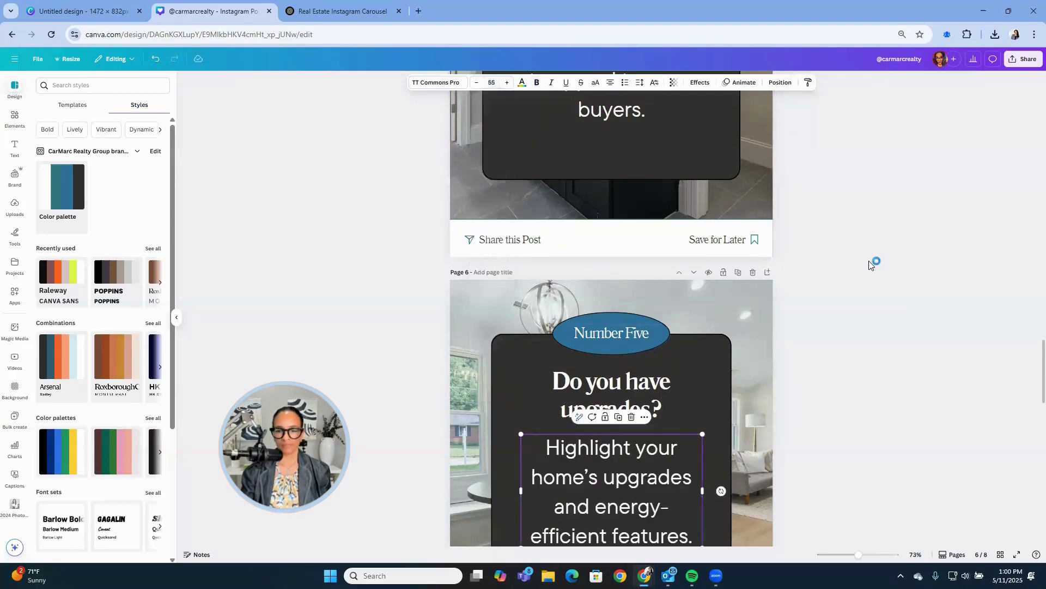
scroll(869, 261, down, 5)
Zoom ChatGPT to 75%, copy the Page 7 photographer tip, and return to Canva's page 7.
click(343, 11)
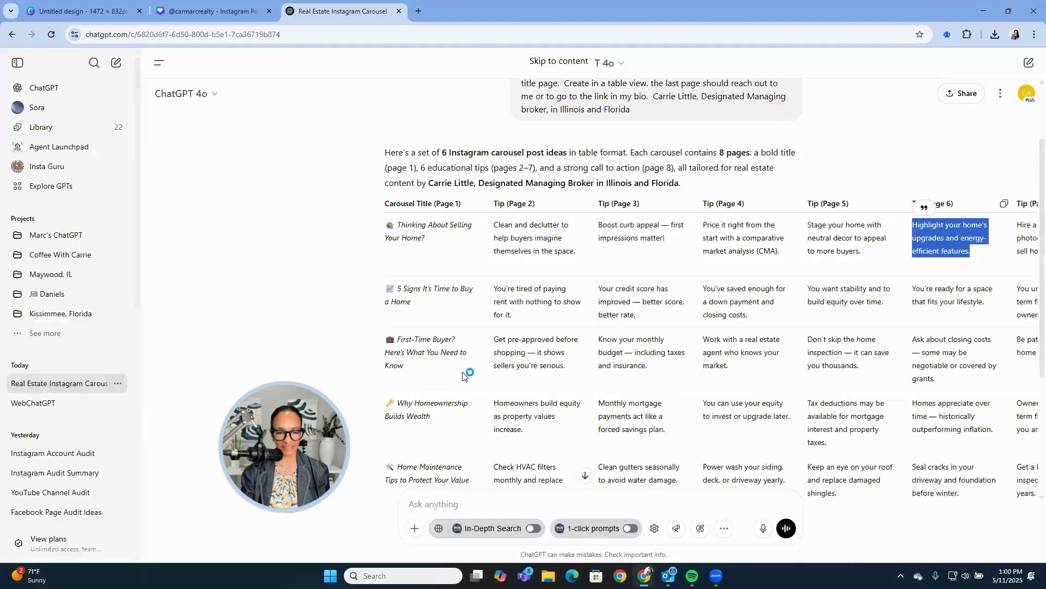
key(ctrl+minus)
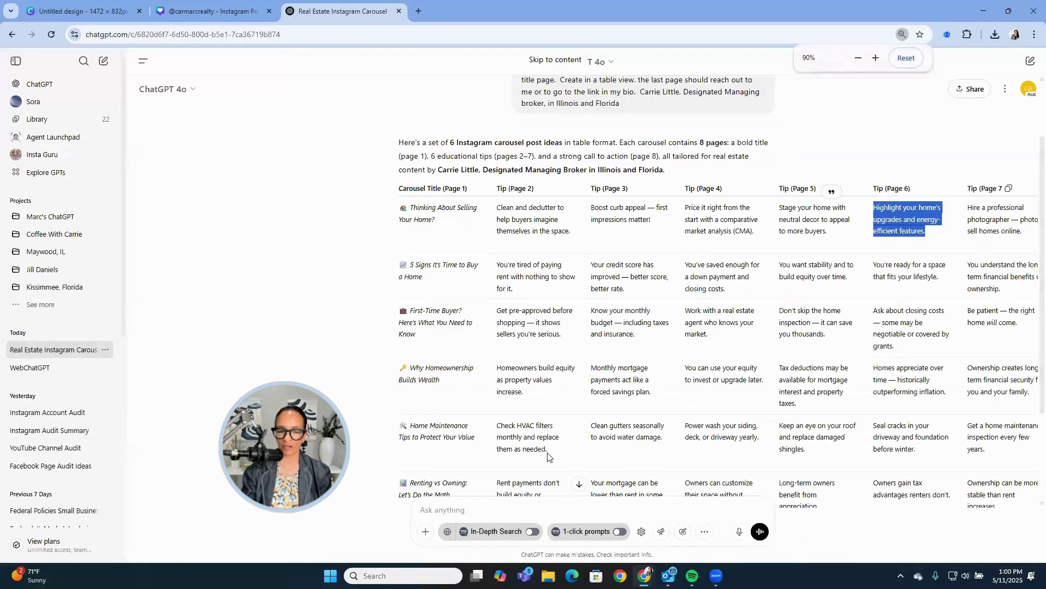
scroll(550, 389, down, 2)
key(ctrl+minus)
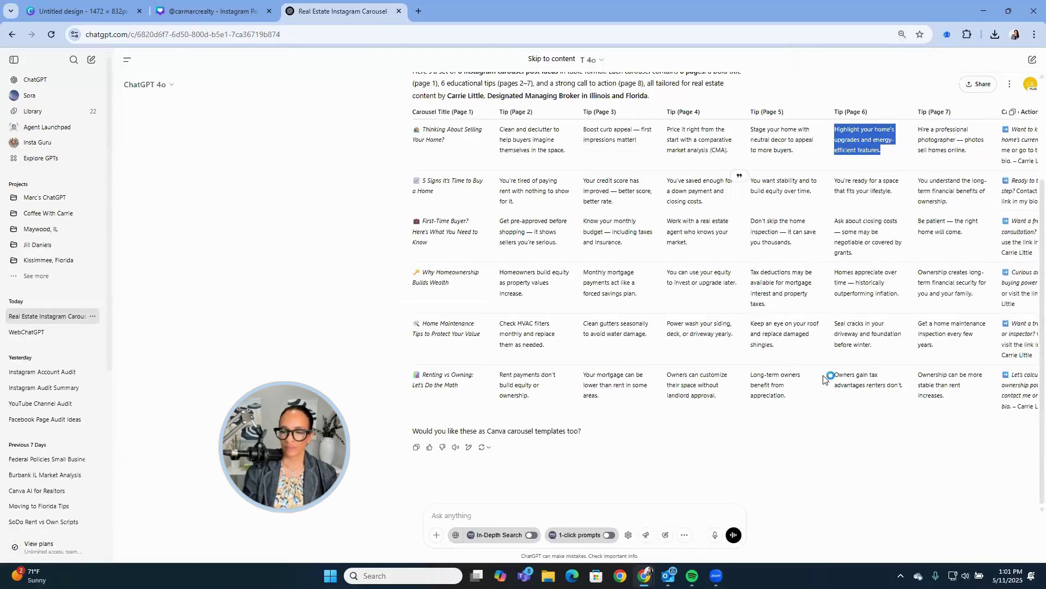
key(ctrl+minus)
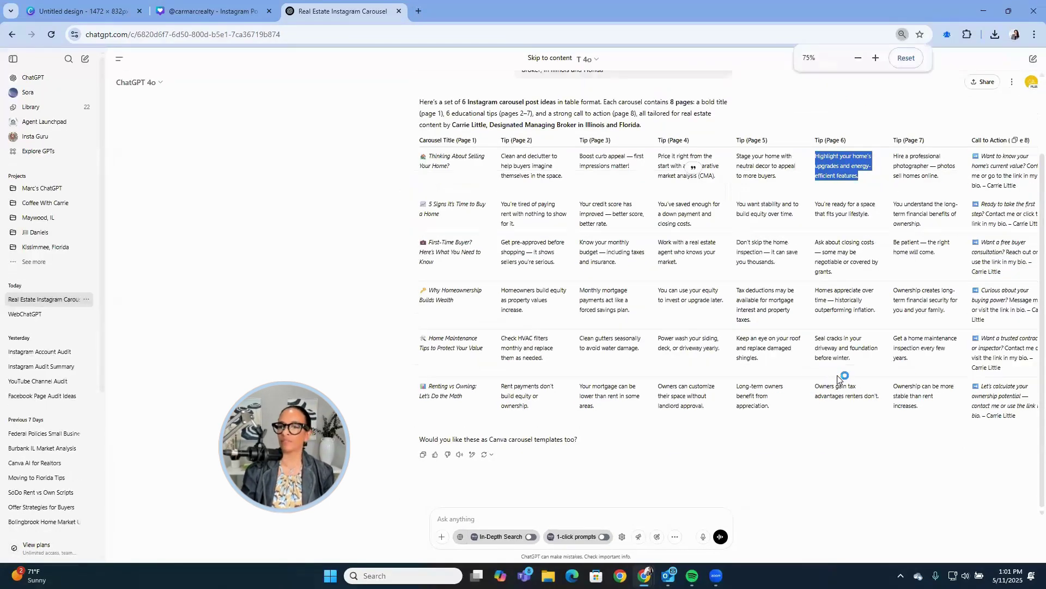
drag(938, 175, 888, 162)
click(253, 10)
scroll(672, 416, down, 4)
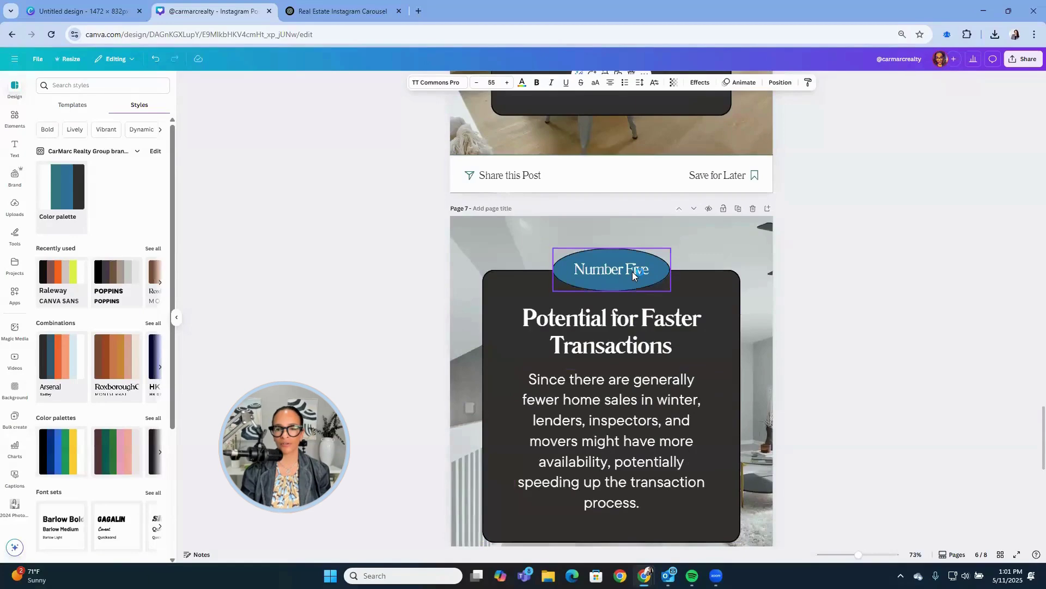
Change page 7's label from "Number Five" to "Number Six".
click(633, 271)
click(631, 270)
key(BackSpace)
key(BackSpace)
key(BackSpace)
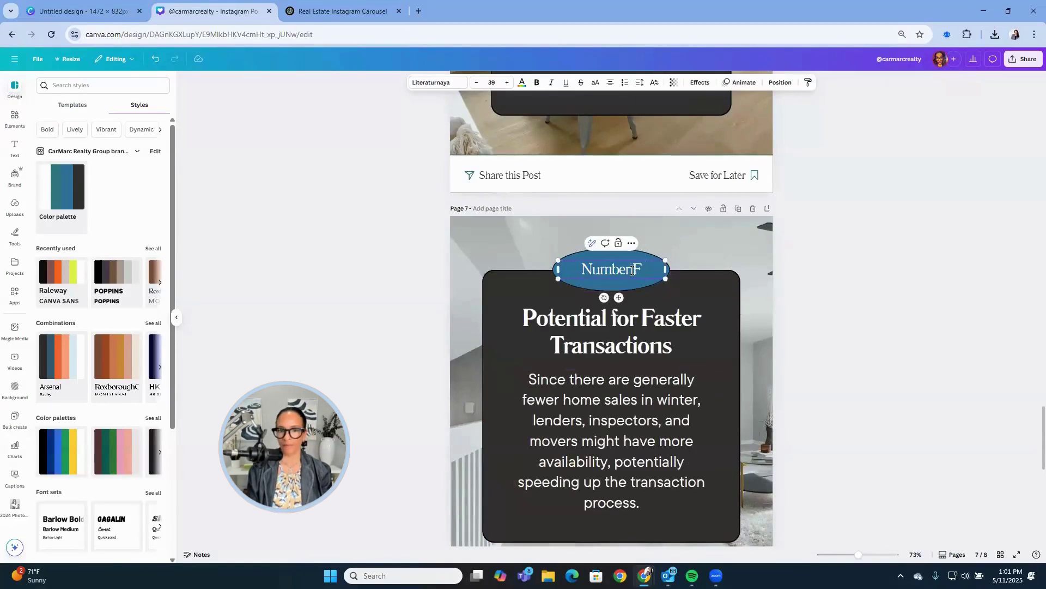
key(BackSpace)
text(Six)
Paste the photographer tip as page 7's body and retitle it "Professional photos are a must!".
click(595, 405)
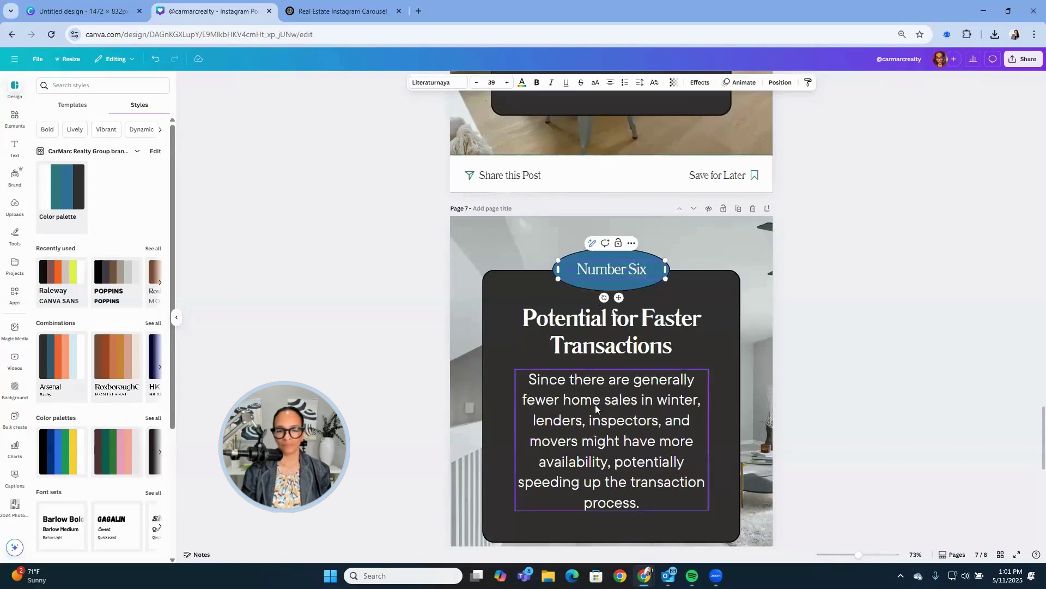
triple_click(595, 405)
text(Hire a professional photographer — photos sell homes online)
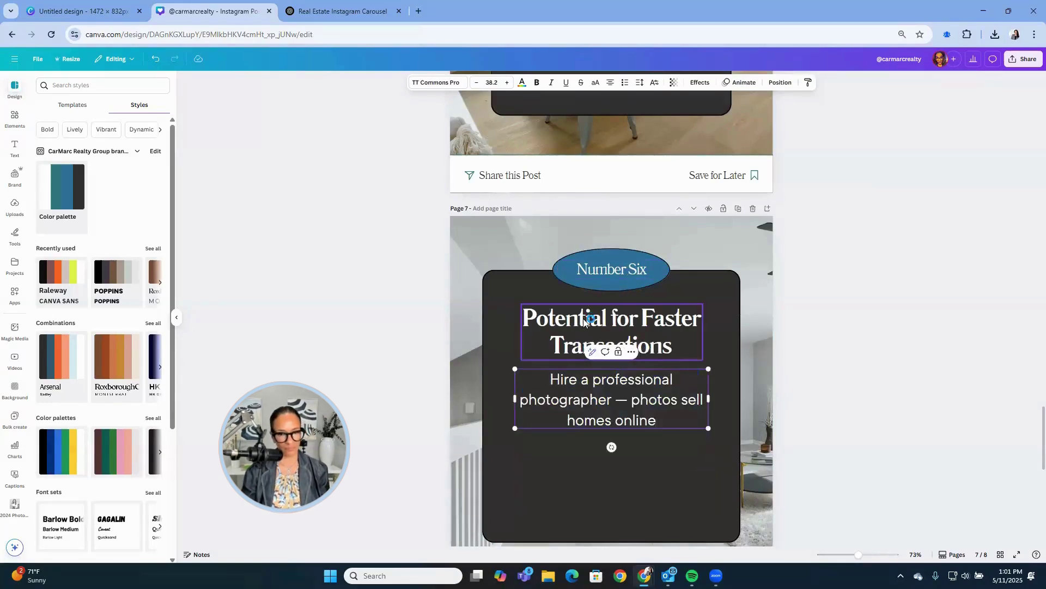
triple_click(584, 321)
text(P)
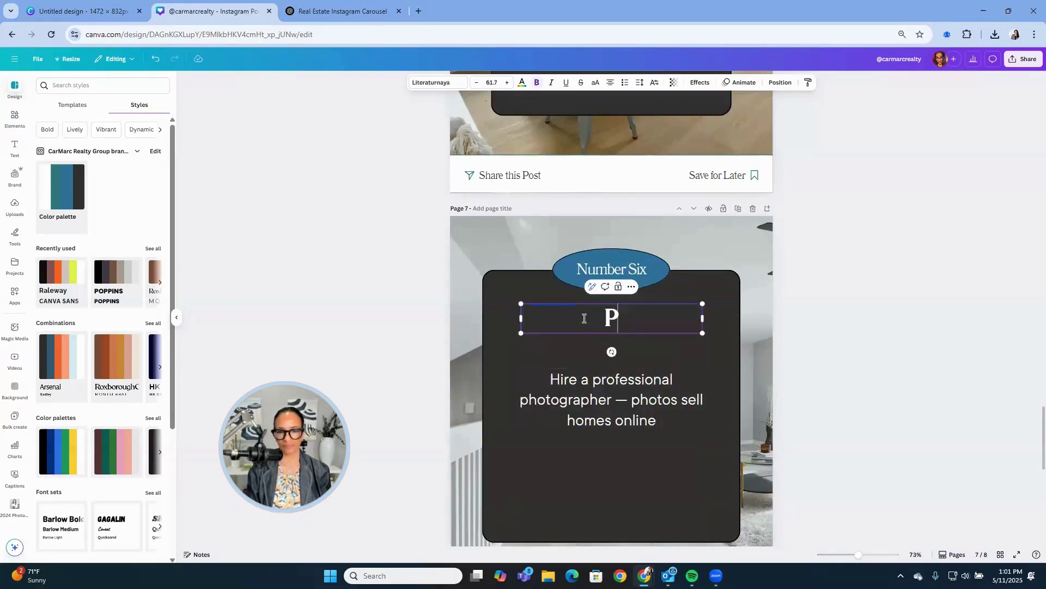
text(rofession)
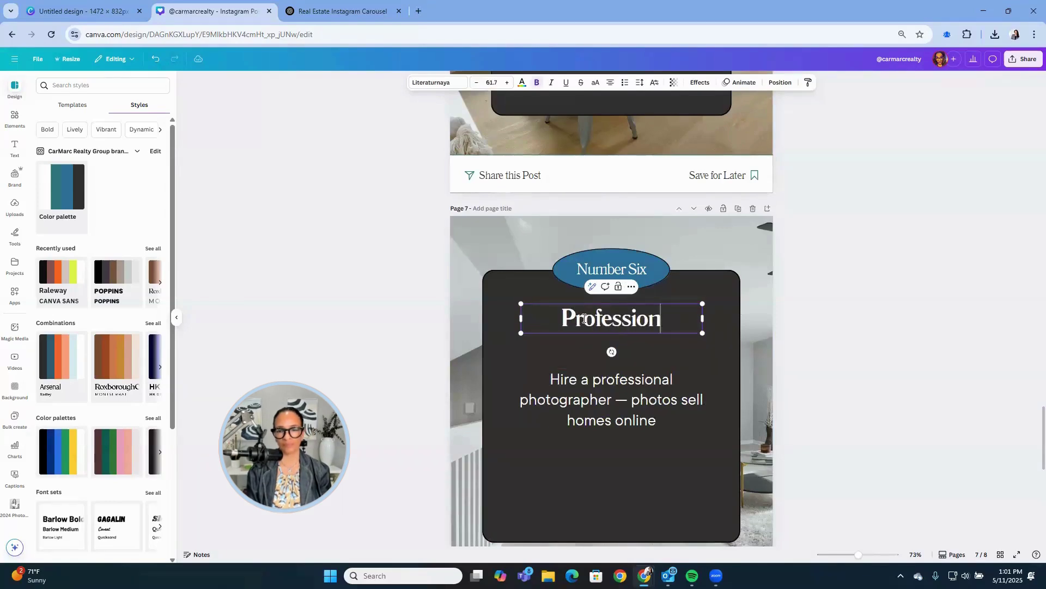
text(al photos are )
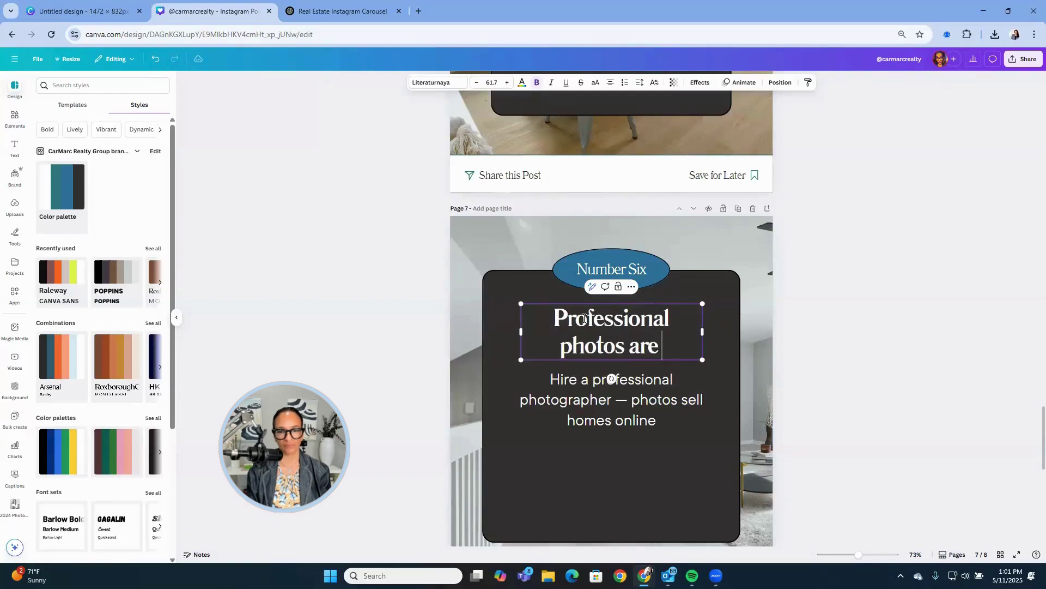
text(a must!)
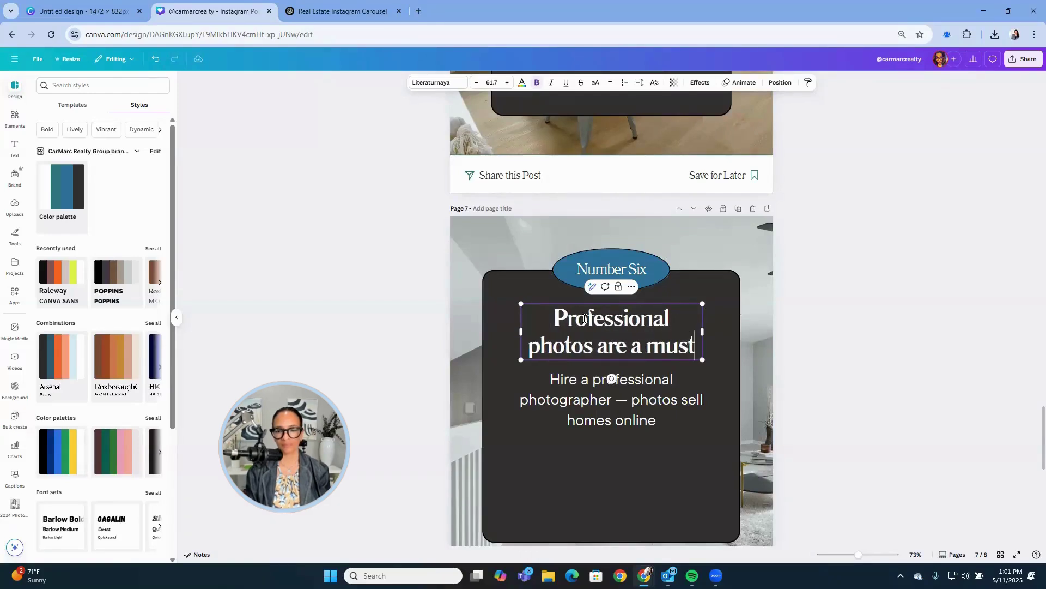
Enlarge page 7's body text to font size 55.
click(585, 376)
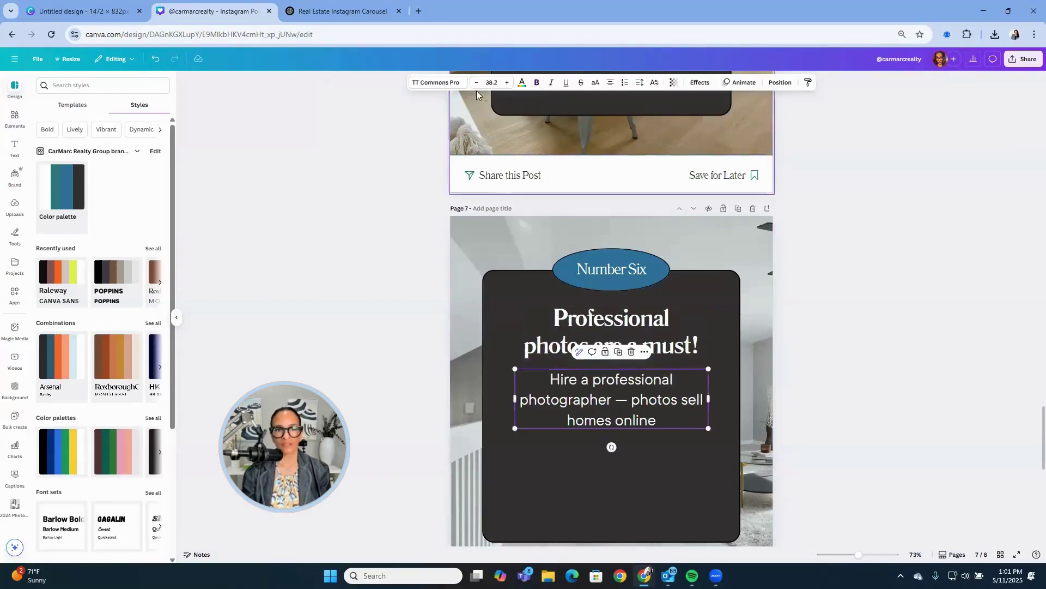
click(489, 82)
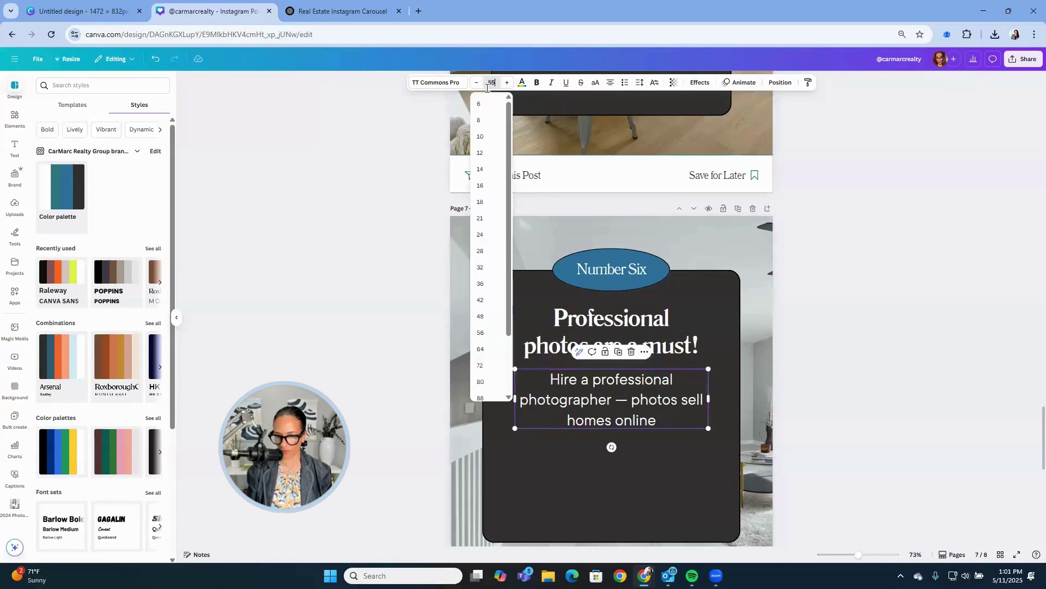
key(Return)
Copy the page 8 call to action from the ChatGPT table back into Canva.
click(343, 11)
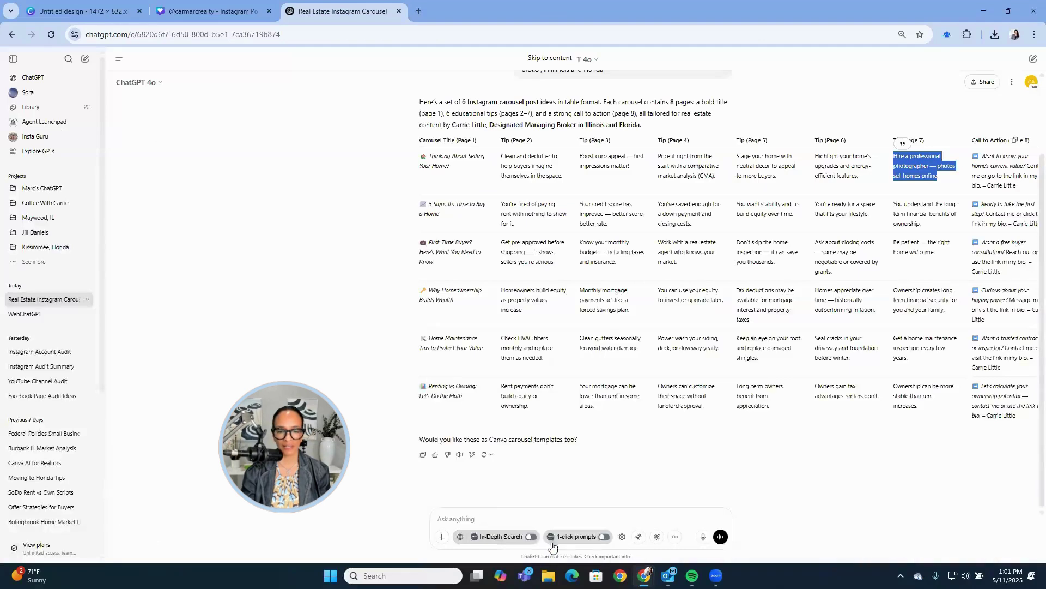
drag(1019, 189, 981, 158)
key(ctrl+c)
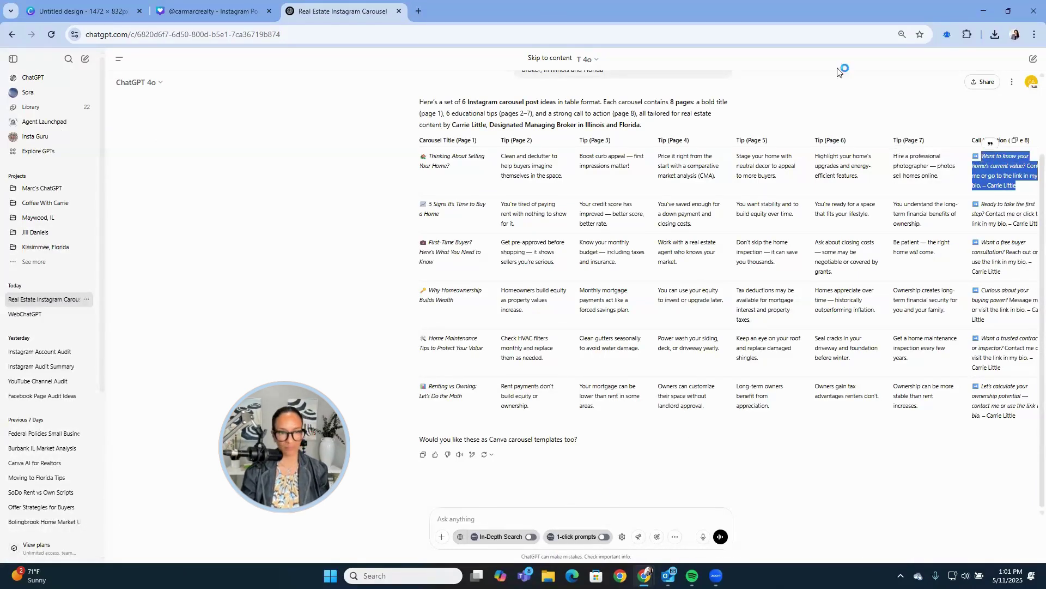
click(213, 10)
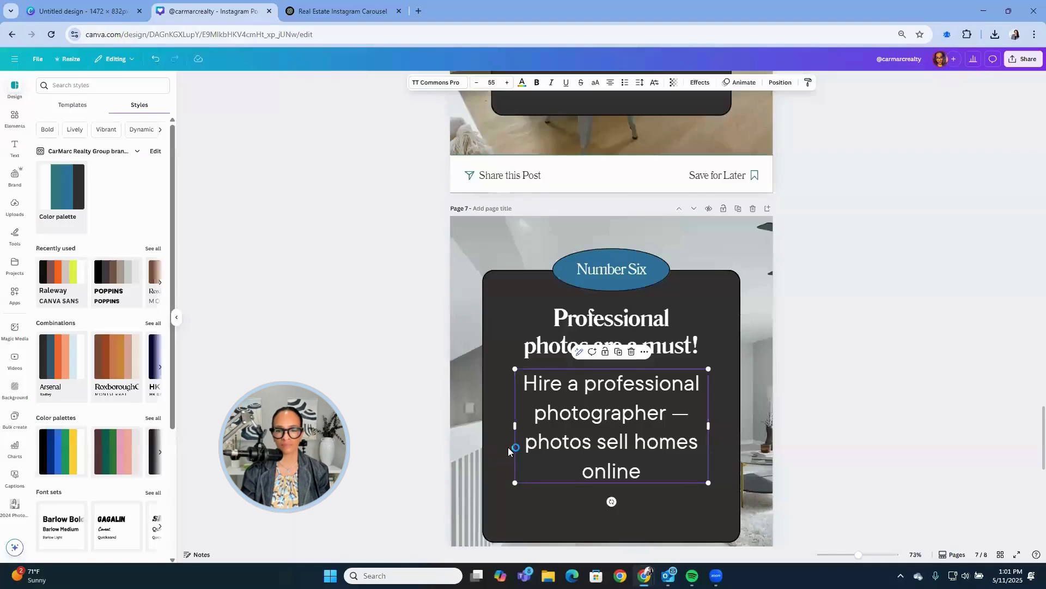
Replace page 8's placeholder text with the pasted home-value call to action.
scroll(616, 445, down, 8)
click(614, 444)
scroll(615, 444, down, 2)
double_click(611, 358)
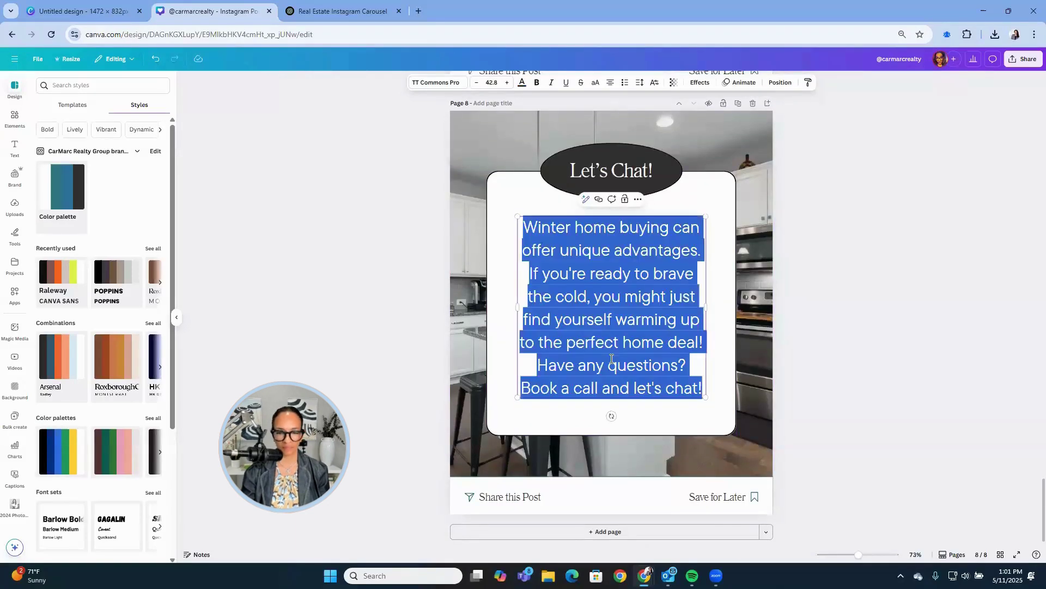
key(ctrl+v)
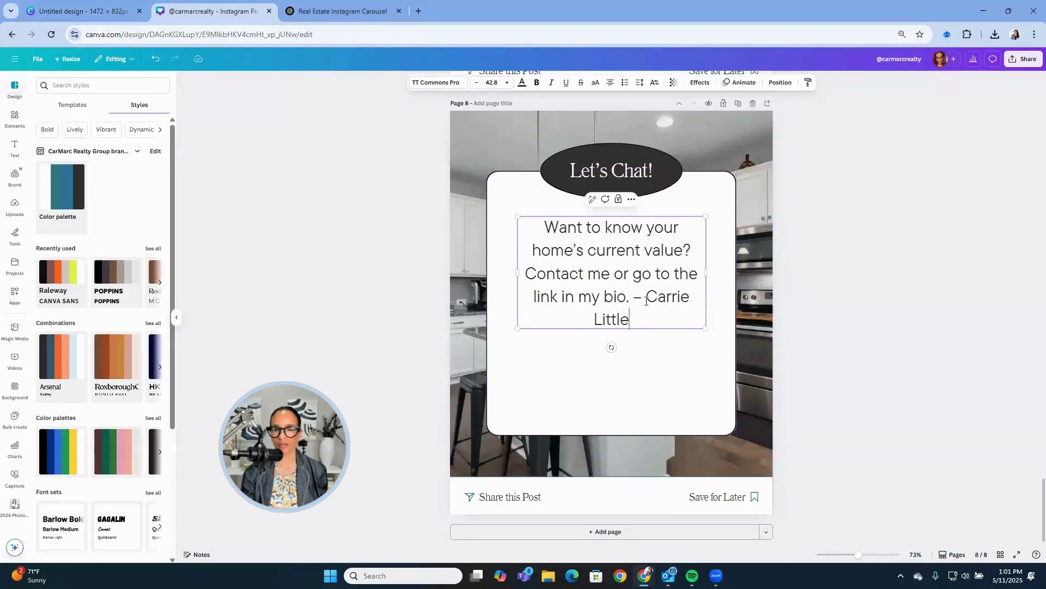
Sign it with the agent's name, "Designated Managing Broker", and her phone number below.
key(Return)
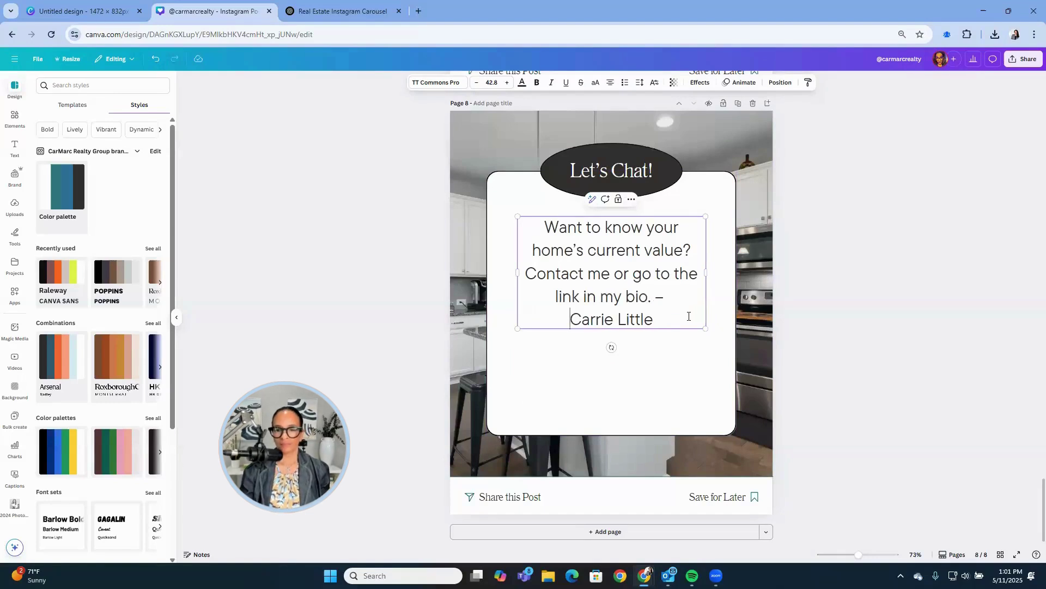
text(, D)
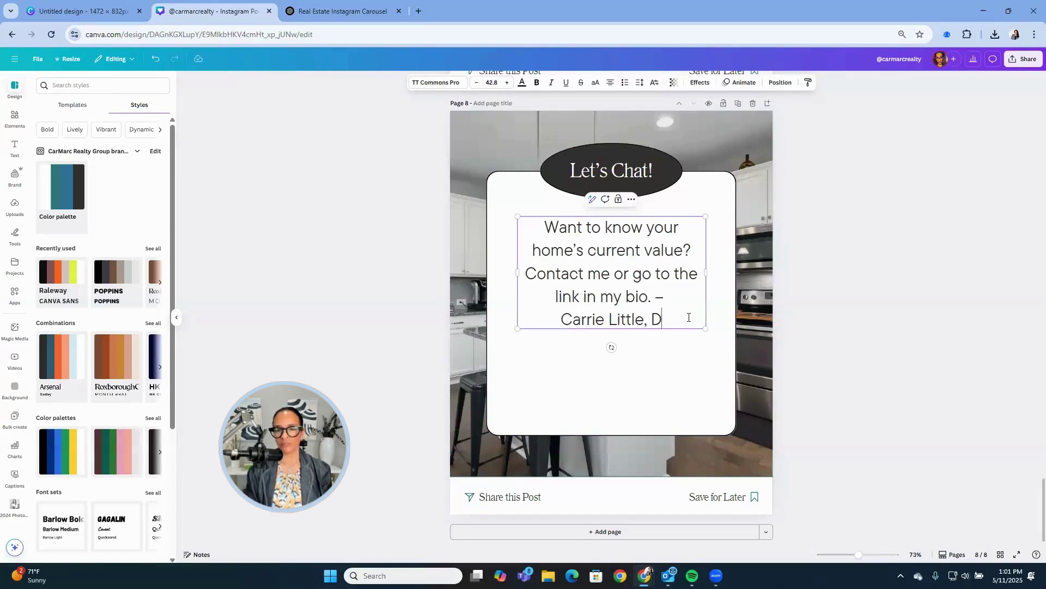
text(esignated Ma)
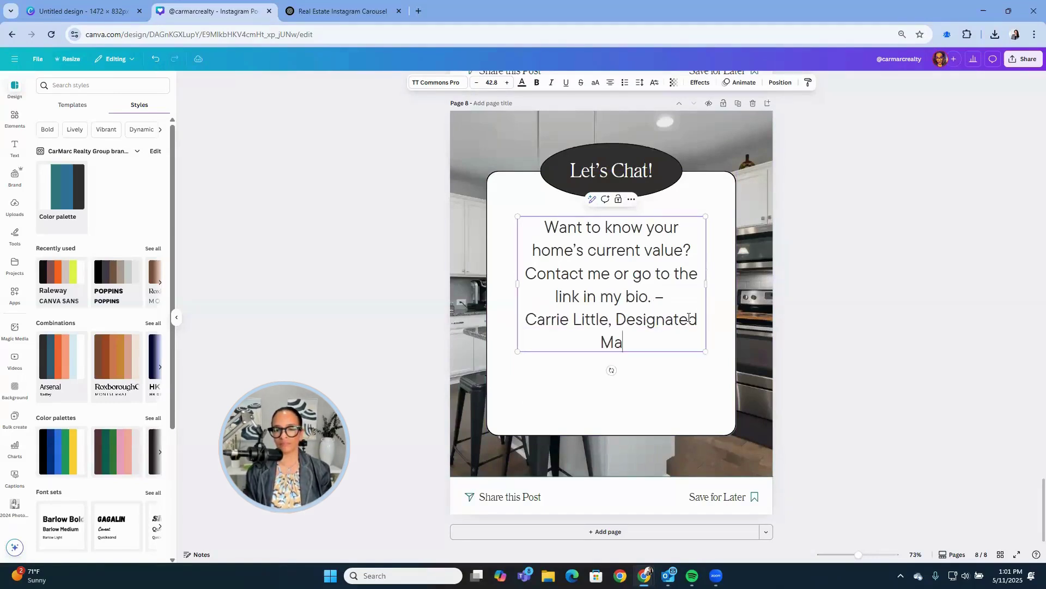
text(ing)
key(BackSpace)
key(BackSpace)
key(BackSpace)
text(nag)
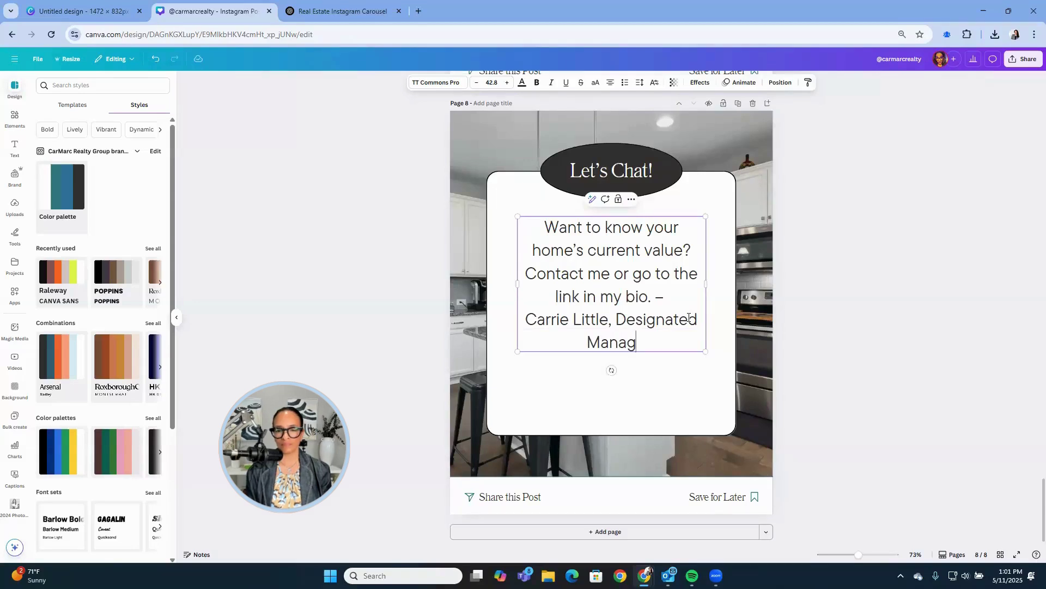
text(ing broker)
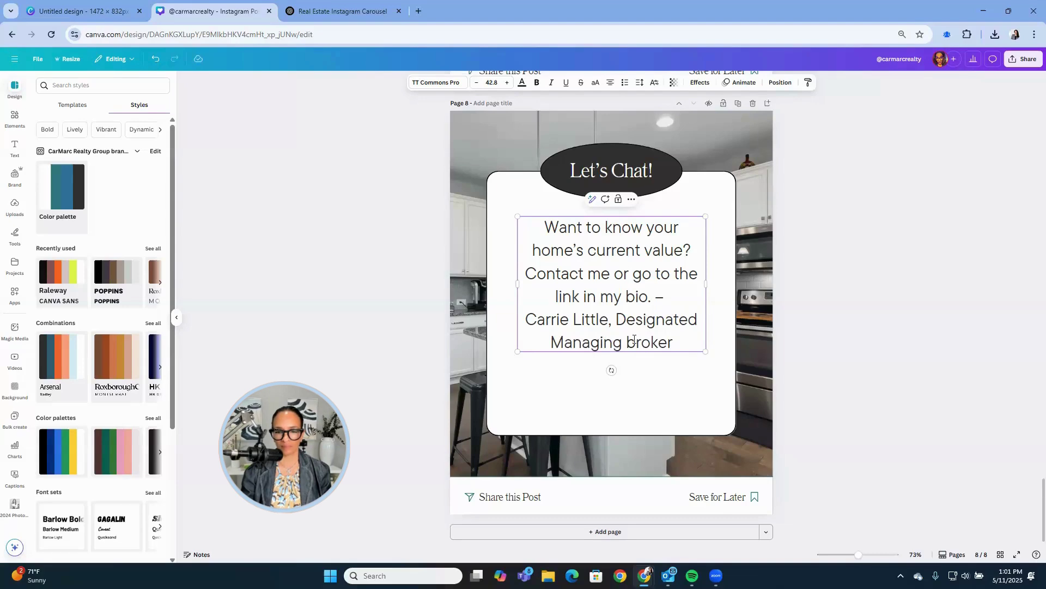
drag(634, 339, 624, 339)
text(B)
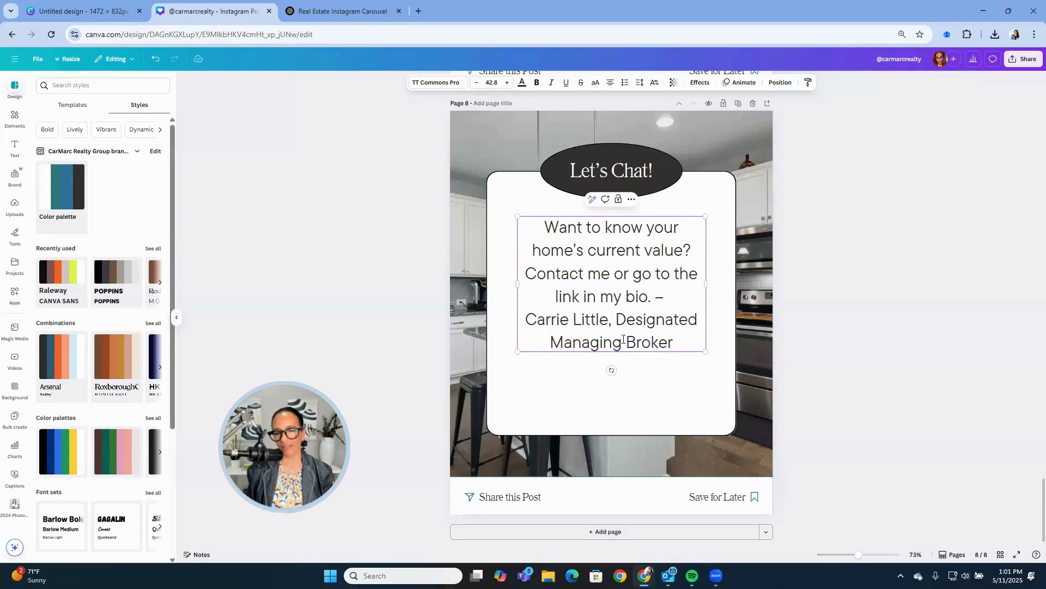
key(Return)
key(Return)
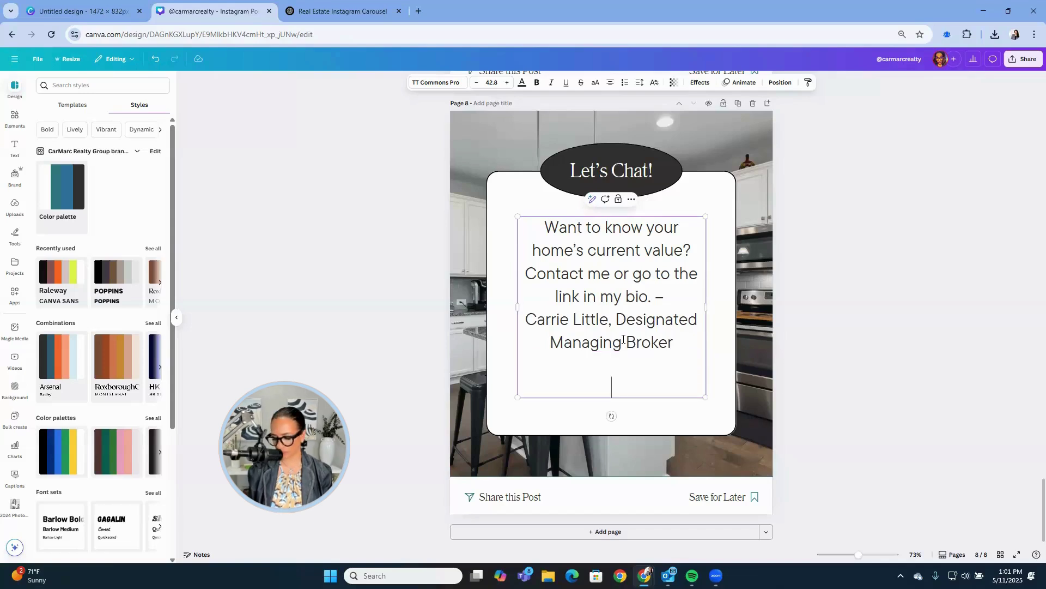
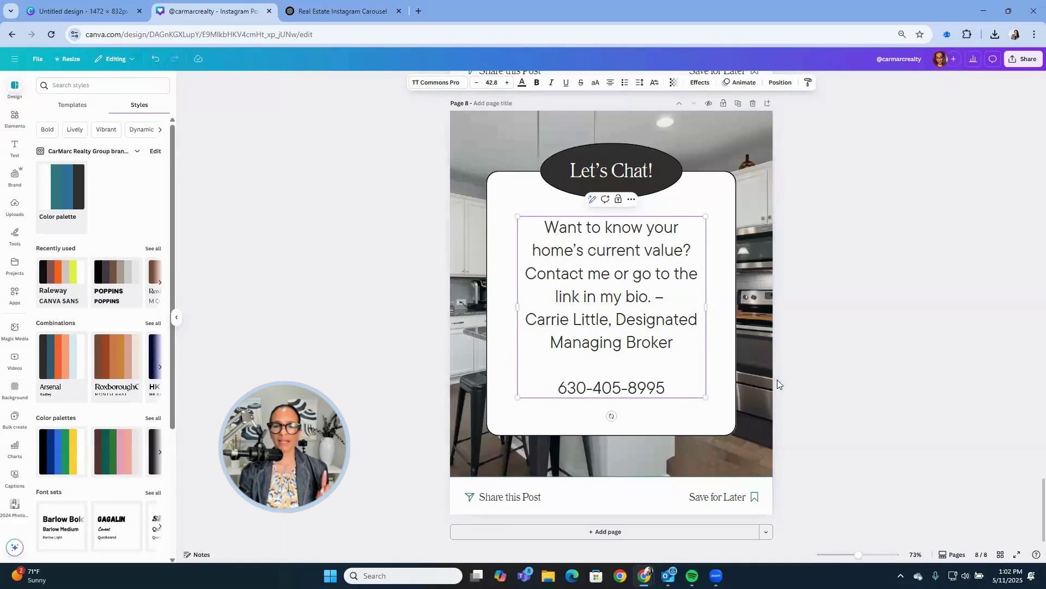
Add the CARMARC Realty Group brand logo, shrunk, beneath the phone number on page 8.
click(799, 381)
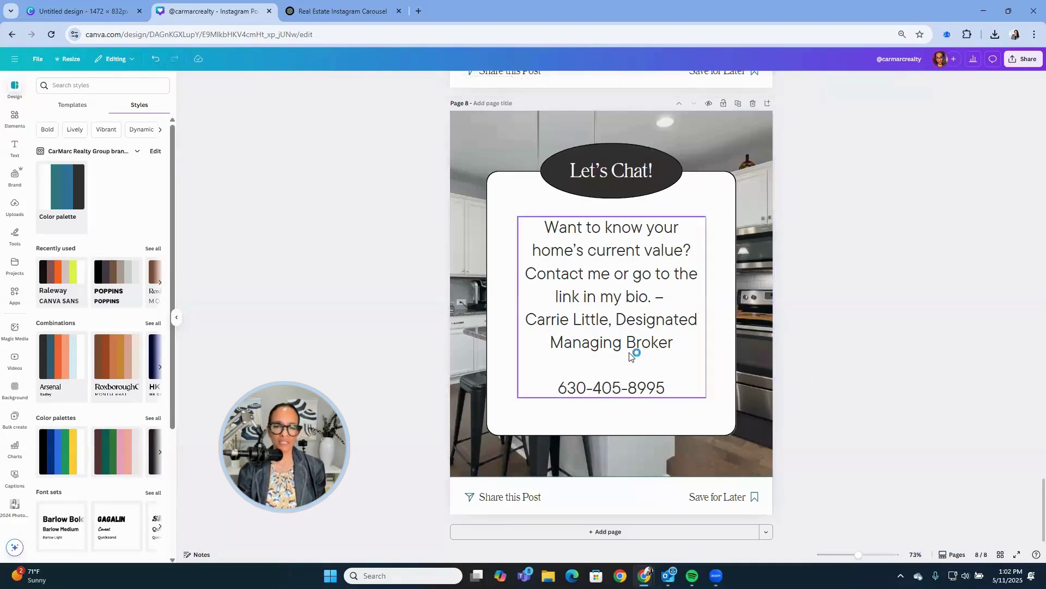
click(660, 298)
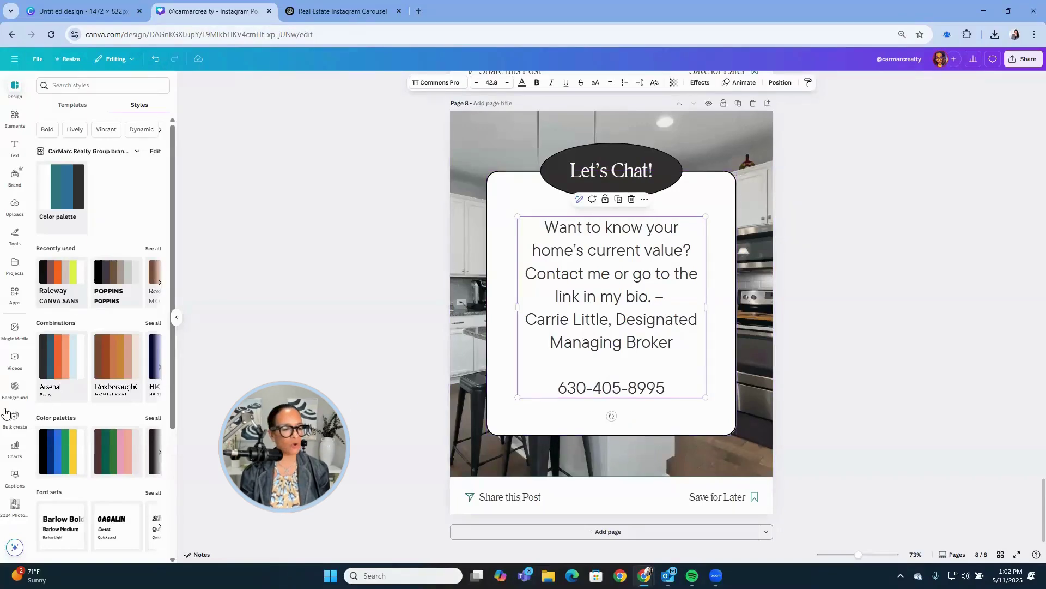
scroll(4, 413, down, 4)
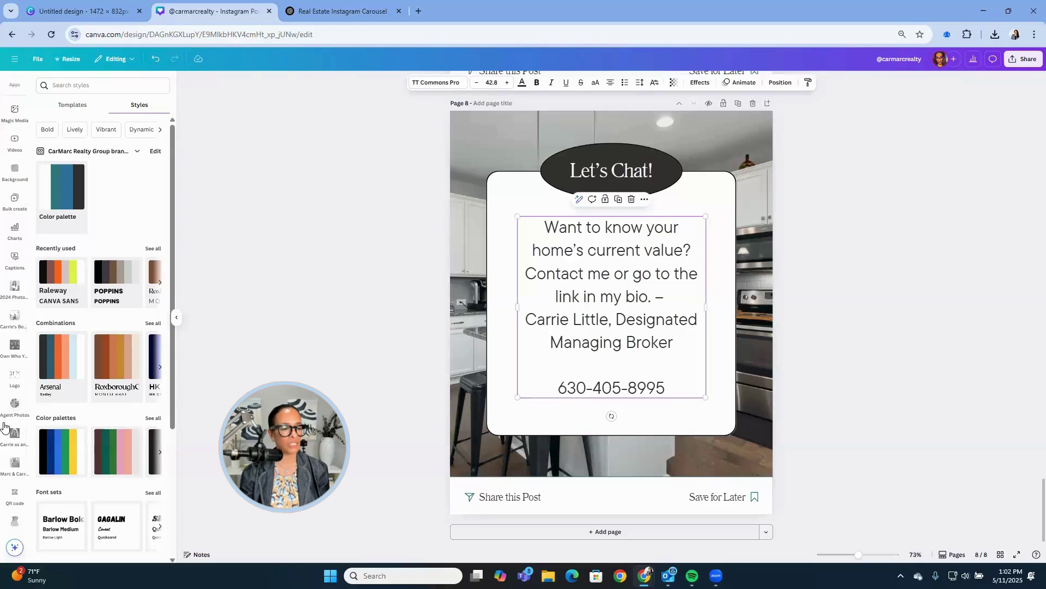
scroll(19, 405, down, 2)
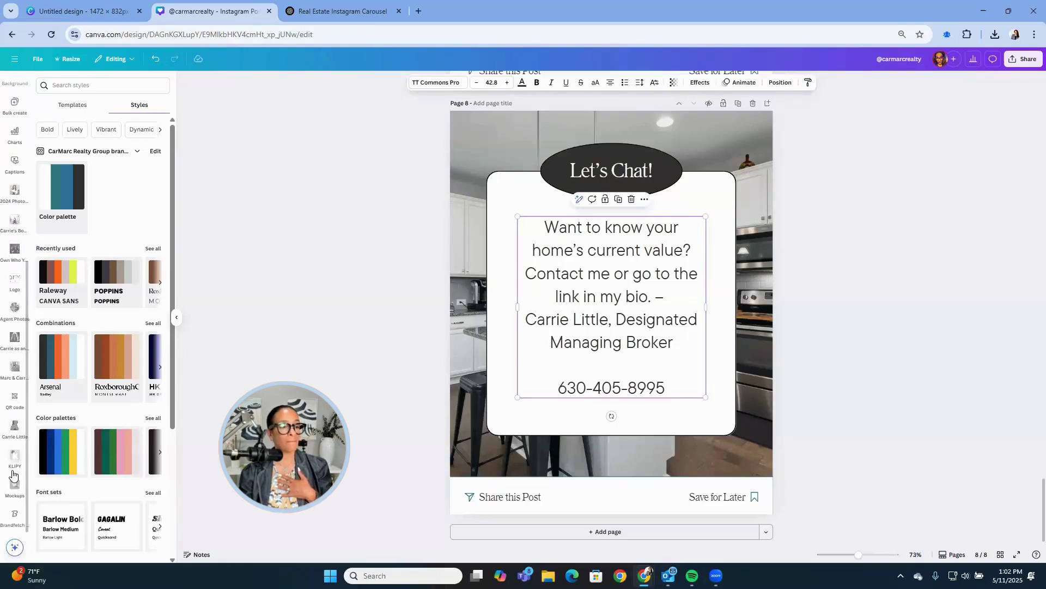
click(14, 279)
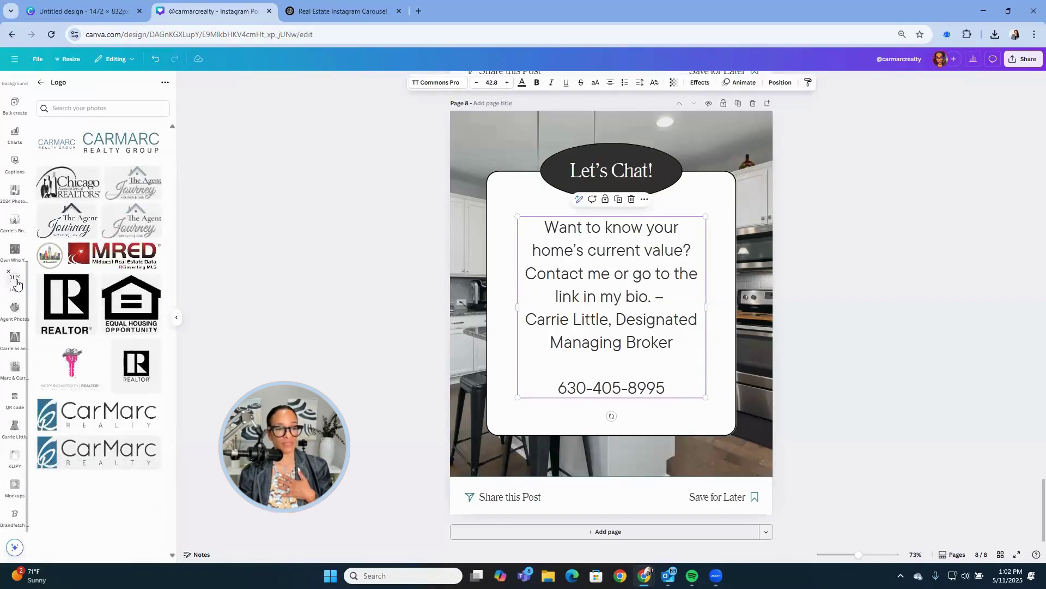
drag(99, 146, 500, 293)
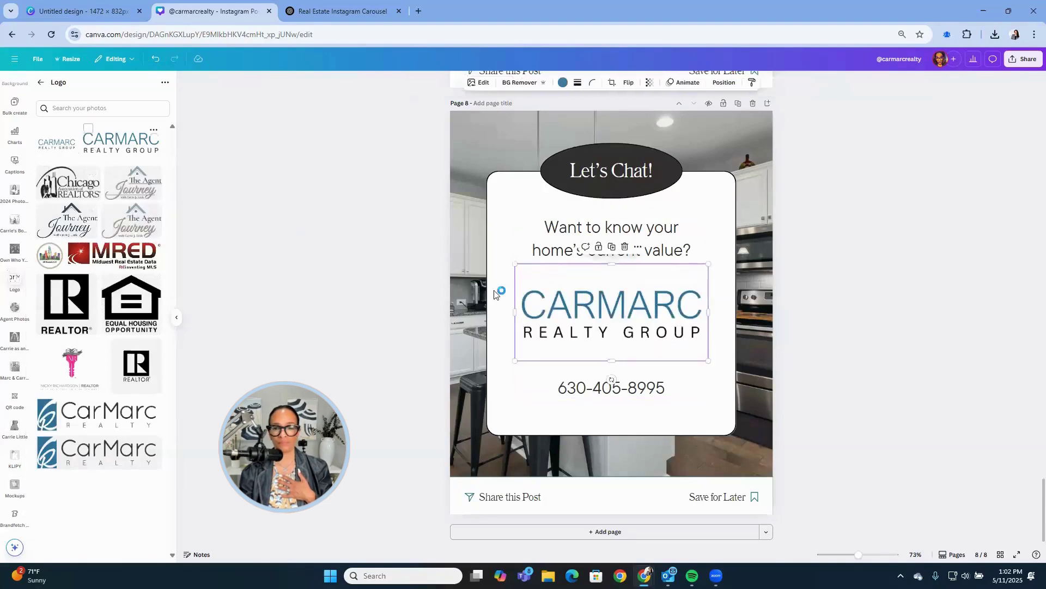
double_click(609, 311)
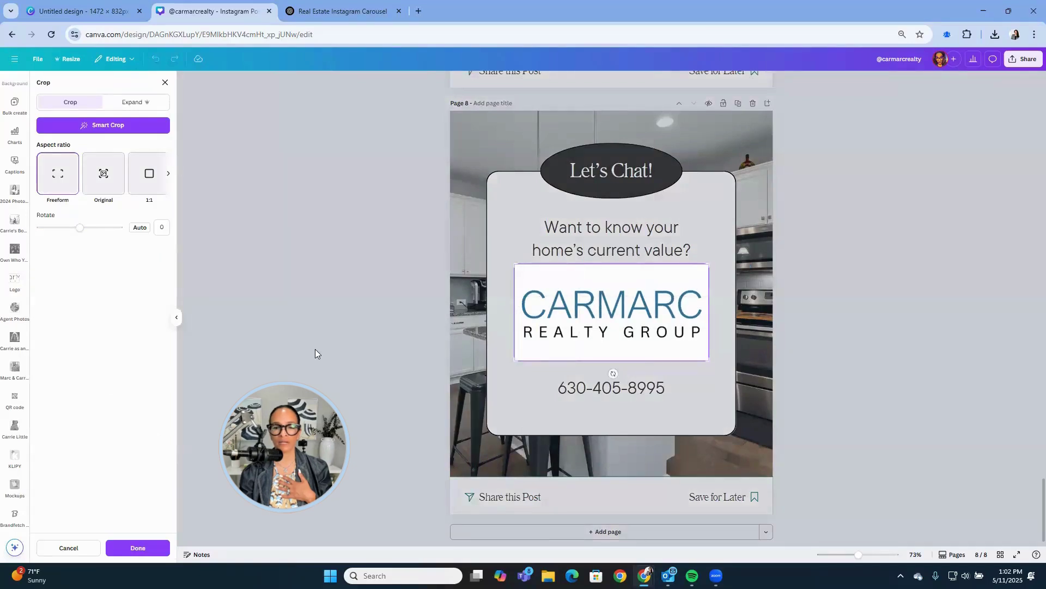
click(350, 358)
drag(514, 264, 596, 436)
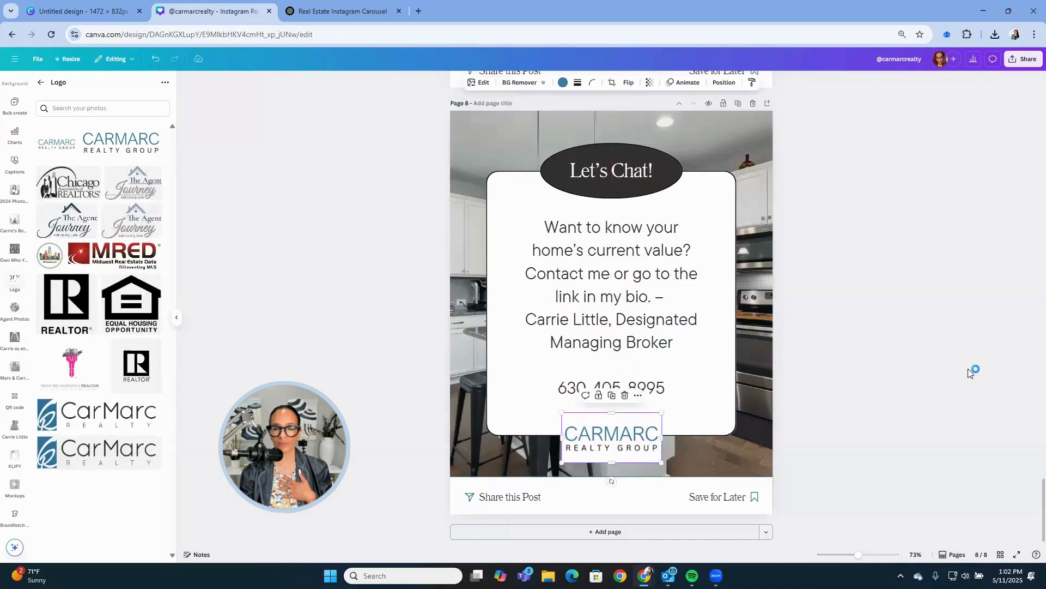
click(978, 362)
Set the page 3 curb appeal tip to font size 55.
scroll(928, 402, up, 9)
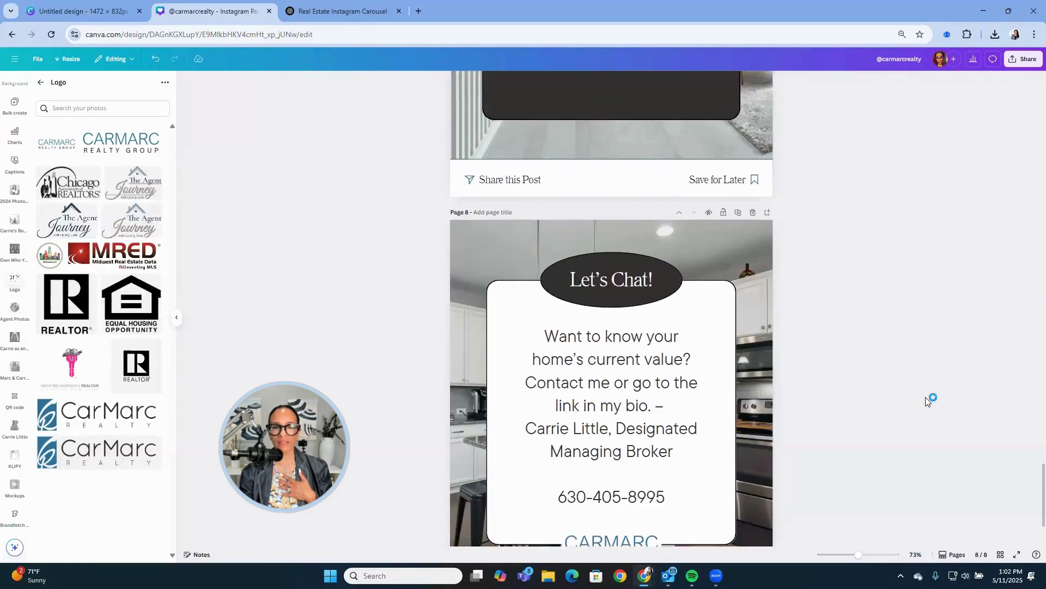
scroll(928, 402, up, 15)
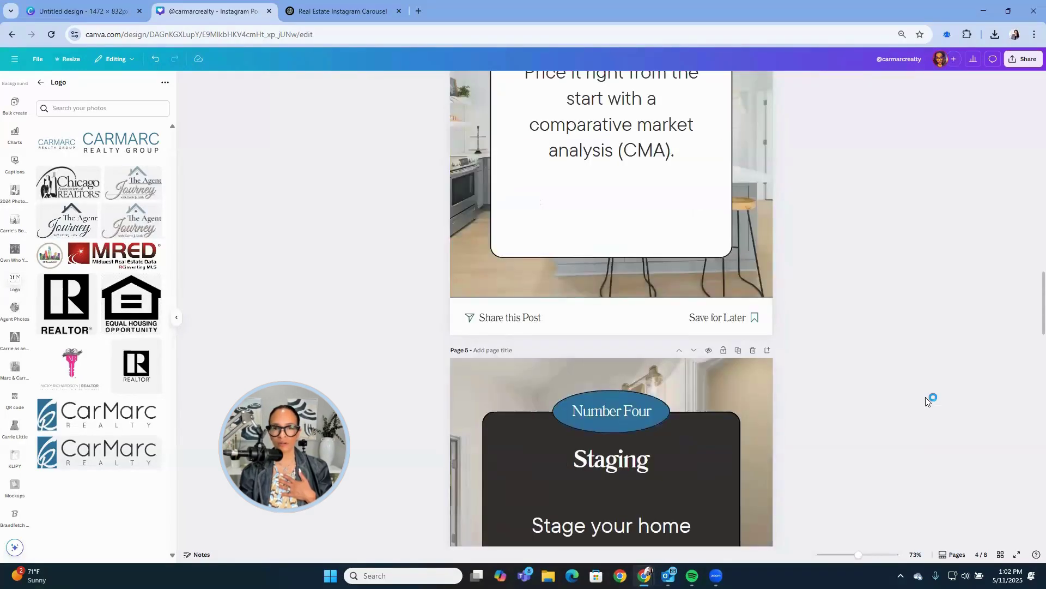
scroll(928, 401, up, 12)
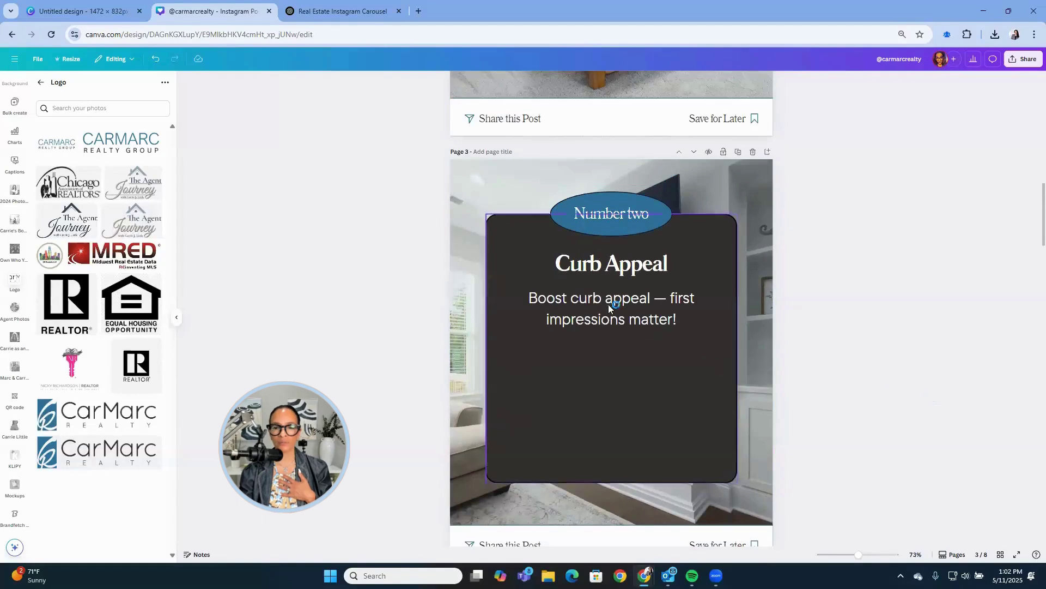
click(608, 304)
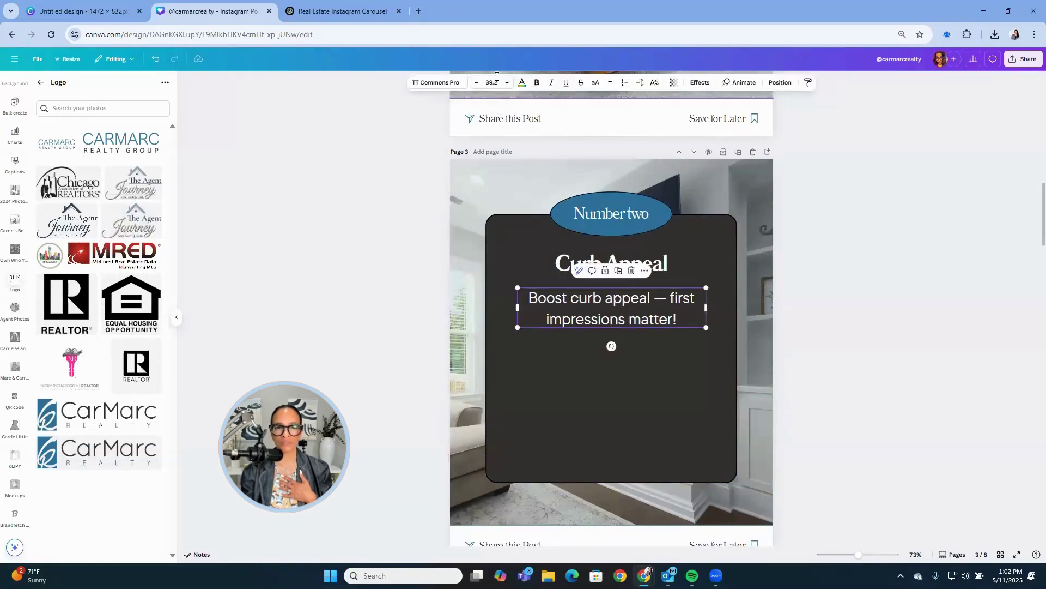
click(494, 78)
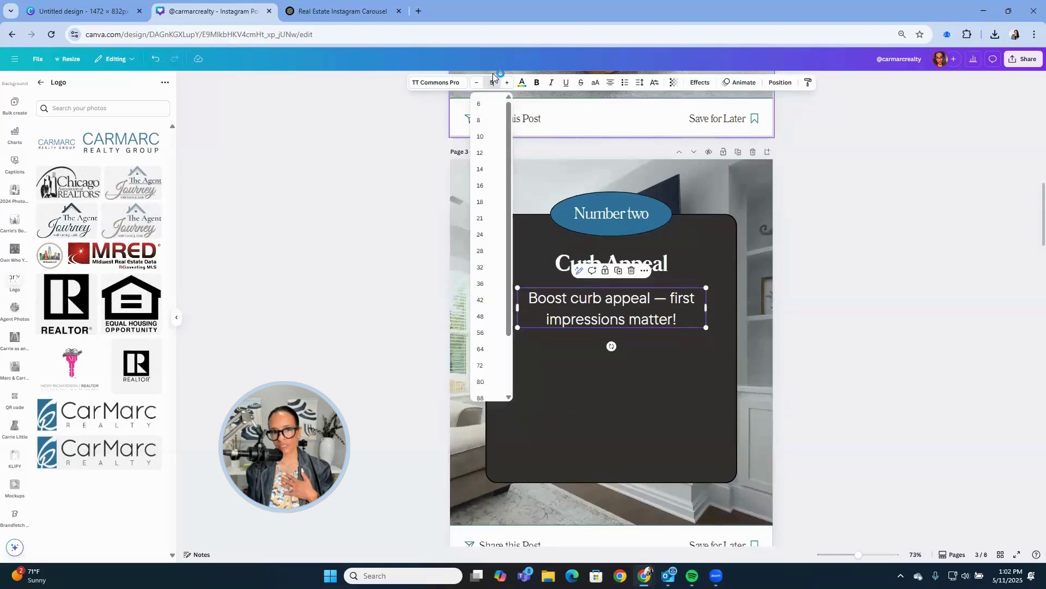
text(55)
key(Return)
click(827, 219)
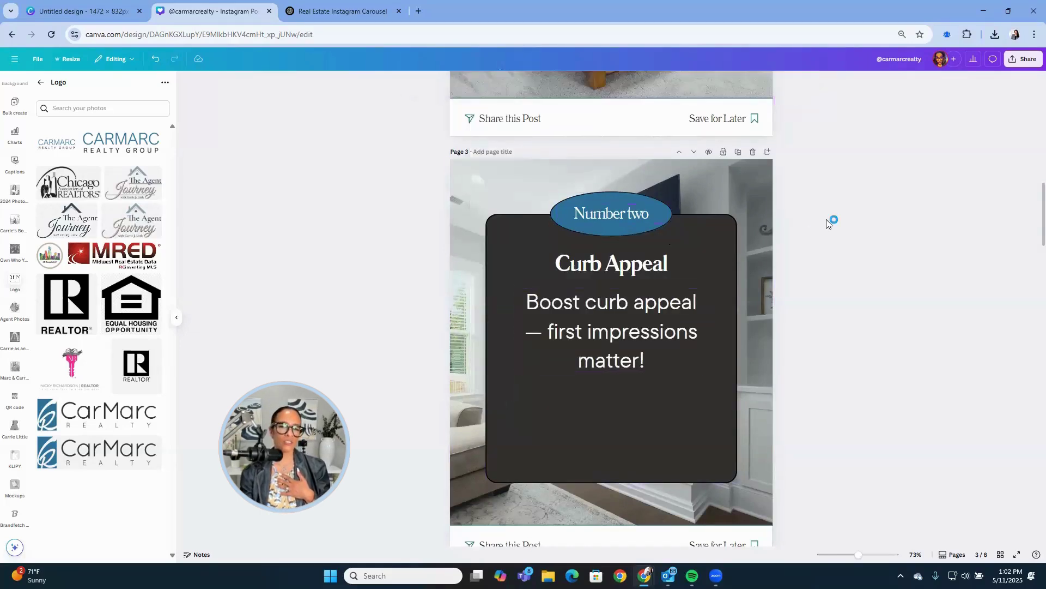
Set the page 2 declutter tip to font size 70.
scroll(826, 221, up, 5)
scroll(826, 223, up, 2)
click(608, 245)
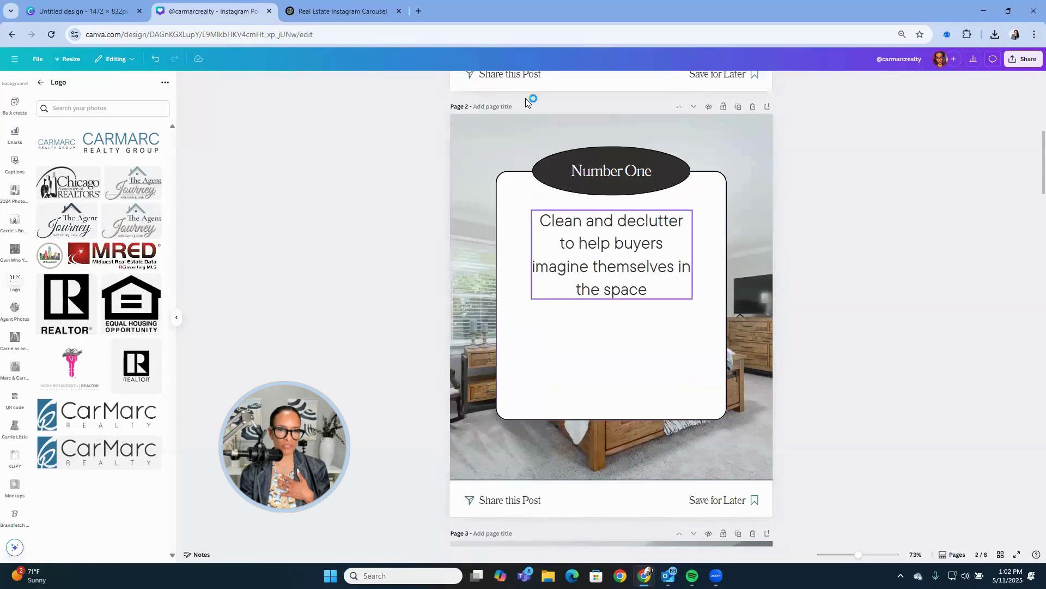
click(491, 81)
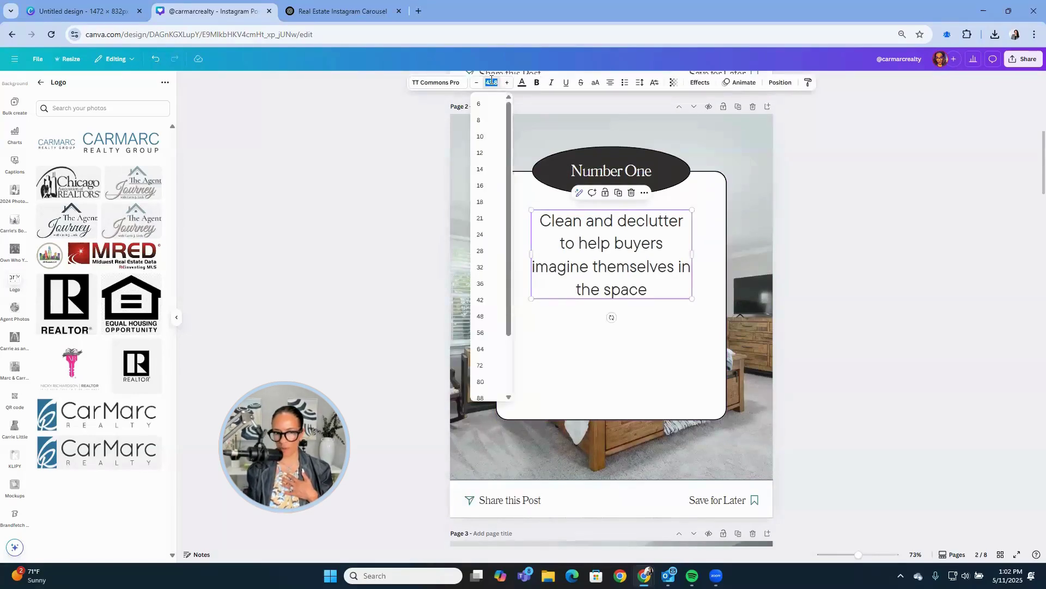
text(70)
key(Return)
click(910, 302)
scroll(910, 302, up, 5)
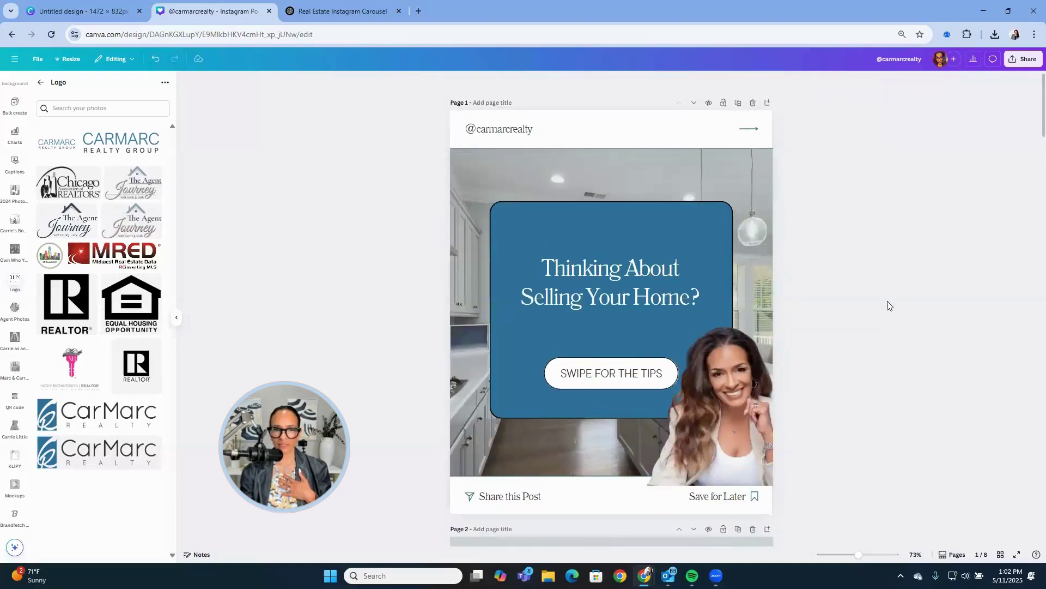
Place the CARMARC Realty Group logo centred at the top of page 1's blue box.
click(129, 150)
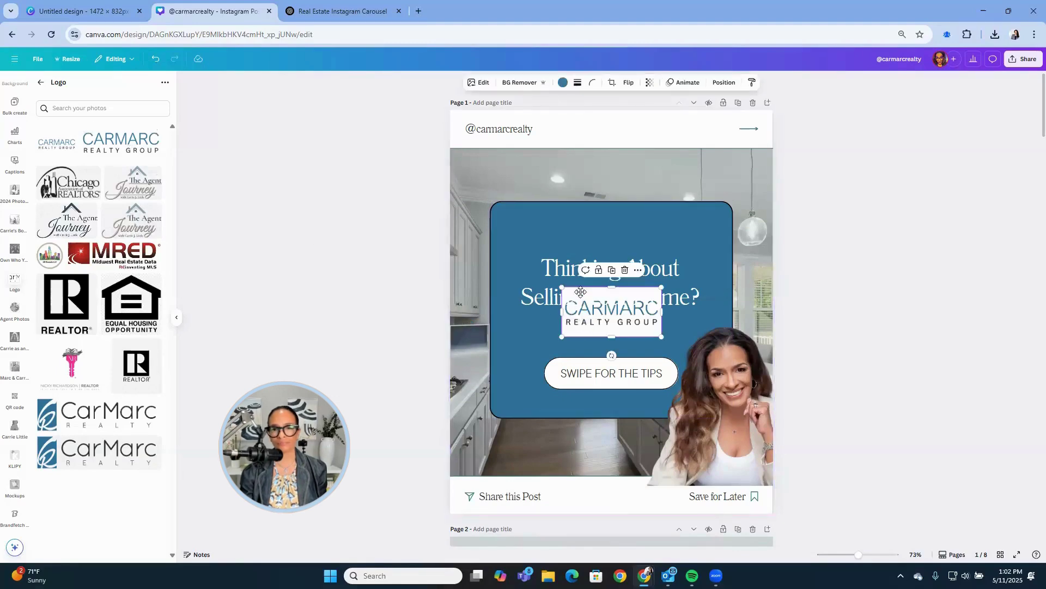
drag(581, 293, 580, 225)
click(868, 243)
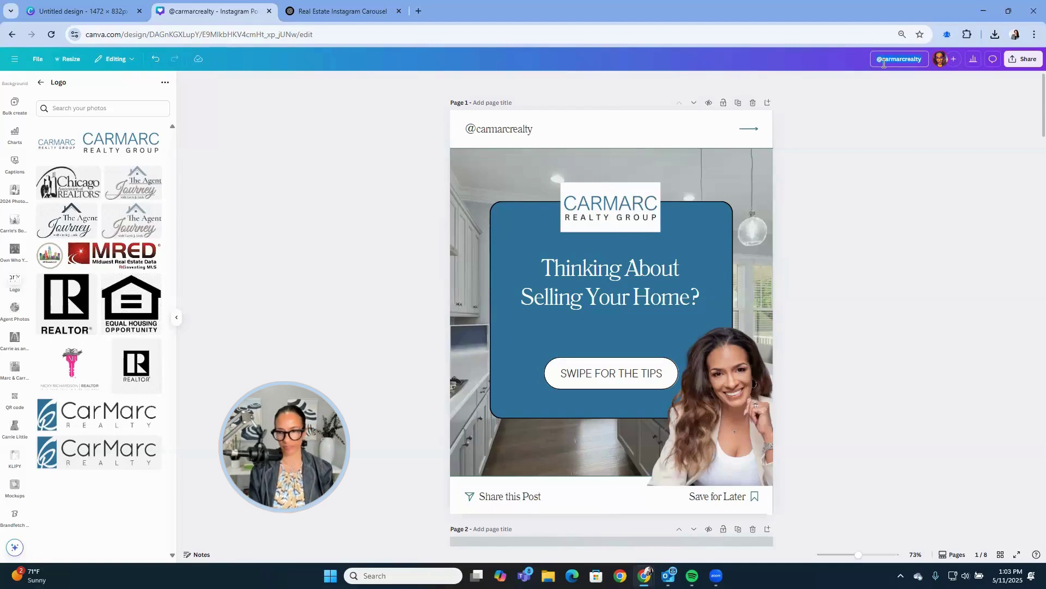
Rename the design to 'Carmarc and carrie template'.
click(884, 64)
text(C)
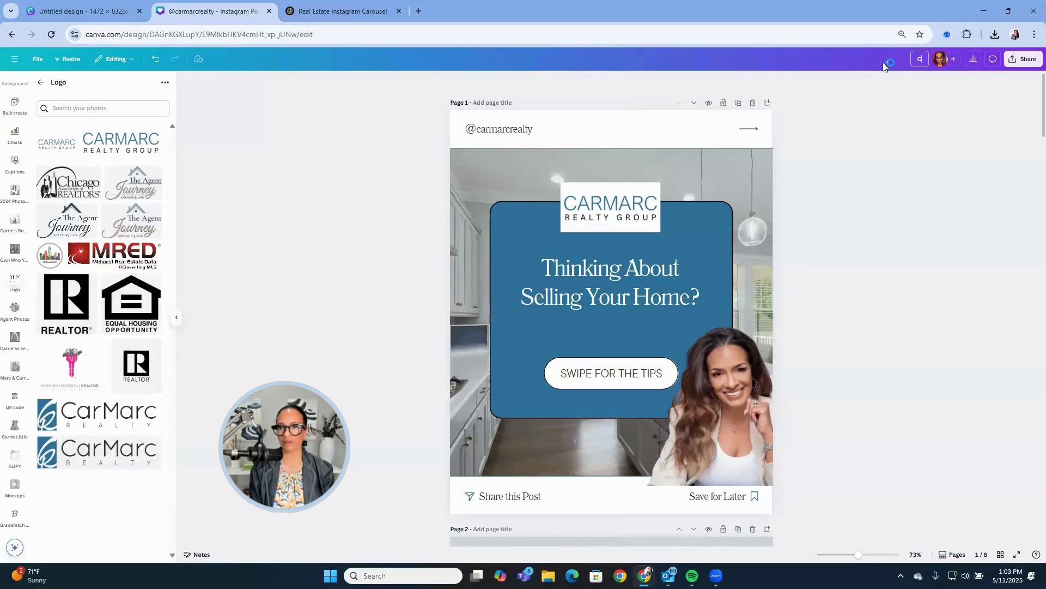
text(armarc a)
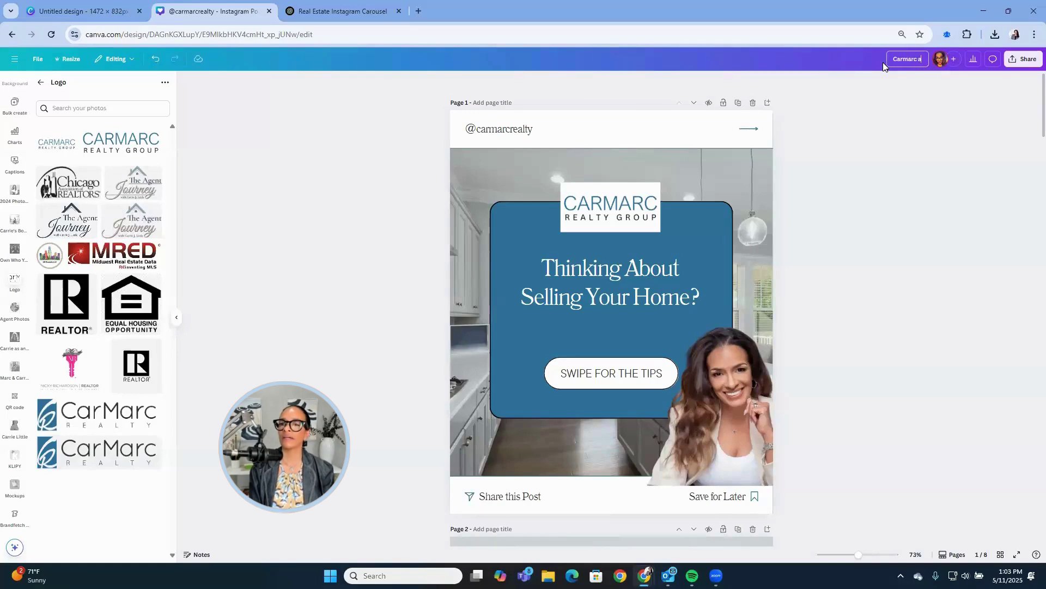
text(nd acrrie temp)
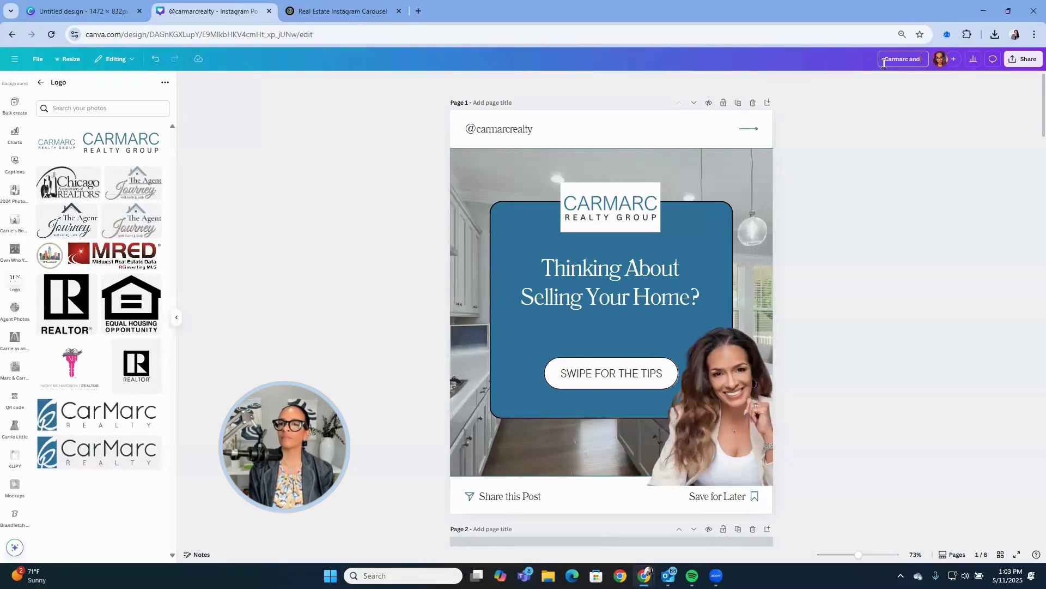
text(late)
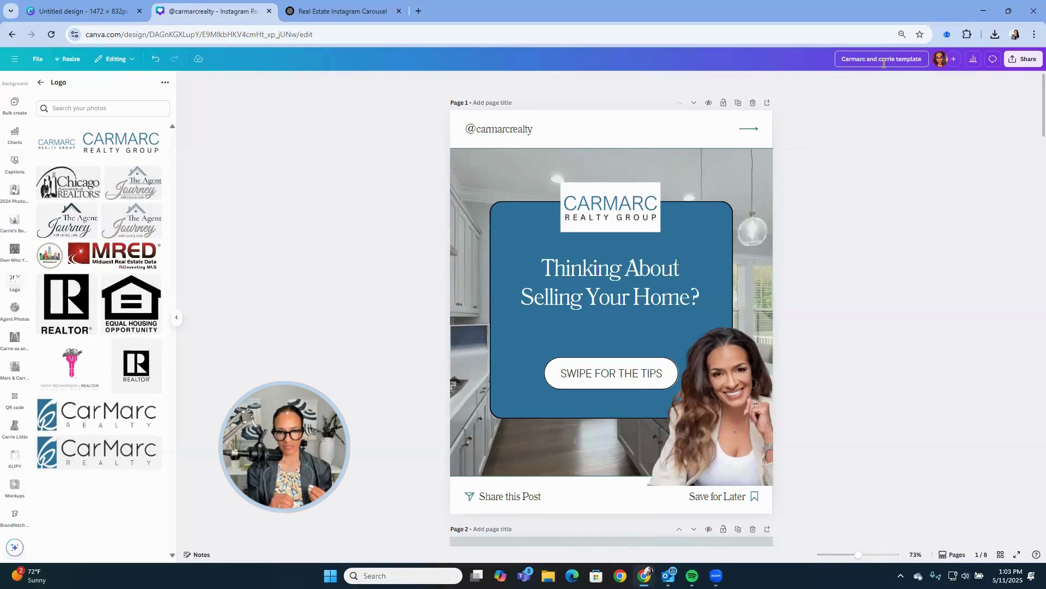
click(899, 289)
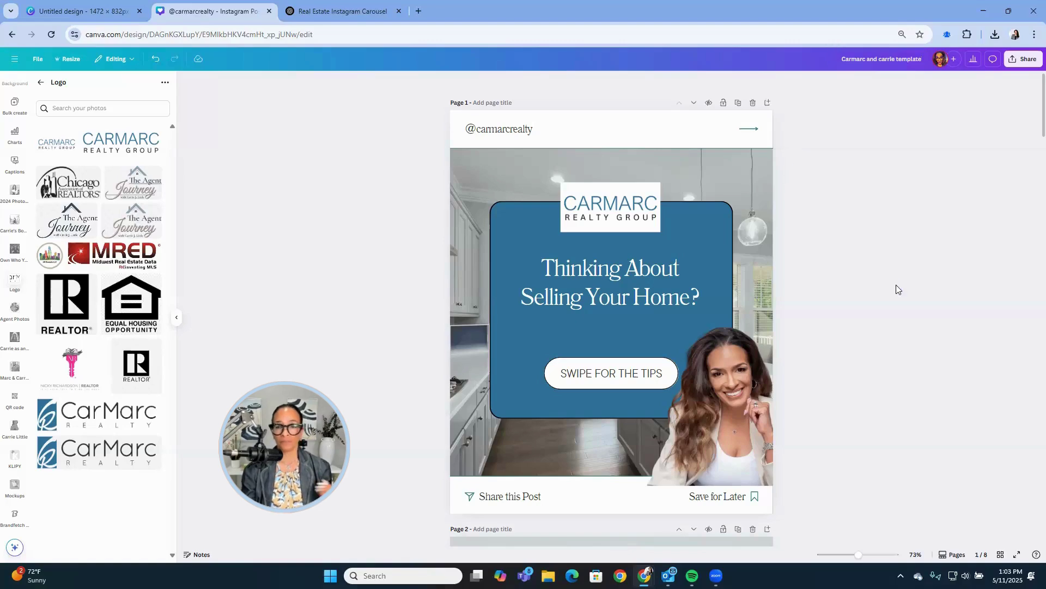
Capitalise page 3's label to read "Number Two".
scroll(898, 289, down, 7)
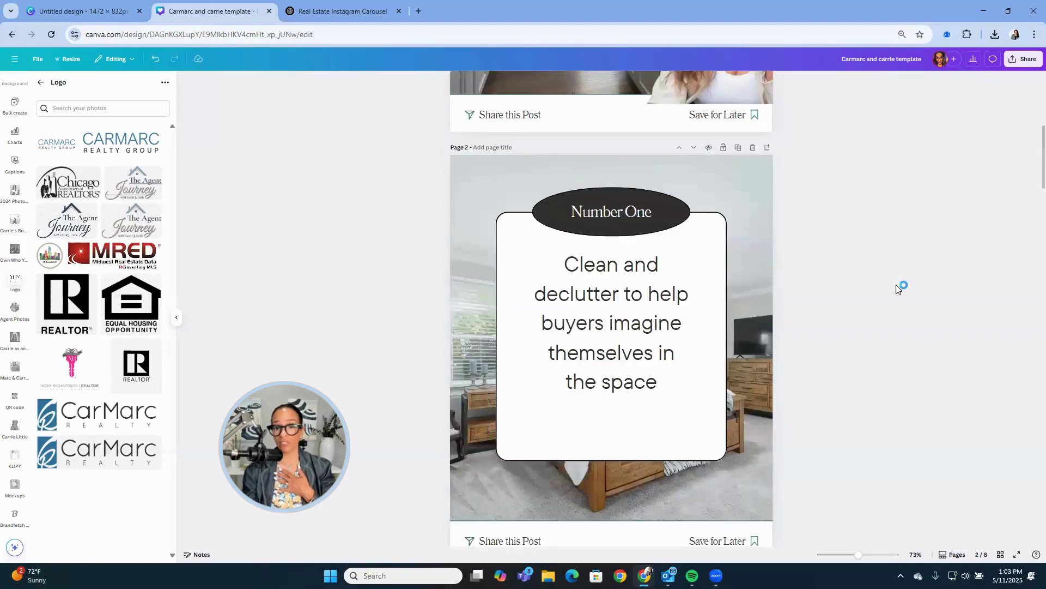
scroll(898, 289, down, 7)
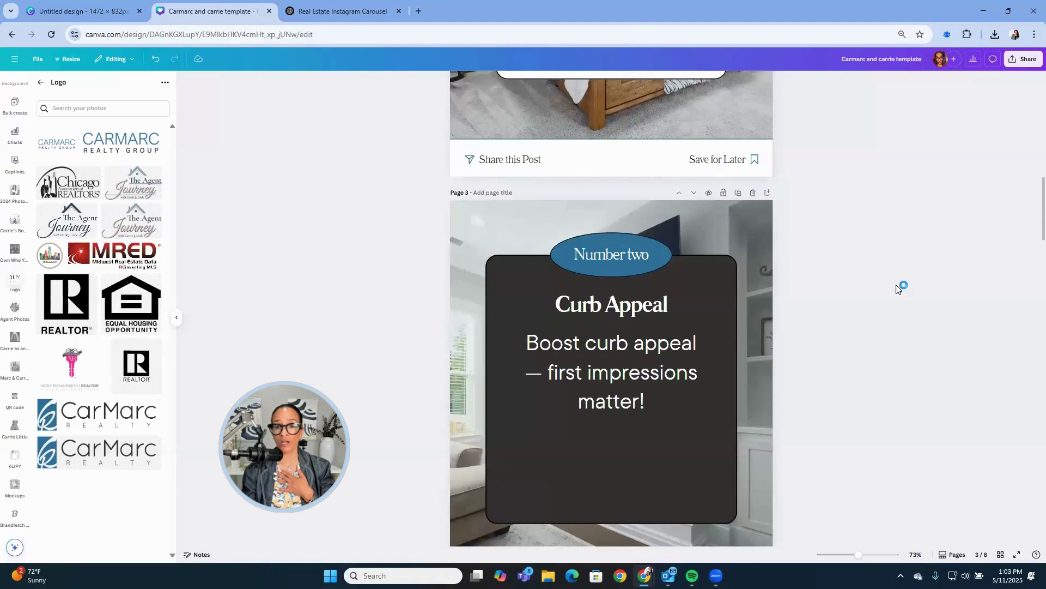
scroll(897, 286, up, 5)
scroll(897, 285, down, 6)
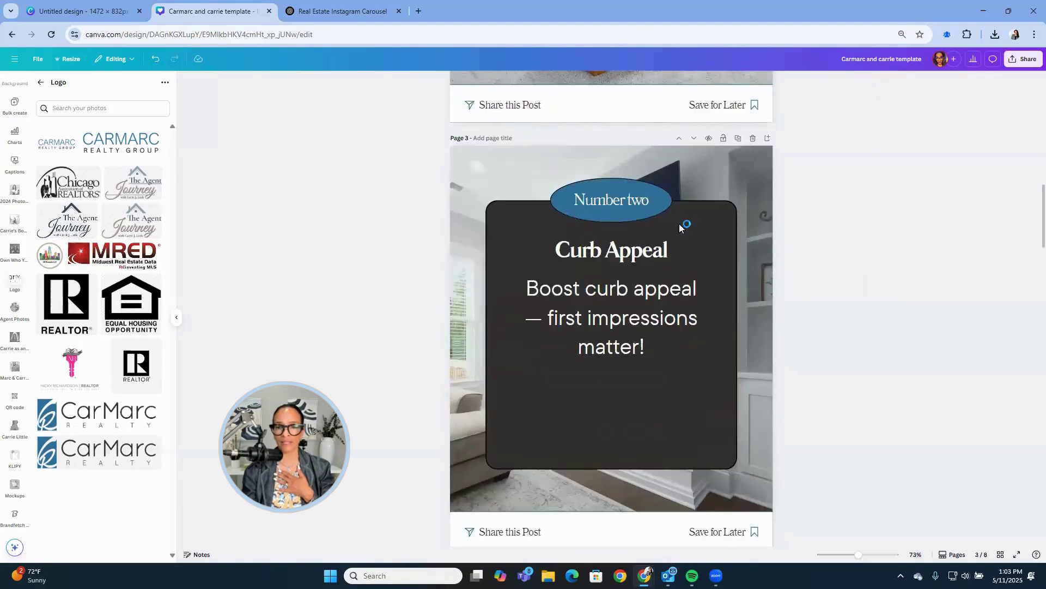
click(632, 200)
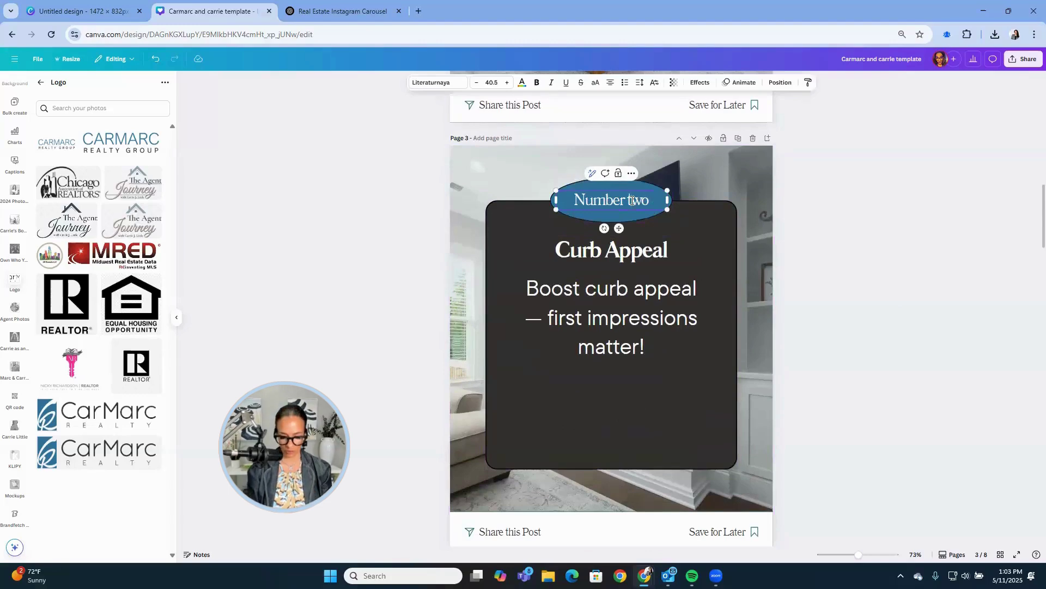
double_click(632, 200)
text(Two)
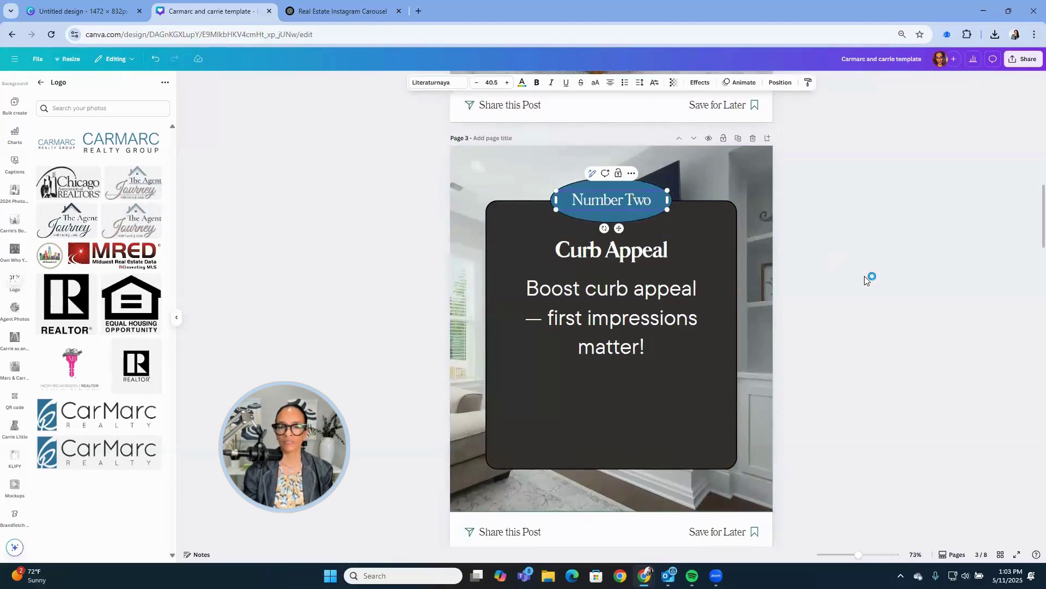
Delete the stray dash after "link in my bio." in page 8's call to action.
scroll(864, 276, down, 7)
scroll(864, 276, down, 10)
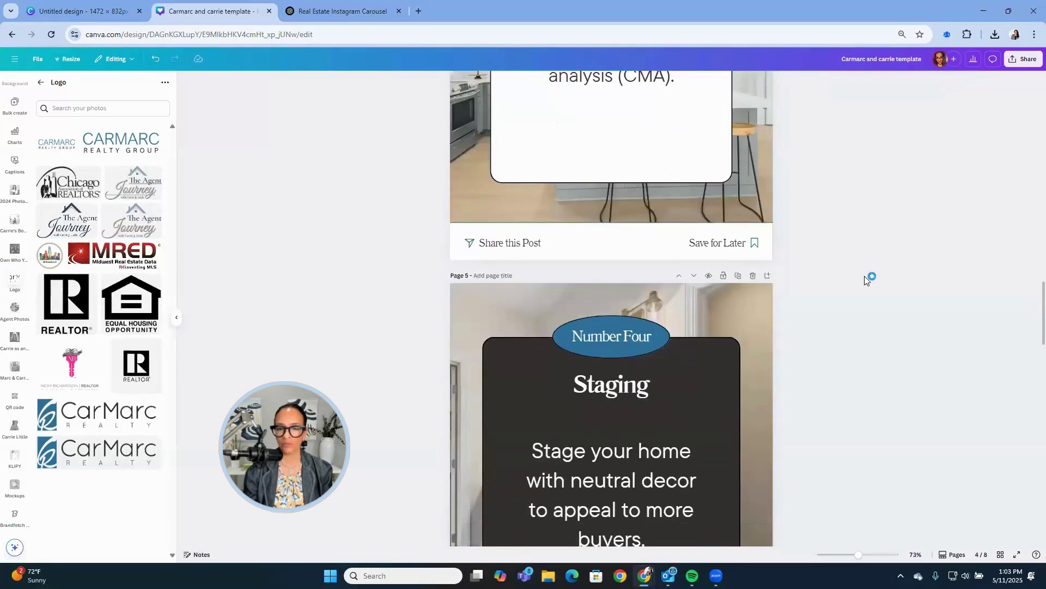
scroll(864, 276, down, 10)
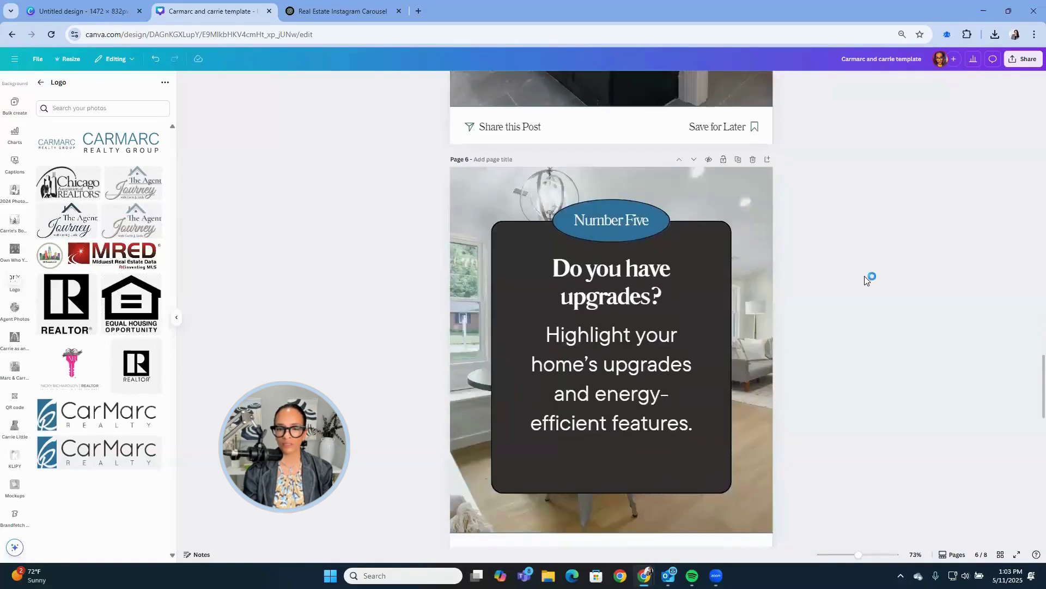
scroll(864, 276, down, 7)
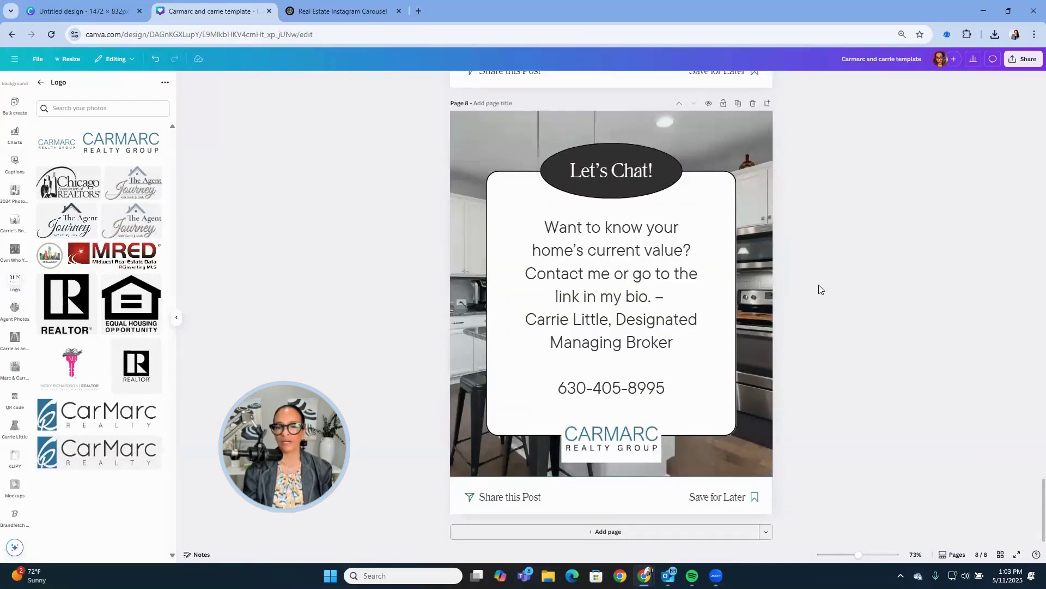
click(670, 296)
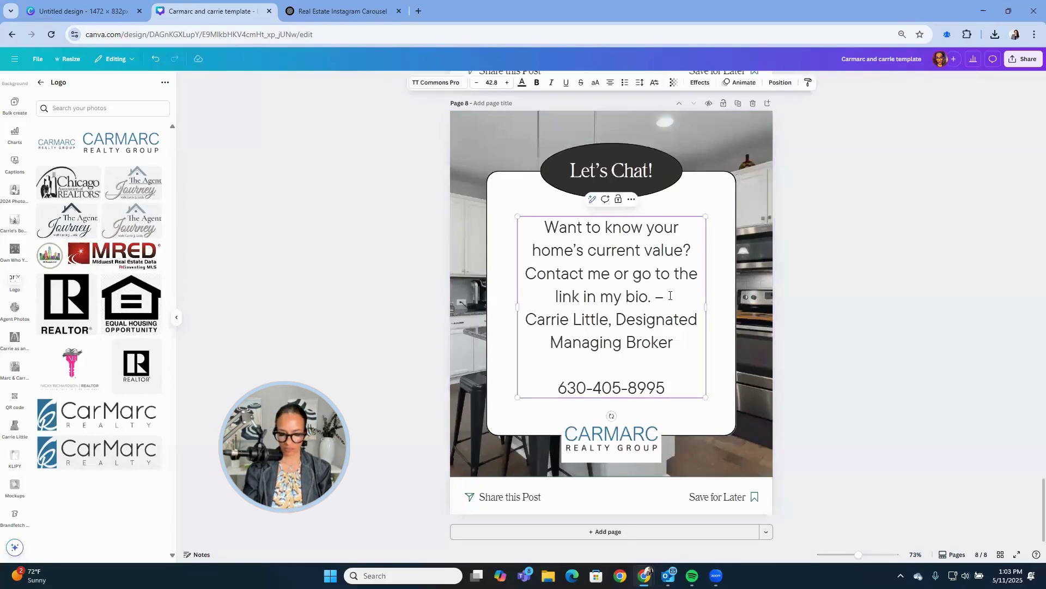
key(BackSpace)
key(BackSpace)
key(BackSpace)
click(848, 297)
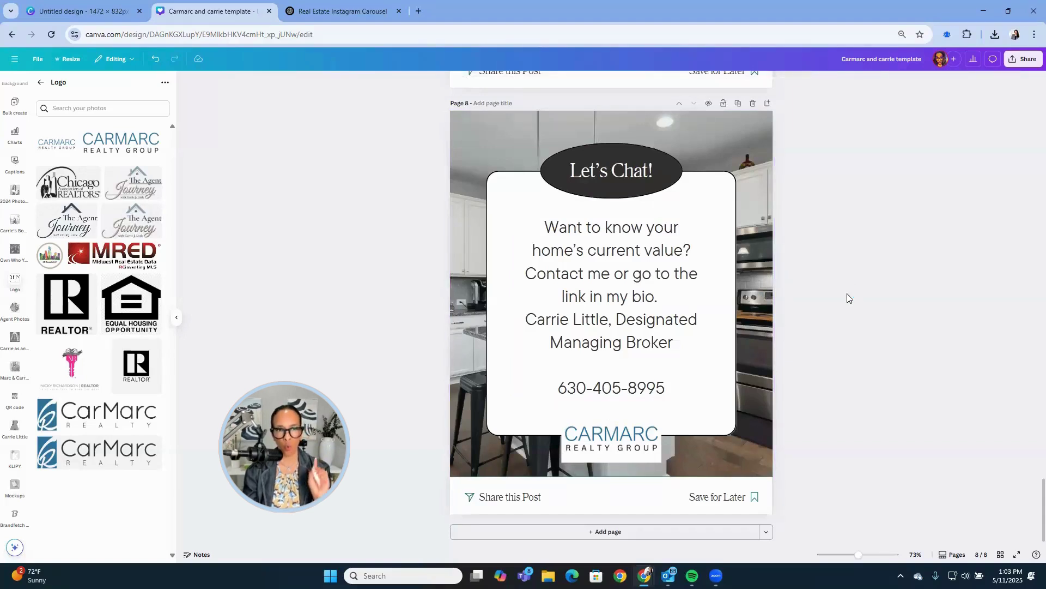
click(363, 12)
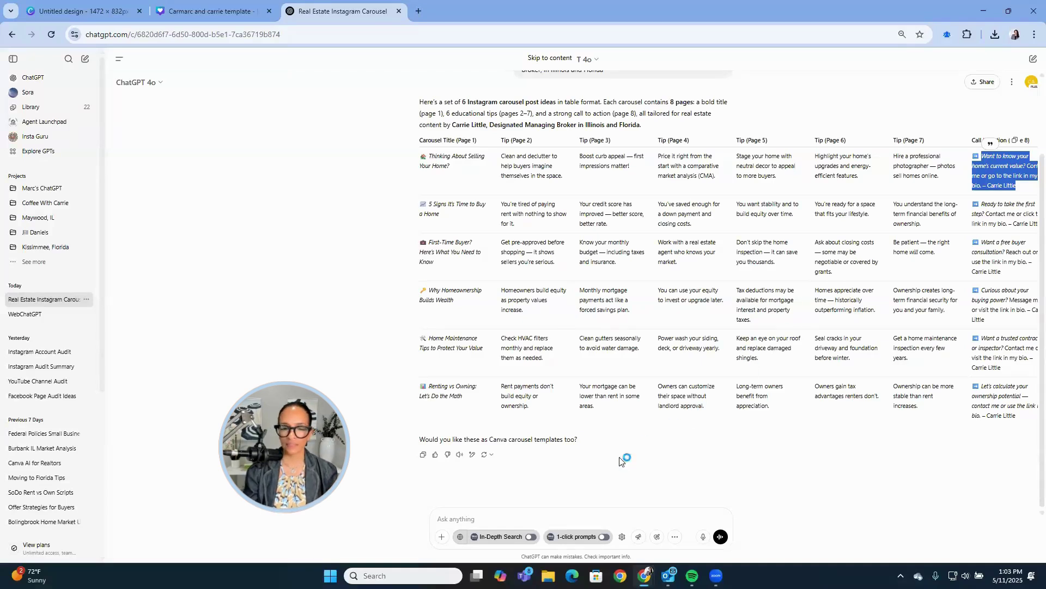
Ask ChatGPT to "make this table into a csv file".
scroll(627, 380, up, 1)
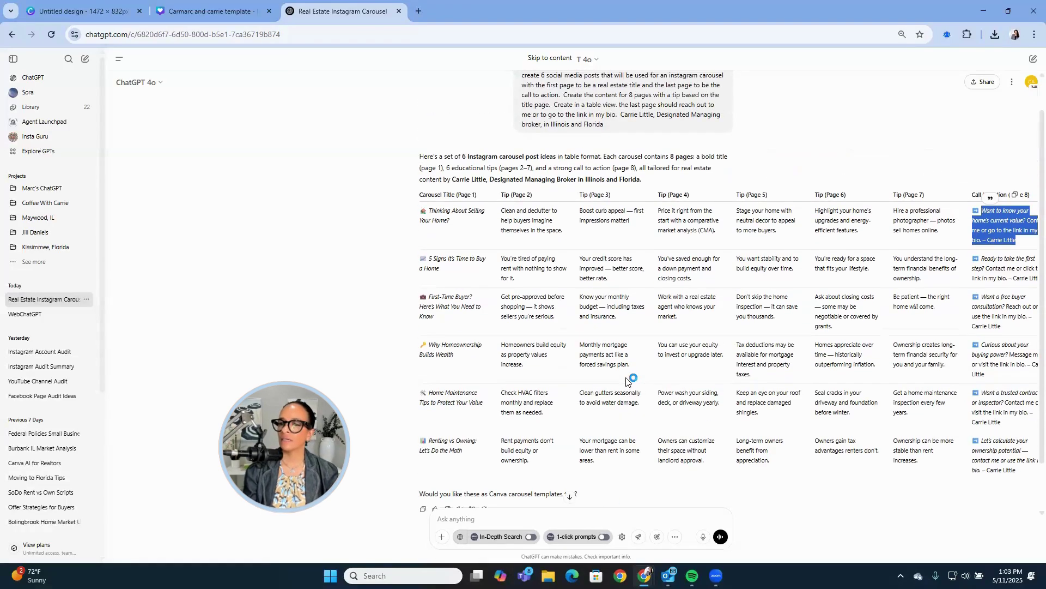
key(ctrl+minus)
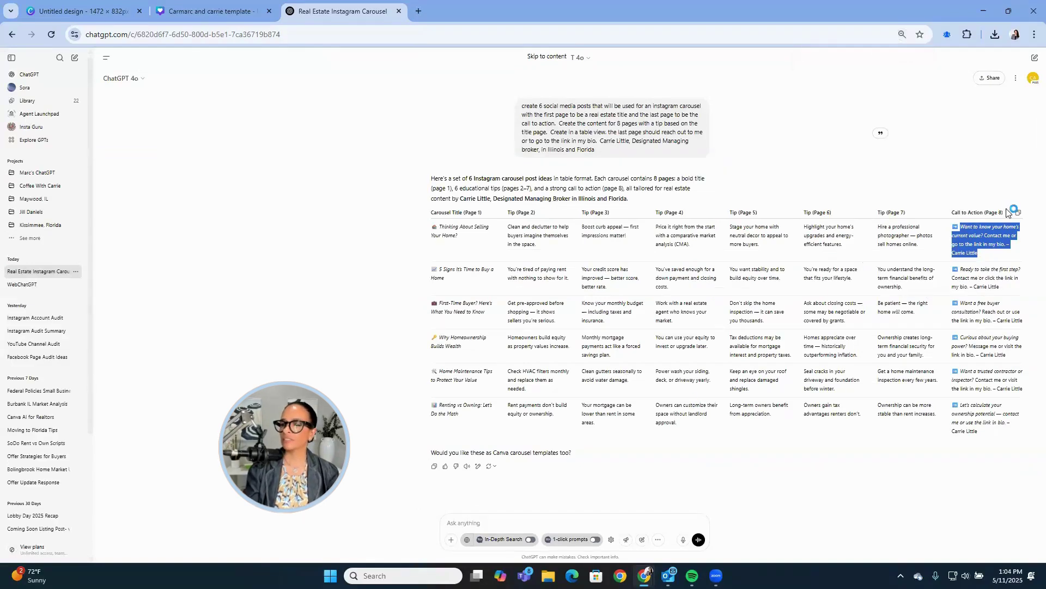
click(494, 526)
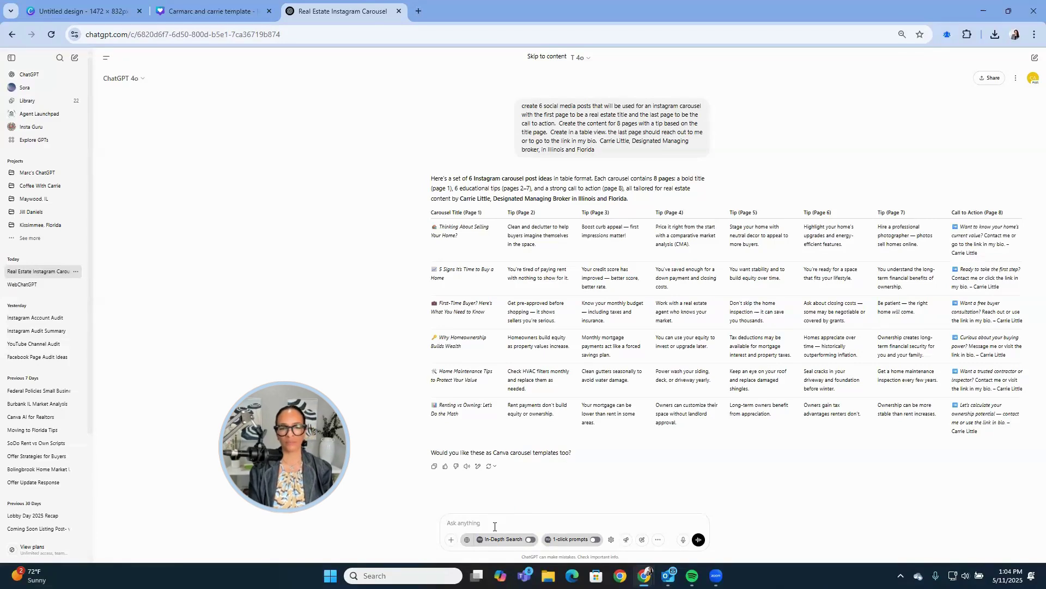
text(mak)
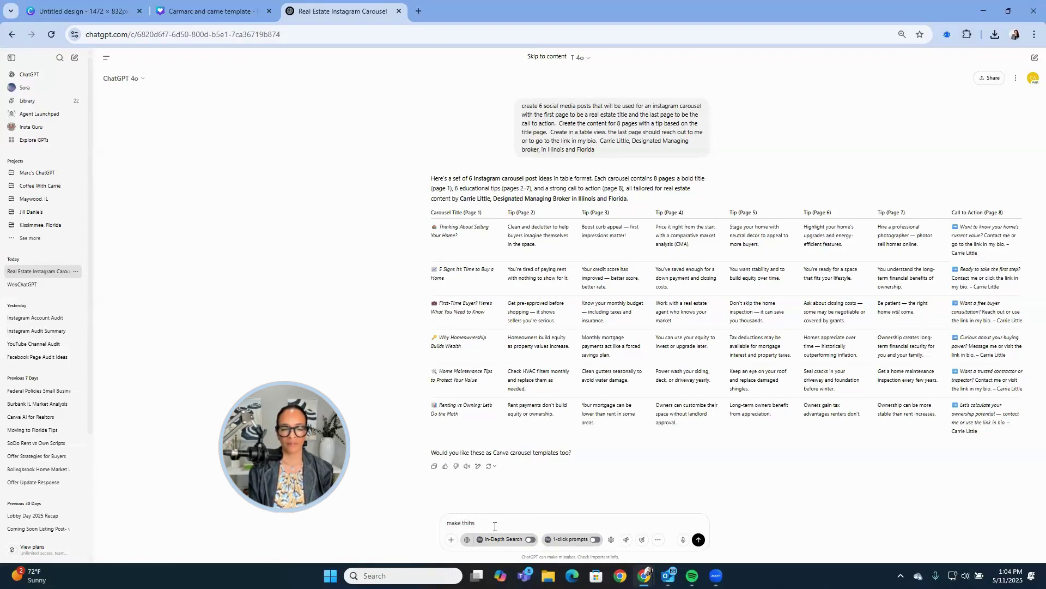
text(e ths)
key(BackSpace)
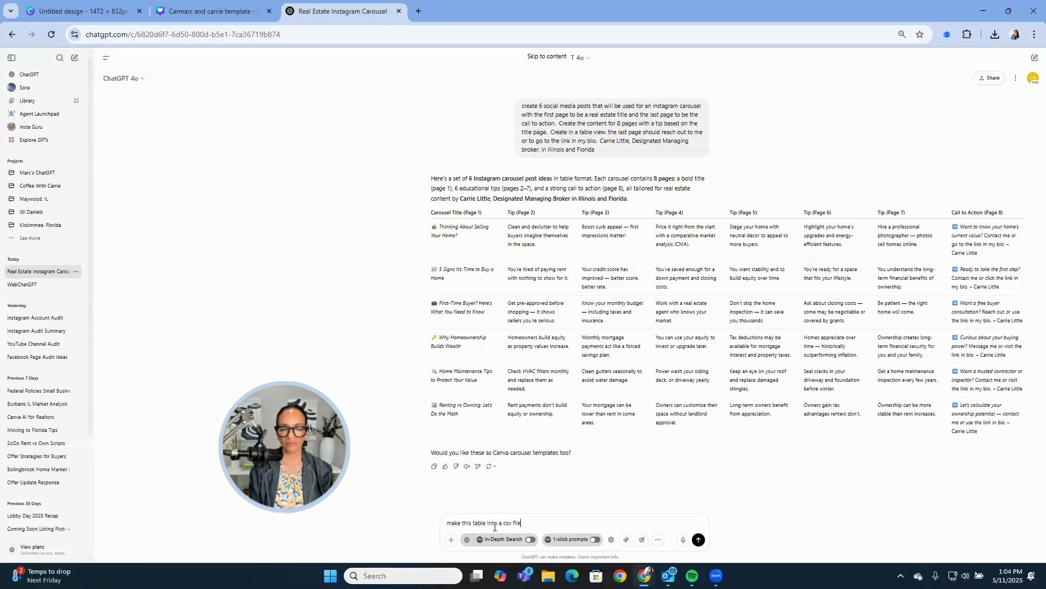
text(is table into a csv file)
key(Return)
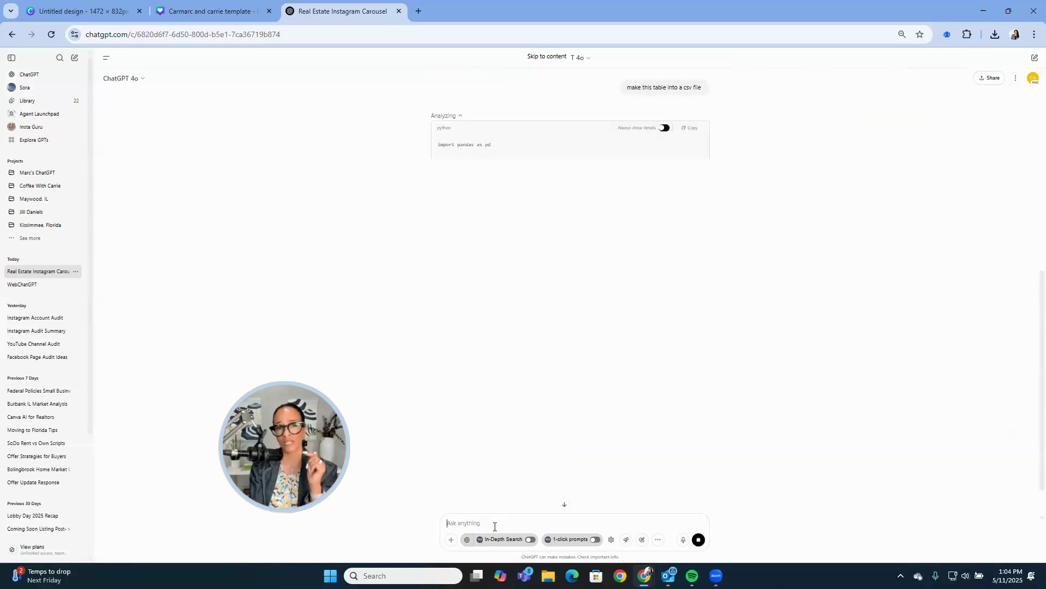
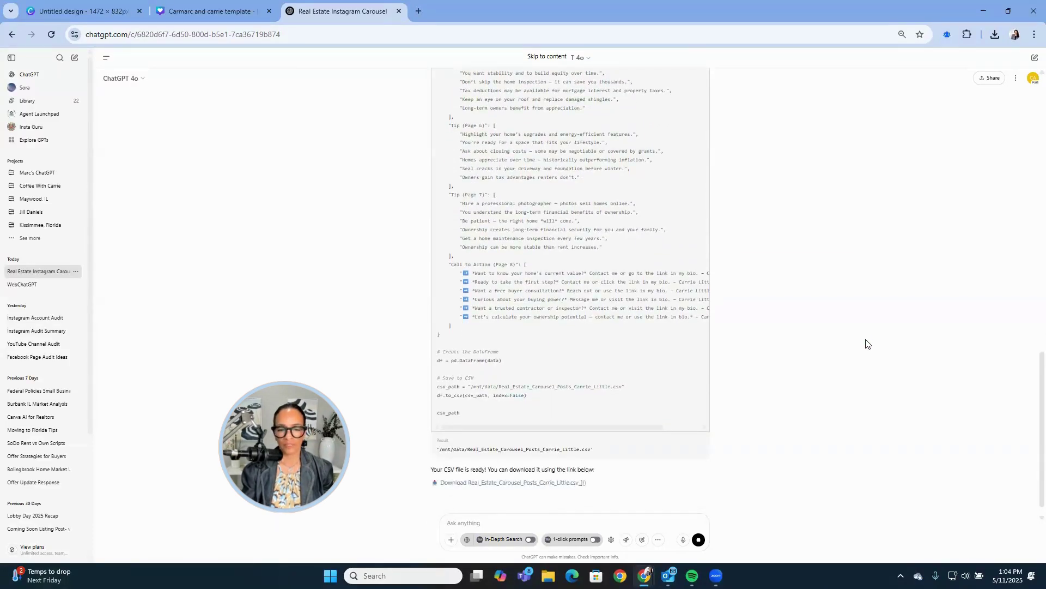
Download the carousel CSV from ChatGPT and return to the Canva 'Carmarc and carrie template' tab.
click(548, 483)
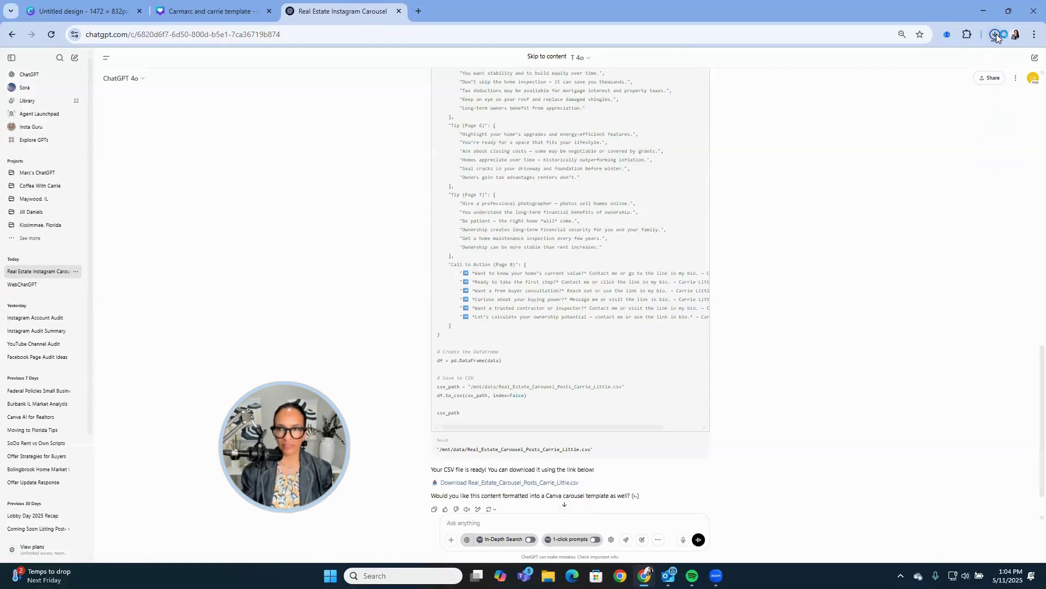
click(216, 14)
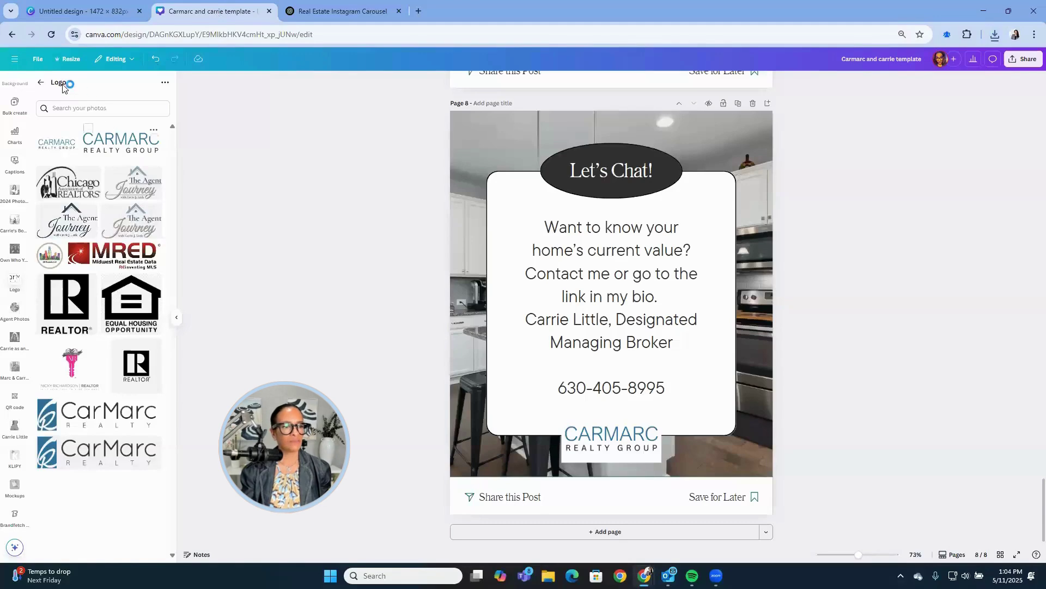
Upload the downloaded carousel CSV as Bulk create data, then return to the ChatGPT tab.
scroll(22, 131, up, 3)
click(22, 123)
scroll(22, 123, up, 3)
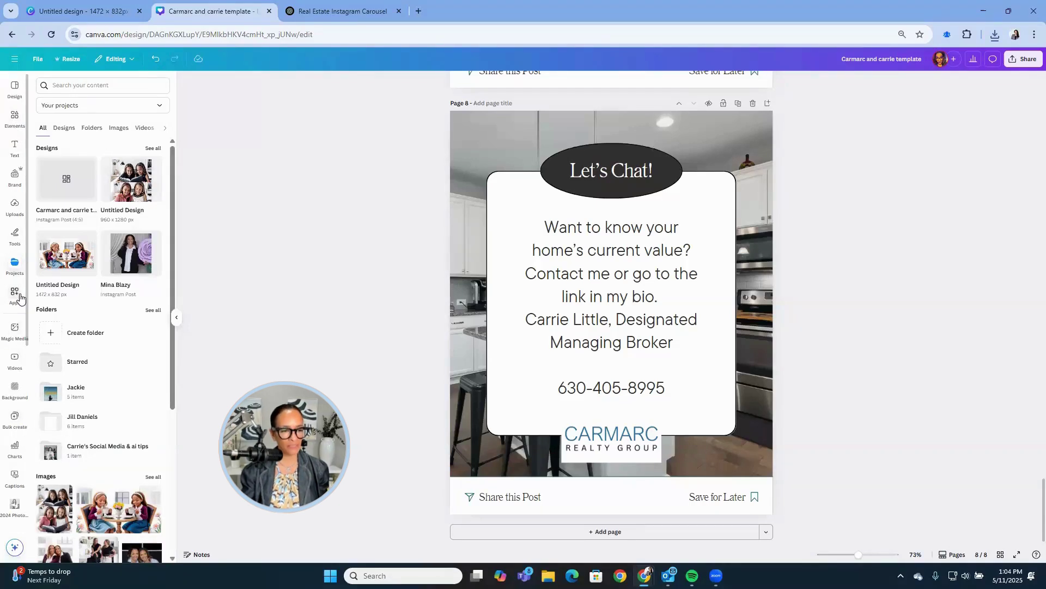
click(17, 422)
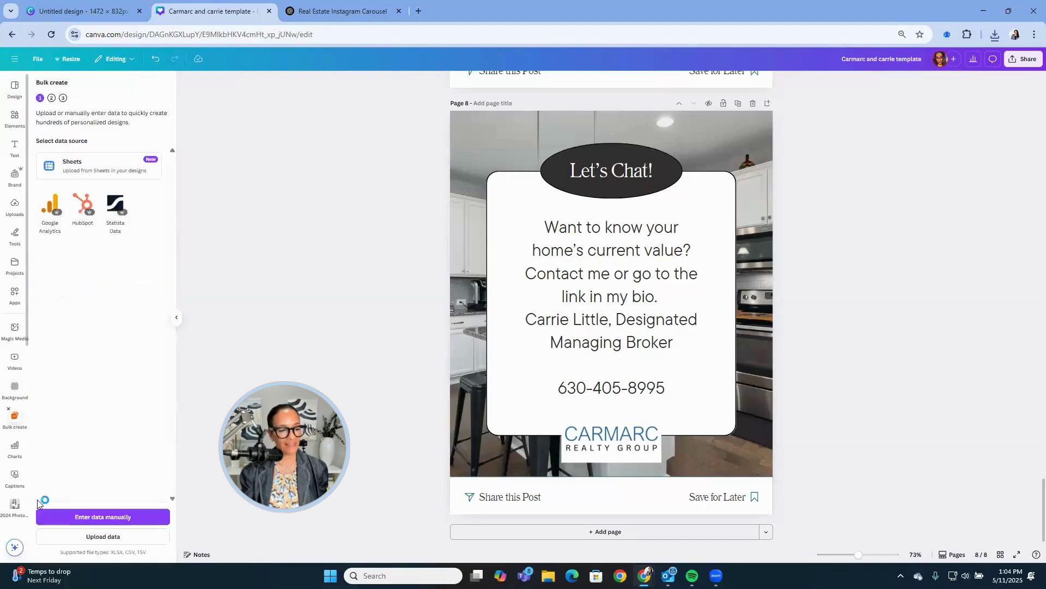
click(91, 533)
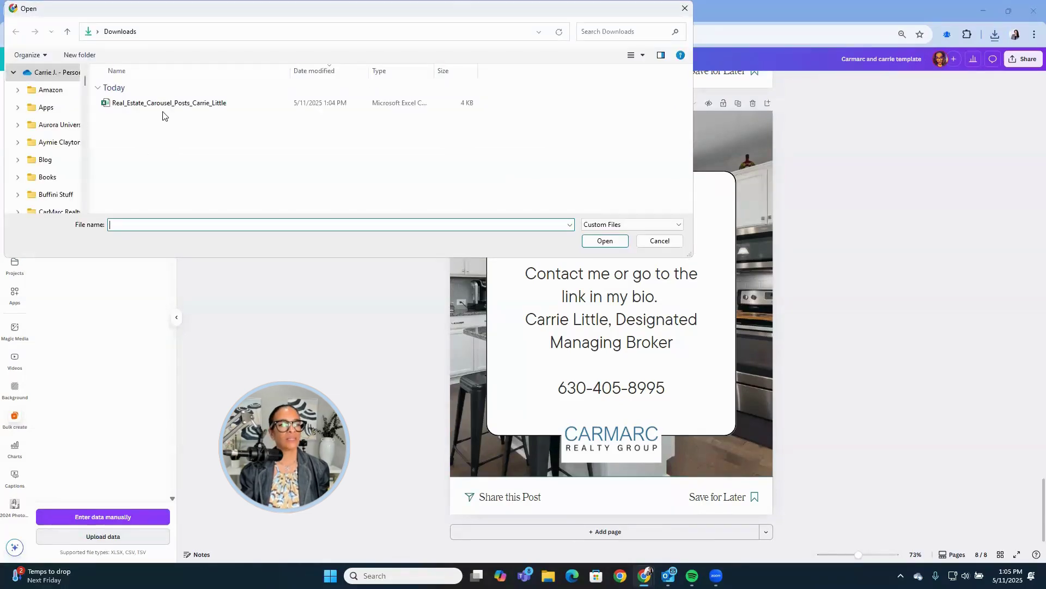
double_click(164, 106)
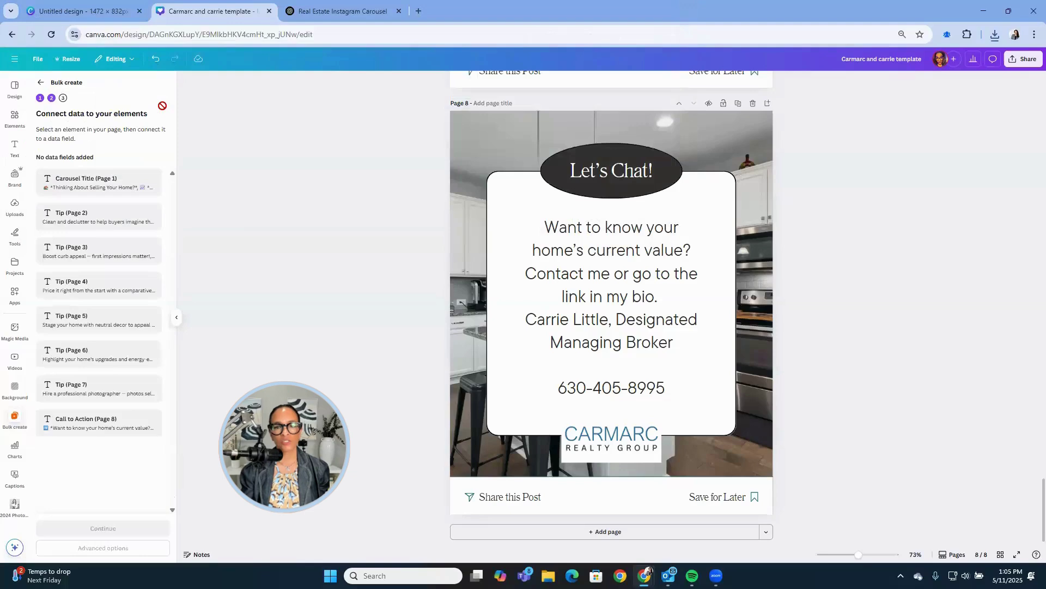
click(341, 11)
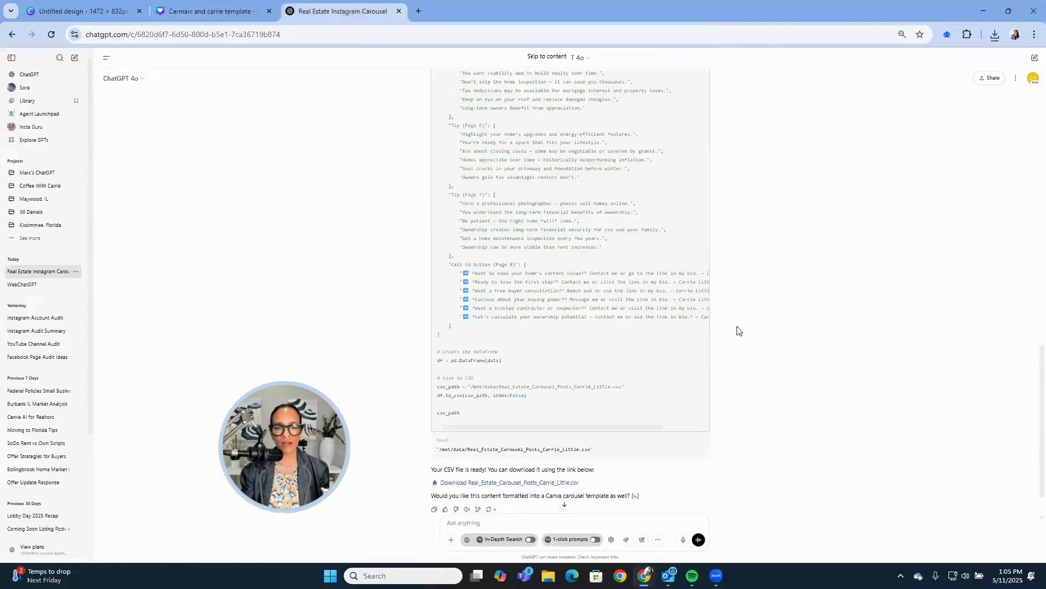
Review the carousel table in ChatGPT, then go back to the Canva template.
scroll(792, 320, up, 15)
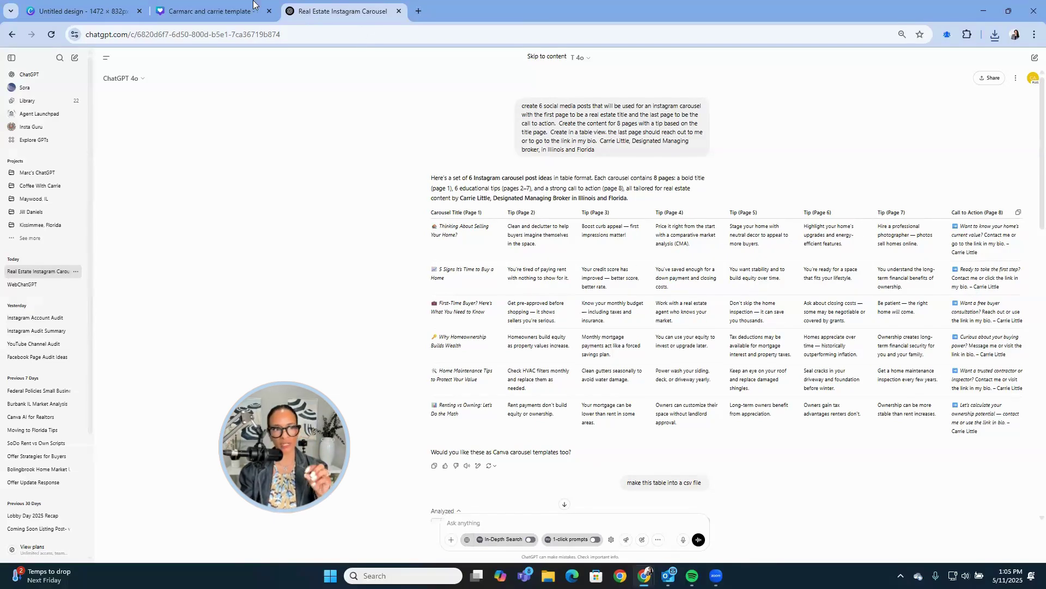
click(229, 11)
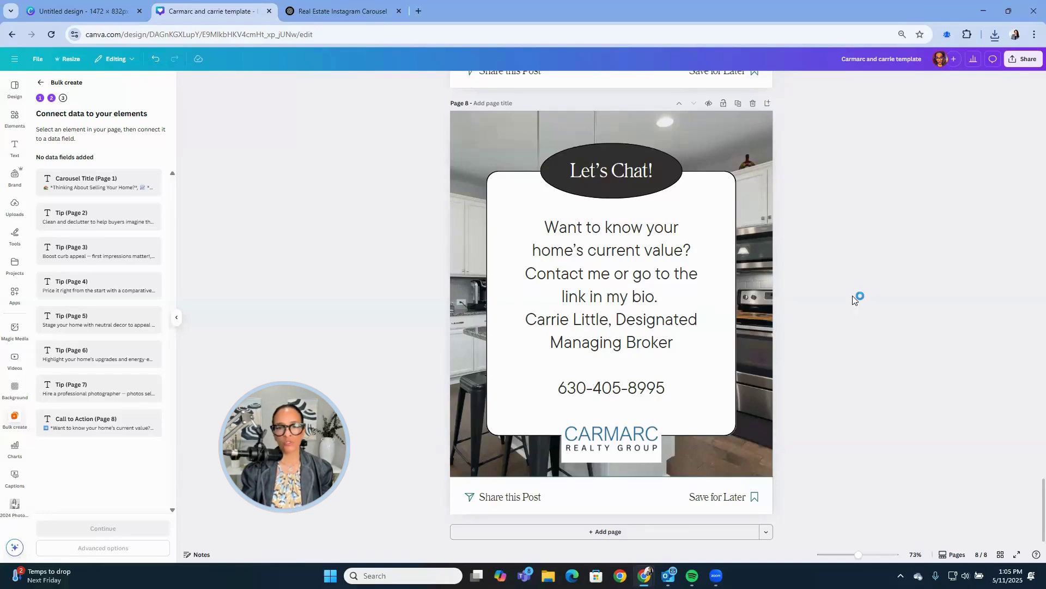
Connect the page 1 title to the Carousel Title (Page 1) data field.
scroll(854, 299, up, 10)
scroll(854, 298, up, 20)
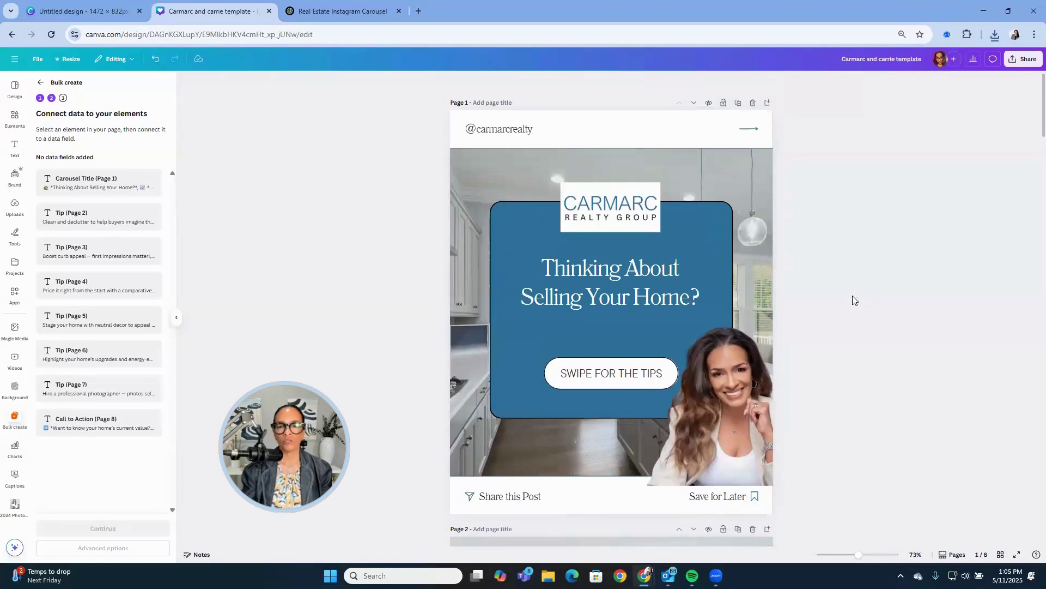
click(615, 298)
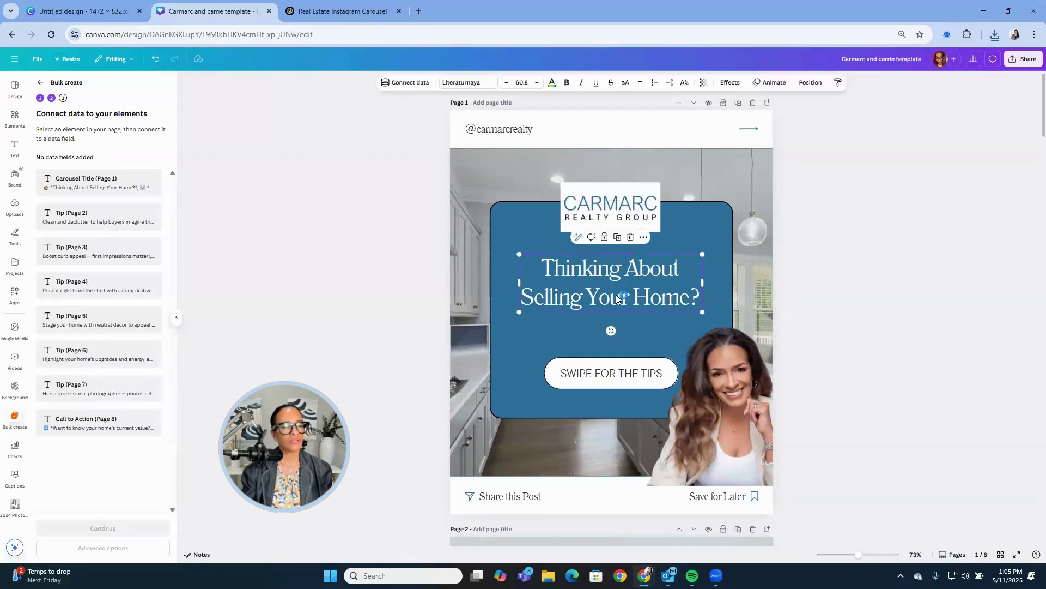
click(405, 89)
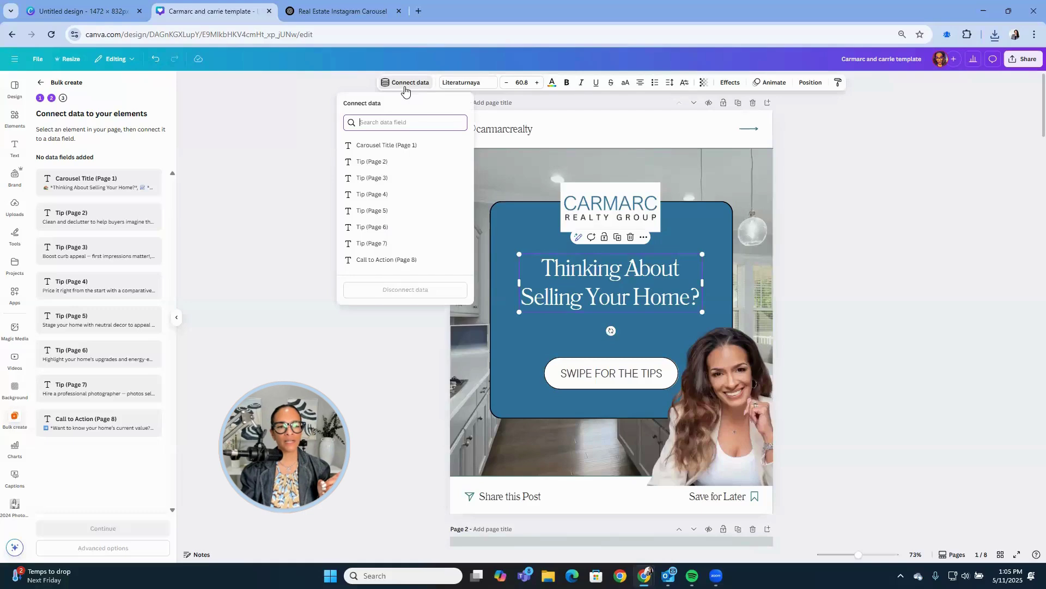
click(403, 142)
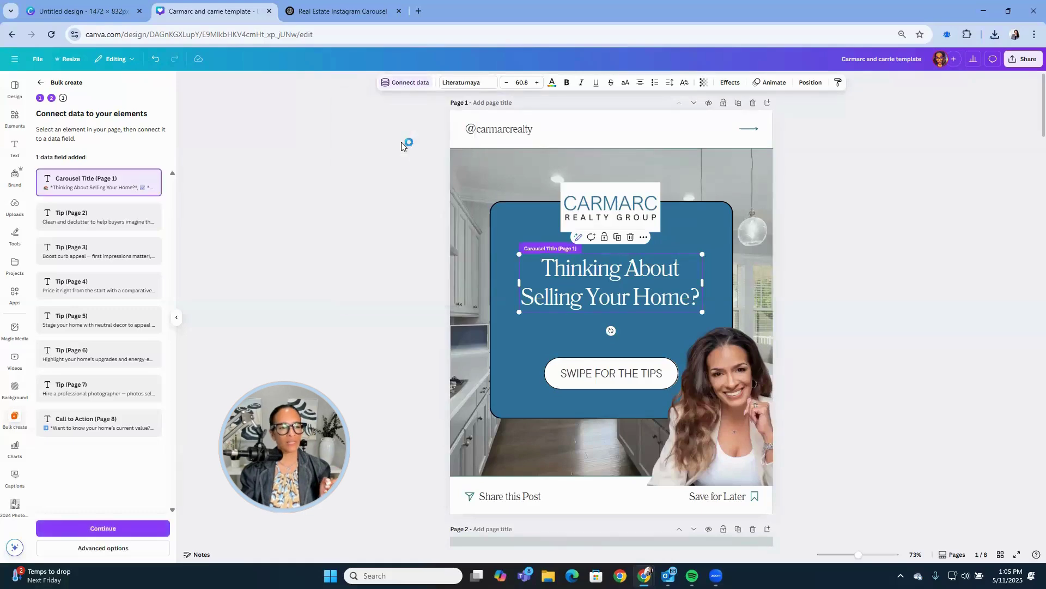
Connect page 2's tip text to the Tip (Page 2) data field.
scroll(853, 294, down, 5)
scroll(853, 298, down, 1)
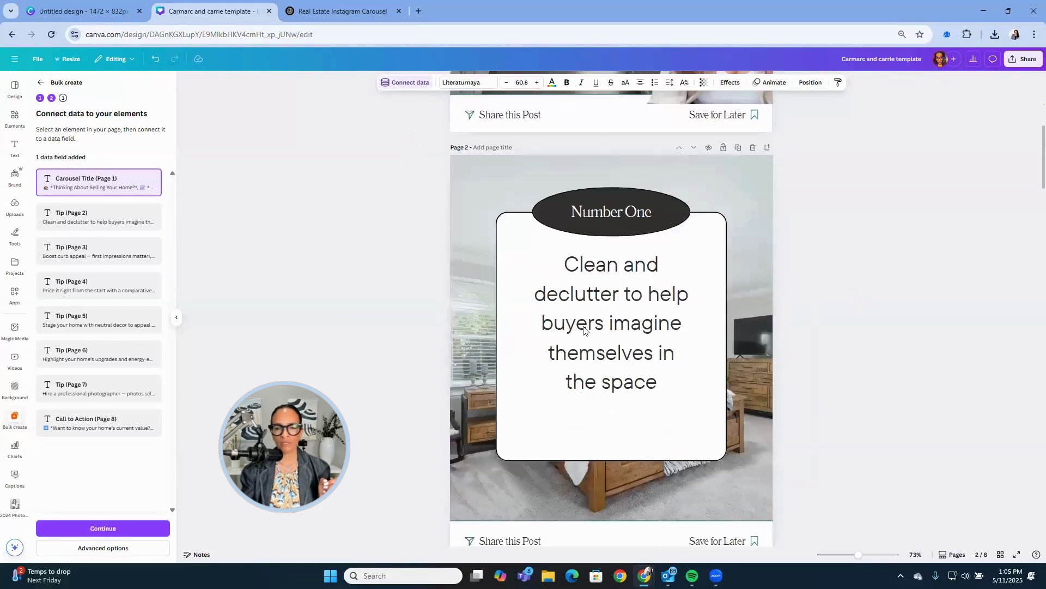
click(584, 328)
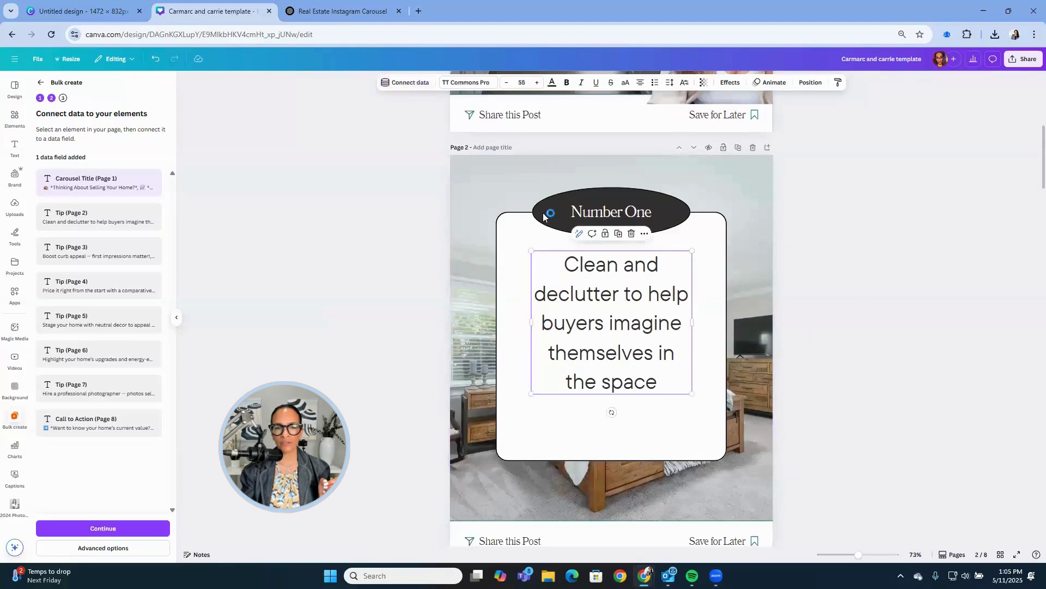
click(404, 82)
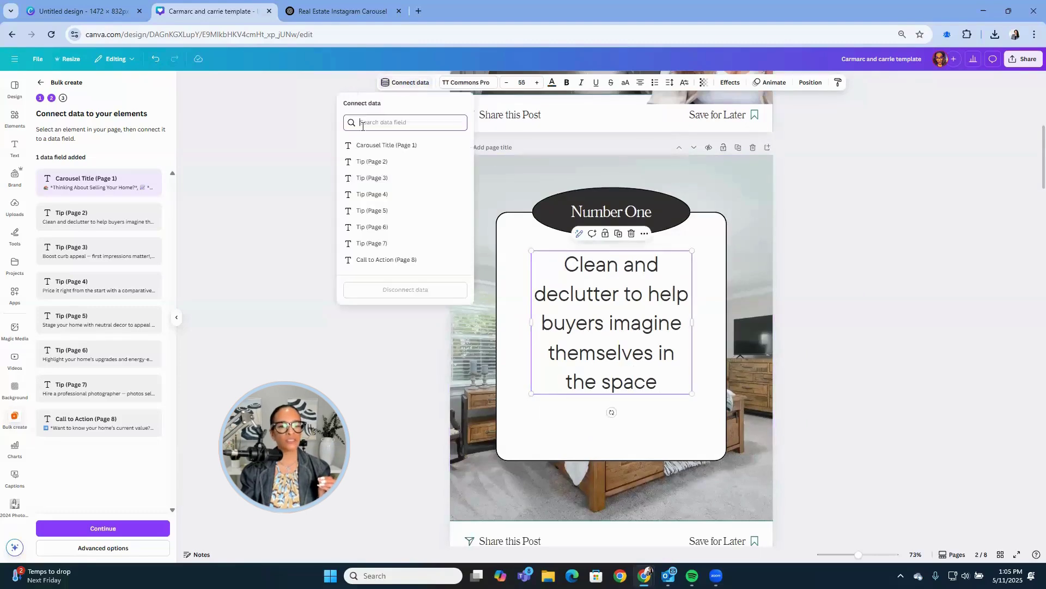
click(369, 162)
scroll(765, 344, down, 2)
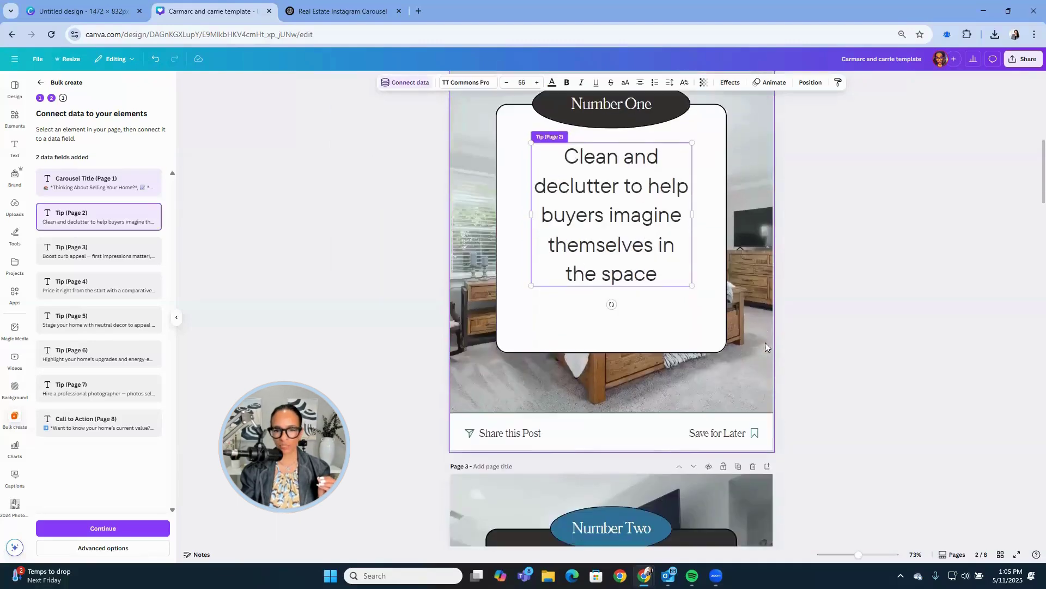
scroll(765, 343, down, 5)
click(637, 329)
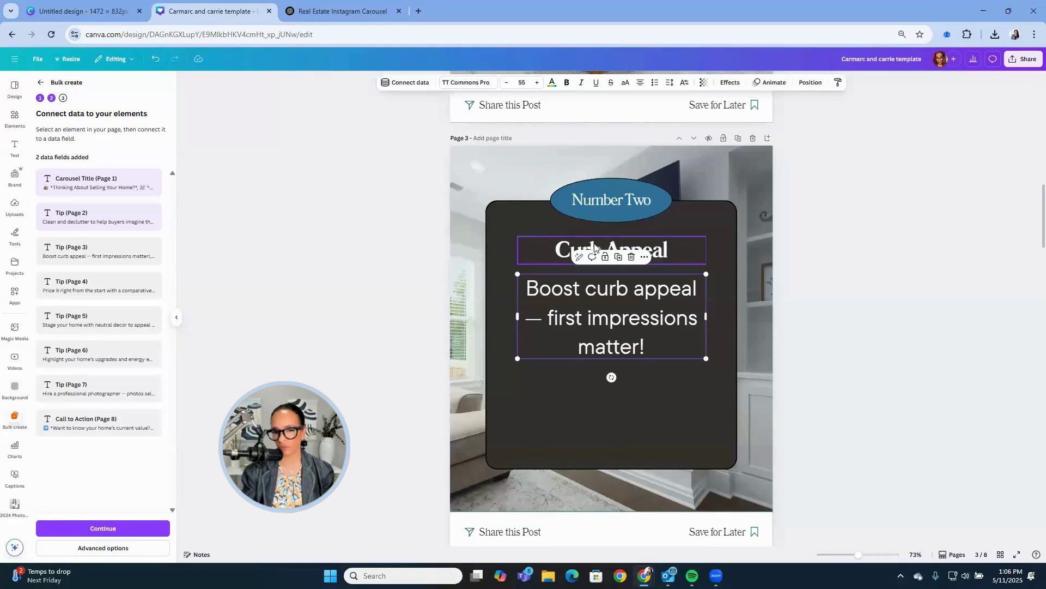
Delete page 3's Curb Appeal heading and link its tip text to Tip (Page 3).
click(561, 246)
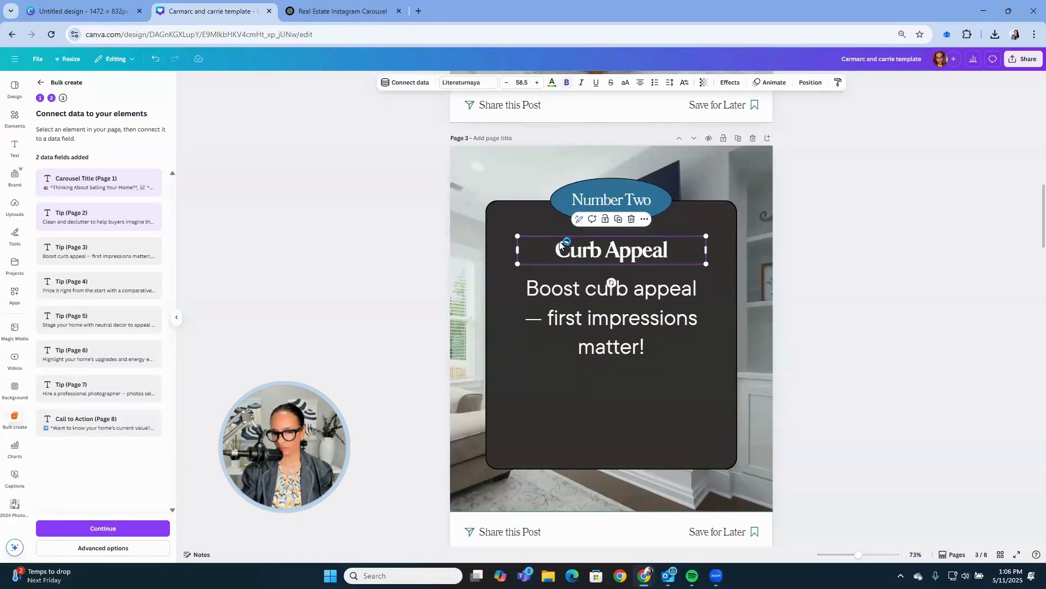
key(Delete)
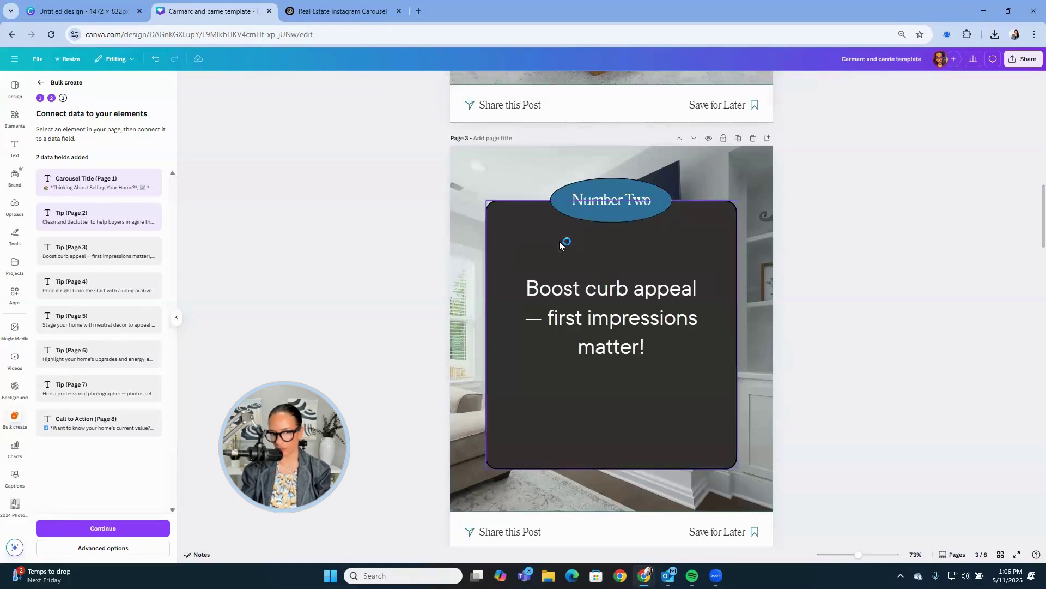
click(576, 292)
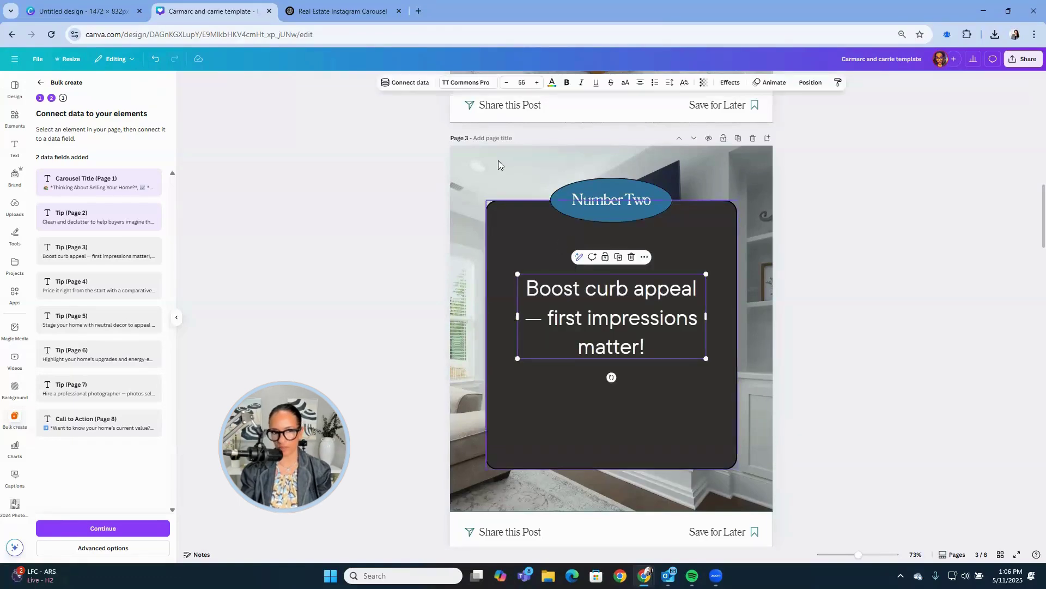
click(401, 86)
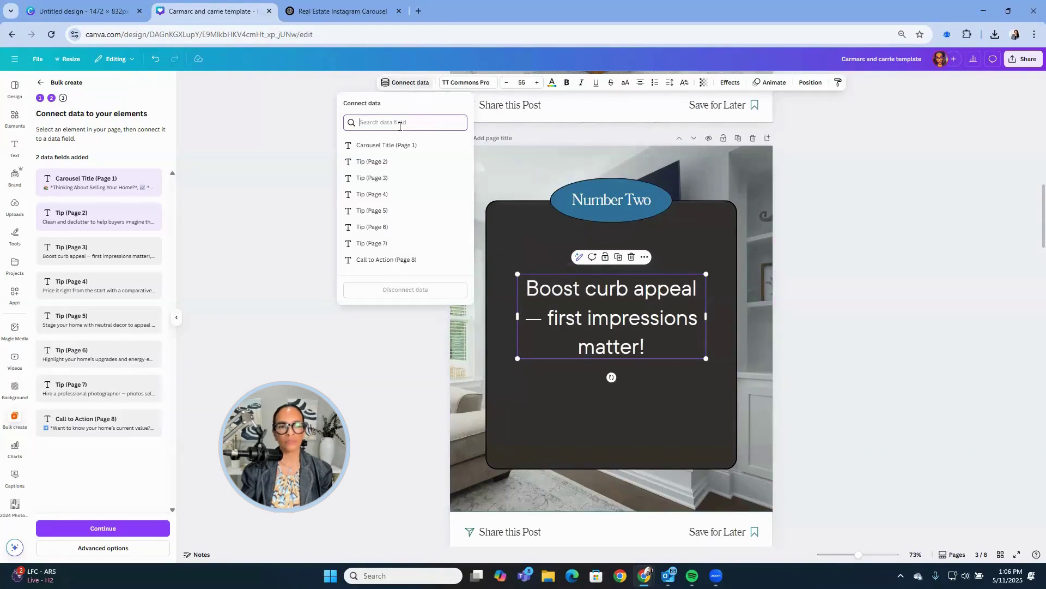
click(385, 178)
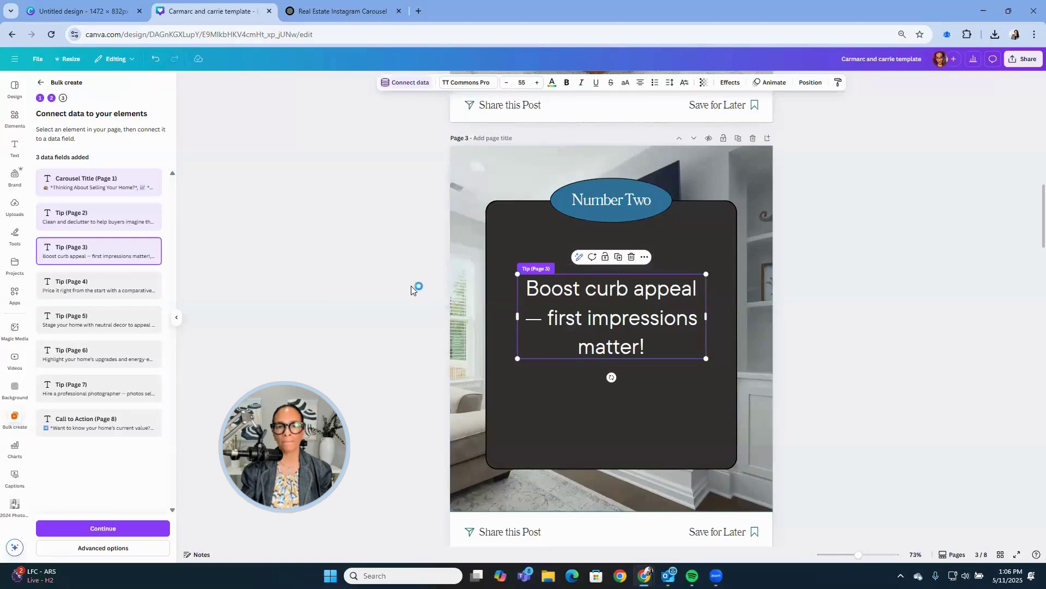
Link page 4's tip text to Tip (Page 4) and delete the Price it Right heading.
scroll(412, 289, up, 7)
scroll(409, 285, down, 11)
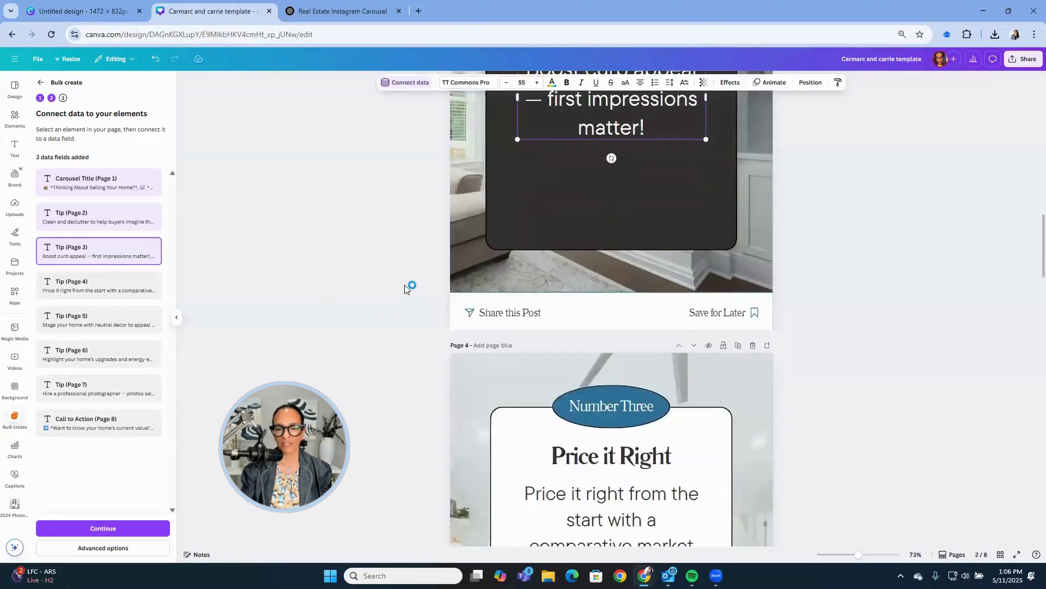
scroll(404, 284, down, 5)
click(566, 227)
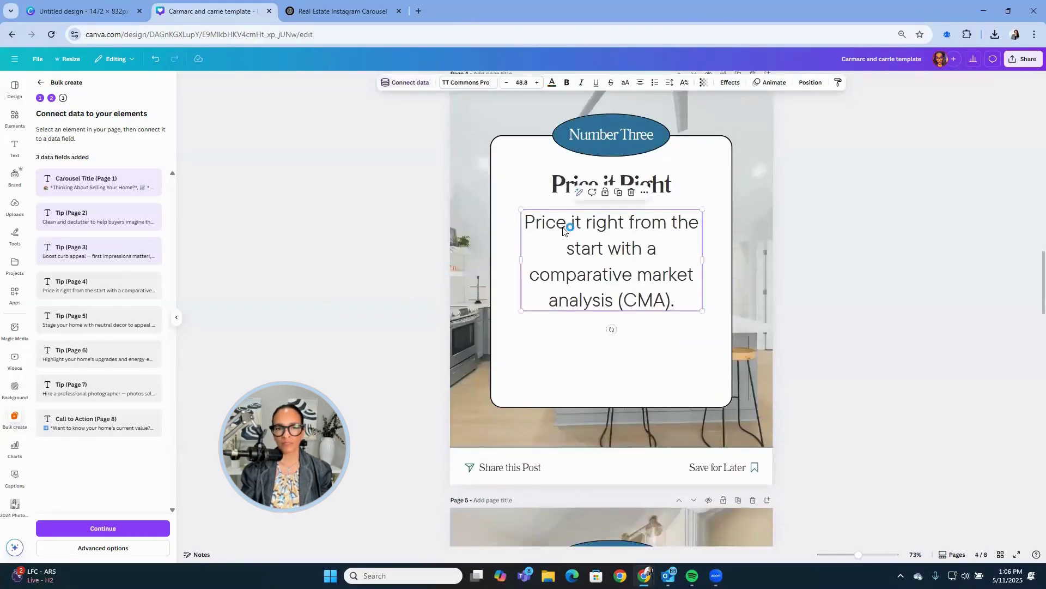
click(413, 85)
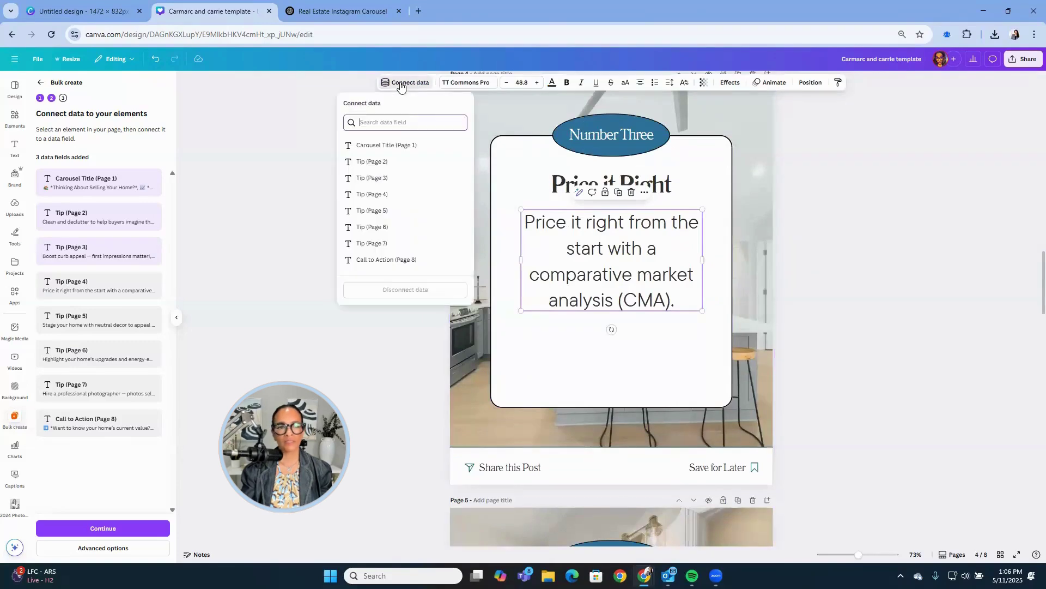
click(373, 194)
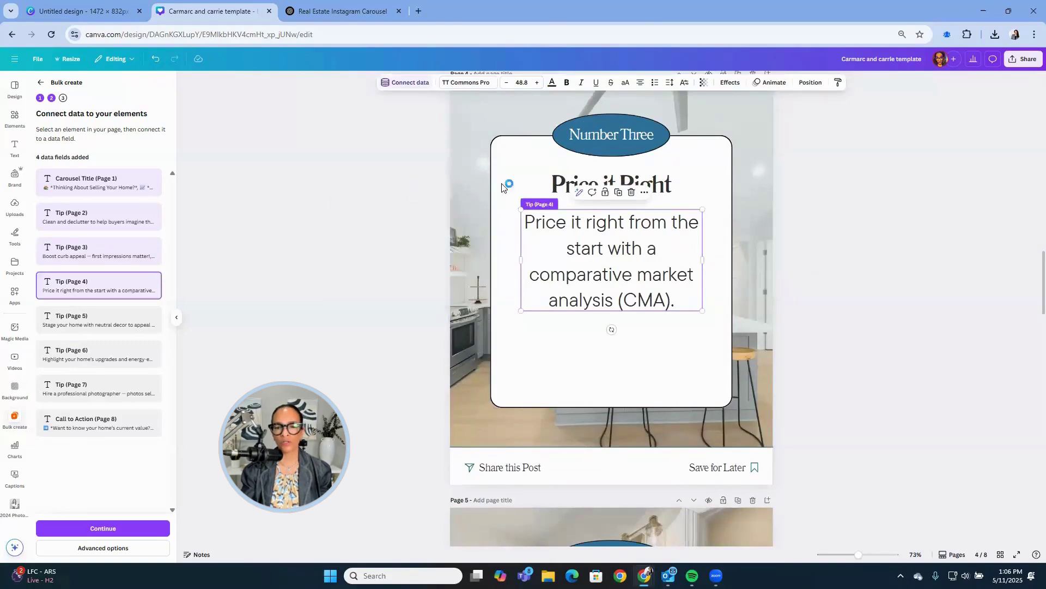
click(564, 188)
key(Delete)
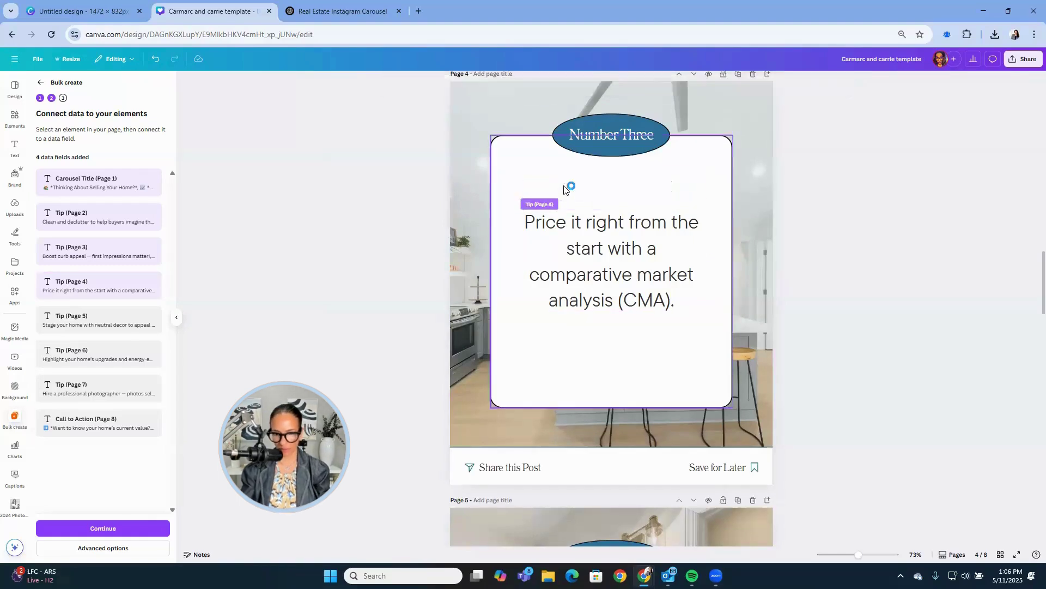
Link page 5's tip text to Tip (Page 5) and nudge it up slightly.
scroll(877, 305, down, 2)
scroll(876, 305, down, 5)
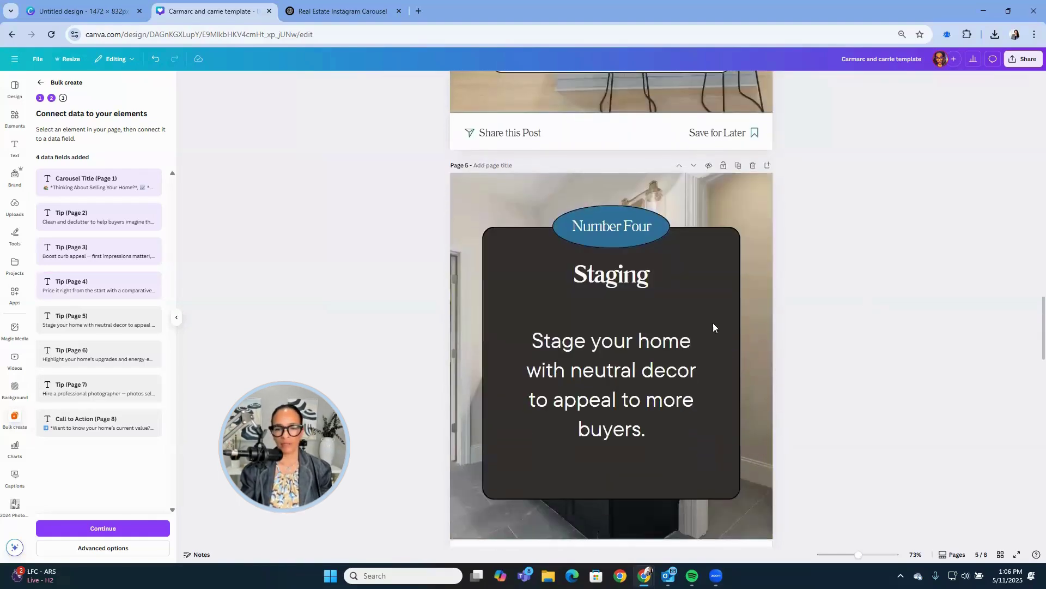
click(641, 330)
click(395, 86)
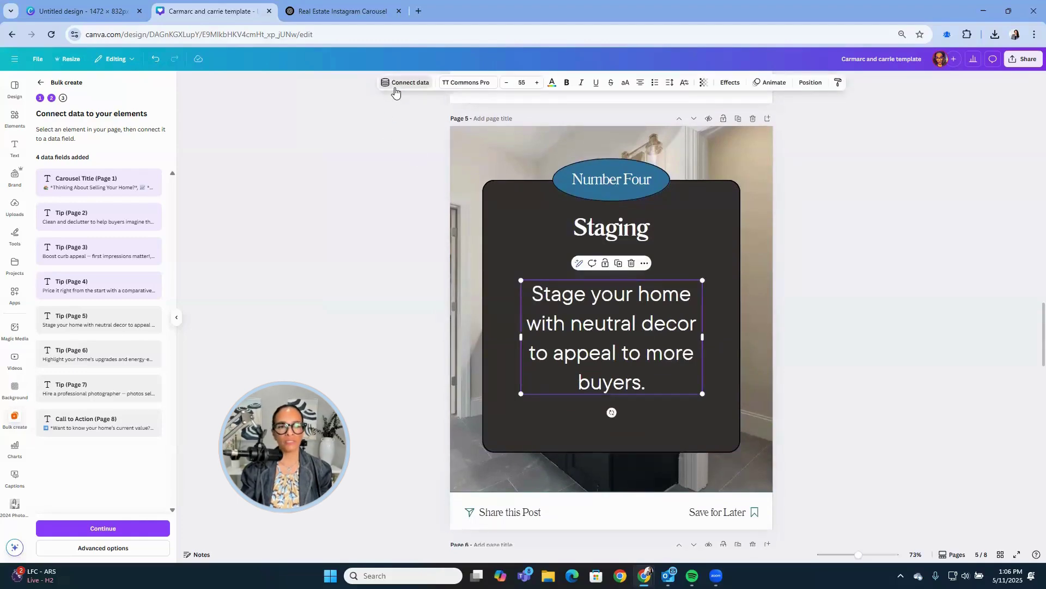
click(391, 212)
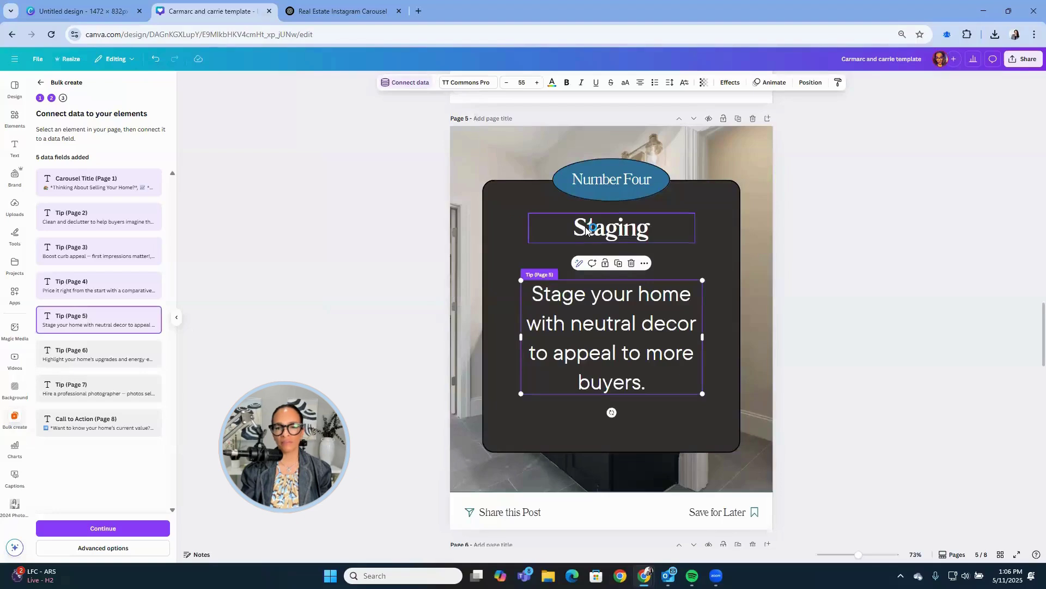
click(588, 322)
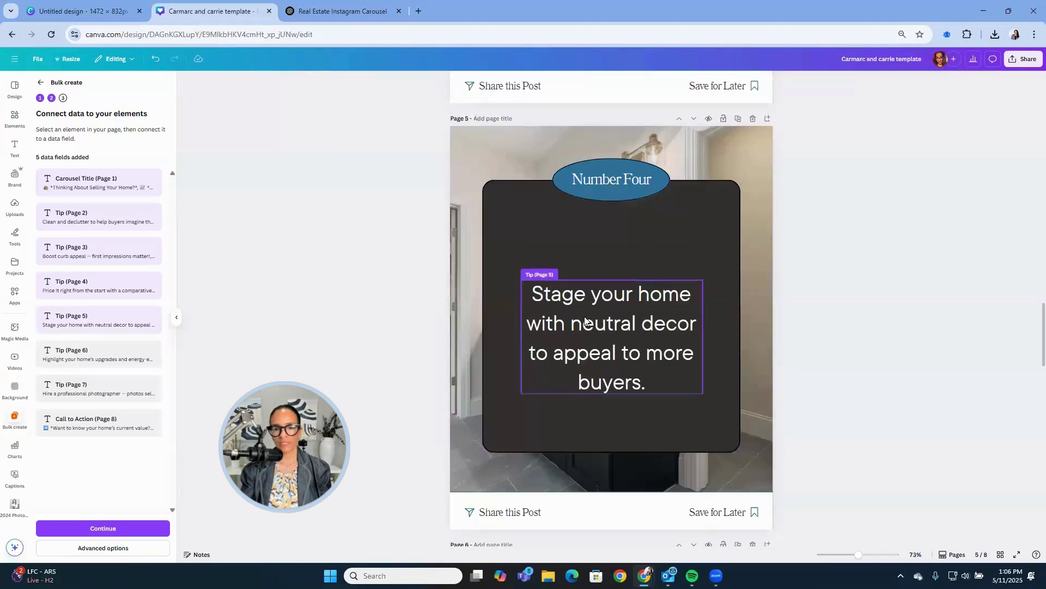
drag(676, 311, 679, 297)
click(960, 301)
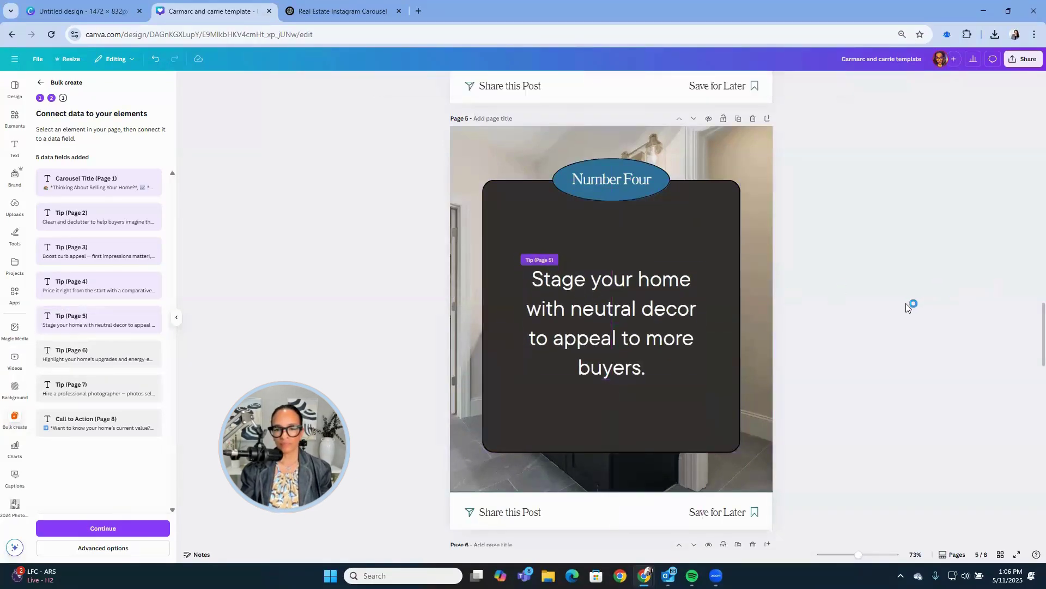
Link page 6's tip to Tip (Page 6), delete the 'Do you have upgrades?' heading, nudge tip up.
scroll(911, 304, down, 9)
click(649, 300)
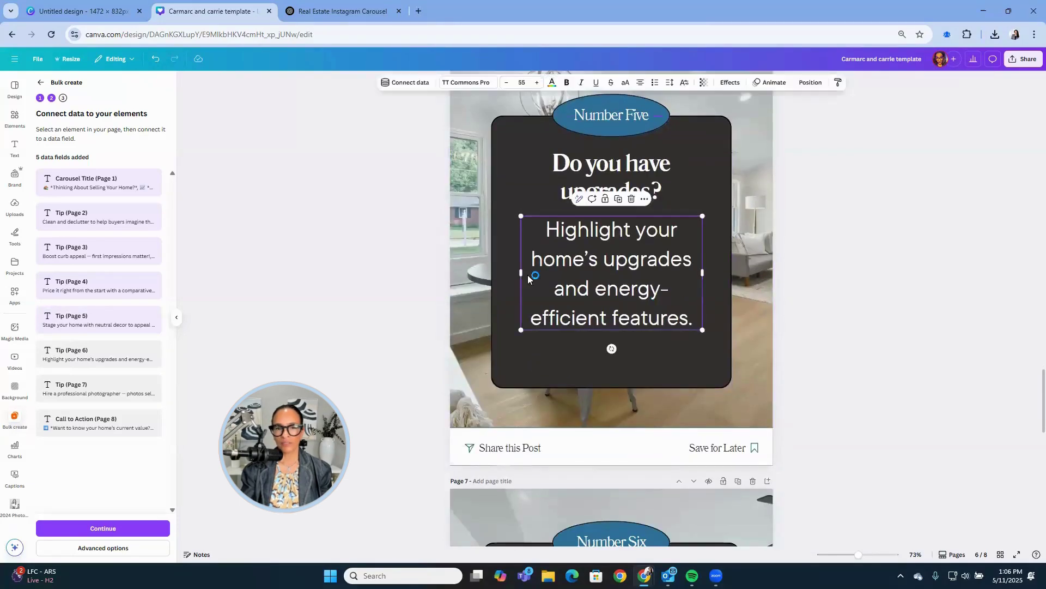
click(406, 82)
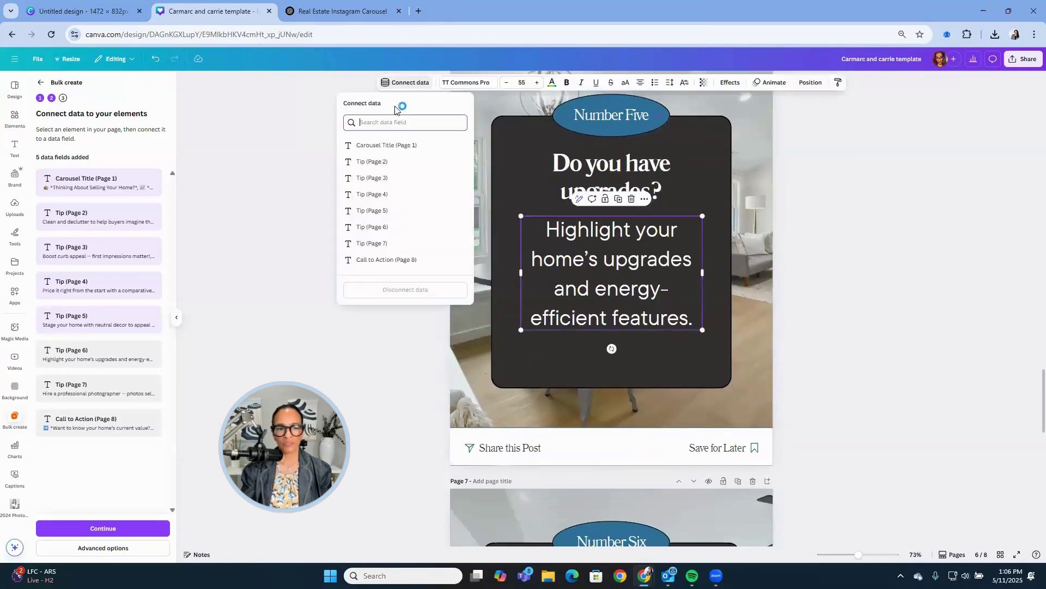
click(366, 227)
click(570, 169)
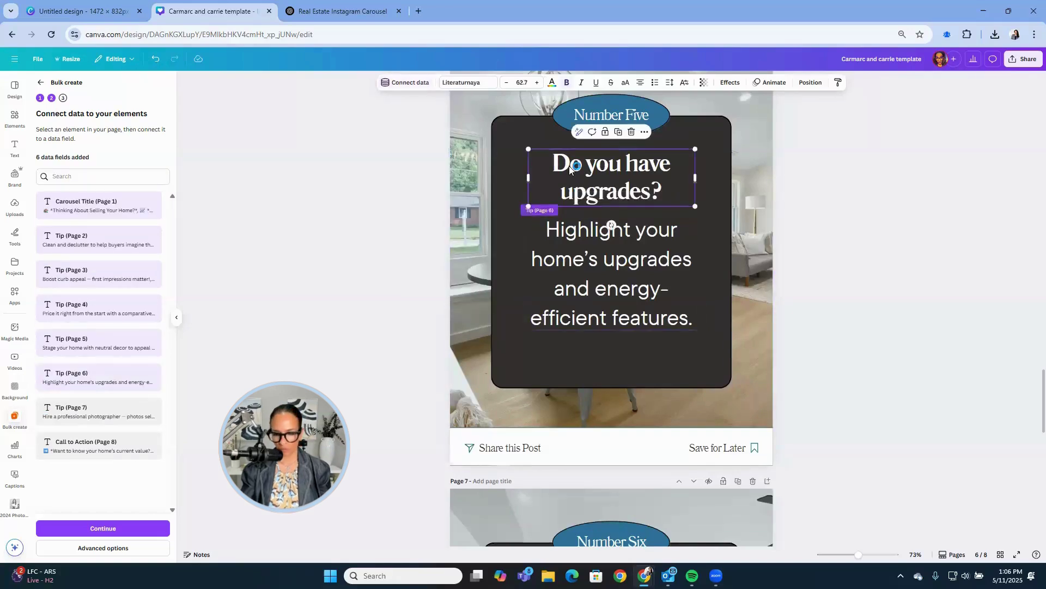
key(Delete)
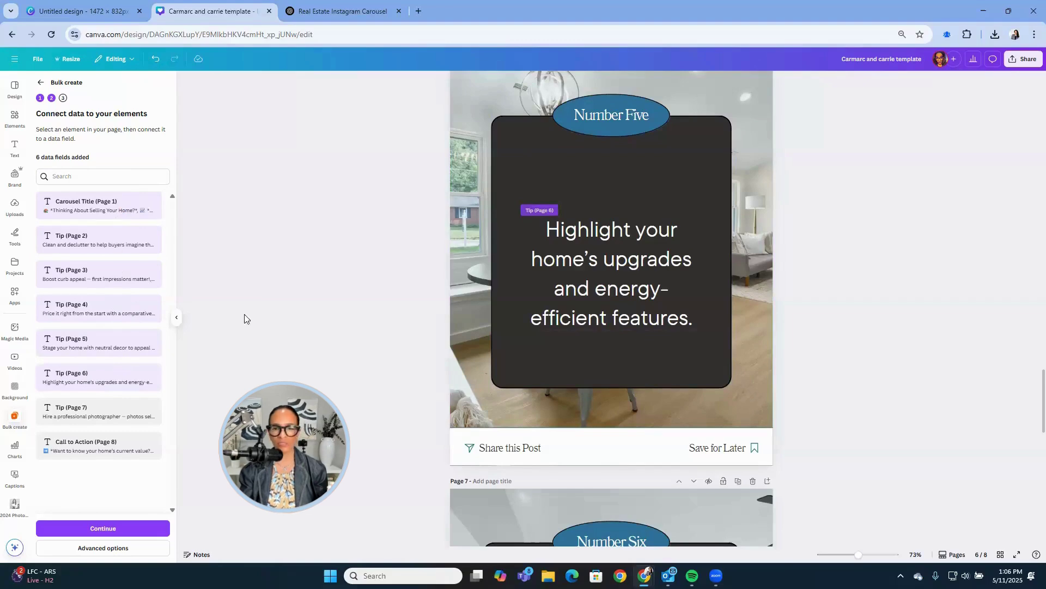
drag(625, 290, 623, 274)
click(856, 285)
Link page 7's tip to Tip (Page 7), delete the 'Professional photos are a must!' heading, move tip up.
scroll(856, 286, down, 5)
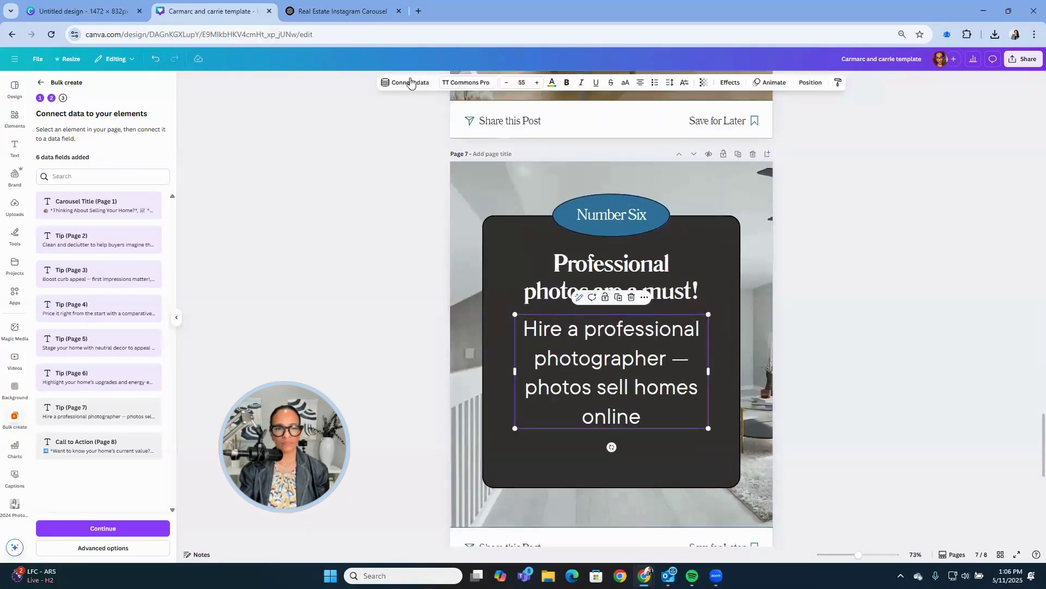
click(410, 85)
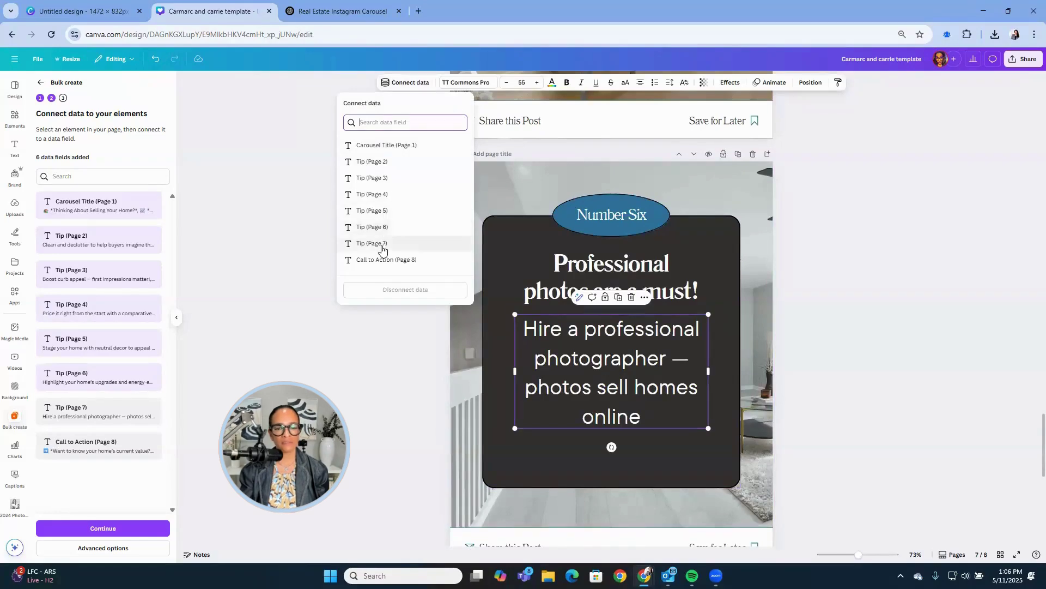
click(382, 247)
click(621, 271)
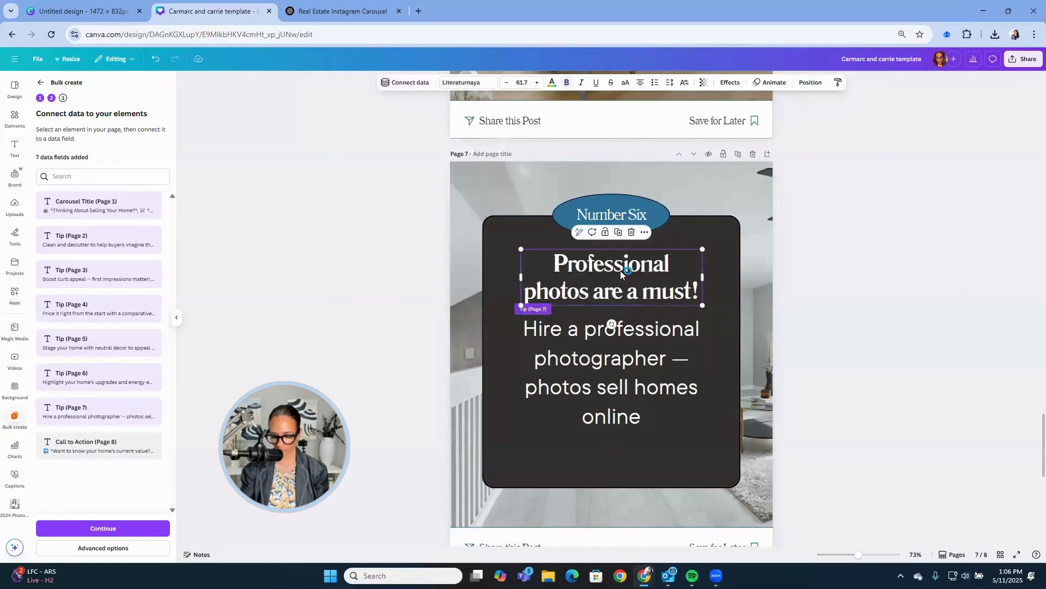
key(Delete)
drag(619, 343, 674, 326)
scroll(856, 301, down, 4)
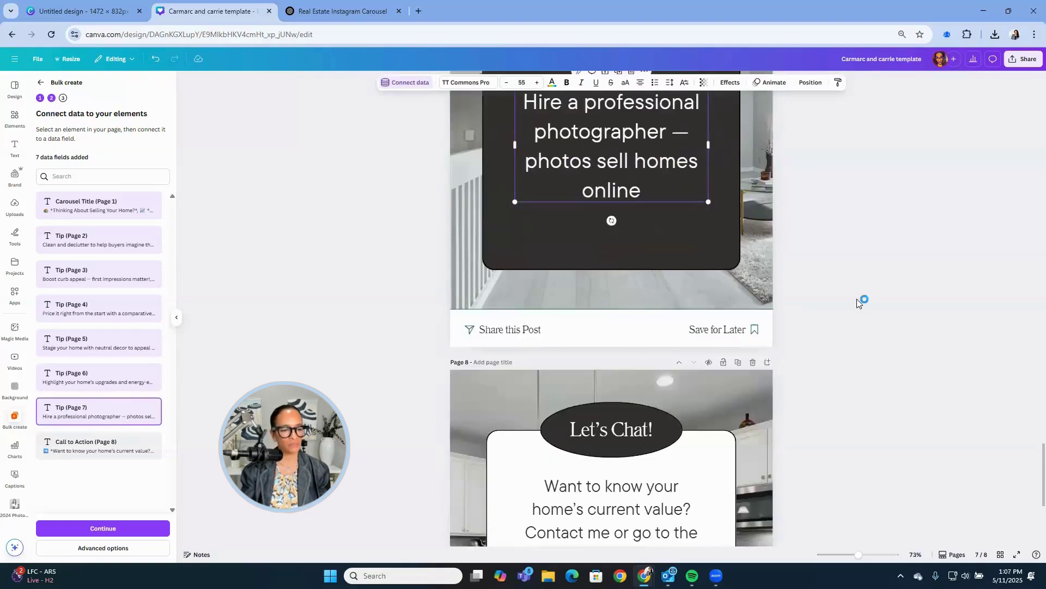
Move page 8's broker contact text below the call-to-action paragraph and enlarge its font size.
scroll(857, 301, down, 3)
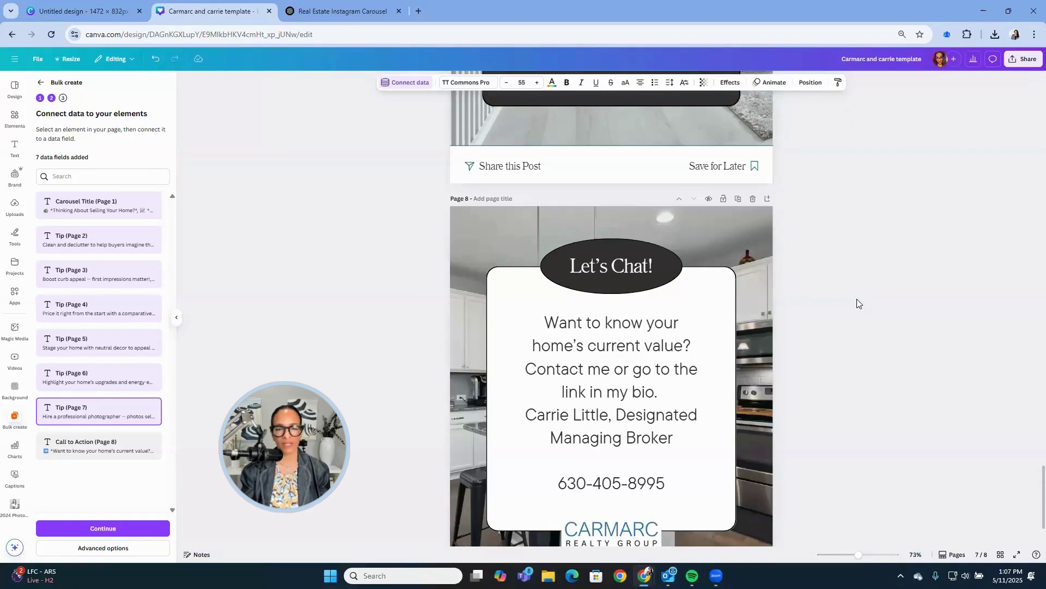
click(629, 432)
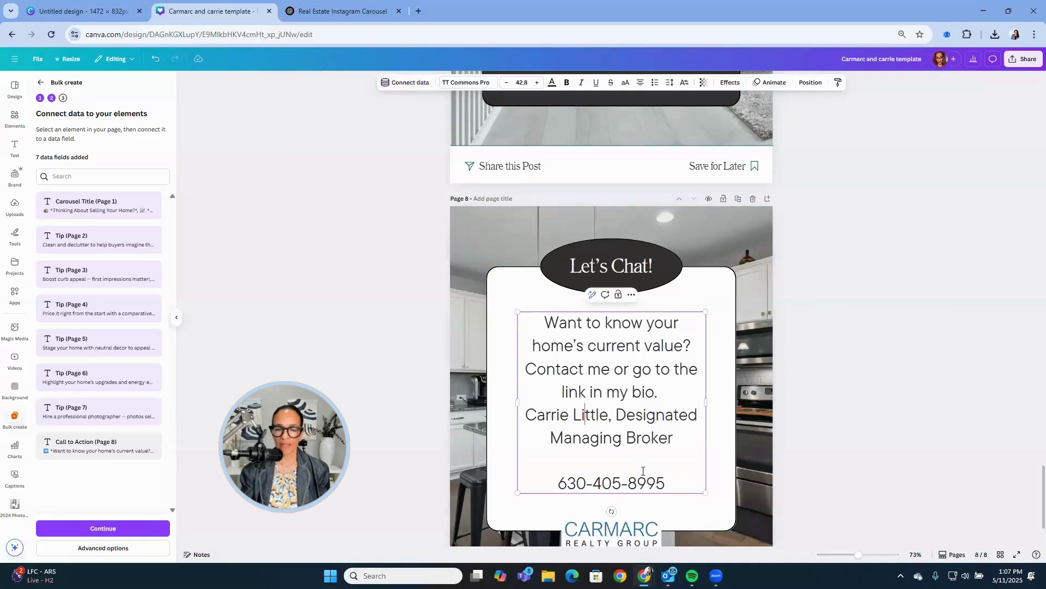
drag(672, 481, 529, 416)
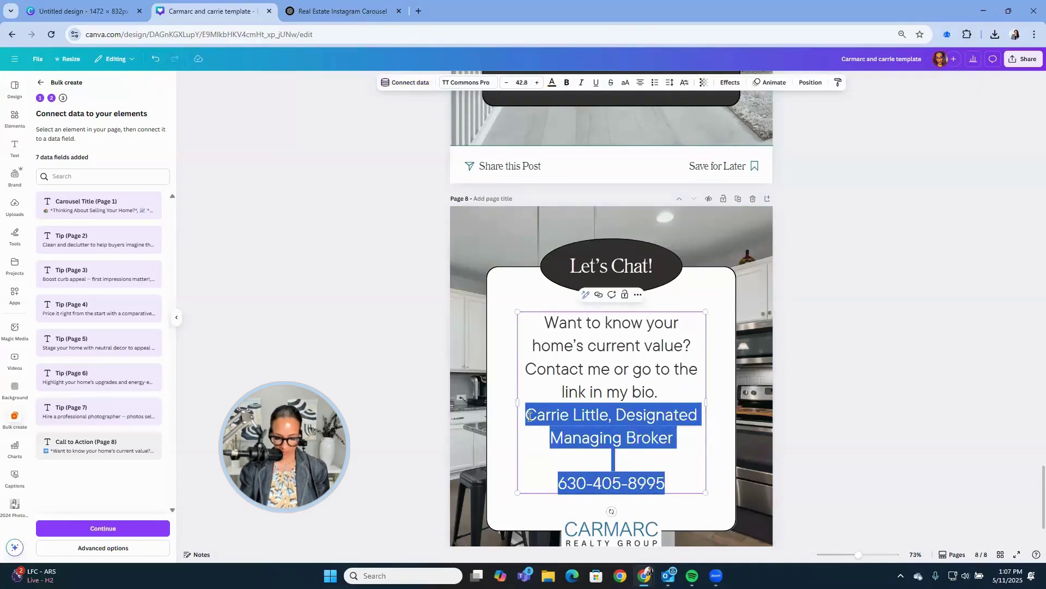
key(BackSpace)
key(BackSpace)
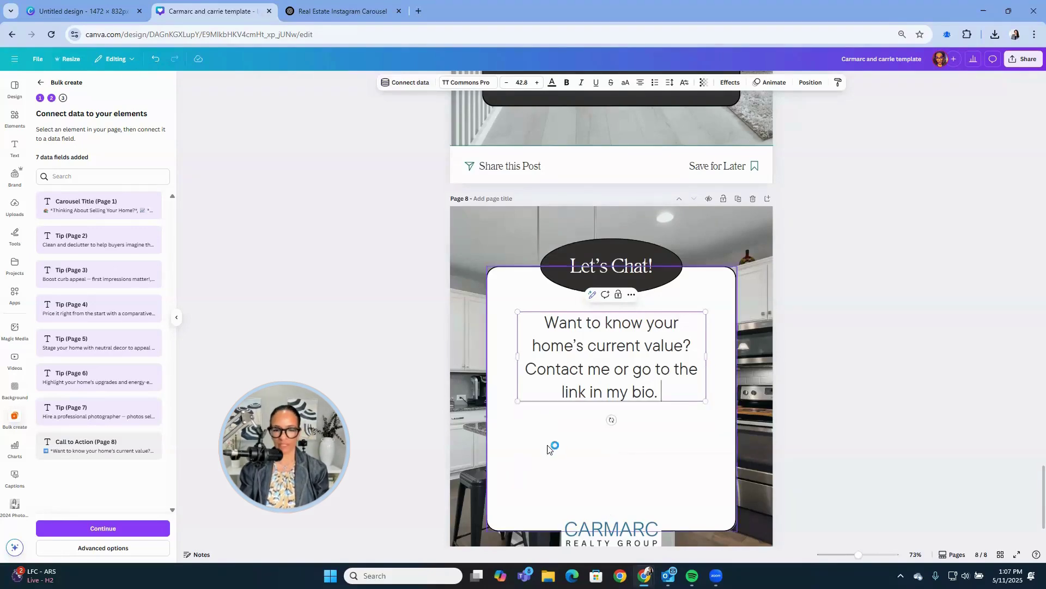
key(ctrl+z)
key(ctrl+z)
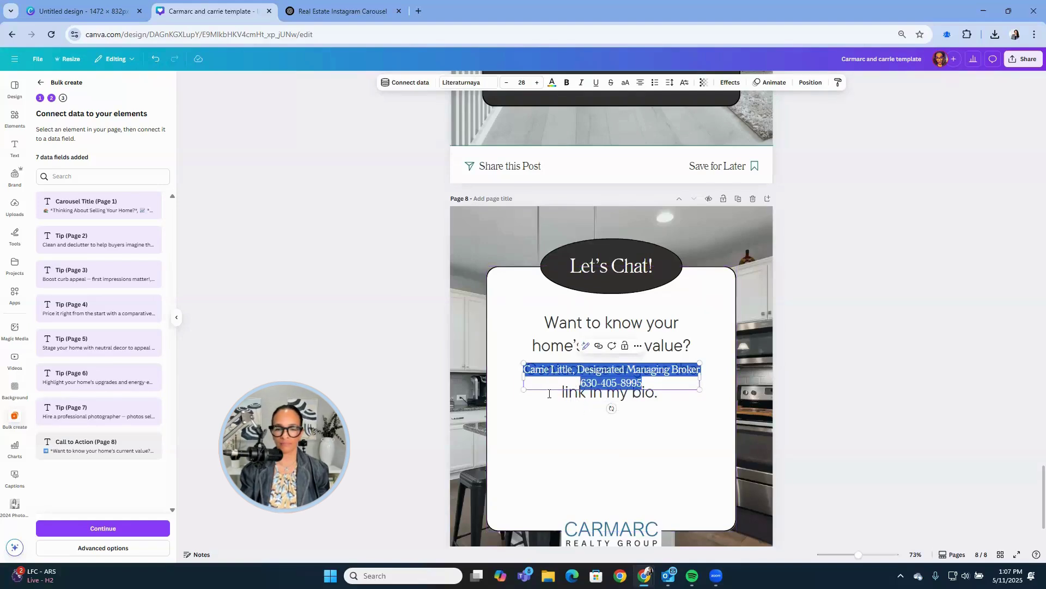
key(Escape)
key(Escape)
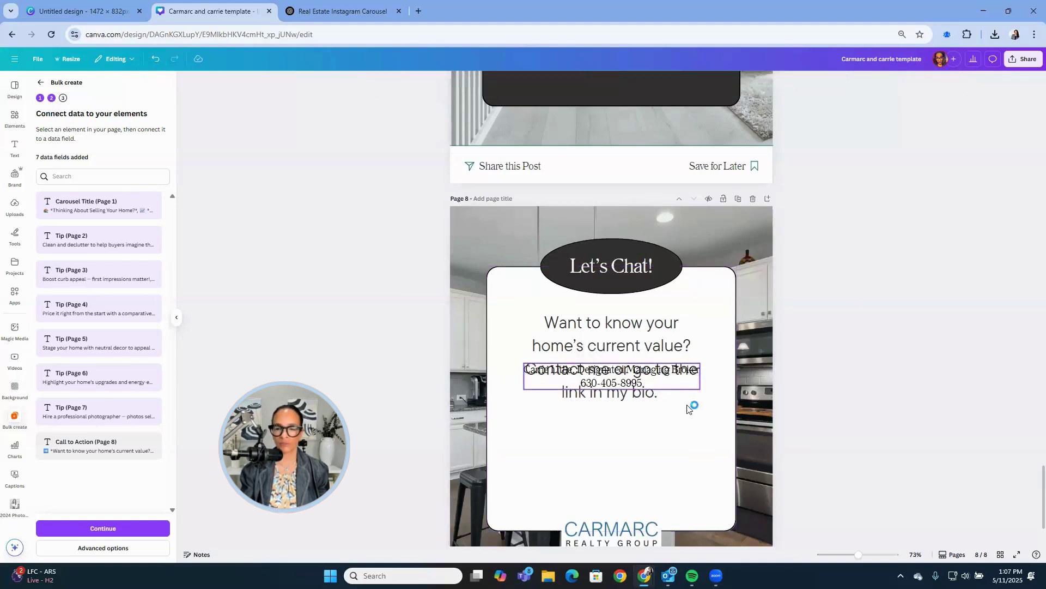
drag(688, 409, 687, 460)
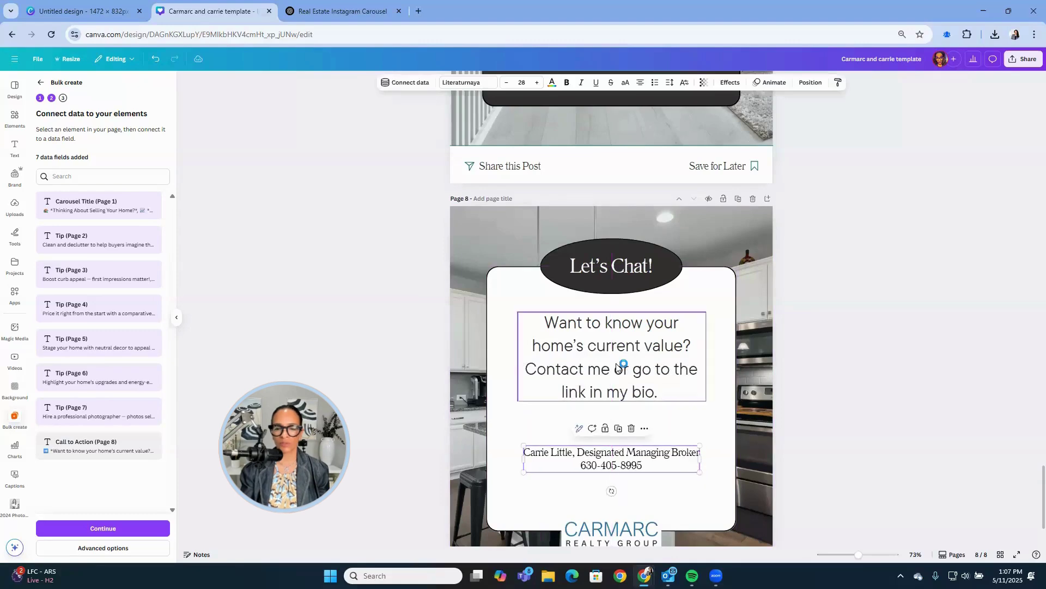
click(535, 82)
click(535, 82)
click(535, 82)
click(535, 82)
click(535, 82)
click(905, 364)
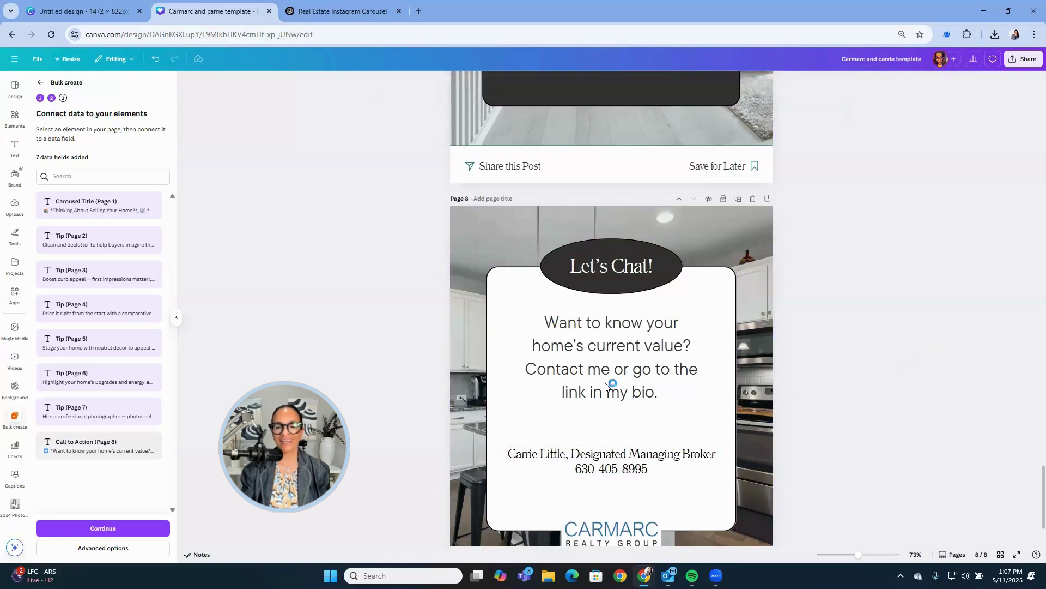
click(621, 396)
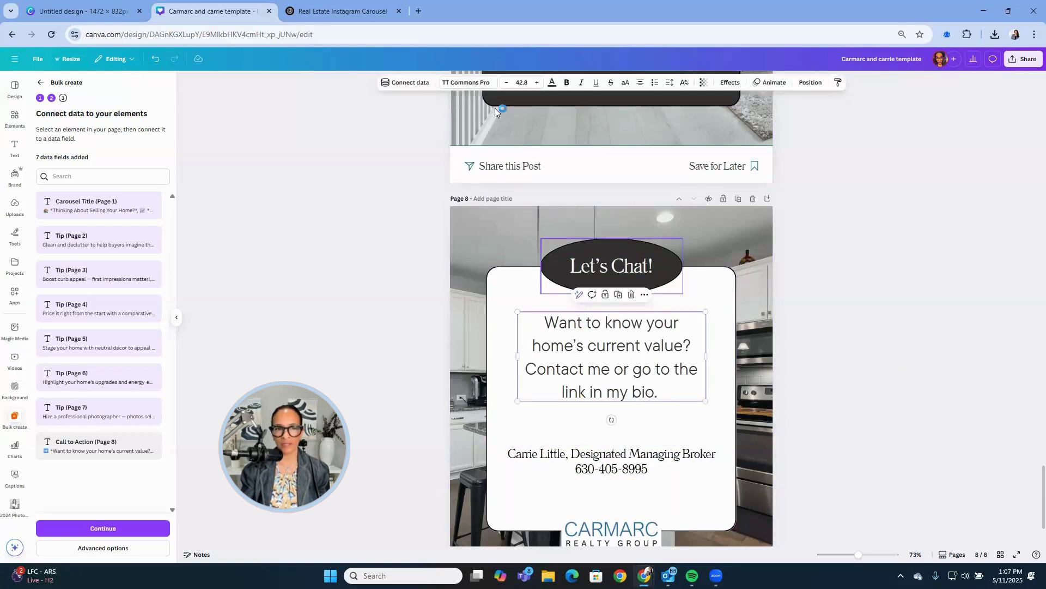
Link page 8's paragraph to Call to Action (Page 8) and remove the broker's name from the contact line.
click(427, 84)
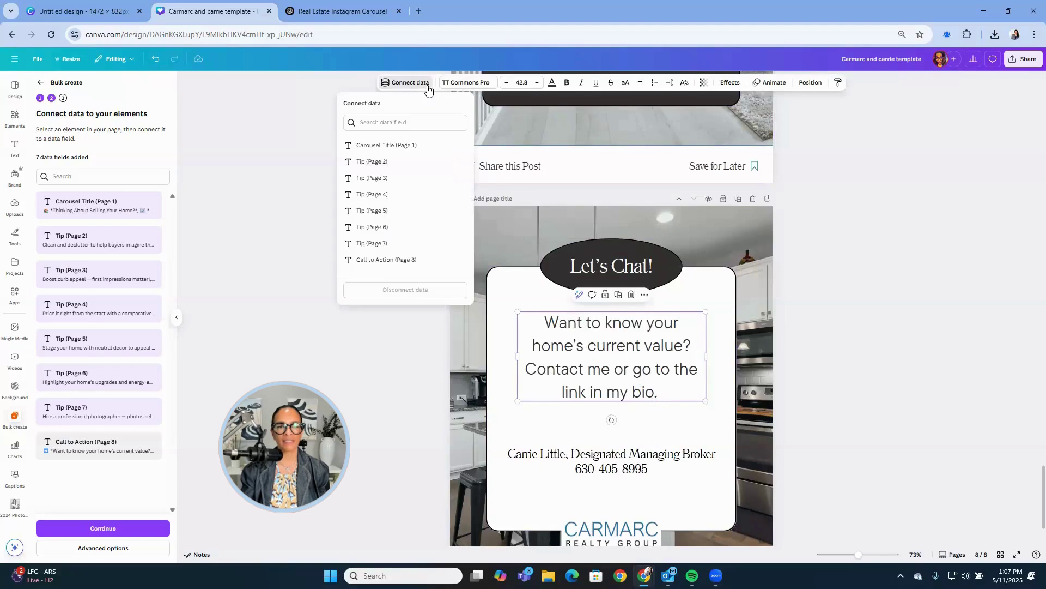
click(410, 259)
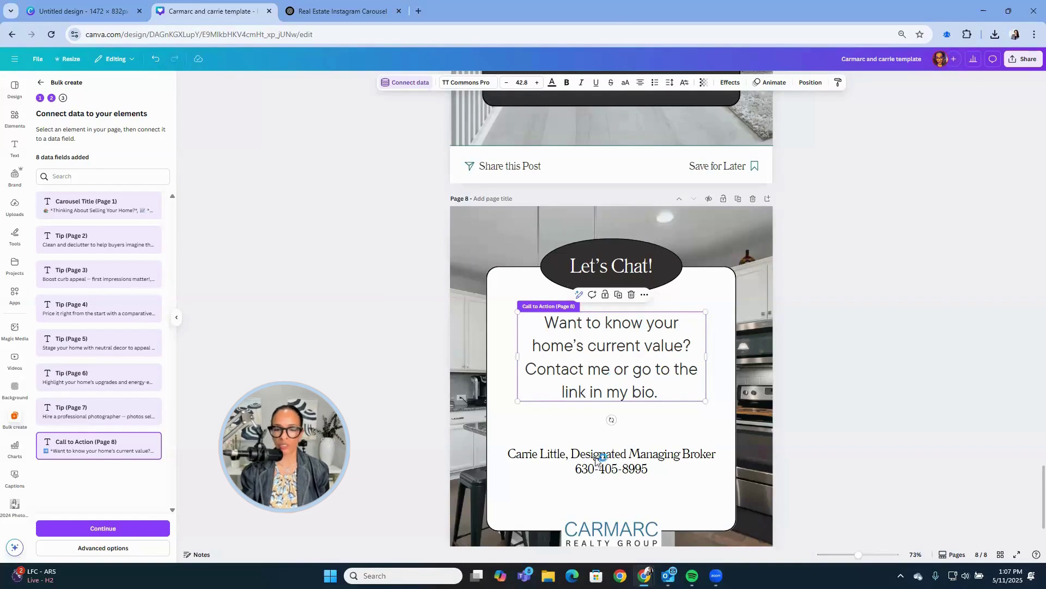
click(573, 457)
drag(573, 456, 508, 454)
key(BackSpace)
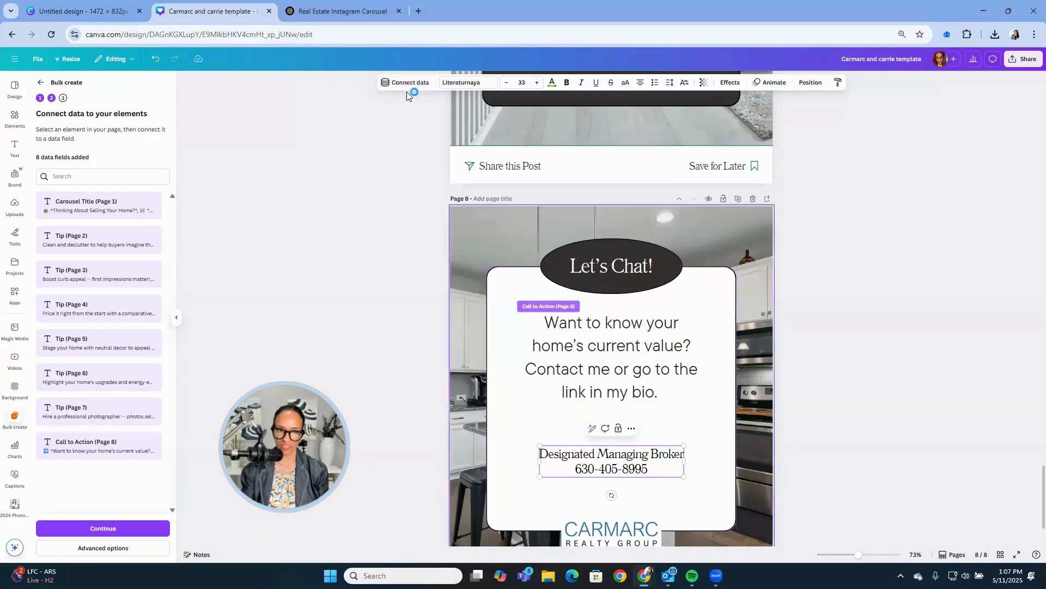
Check the ChatGPT content table, then proceed to apply the data in Bulk create.
click(340, 10)
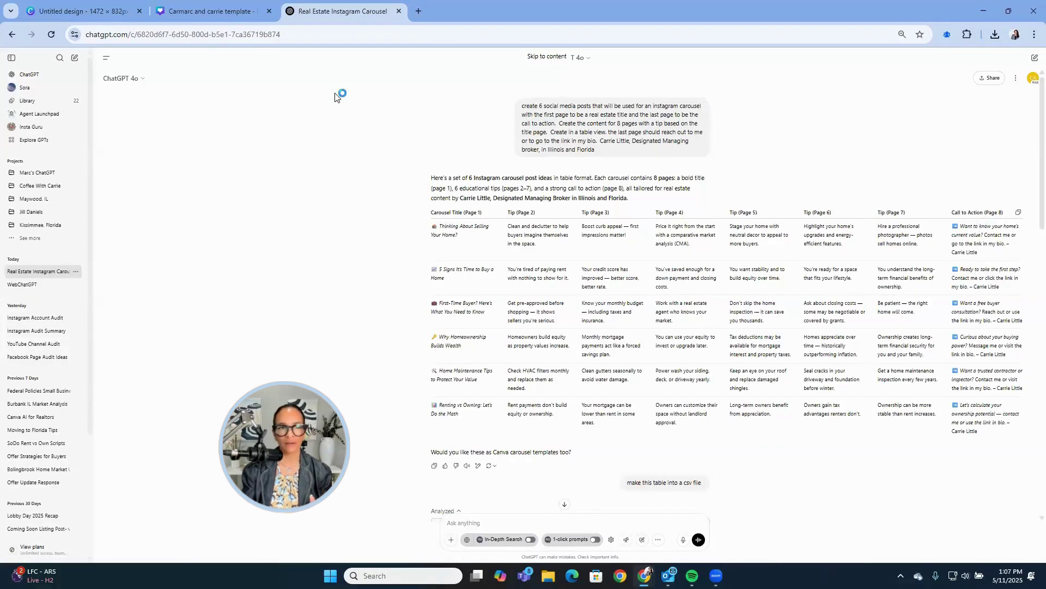
click(212, 11)
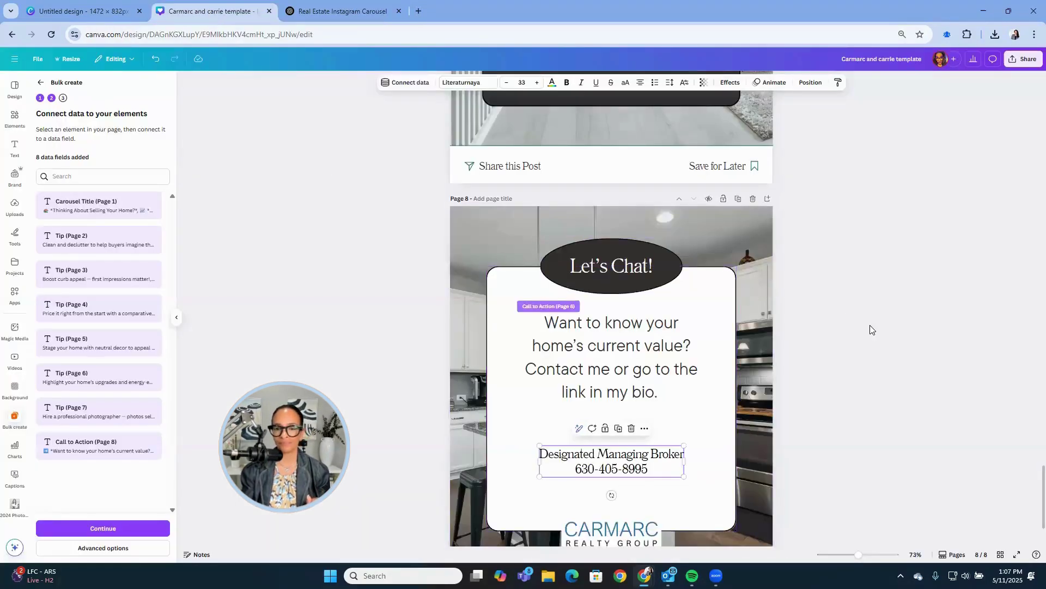
click(872, 328)
scroll(872, 328, down, 2)
click(153, 528)
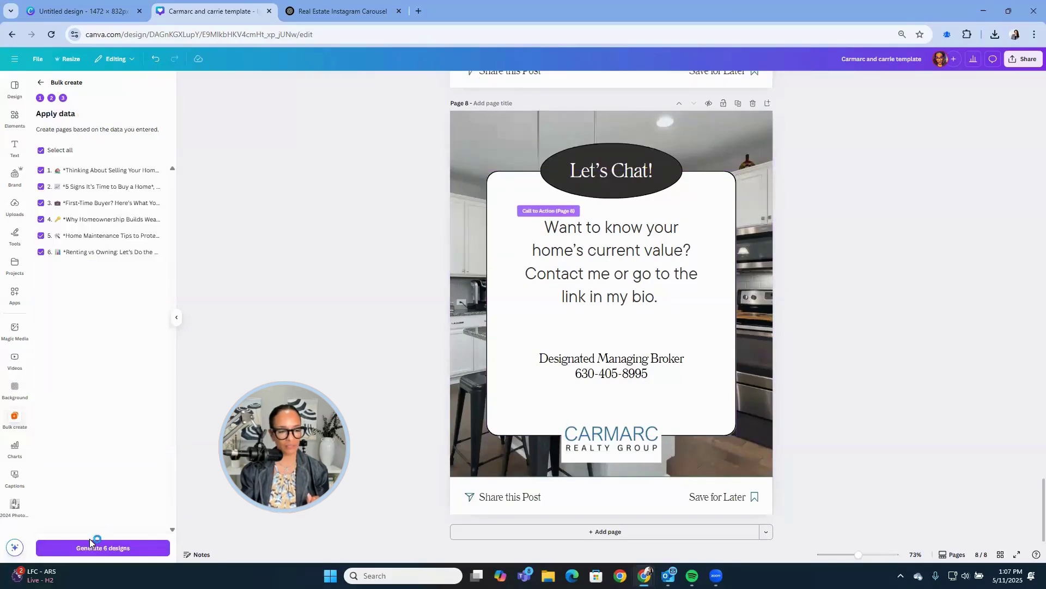
Generate the 6 designs and open the Projects folder holding the new Bulk 1 design.
click(89, 547)
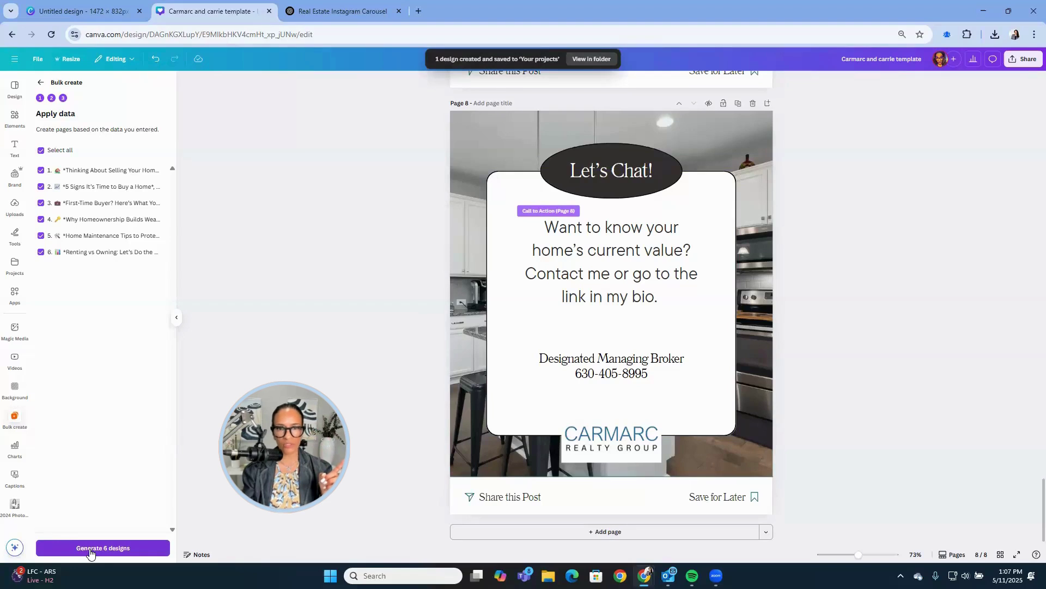
click(599, 61)
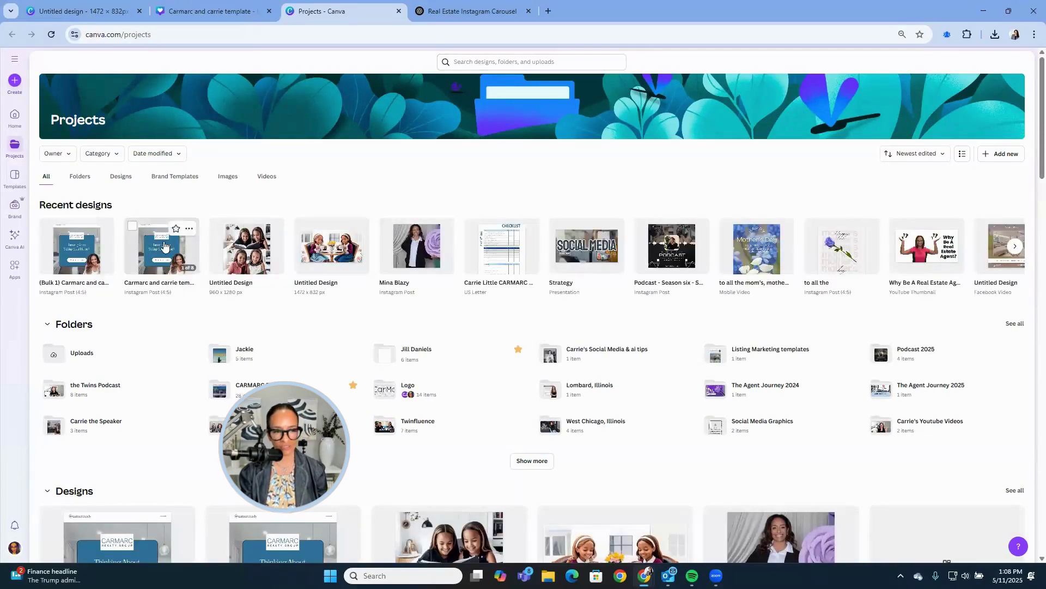
Open the 48-page '(Bulk 1)' design and scroll through its filled carousel pages.
click(77, 263)
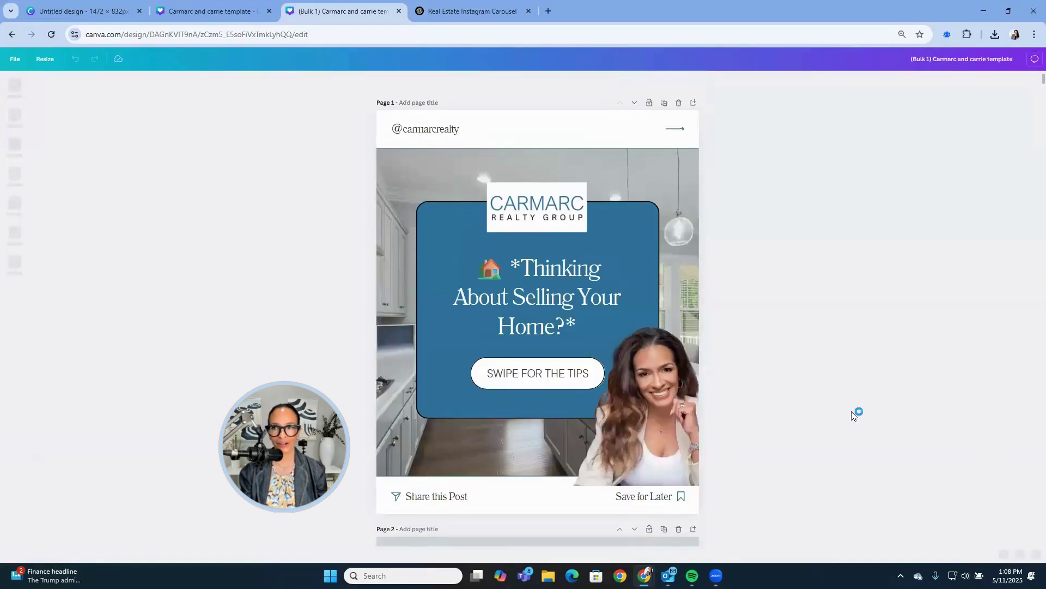
scroll(851, 411, down, 10)
scroll(853, 416, down, 10)
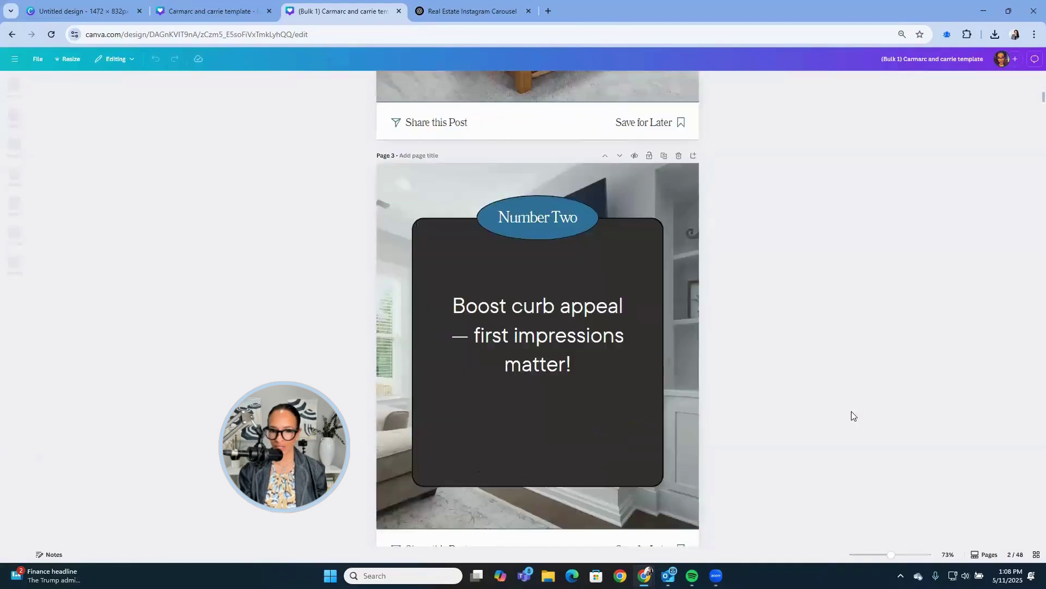
scroll(853, 415, down, 9)
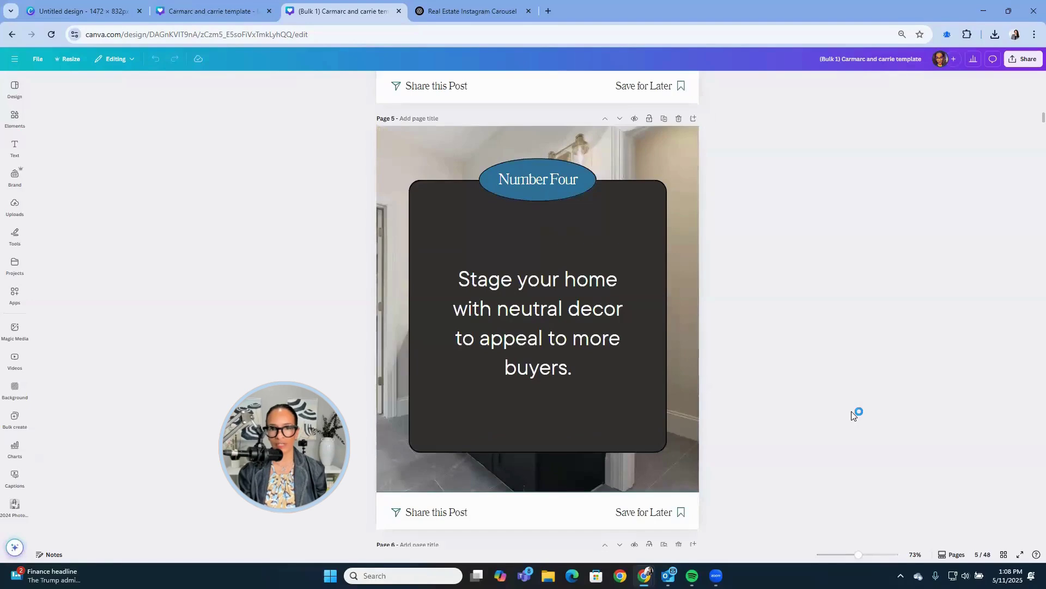
scroll(854, 414, down, 10)
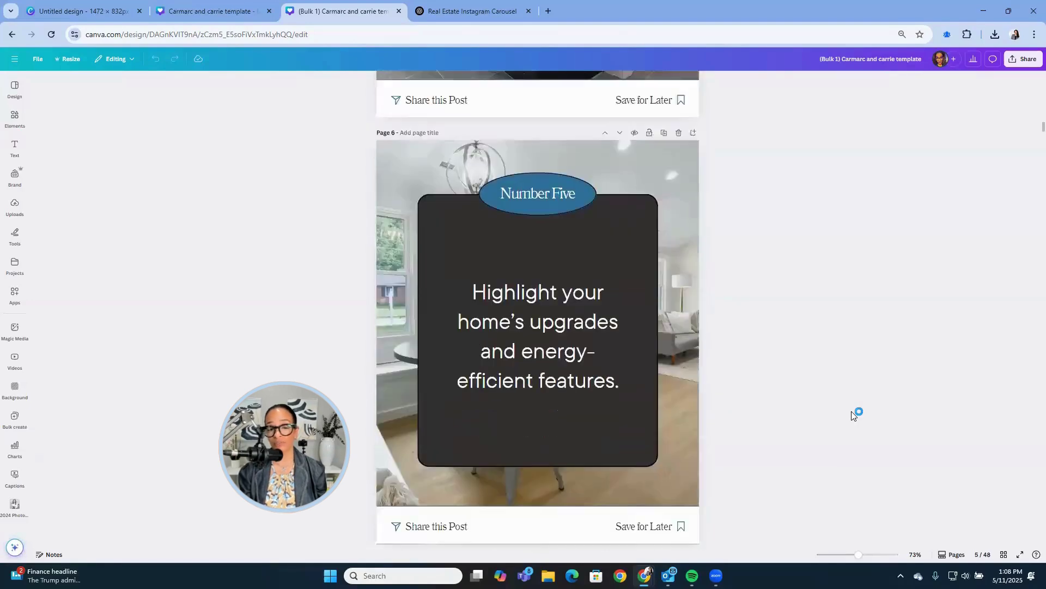
scroll(851, 412, down, 18)
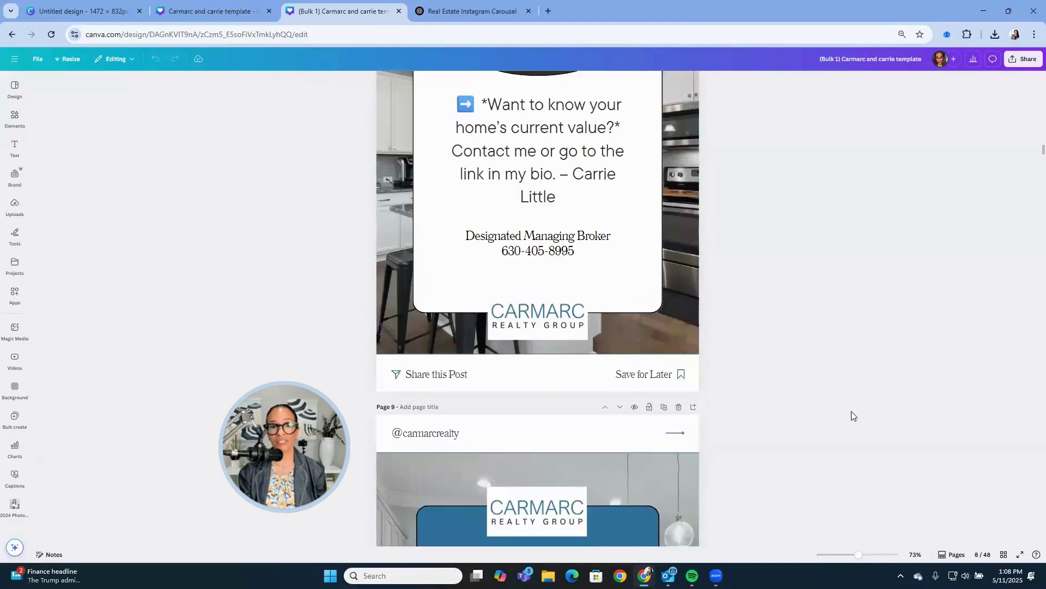
scroll(853, 416, down, 6)
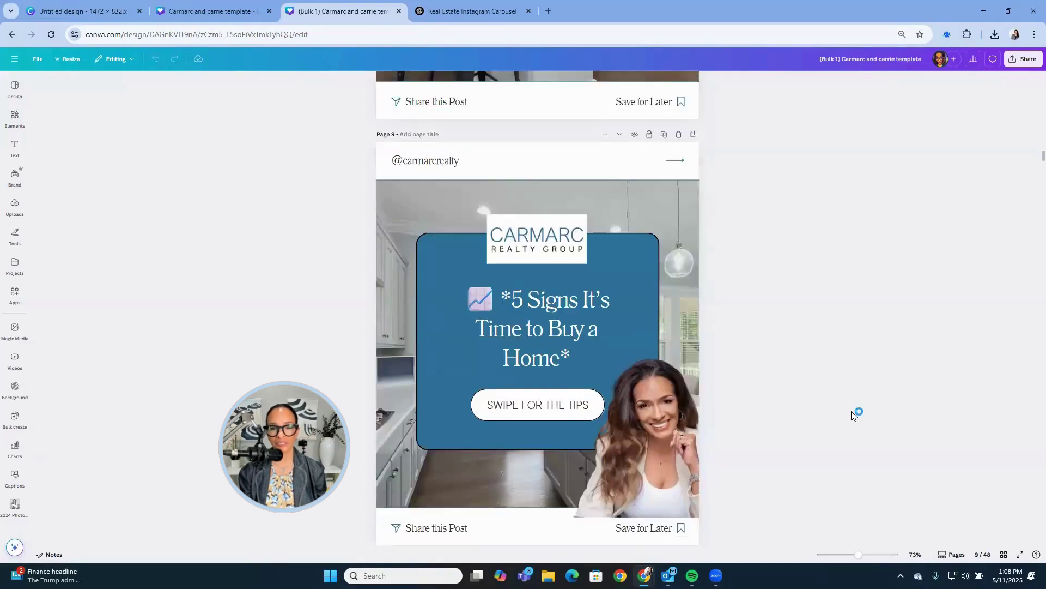
scroll(852, 411, down, 10)
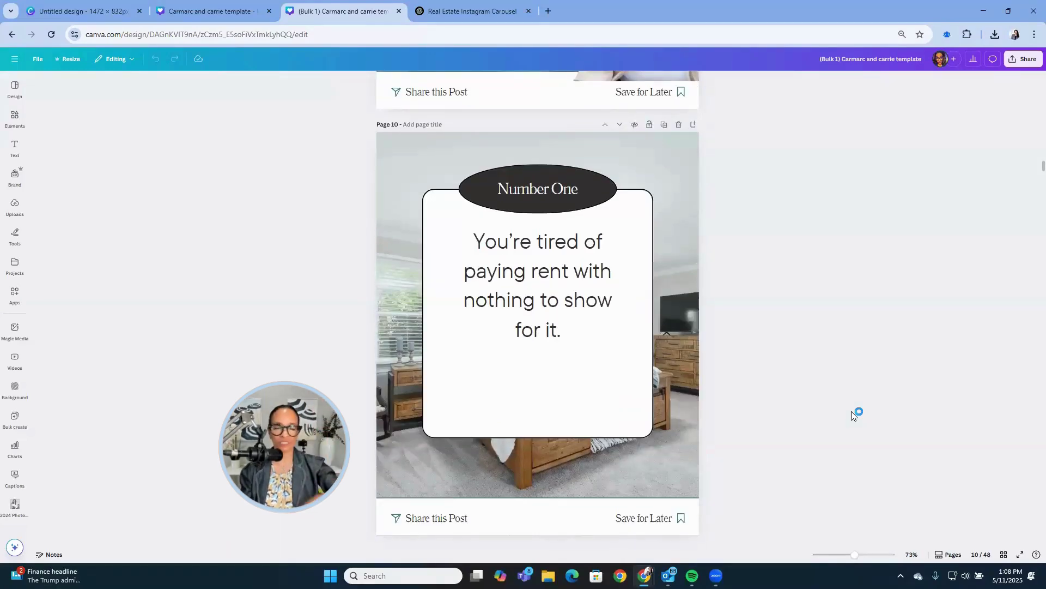
scroll(852, 411, down, 7)
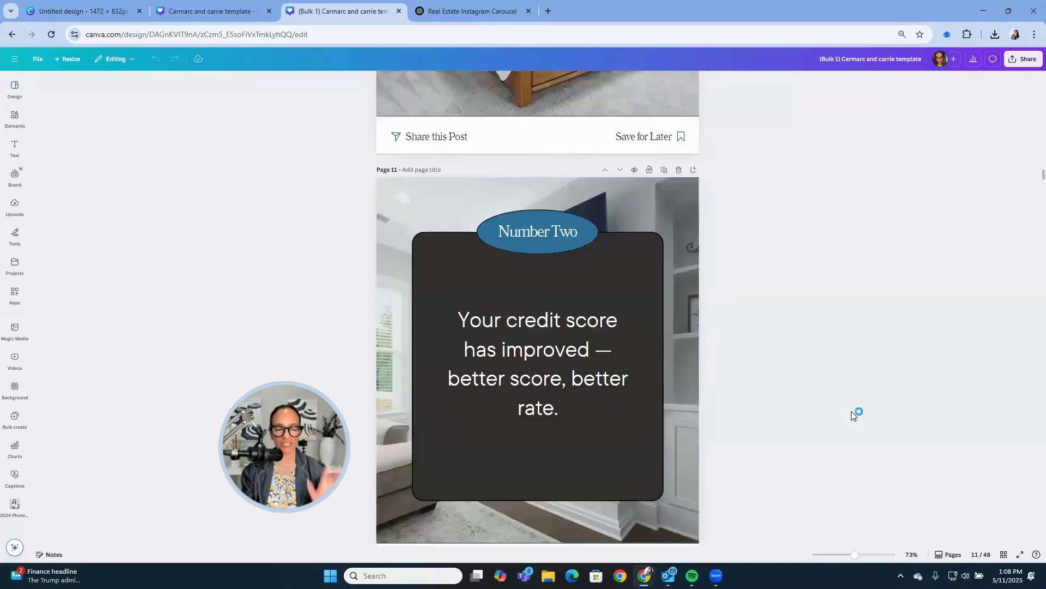